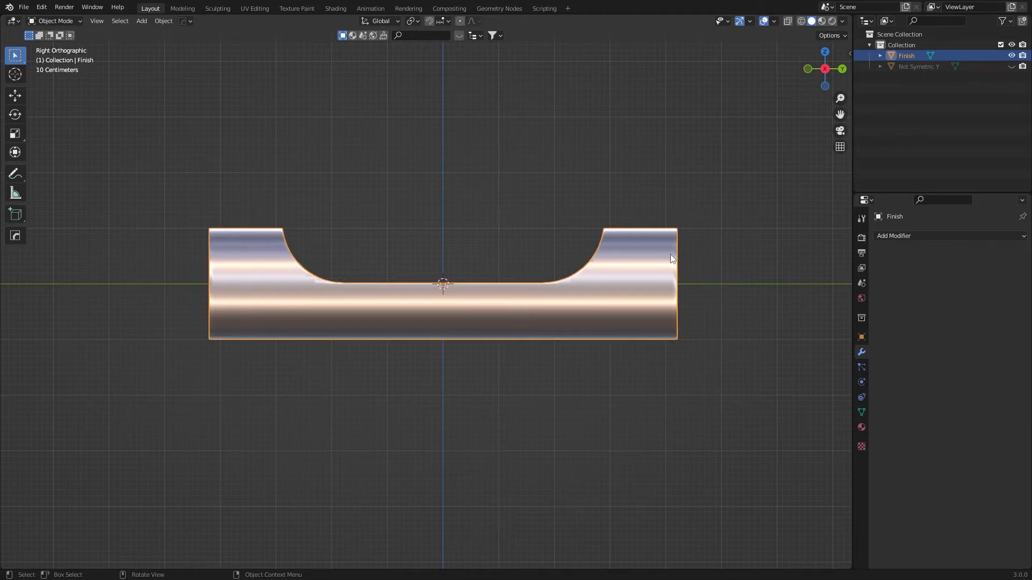
# Step: Examine the Finish object's overall shape and its mesh edges around the cutout in Edit Mode
pyautogui.moveTo(554, 279); pyautogui.dragTo(591, 284, button='middle')
pyautogui.moveTo(512, 288)
pyautogui.mouseDown(button='middle')
pyautogui.moveTo(544, 274)
pyautogui.moveTo(492, 289)
pyautogui.moveTo(524, 284)
pyautogui.moveTo(501, 290)
pyautogui.mouseUp(button='middle')
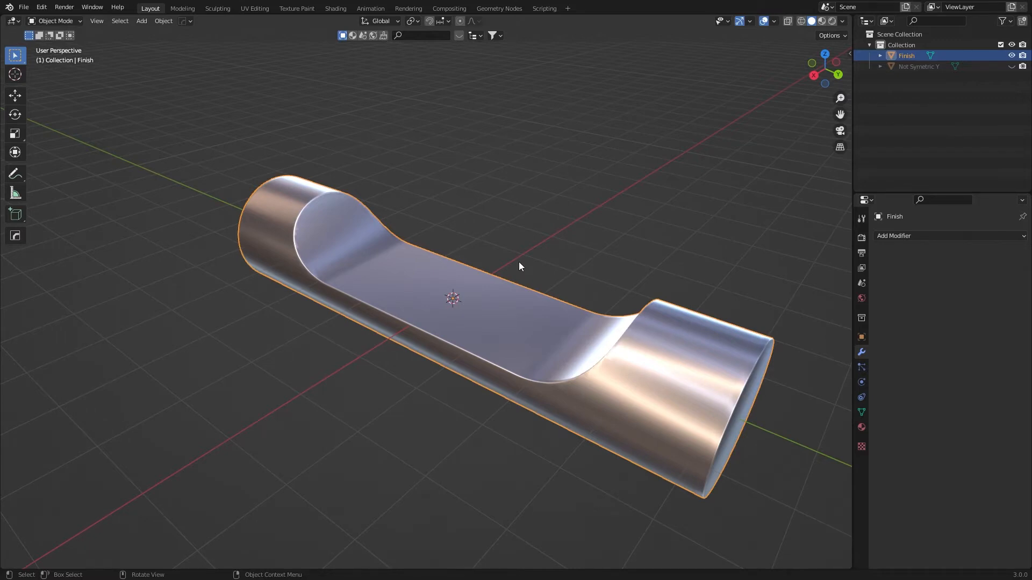
pyautogui.moveTo(424, 303); pyautogui.dragTo(472, 298, button='middle')
pyautogui.press('Tab')
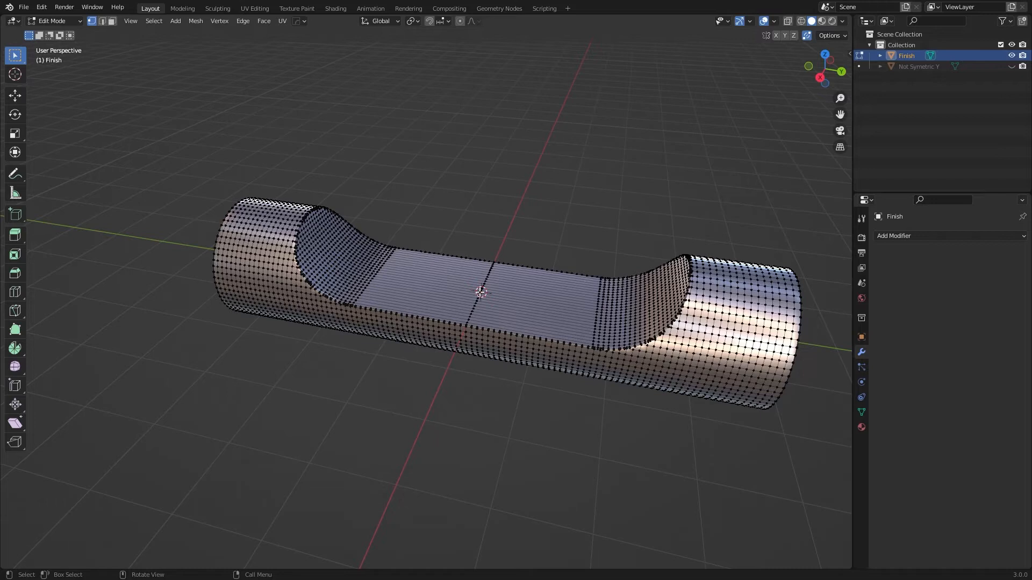
pyautogui.press('2')
pyautogui.moveTo(473, 315); pyautogui.dragTo(497, 281, button='middle')
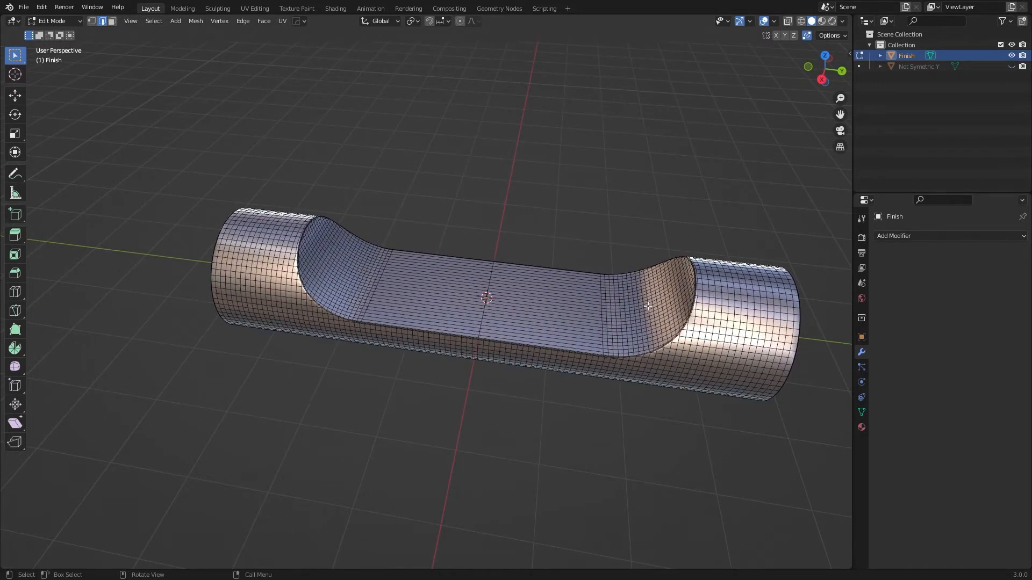
pyautogui.moveTo(555, 306); pyautogui.dragTo(437, 297, button='middle')
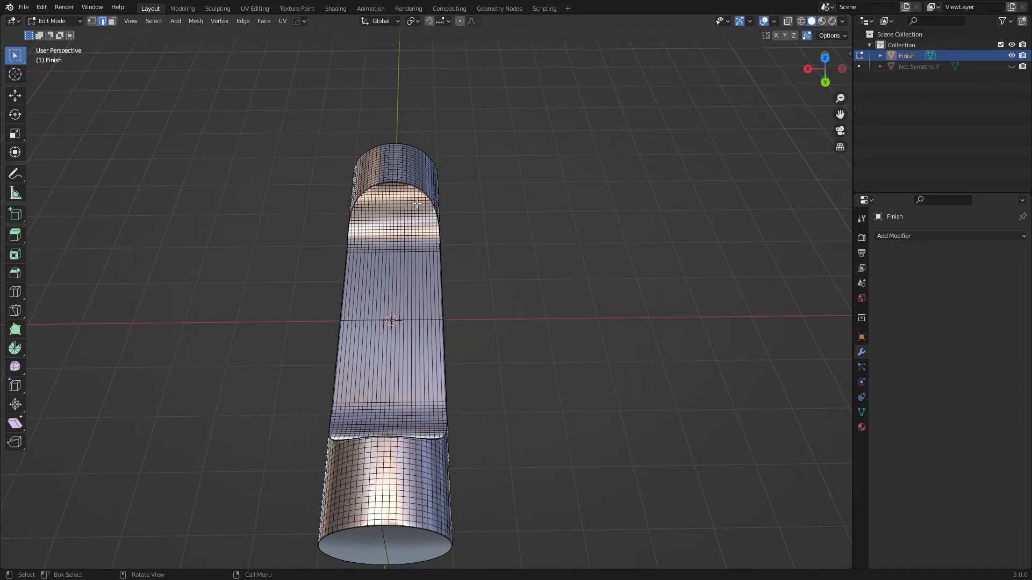
pyautogui.moveTo(389, 260); pyautogui.dragTo(493, 306, button='middle')
# Step: Compare the curved cutout transitions of the Finish object as smooth shading and as mesh edges
pyautogui.press('Tab')
pyautogui.scroll(3, 440, 271)
pyautogui.scroll(2, 441, 271)
pyautogui.scroll(-3, 441, 271)
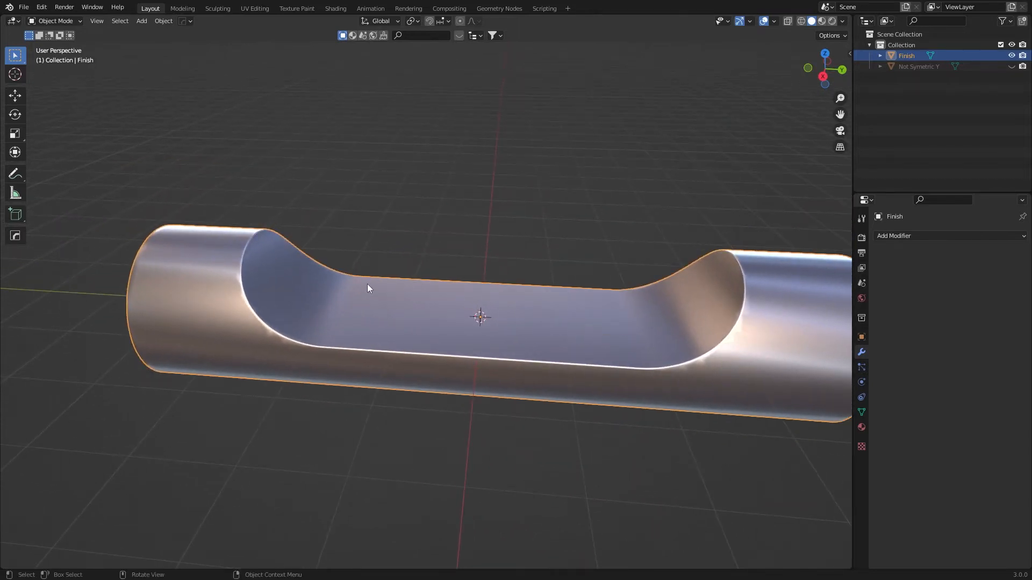
pyautogui.press('Tab')
pyautogui.scroll(3, 239, 268)
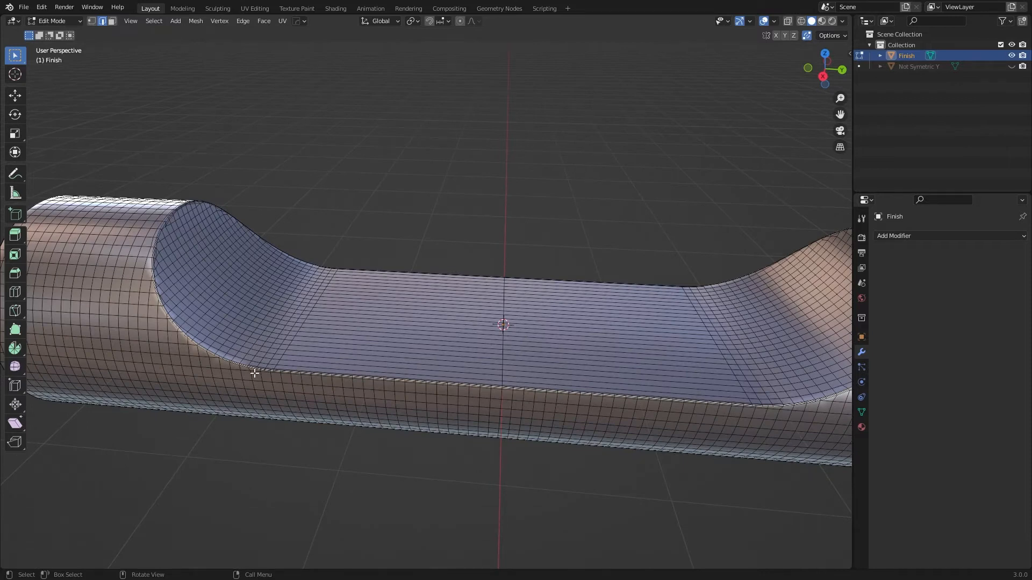
pyautogui.scroll(-3, 571, 310)
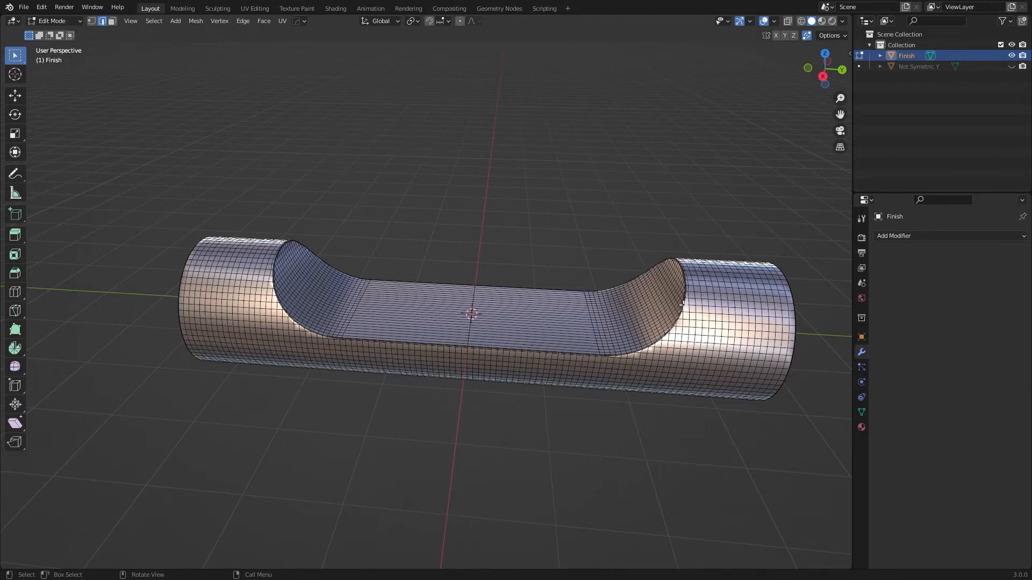
pyautogui.moveTo(532, 292); pyautogui.dragTo(538, 284, button='middle')
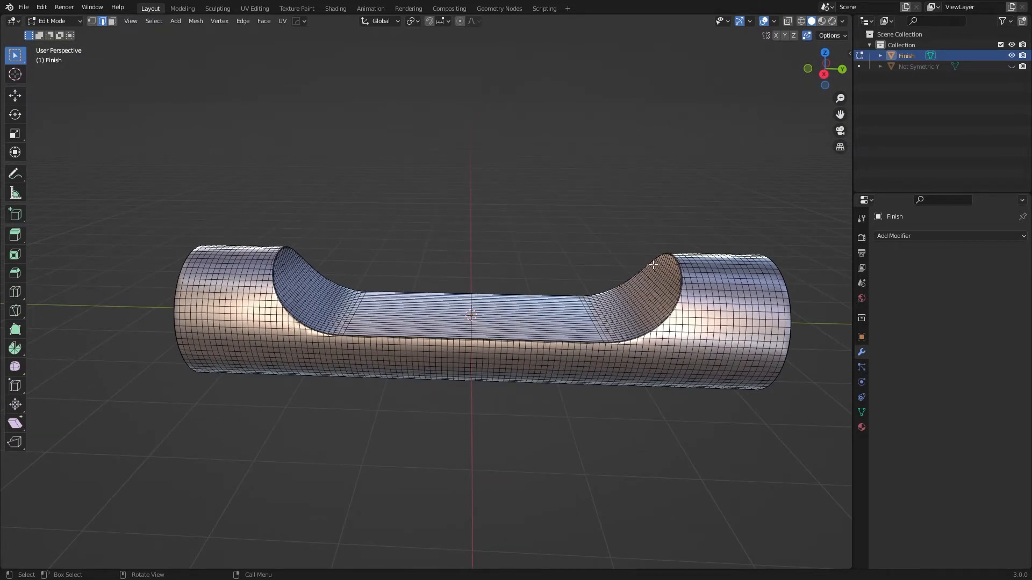
pyautogui.moveTo(524, 314); pyautogui.dragTo(514, 340, button='middle')
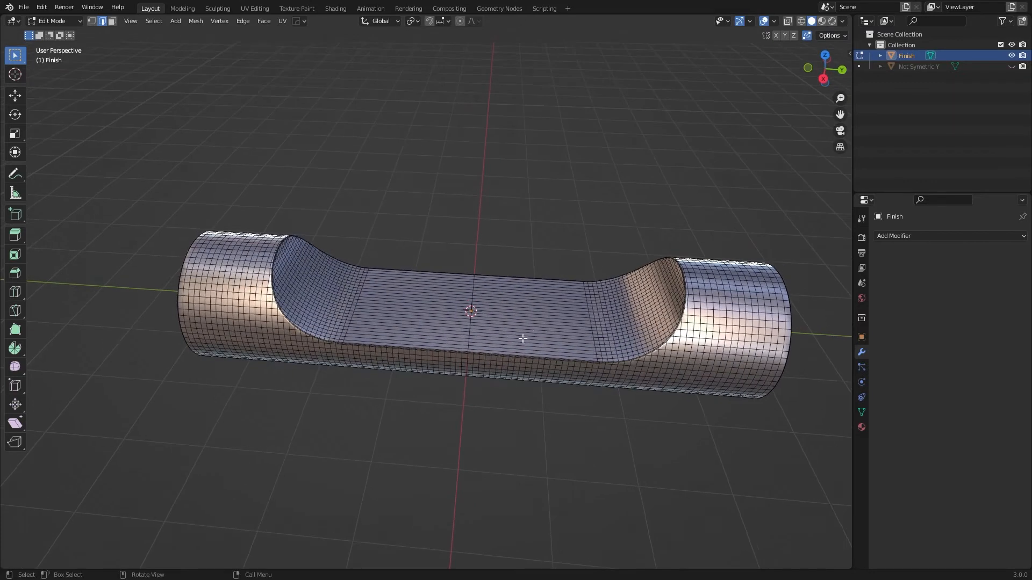
pyautogui.press('Tab')
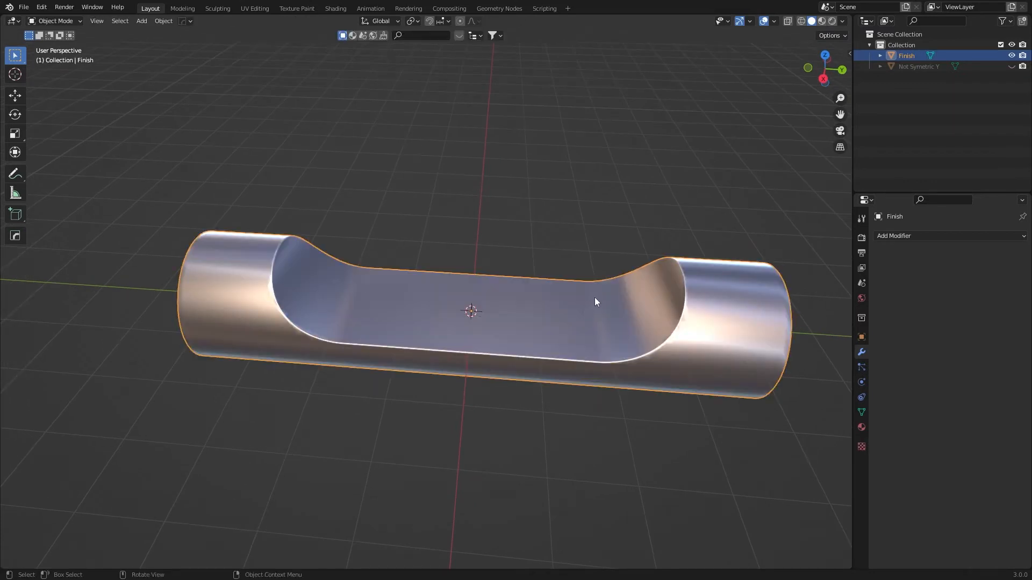
pyautogui.moveTo(555, 247); pyautogui.dragTo(565, 223, button='middle')
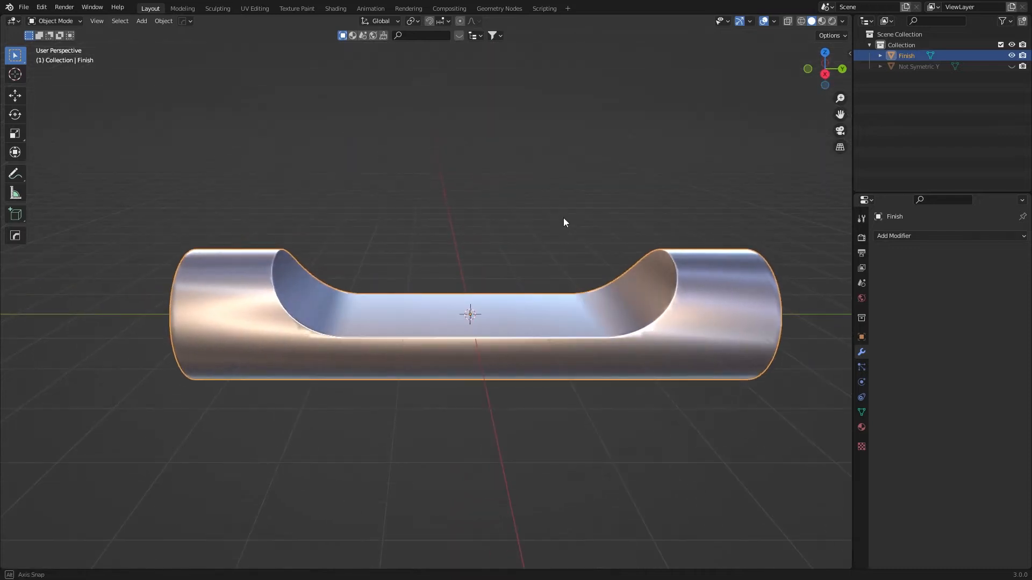
# Step: Enable the Screencast Keys display in the viewport, keeping its mouse events shown
pyautogui.press('n')
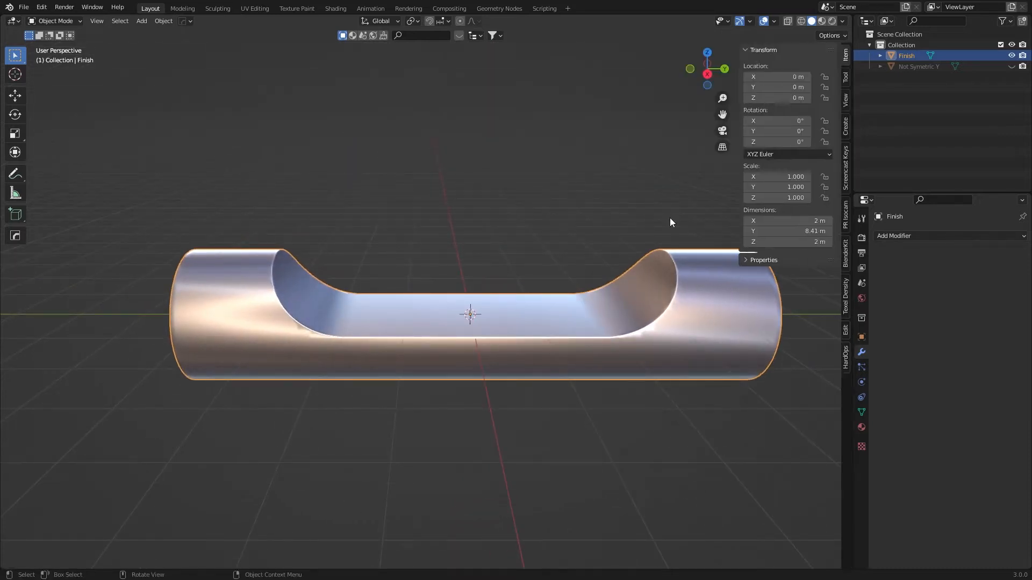
pyautogui.click(845, 162)
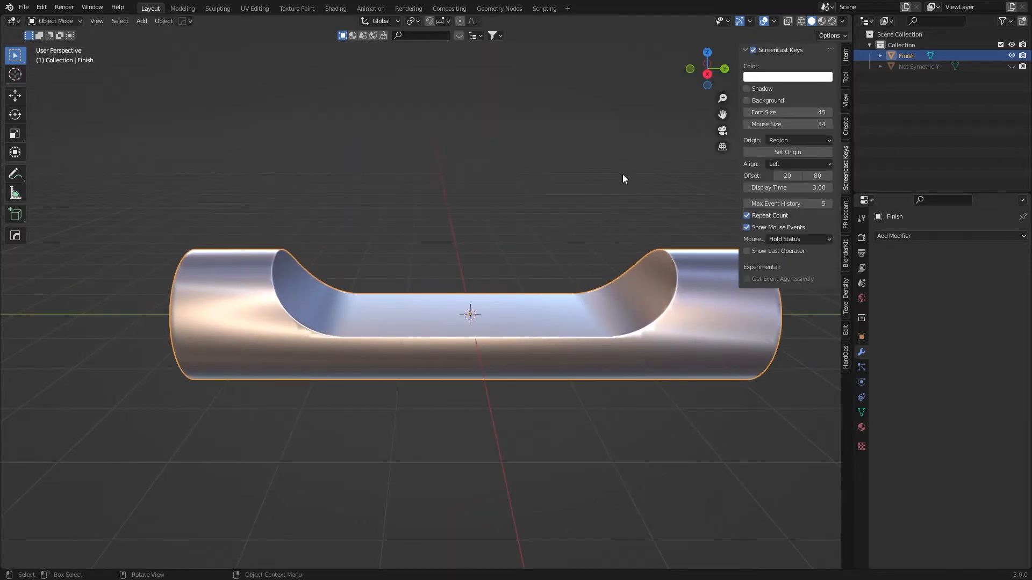
pyautogui.press('n')
pyautogui.moveTo(401, 298); pyautogui.dragTo(575, 293, button='middle')
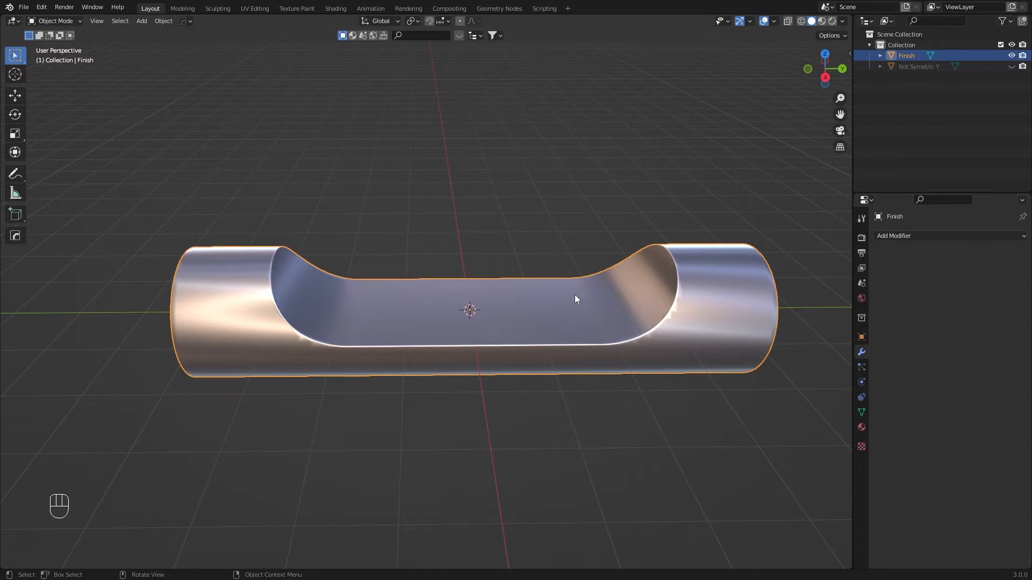
pyautogui.moveTo(546, 316); pyautogui.dragTo(546, 311, button='middle')
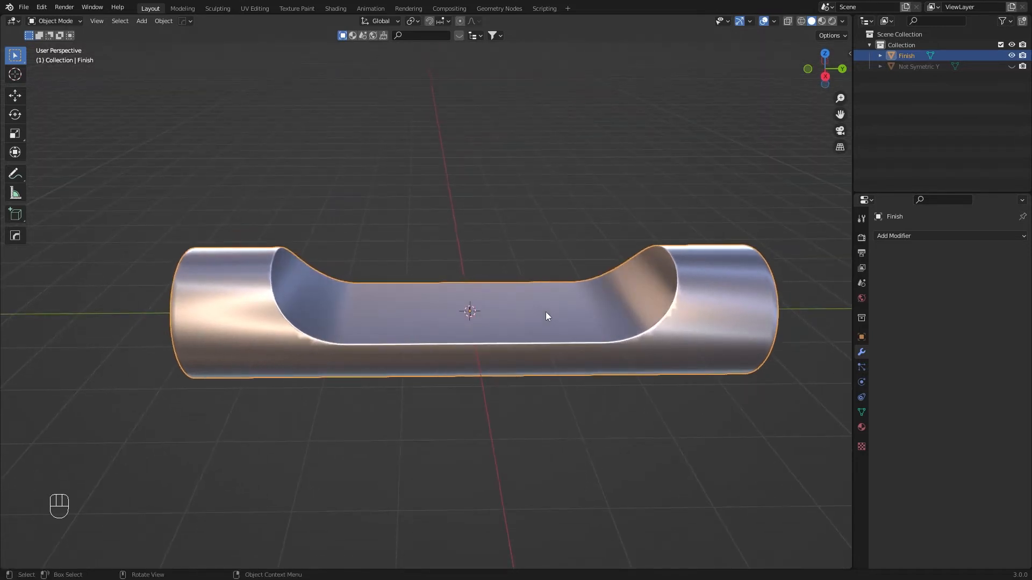
# Step: Delete the Finish object from the collection
pyautogui.press('Delete')
pyautogui.click(916, 55)
pyautogui.press('Delete')
pyautogui.moveTo(699, 161); pyautogui.dragTo(475, 273, button='middle')
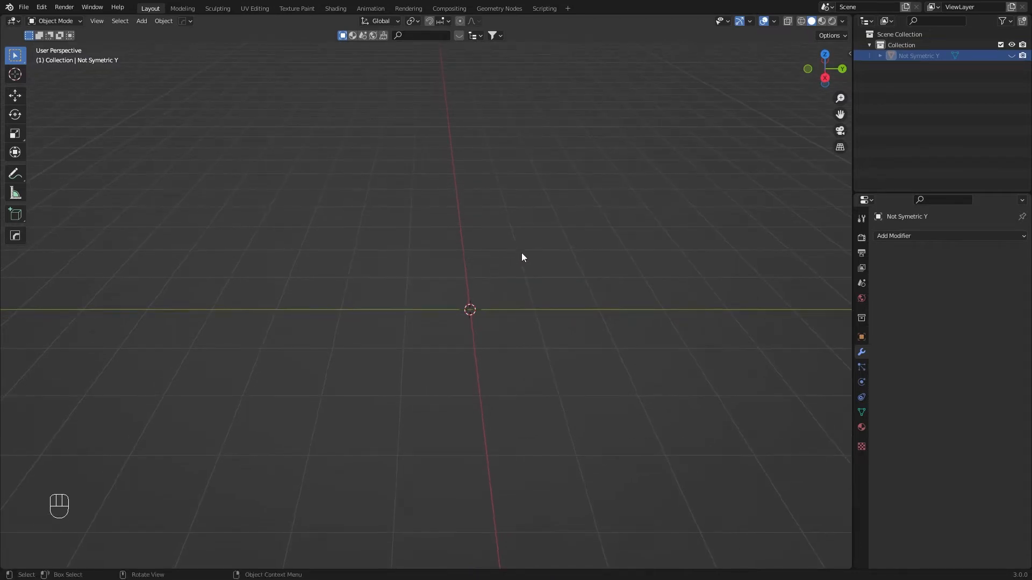
# Step: Add a mesh cylinder at the world origin
pyautogui.hotkey('shift', 'a')
pyautogui.moveTo(526, 250)
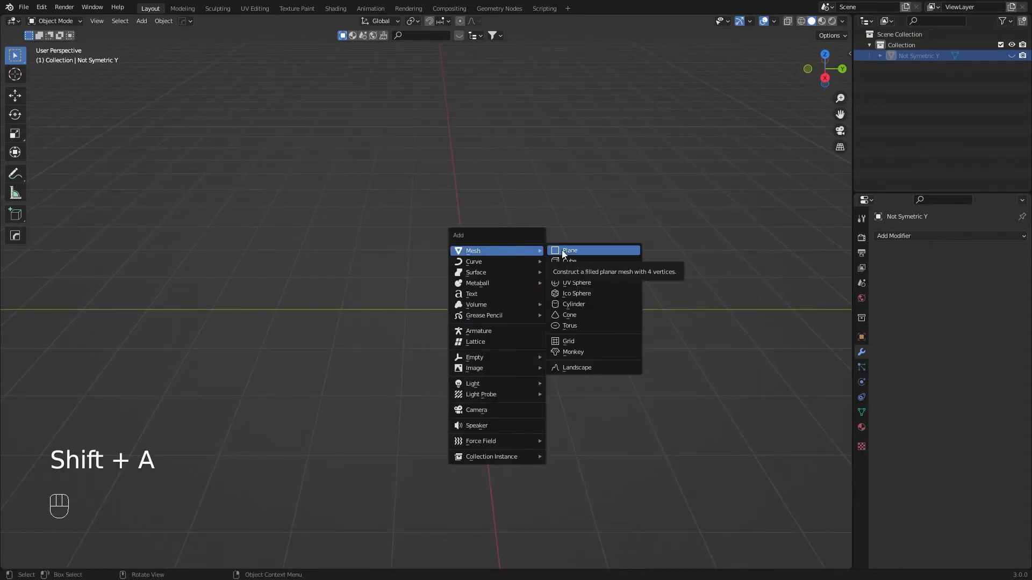
pyautogui.click(591, 309)
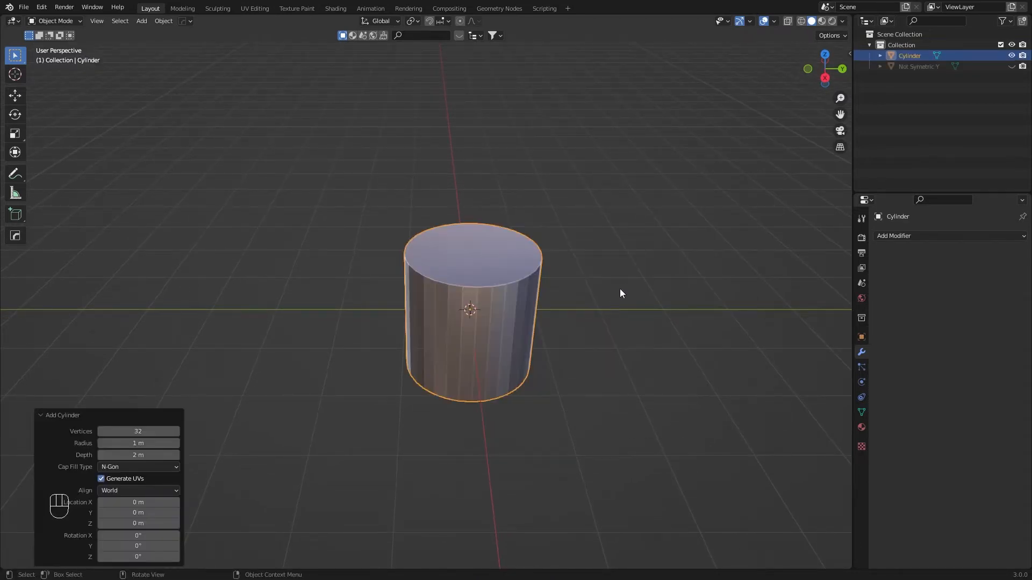
# Step: Set the solid viewport shading to Studio lighting, with Cavity kept on
pyautogui.click(843, 21)
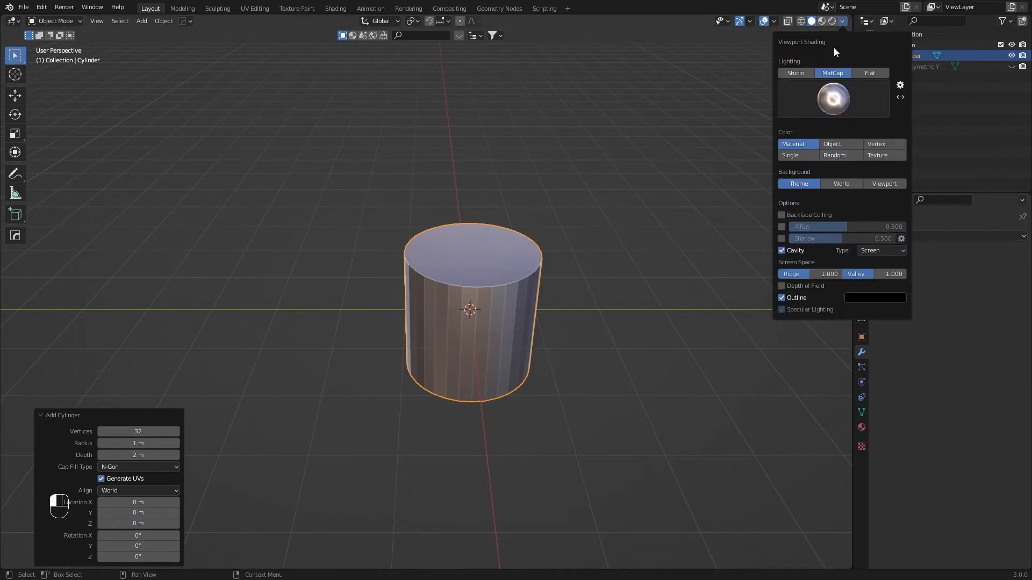
pyautogui.click(796, 74)
pyautogui.moveTo(532, 272)
pyautogui.mouseDown(button='middle')
pyautogui.moveTo(570, 253)
pyautogui.moveTo(569, 264)
pyautogui.mouseUp(button='middle')
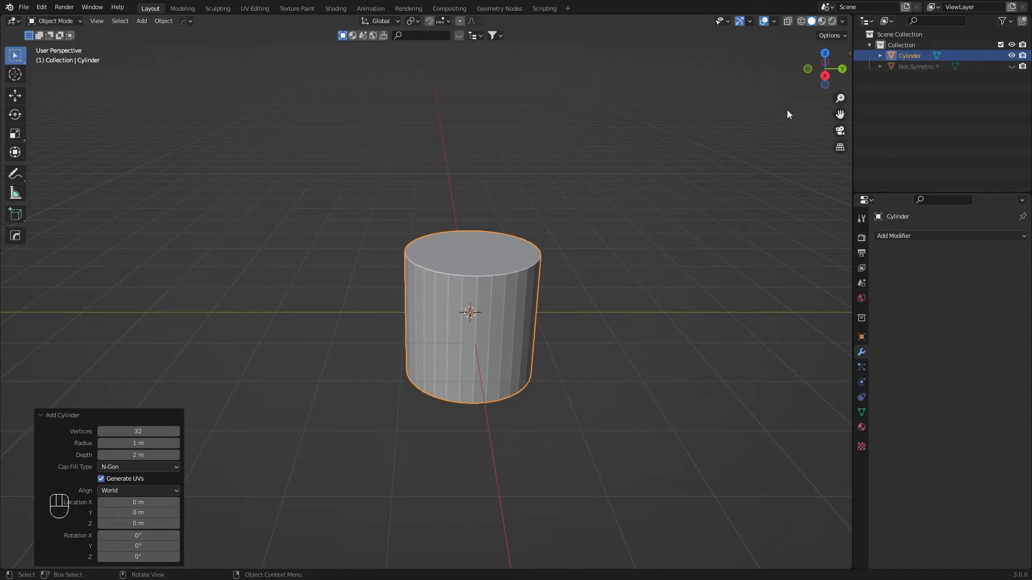
pyautogui.click(842, 21)
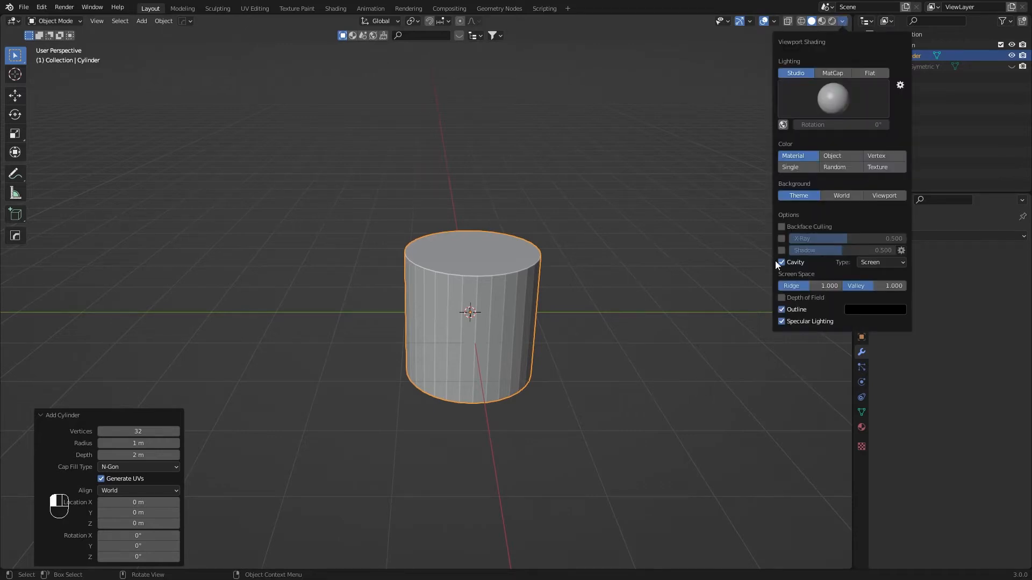
pyautogui.scroll(3, 569, 262)
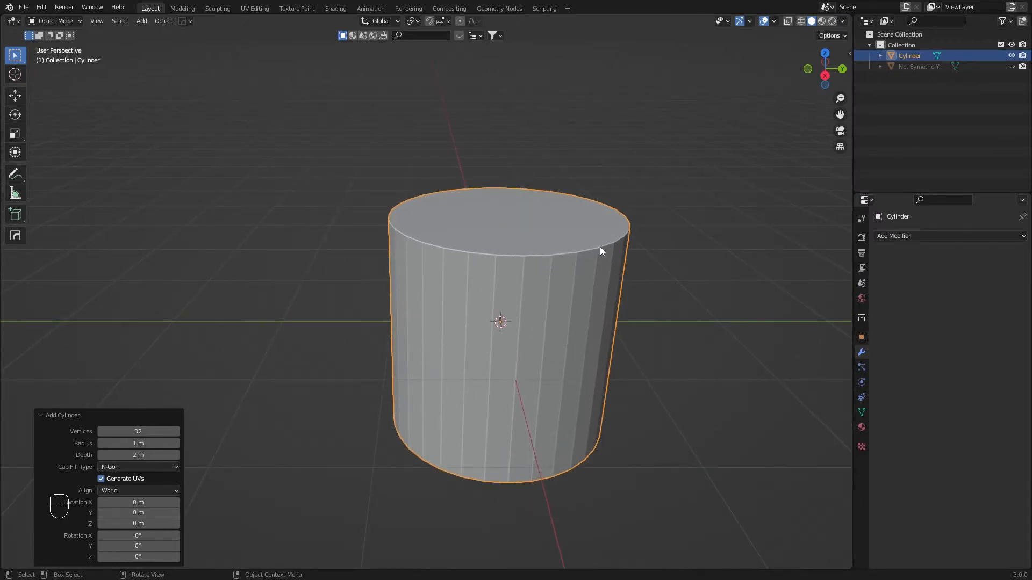
pyautogui.press('m')
pyautogui.click(842, 21)
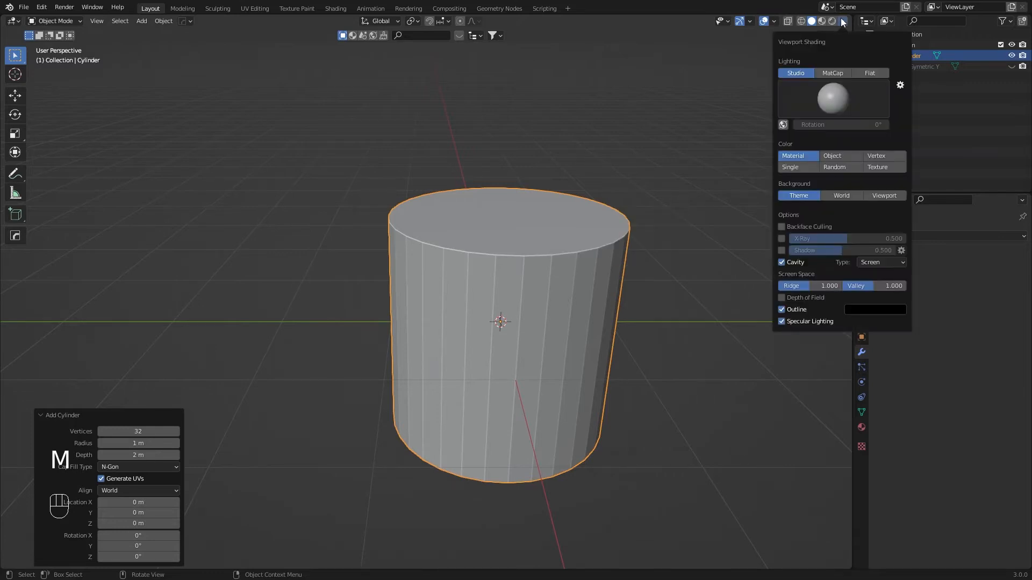
pyautogui.scroll(-3, 687, 257)
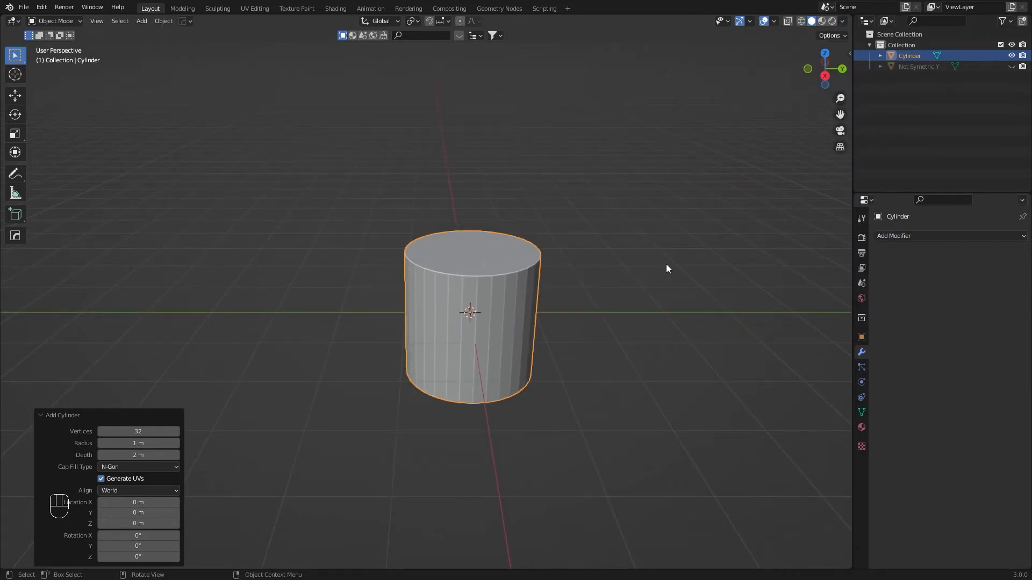
# Step: Set the new cylinder's vertex count to 64
pyautogui.click(141, 432)
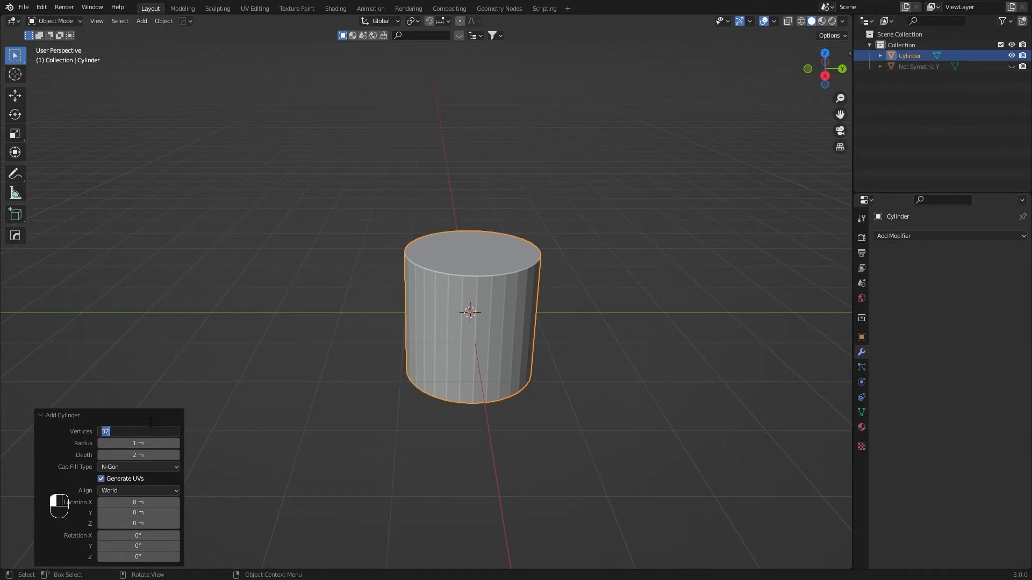
pyautogui.write('64')
pyautogui.press('Return')
pyautogui.press('n')
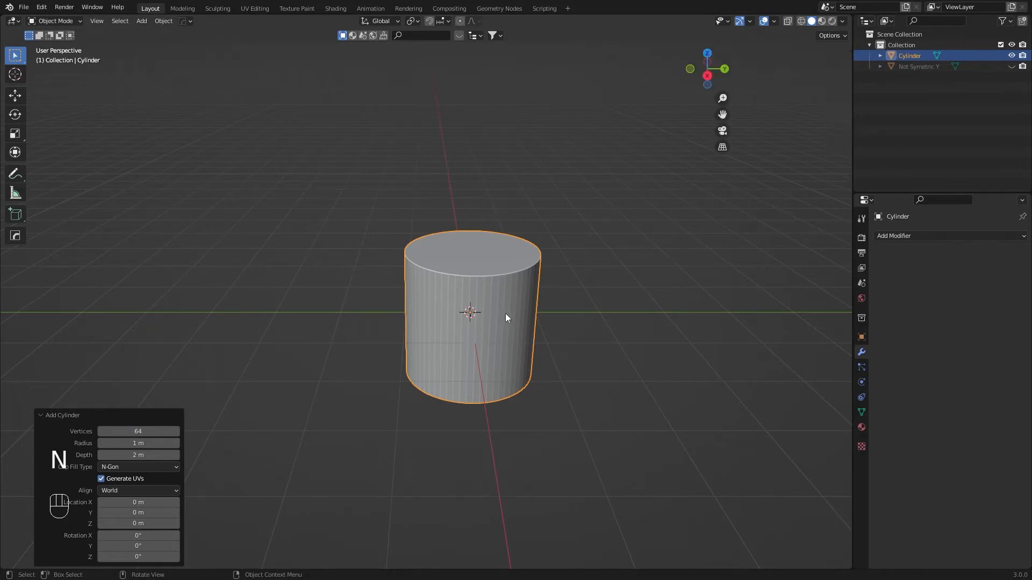
pyautogui.press('n')
# Step: Rotate the cylinder 90° about the X axis so it lies along Y
pyautogui.press('r')
pyautogui.press('x')
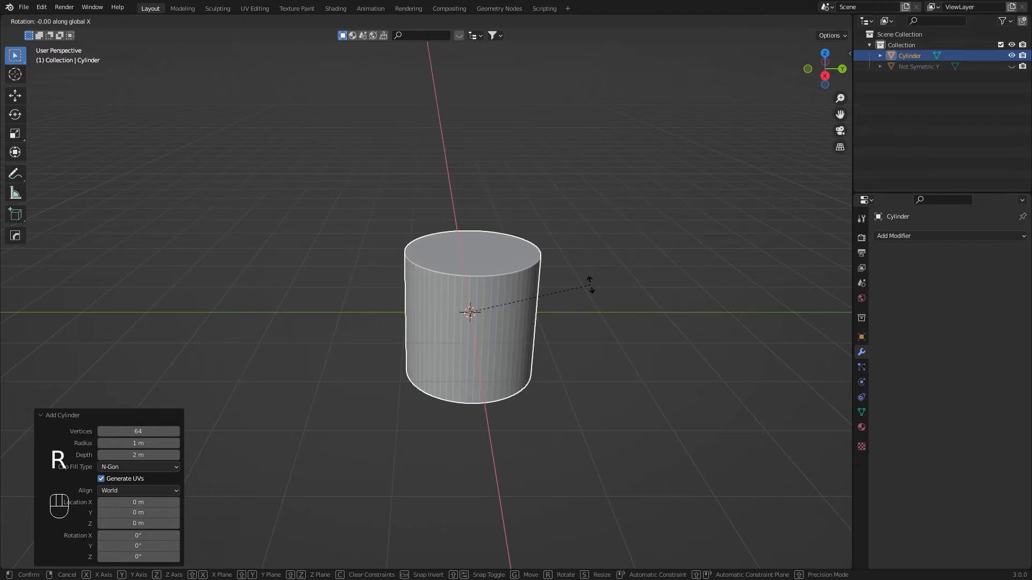
pyautogui.write('90')
pyautogui.click(590, 284)
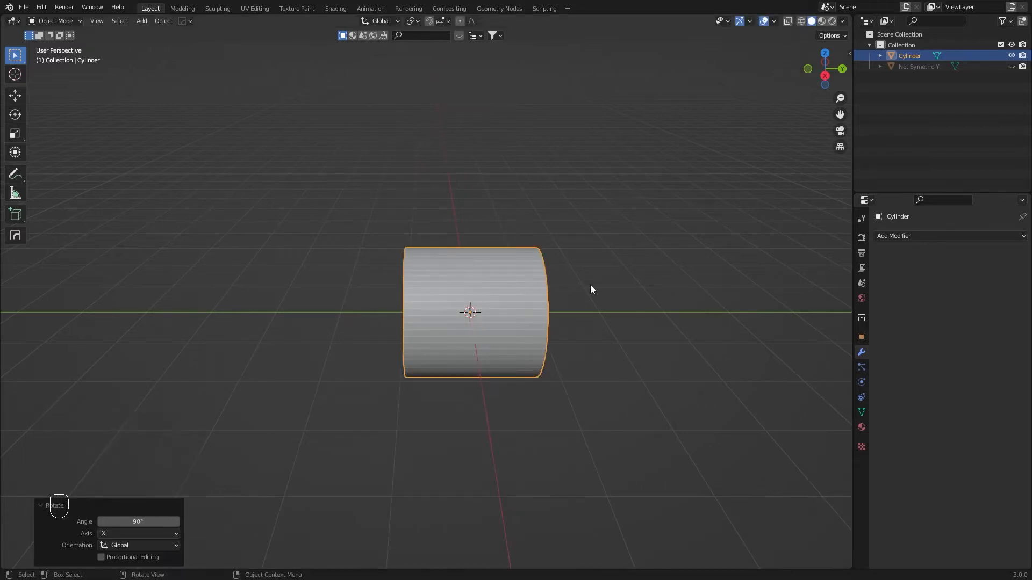
# Step: Scale the cylinder's mesh along the Y axis in Edit Mode, stretching it into a long rod
pyautogui.press('Tab')
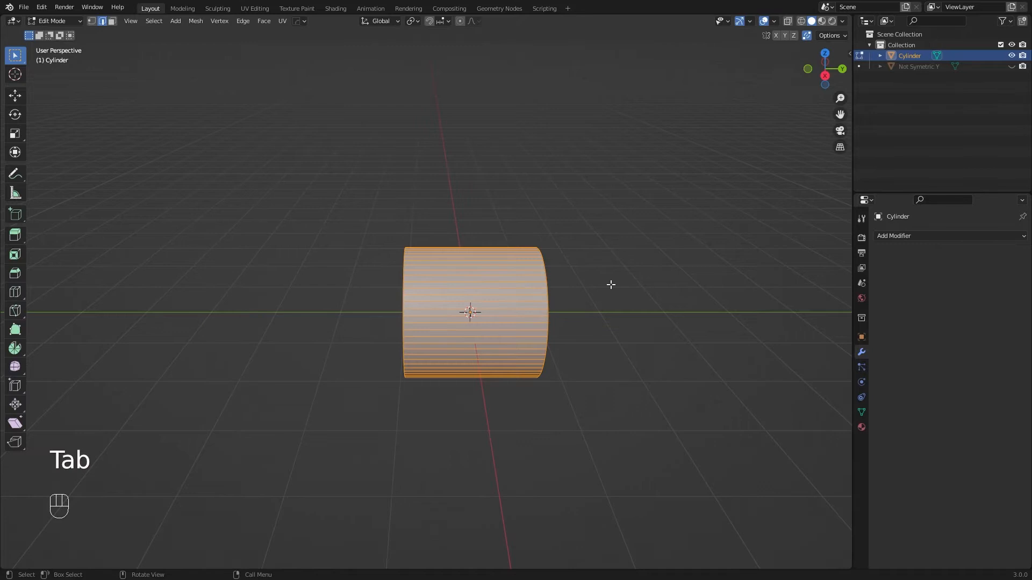
pyautogui.press('KP_3')
pyautogui.press('s')
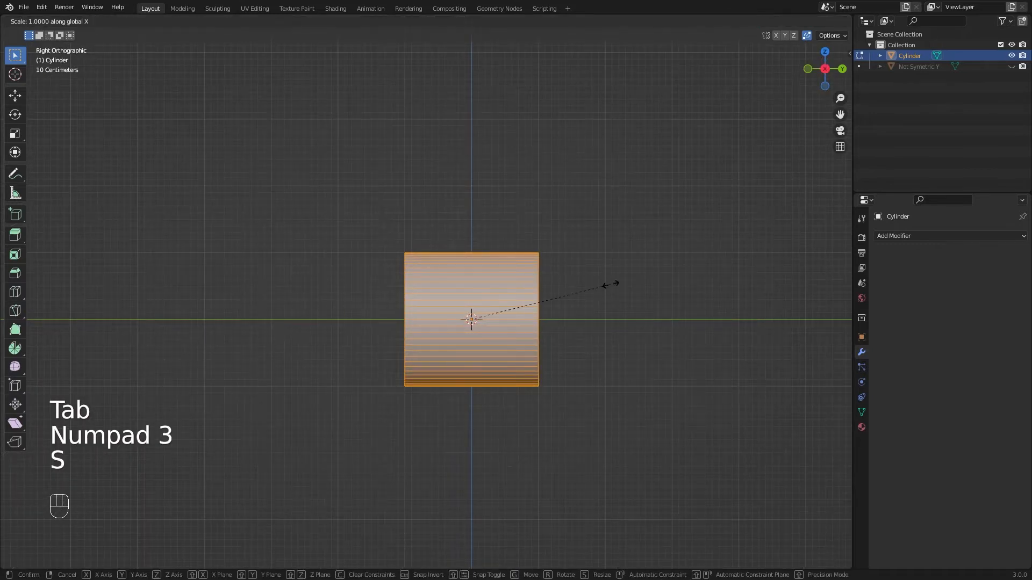
pyautogui.press('y')
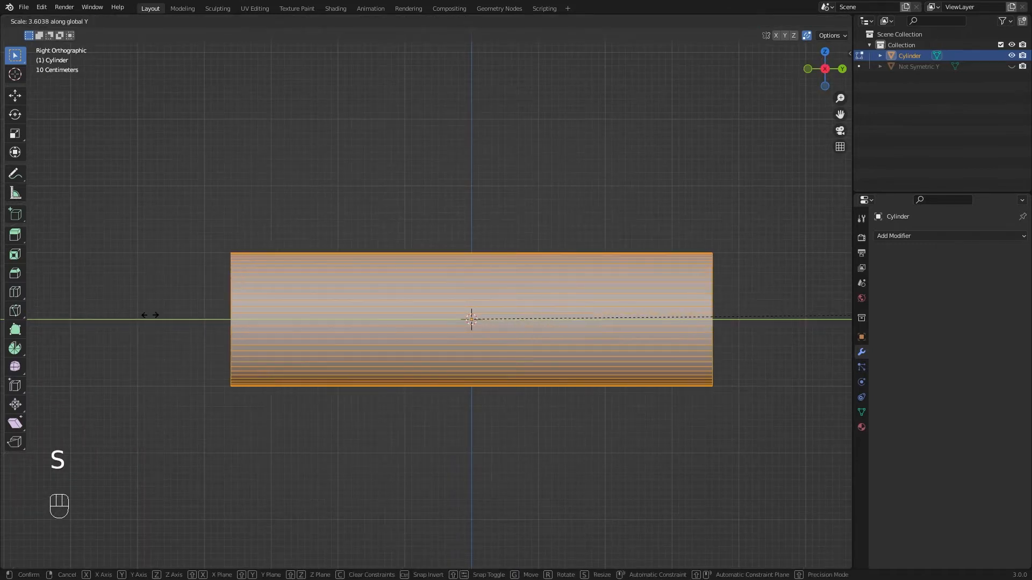
pyautogui.click(341, 329)
pyautogui.press('Tab')
pyautogui.moveTo(546, 274); pyautogui.dragTo(562, 292, button='middle')
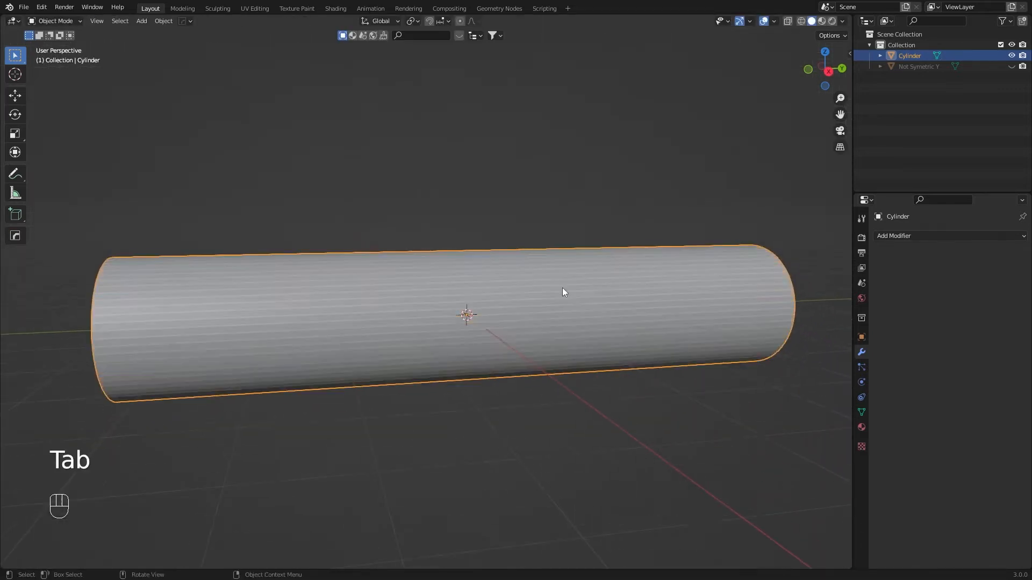
pyautogui.scroll(-5, 440, 263)
pyautogui.moveTo(440, 264); pyautogui.dragTo(377, 242, button='middle')
pyautogui.scroll(4, 491, 295)
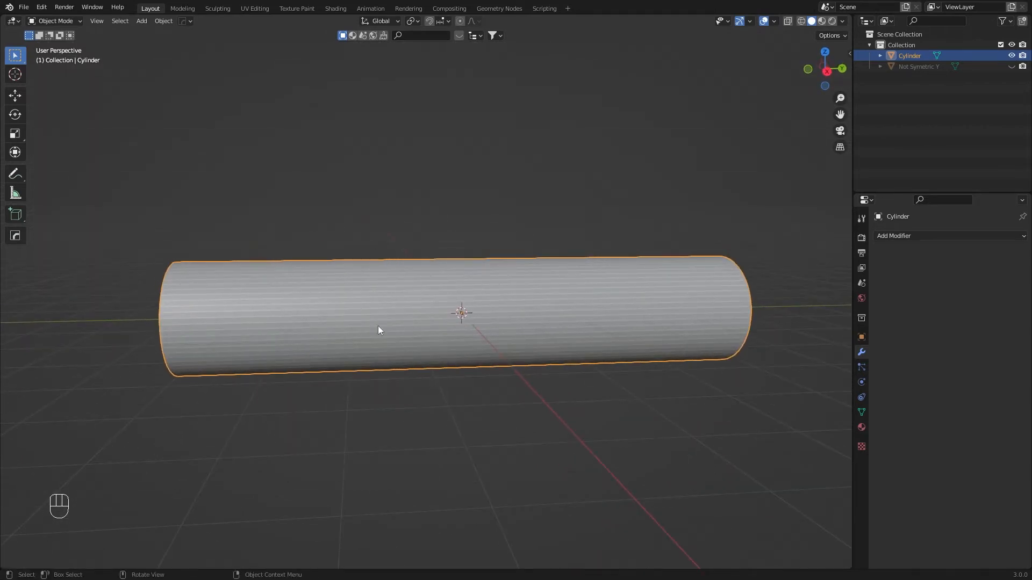
# Step: Add a 2 m mesh cube at the world origin, around the middle of the long cylinder
pyautogui.moveTo(438, 278); pyautogui.dragTo(511, 249, button='middle')
pyautogui.hotkey('shift', 'a')
pyautogui.moveTo(514, 250)
pyautogui.click(585, 260)
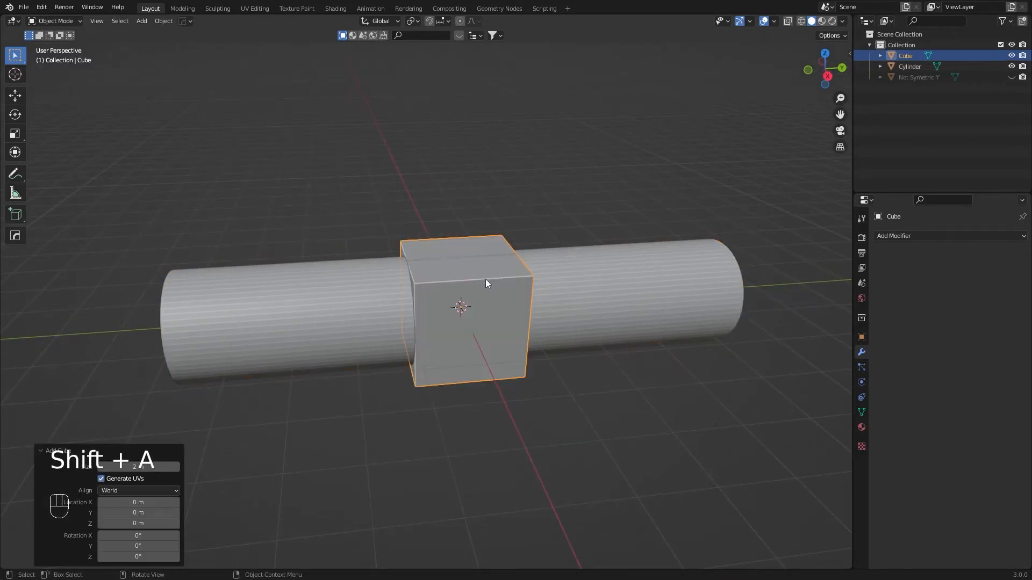
pyautogui.press('g')
pyautogui.click(539, 279)
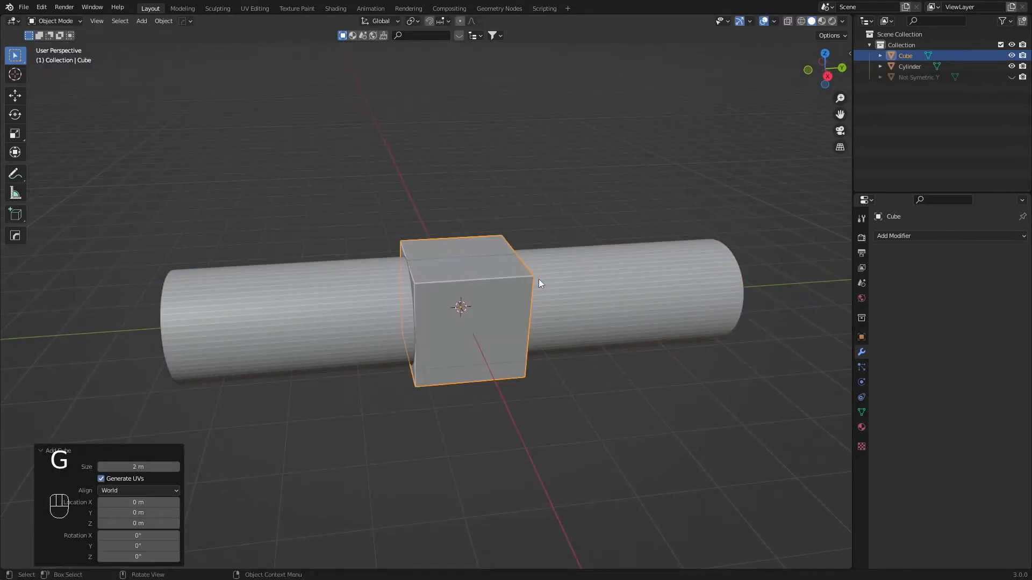
# Step: Raise the cube along the Z axis so that its lower part stays embedded in the cylinder's upper half
pyautogui.press('KP_3')
pyautogui.press('g')
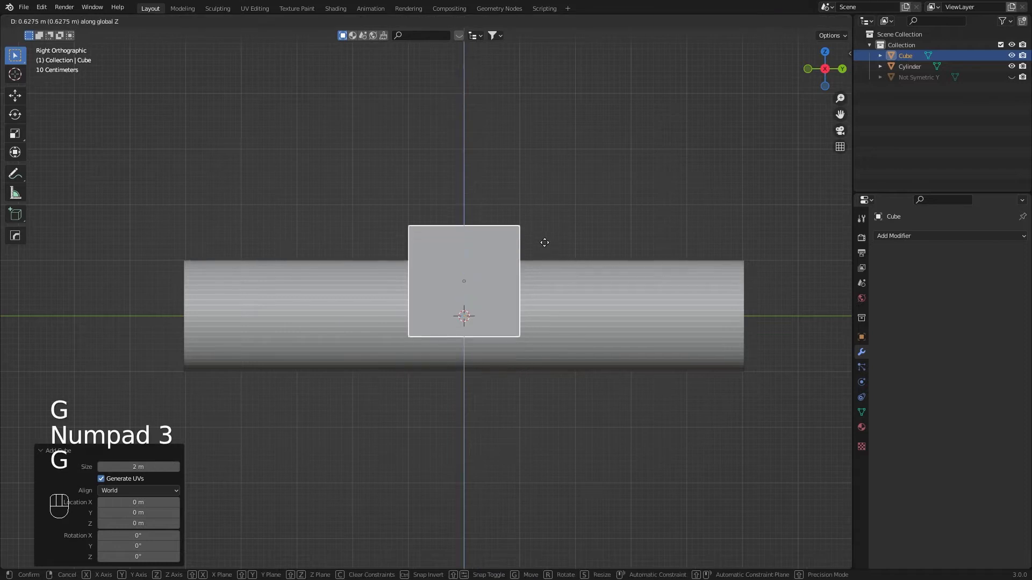
pyautogui.click(563, 221)
# Step: Widen the cube's mesh slightly along the X axis in Edit Mode so it extends past the cylinder's sides
pyautogui.moveTo(466, 232); pyautogui.dragTo(509, 272, button='middle')
pyautogui.press('Tab')
pyautogui.press('s')
pyautogui.press('x')
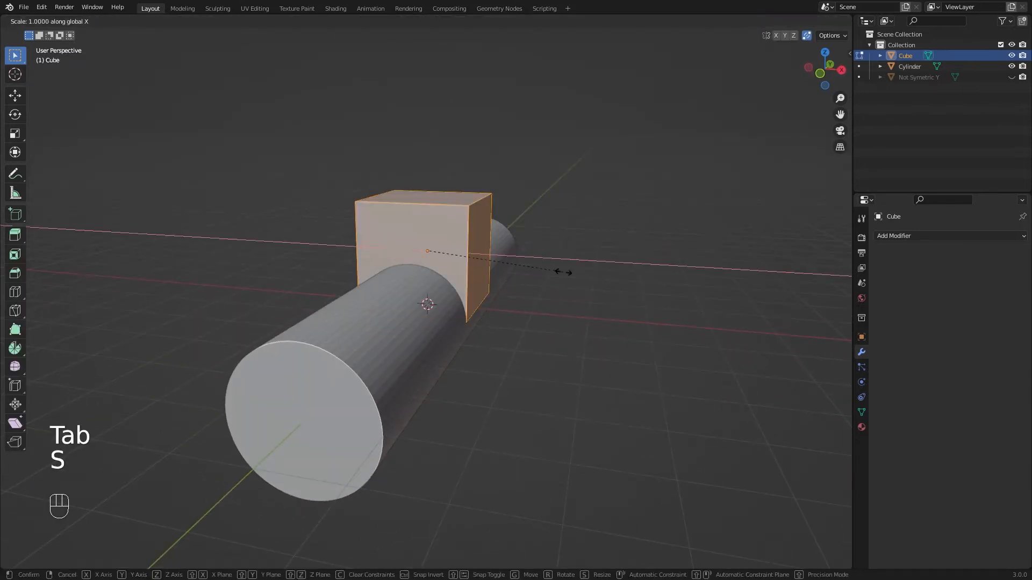
pyautogui.click(586, 269)
pyautogui.press('Tab')
pyautogui.moveTo(532, 264); pyautogui.dragTo(466, 260, button='middle')
# Step: Stretch the cube's mesh along the Y axis by 3.234 and again by 1.214, keeping it shorter than the cylinder
pyautogui.press('Tab')
pyautogui.moveTo(630, 260); pyautogui.dragTo(591, 258, button='middle')
pyautogui.press('s')
pyautogui.press('y')
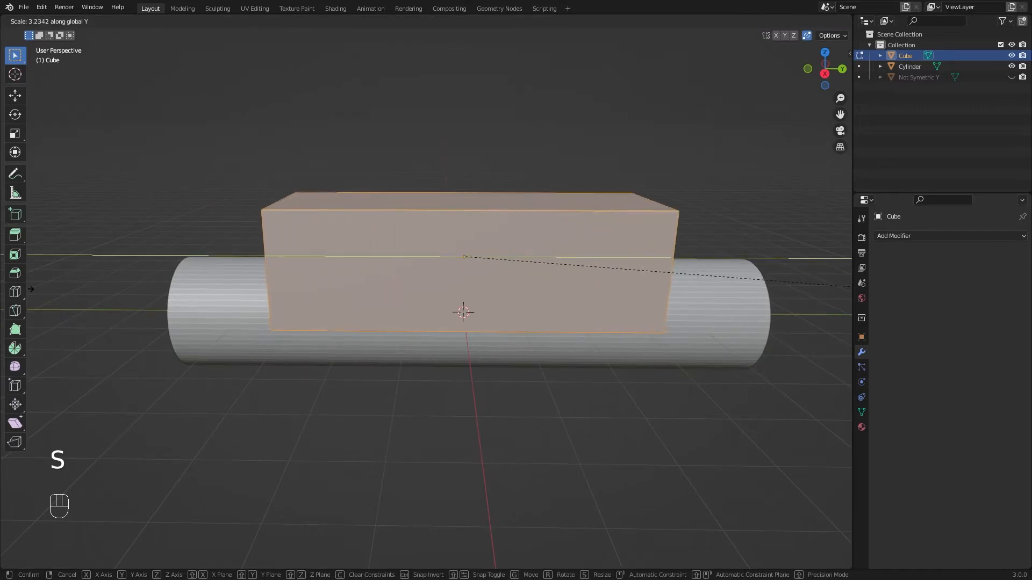
pyautogui.click(762, 273)
pyautogui.moveTo(415, 271); pyautogui.dragTo(433, 257, button='middle')
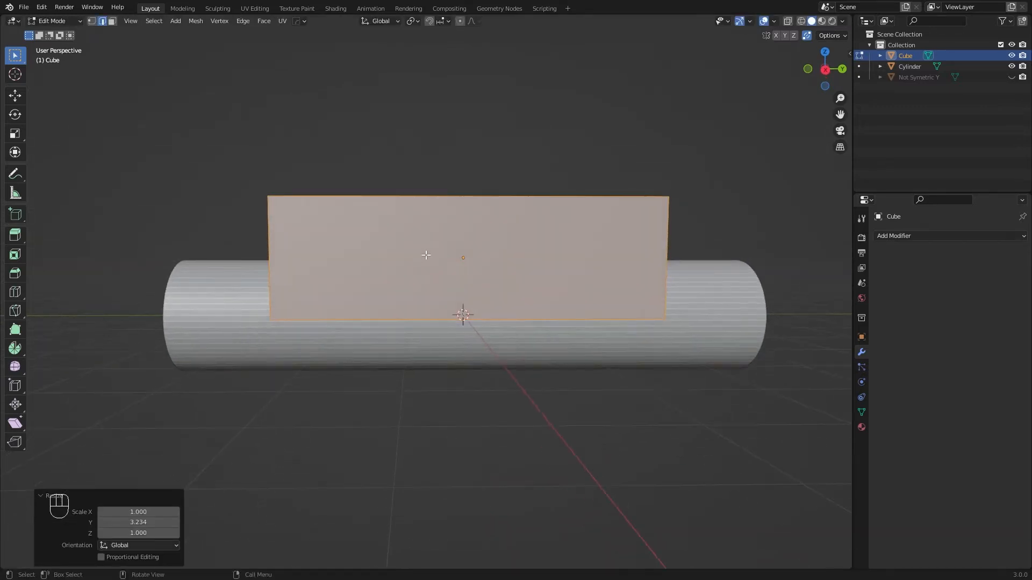
pyautogui.press('s')
pyautogui.press('y')
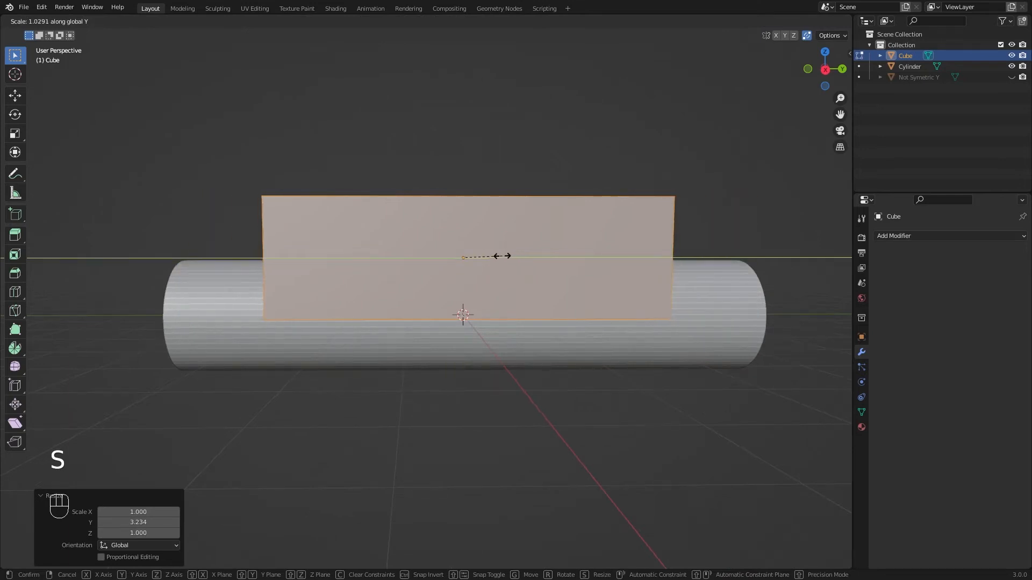
pyautogui.click(509, 257)
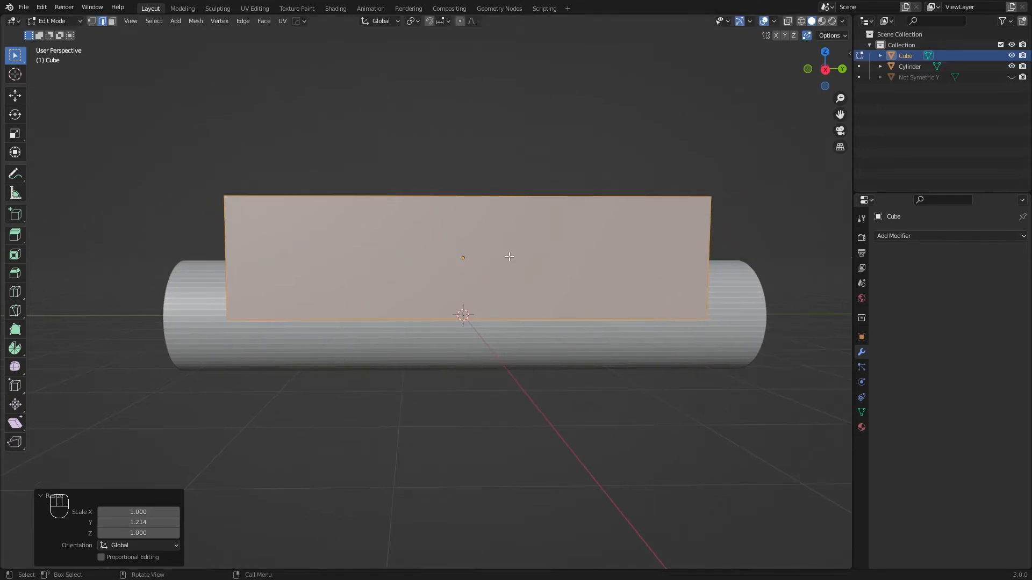
pyautogui.press('KP_3')
pyautogui.moveTo(357, 257); pyautogui.dragTo(352, 260, button='middle')
pyautogui.press('s')
pyautogui.press('y')
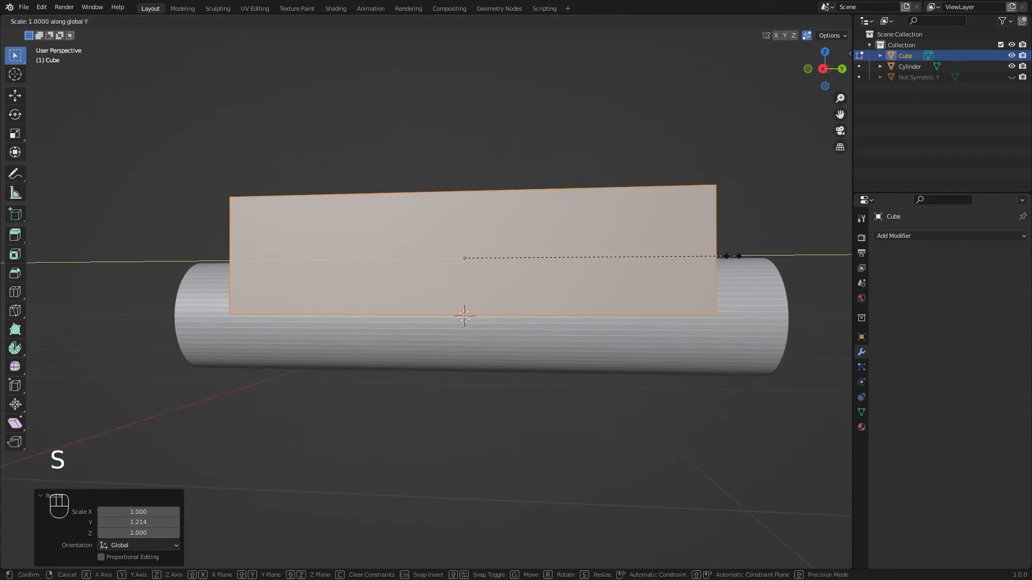
pyautogui.rightClick(732, 257)
# Step: Leave Edit Mode and apply Rotation & Scale to the stretched cube and to the cylinder
pyautogui.moveTo(732, 256); pyautogui.dragTo(459, 251, button='middle')
pyautogui.press('Tab')
pyautogui.hotkey('ctrl', 'a')
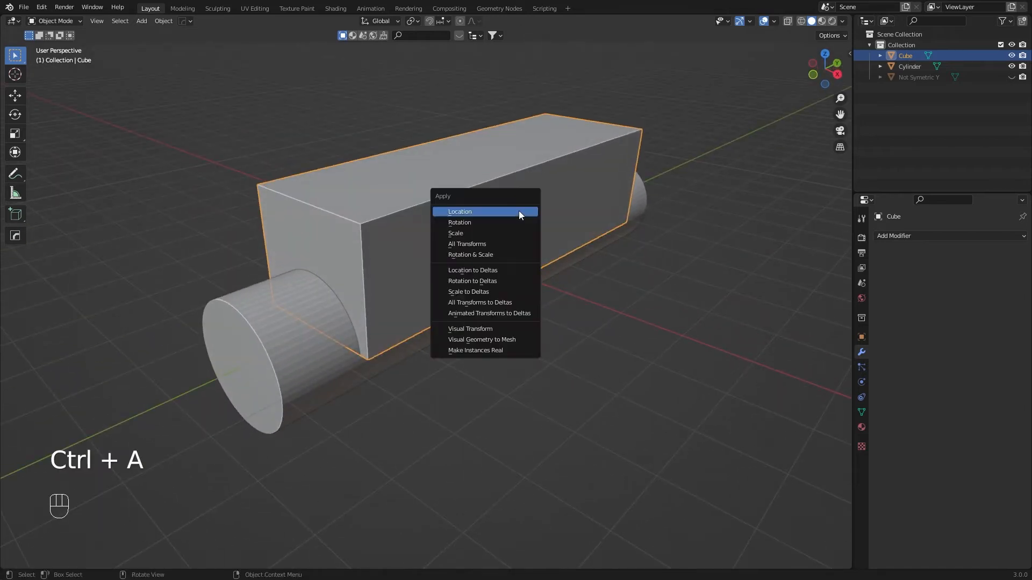
pyautogui.click(480, 254)
pyautogui.click(289, 312)
pyautogui.hotkey('ctrl', 'a')
pyautogui.click(478, 251)
pyautogui.keyDown('shift'); pyautogui.moveTo(524, 253); pyautogui.dragTo(458, 250, button='middle'); pyautogui.keyUp('shift')
# Step: Reselect the stretched cube and open its mesh in Edit Mode
pyautogui.click(493, 230)
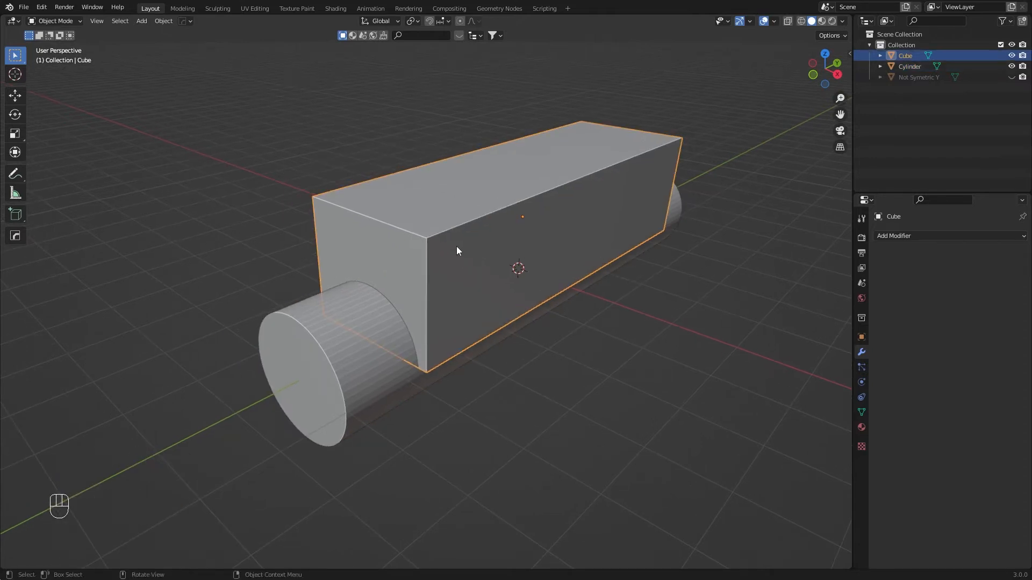
pyautogui.moveTo(440, 234)
pyautogui.mouseDown(button='middle')
pyautogui.moveTo(437, 211)
pyautogui.moveTo(426, 240)
pyautogui.mouseUp(button='middle')
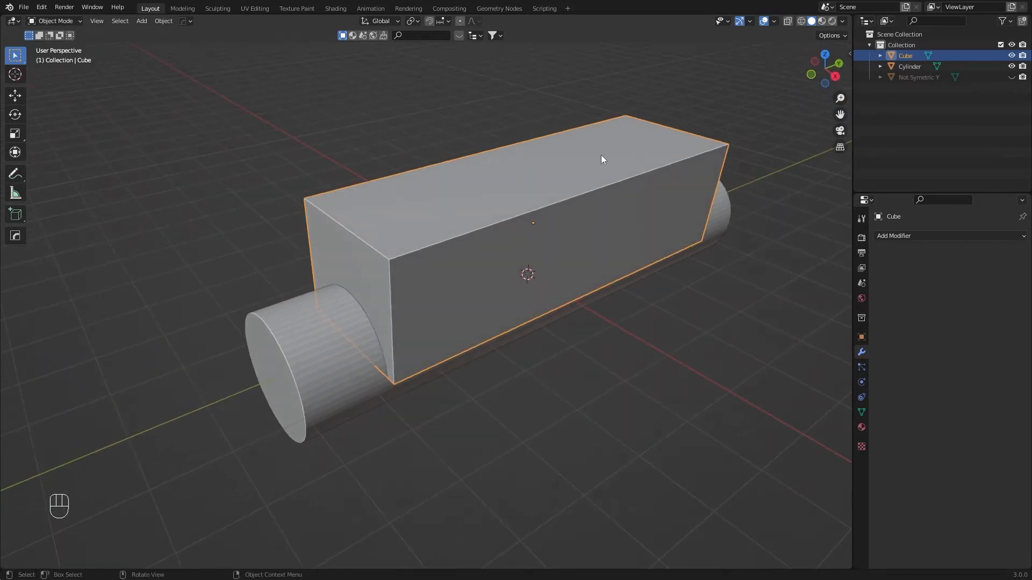
pyautogui.press('Tab')
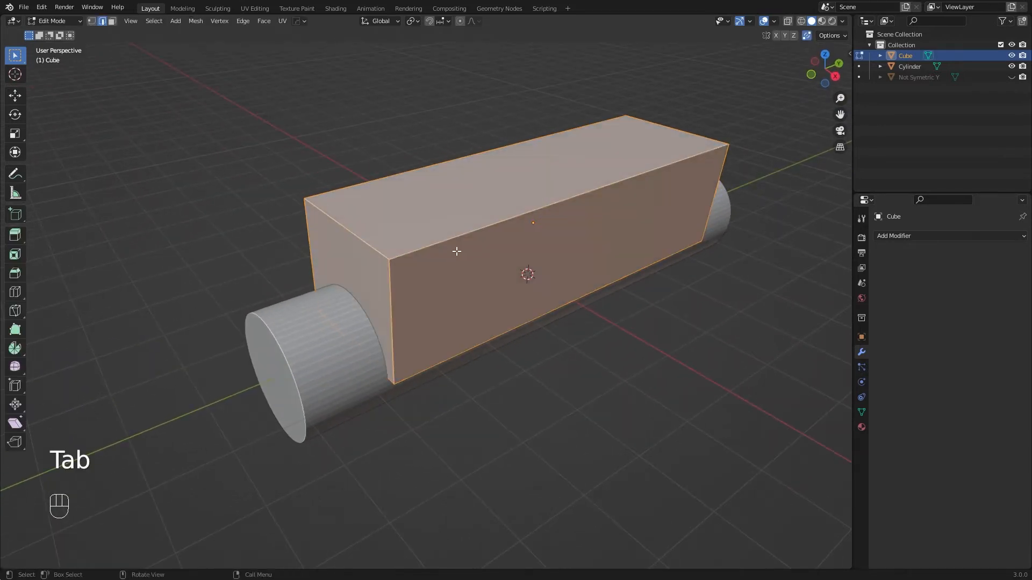
pyautogui.moveTo(454, 247); pyautogui.dragTo(470, 249, button='middle')
# Step: Try 17 evenly spaced loop cuts running lengthwise along the stretched cube
pyautogui.hotkey('ctrl', 'r')
pyautogui.scroll(7, 417, 233)
pyautogui.scroll(4, 417, 234)
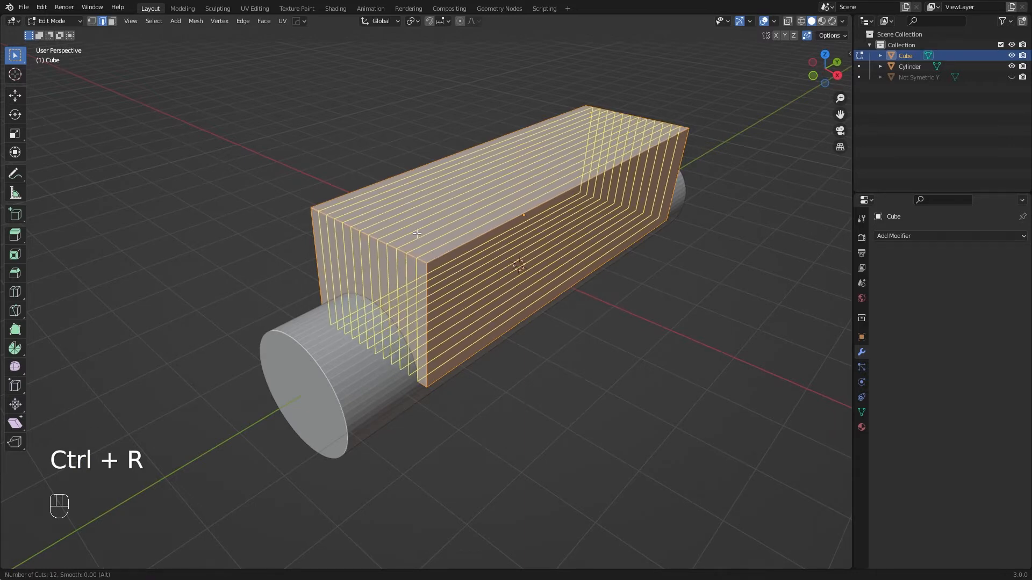
pyautogui.scroll(5, 417, 233)
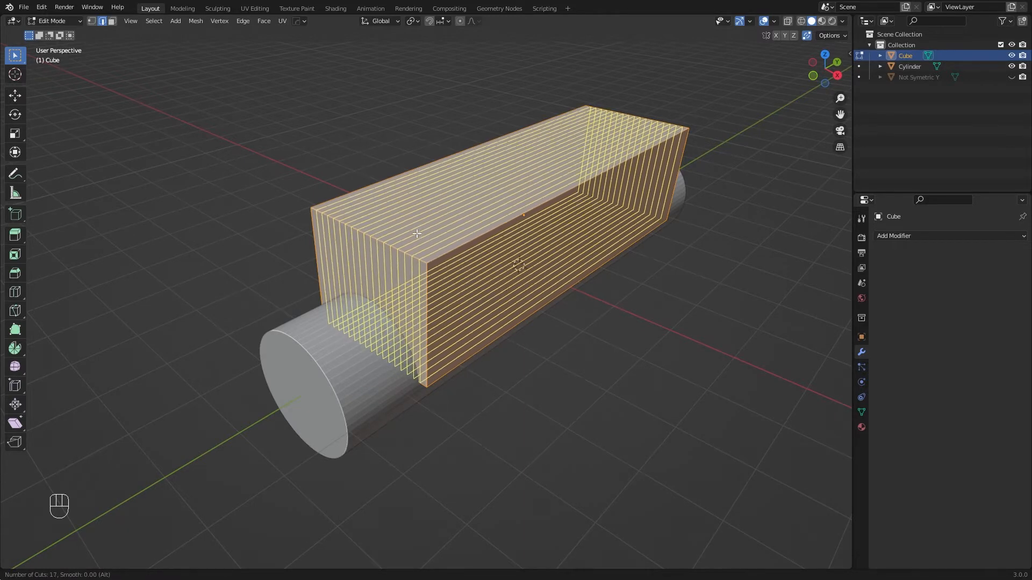
pyautogui.click(417, 233)
pyautogui.rightClick(417, 233)
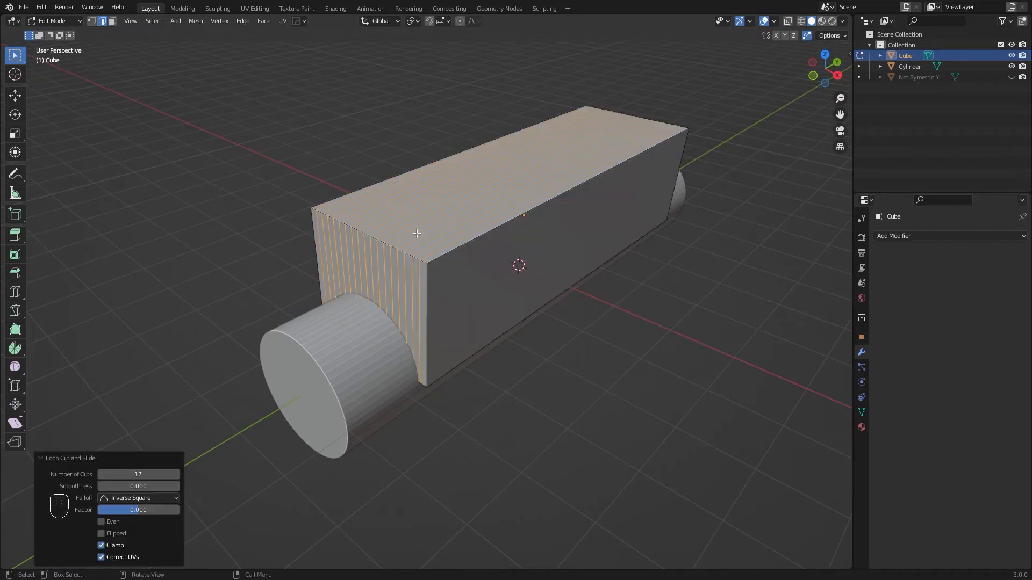
pyautogui.scroll(8, 362, 350)
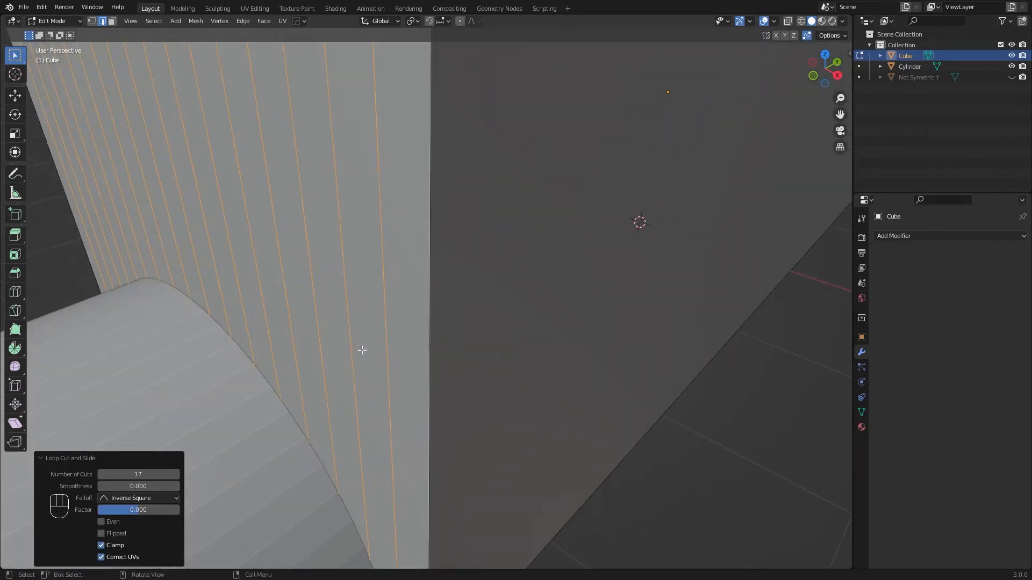
pyautogui.scroll(-8, 362, 350)
pyautogui.hotkey('ctrl', 'z')
# Step: Add 33 evenly spaced, unslid loop cuts running lengthwise along the stretched cube, and clear the selection
pyautogui.scroll(6, 376, 301)
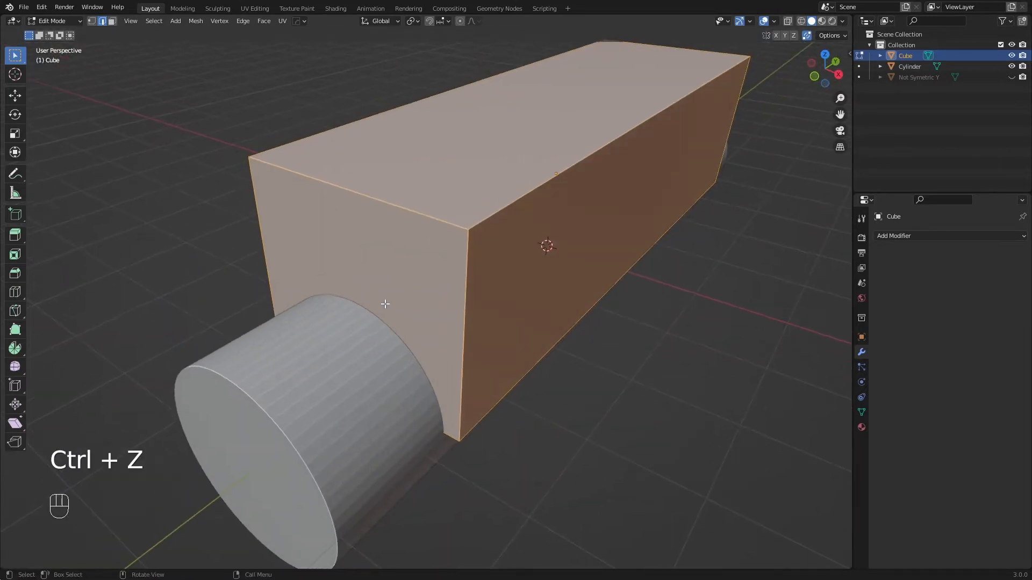
pyautogui.hotkey('ctrl', 'r')
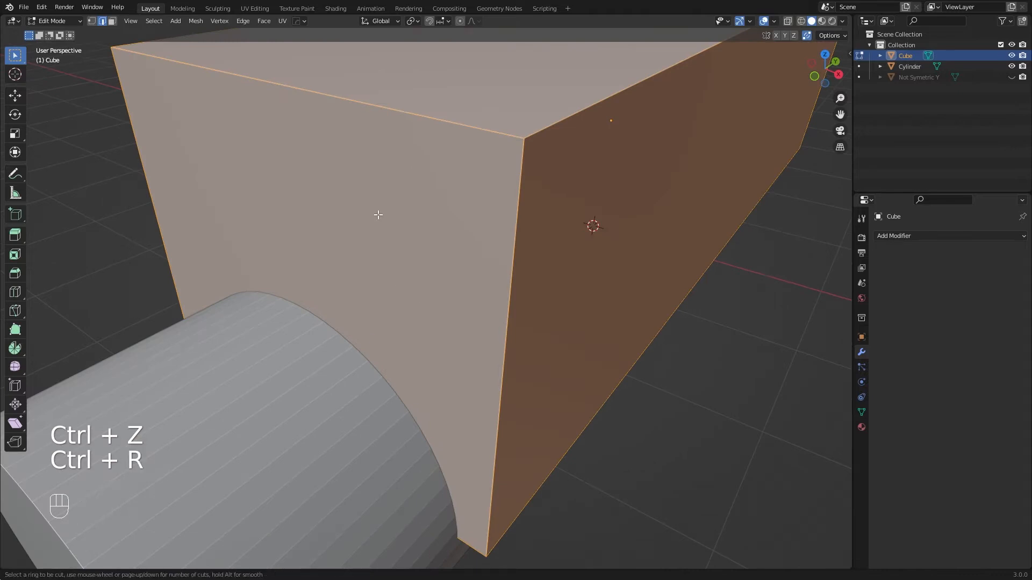
pyautogui.scroll(6, 396, 109)
pyautogui.scroll(20, 396, 110)
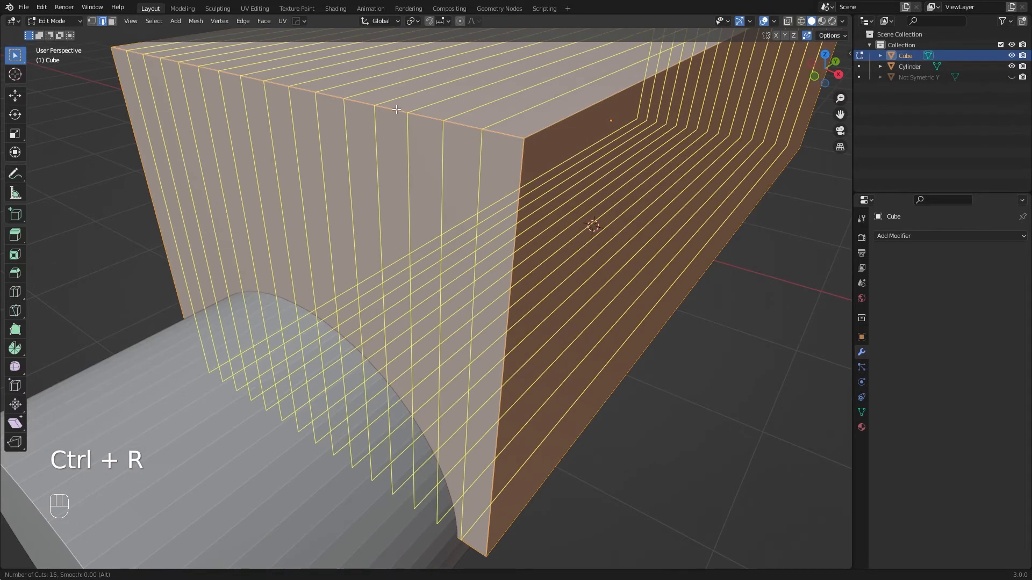
pyautogui.scroll(6, 396, 110)
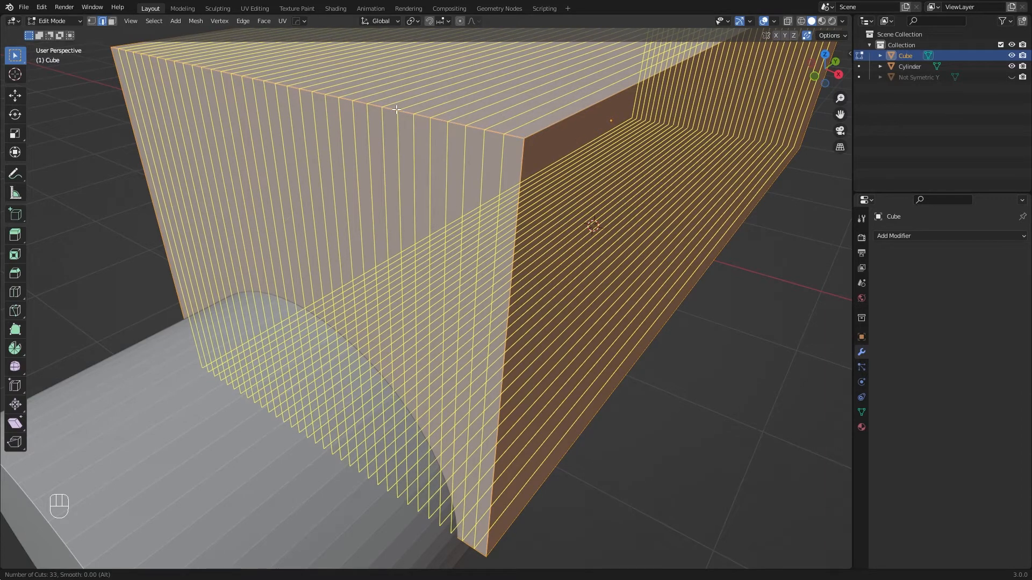
pyautogui.click(396, 109)
pyautogui.rightClick(397, 109)
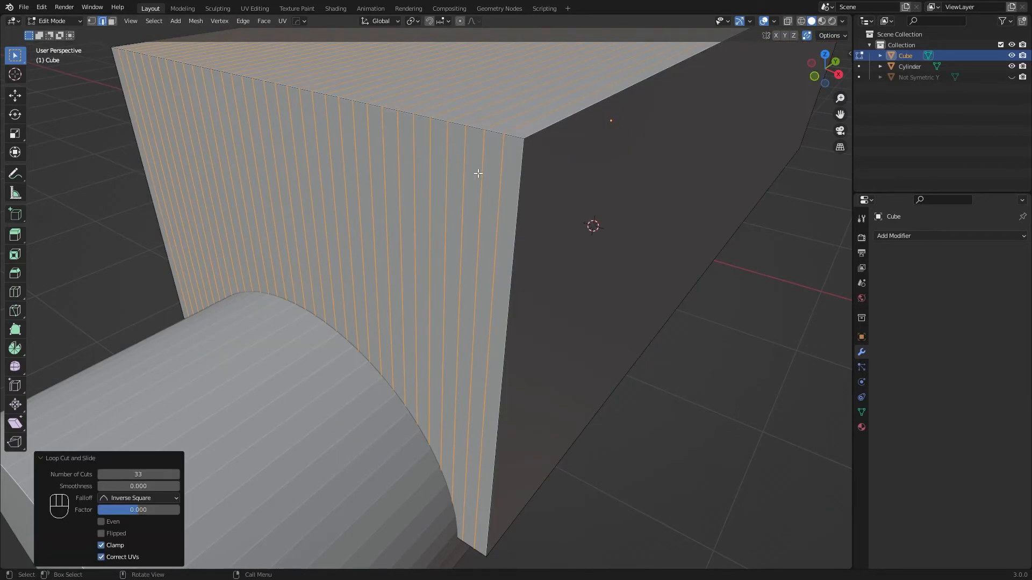
pyautogui.press('a')
pyautogui.press('a')
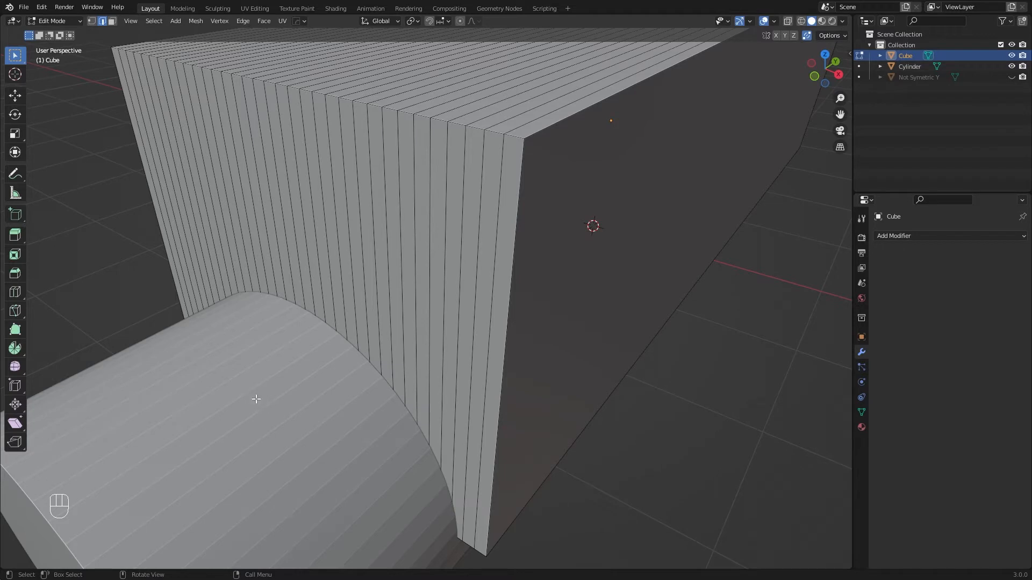
# Step: Try to loop-select the cube's lower edges in edge select mode with the cylinder still in view
pyautogui.moveTo(314, 365); pyautogui.dragTo(380, 284, button='middle')
pyautogui.scroll(-2, 419, 327)
pyautogui.press('2')
pyautogui.keyDown('alt'); pyautogui.keyDown('shift'); pyautogui.click(402, 206); pyautogui.keyUp('shift'); pyautogui.keyUp('alt')
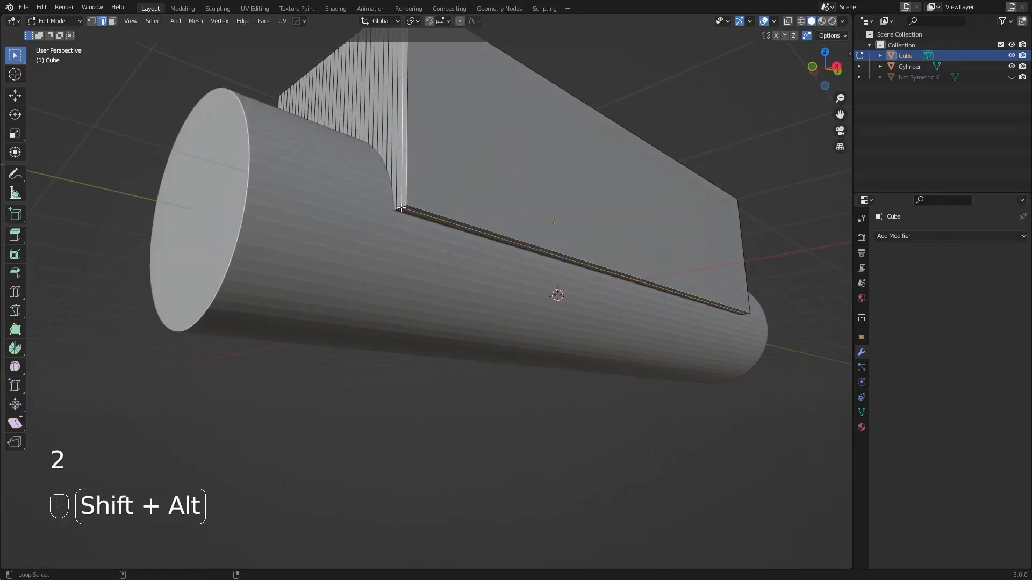
pyautogui.press('a')
pyautogui.press('a')
# Step: Hide the cylinder in Object Mode and reopen the cube's mesh in Edit Mode with edge selection
pyautogui.press('Tab')
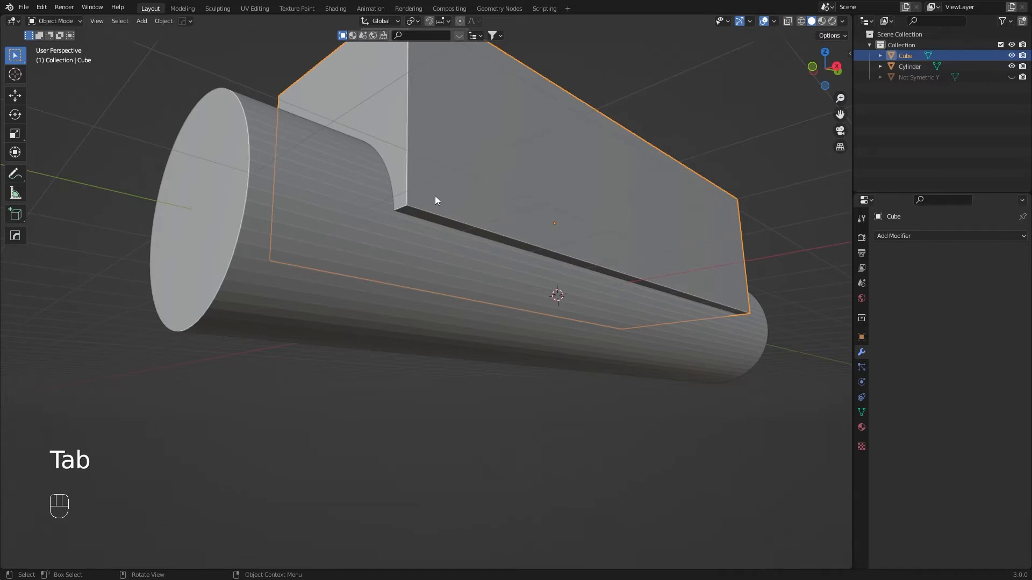
pyautogui.click(322, 225)
pyautogui.press('h')
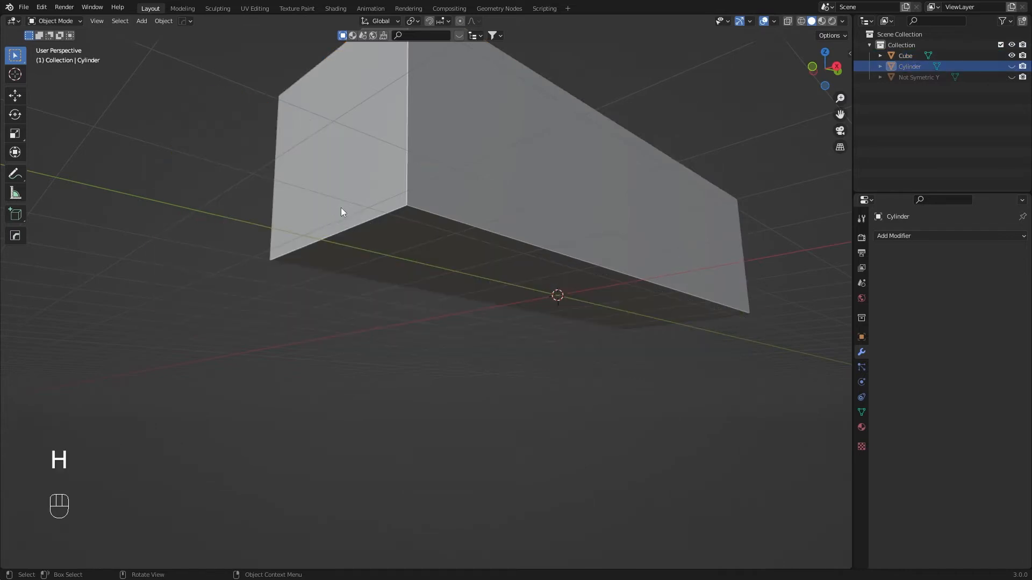
pyautogui.press('Tab')
pyautogui.press('Tab')
pyautogui.press('2')
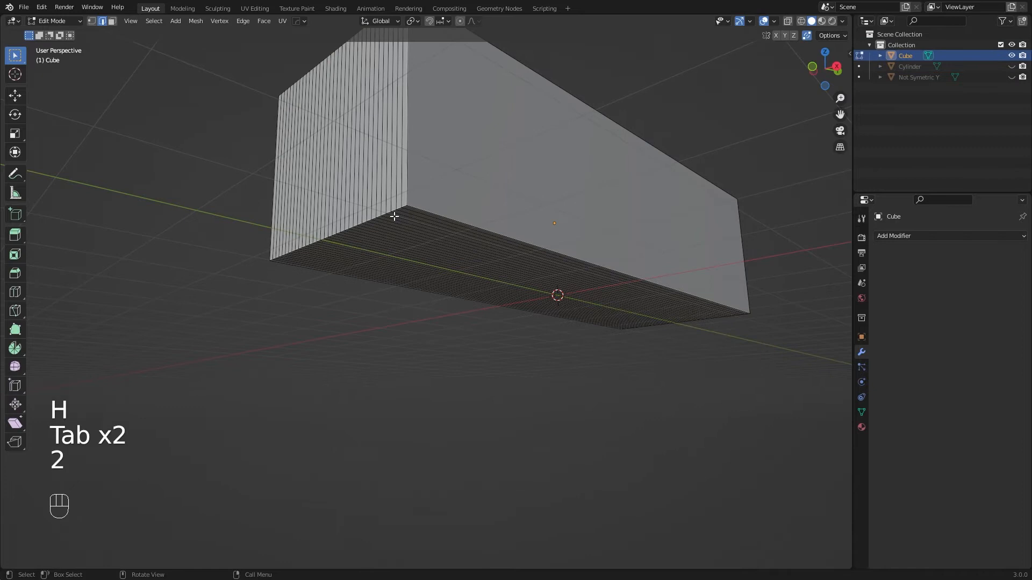
# Step: Select the whole row of bottom edges across one short end of the cube
pyautogui.scroll(3, 396, 211)
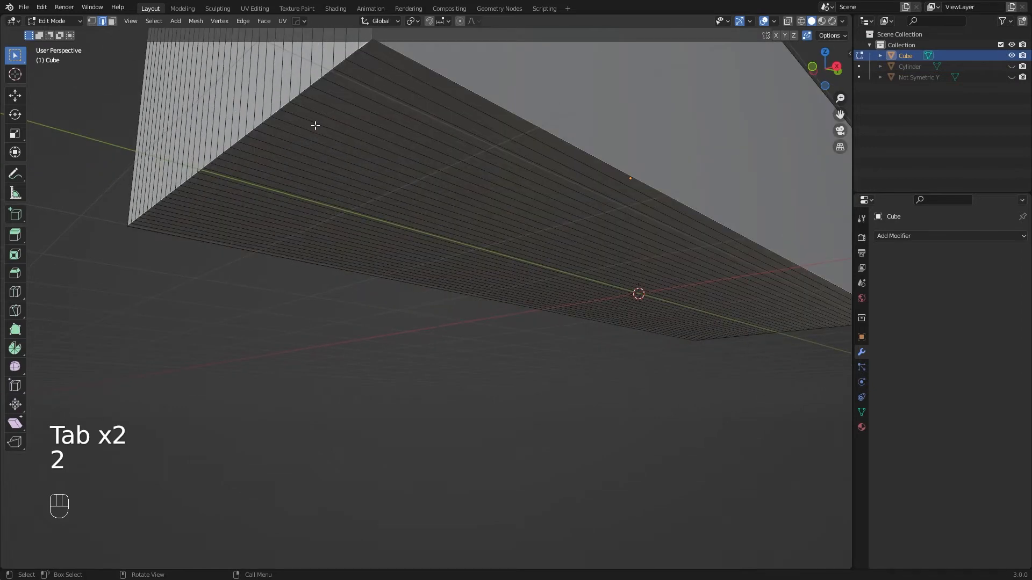
pyautogui.moveTo(348, 90); pyautogui.dragTo(380, 137, button='middle')
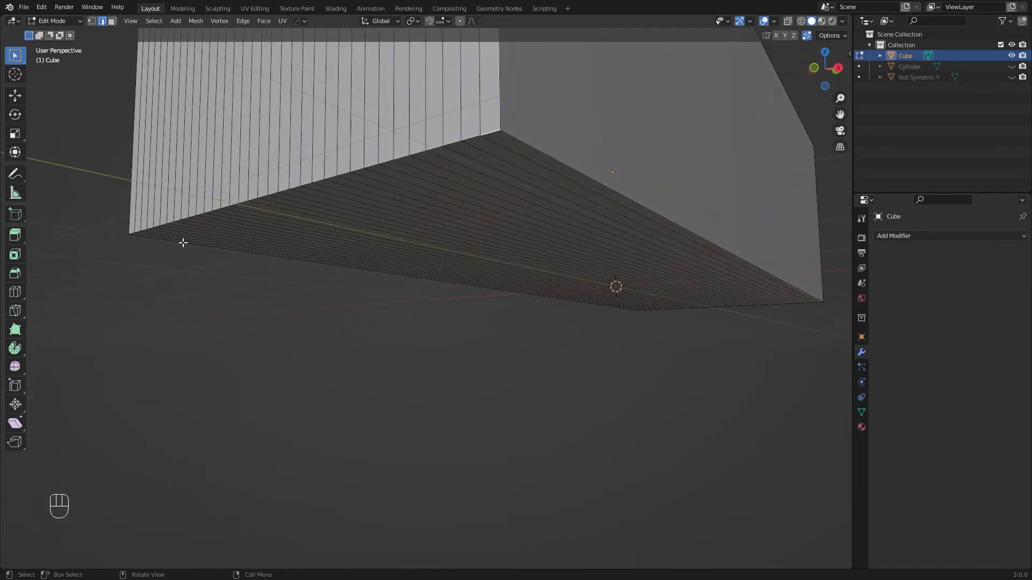
pyautogui.keyDown('ctrl'); pyautogui.click(131, 234); pyautogui.keyUp('ctrl')
pyautogui.moveTo(130, 234); pyautogui.dragTo(569, 113, button='middle')
pyautogui.keyDown('ctrl'); pyautogui.click(569, 113); pyautogui.keyUp('ctrl')
pyautogui.hotkey('ctrl', 'z')
pyautogui.hotkey('ctrl', 'z')
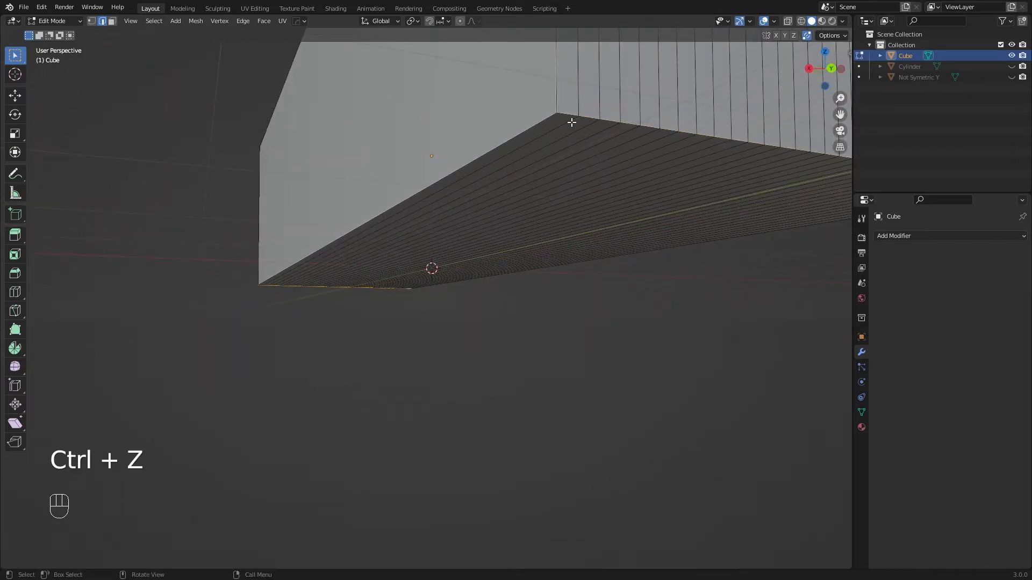
# Step: Add the row of bottom edges across the cube's opposite short end to the selection
pyautogui.moveTo(570, 119); pyautogui.dragTo(656, 157, button='middle')
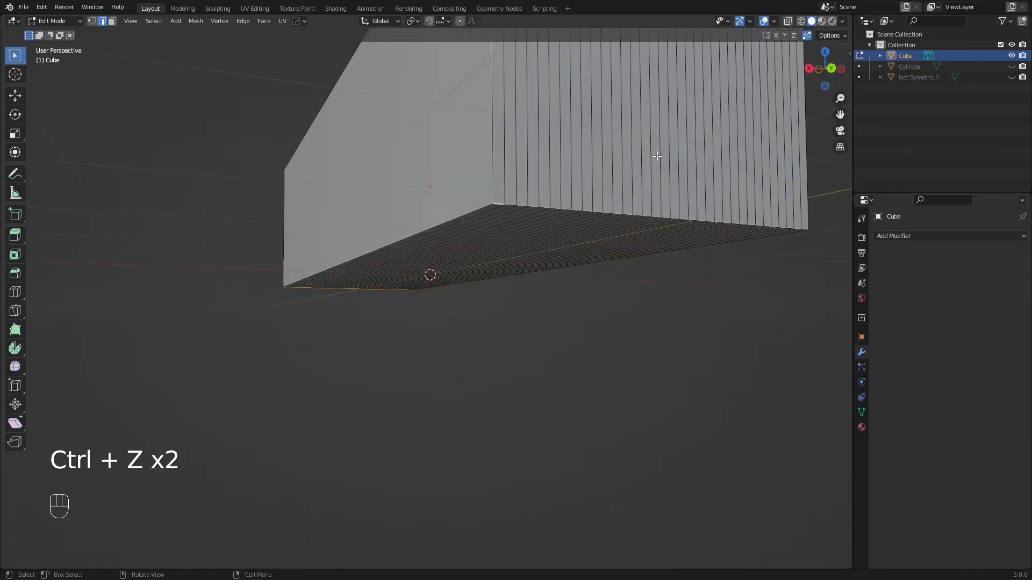
pyautogui.keyDown('shift'); pyautogui.moveTo(503, 195); pyautogui.dragTo(772, 232); pyautogui.keyUp('shift')
pyautogui.moveTo(772, 233); pyautogui.dragTo(617, 159, button='middle')
pyautogui.keyDown('shift'); pyautogui.moveTo(496, 112); pyautogui.dragTo(564, 132); pyautogui.keyUp('shift')
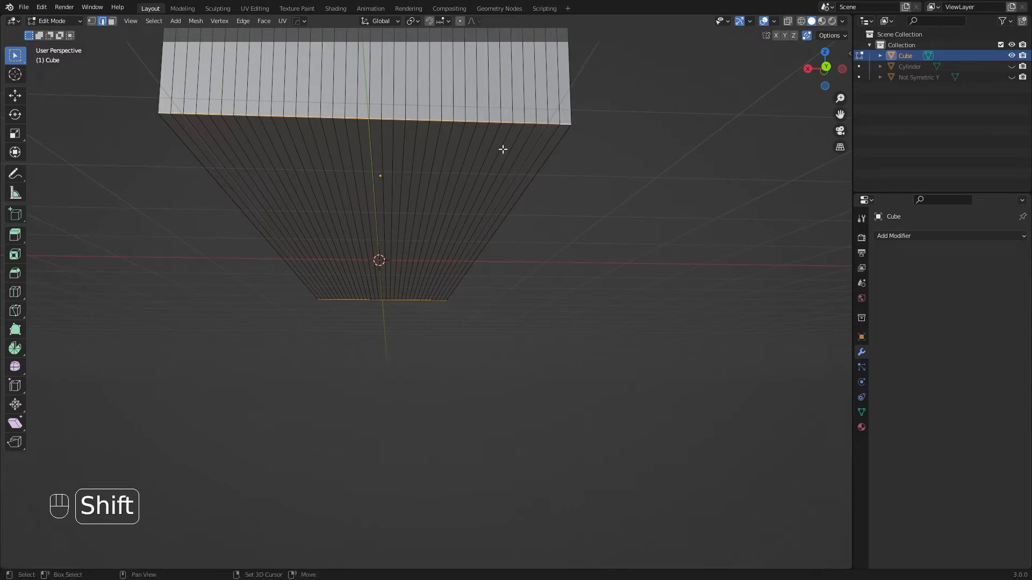
pyautogui.moveTo(277, 160); pyautogui.dragTo(482, 160, button='middle')
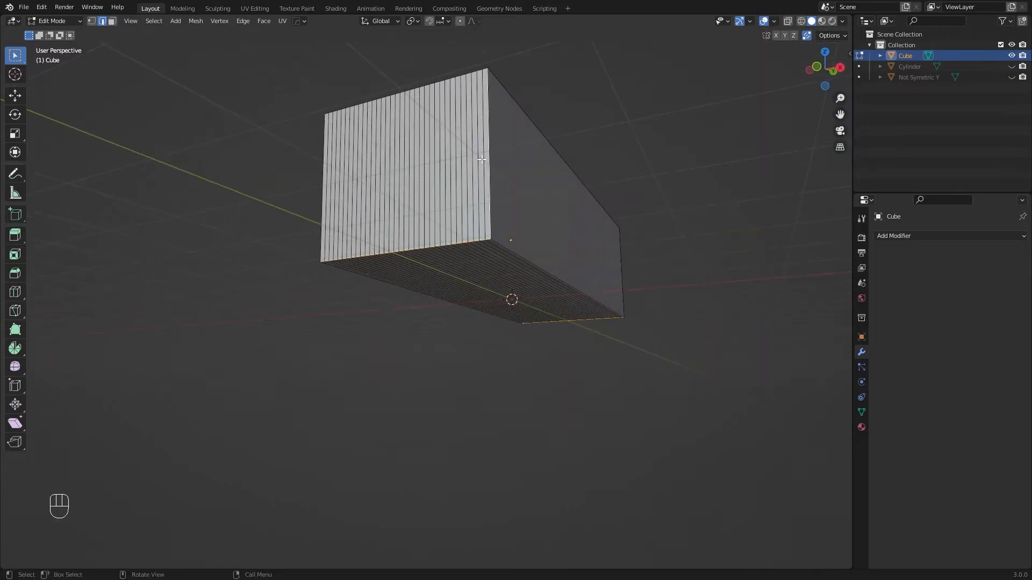
pyautogui.scroll(2, 565, 225)
pyautogui.scroll(-1, 565, 224)
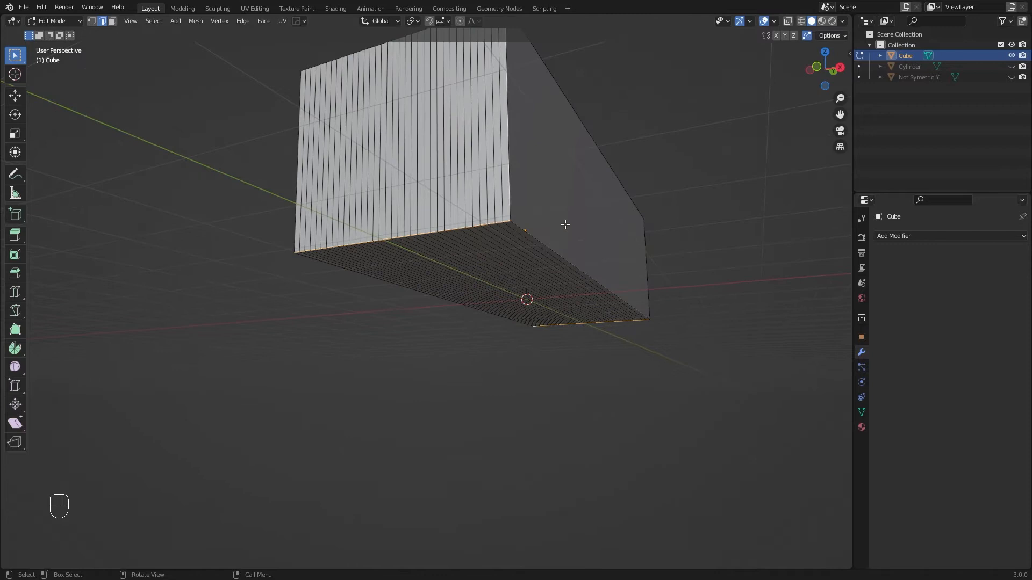
# Step: Return to Object Mode and unhide all hidden objects
pyautogui.hotkey('alt', 'h')
pyautogui.moveTo(548, 214); pyautogui.dragTo(523, 240, button='middle')
pyautogui.press('Tab')
pyautogui.hotkey('alt', 'h')
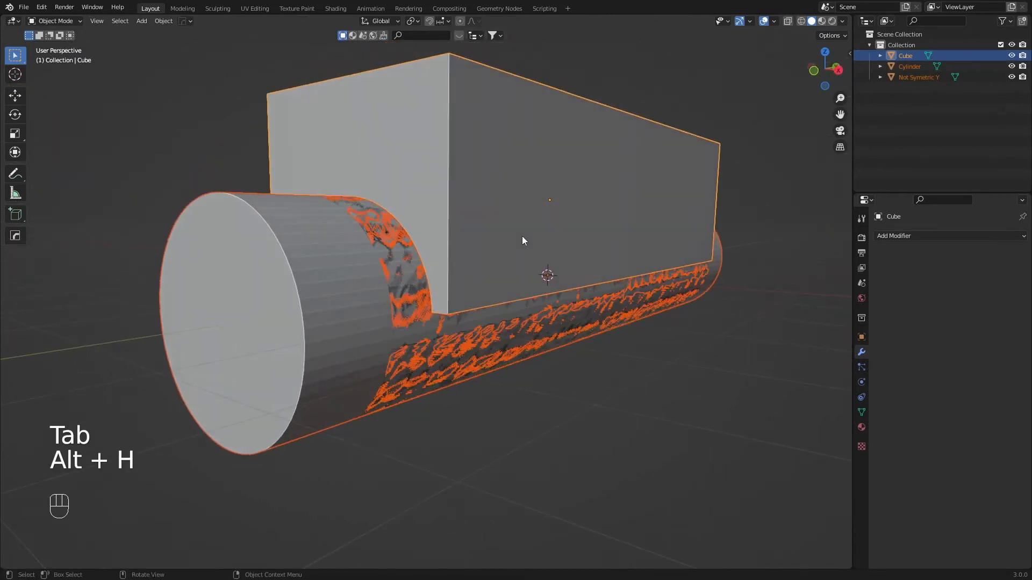
pyautogui.press('Tab')
pyautogui.press('Tab')
pyautogui.click(453, 348)
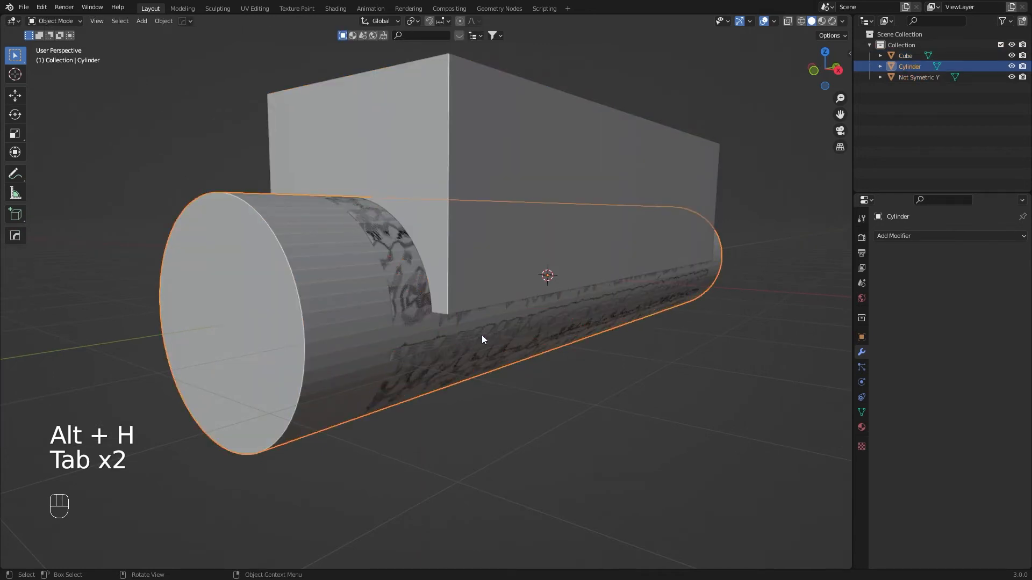
pyautogui.press('g')
pyautogui.rightClick(446, 340)
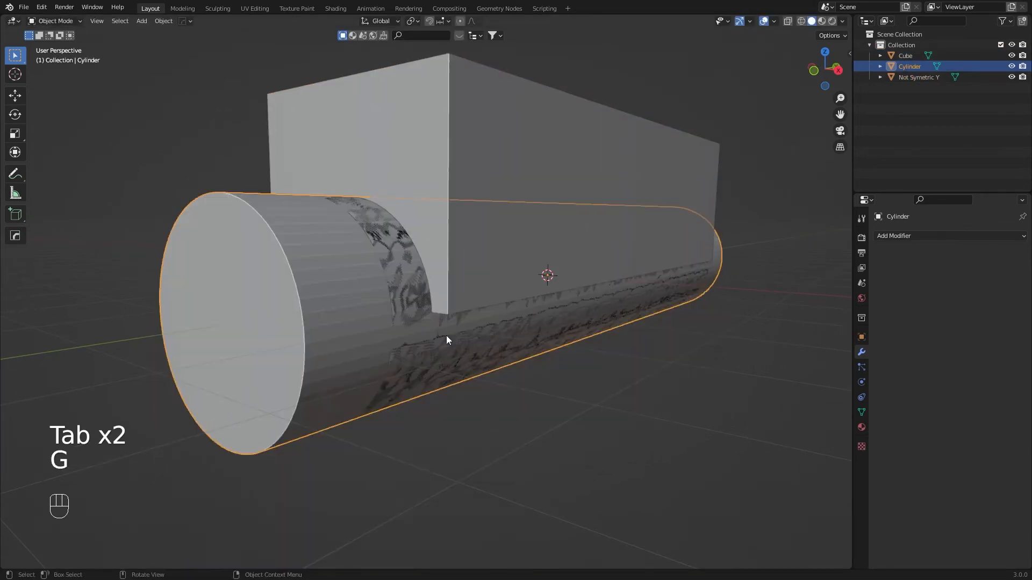
# Step: Delete the leftover "Not Symetric Y" object that overlaps the cylinder
pyautogui.click(446, 336)
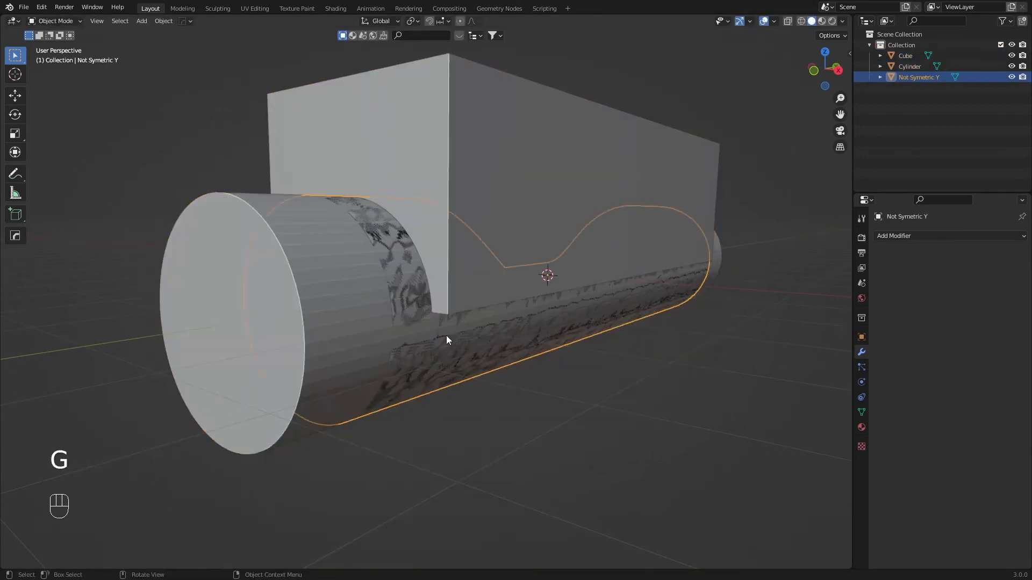
pyautogui.press('x')
pyautogui.click(568, 203)
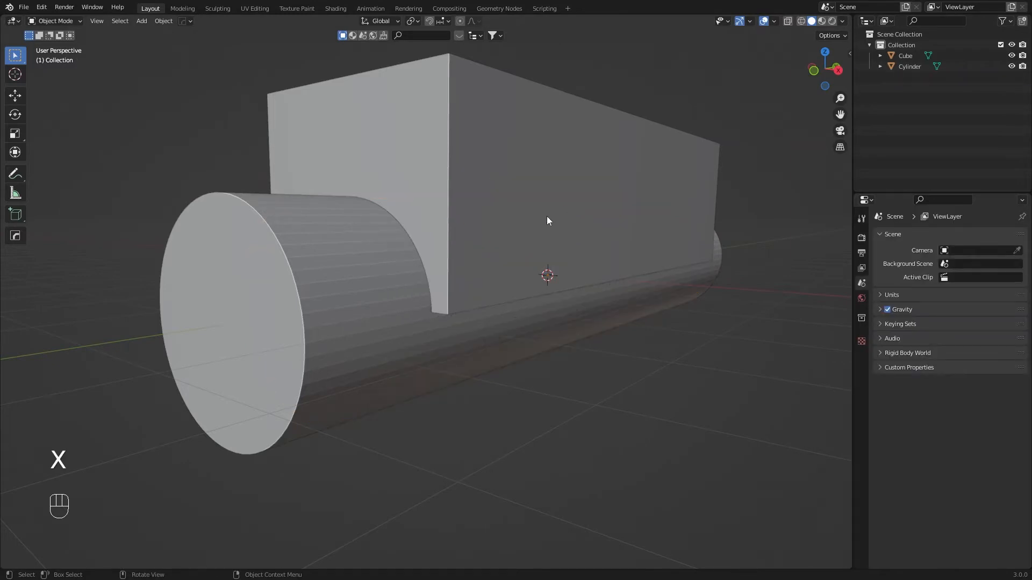
# Step: Bevel the selected bottom edge rows at both ends of the cube's mesh with a width of about 1.02 m and 28 segments
pyautogui.click(546, 216)
pyautogui.press('Tab')
pyautogui.moveTo(544, 212); pyautogui.dragTo(486, 224, button='middle')
pyautogui.scroll(1, 472, 214)
pyautogui.hotkey('ctrl', 'b')
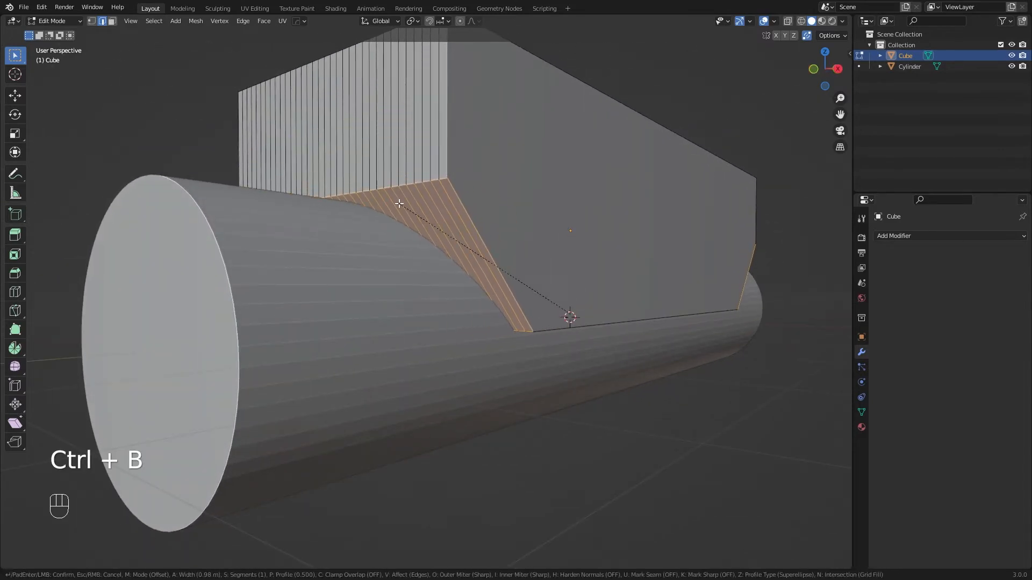
pyautogui.scroll(6, 399, 204)
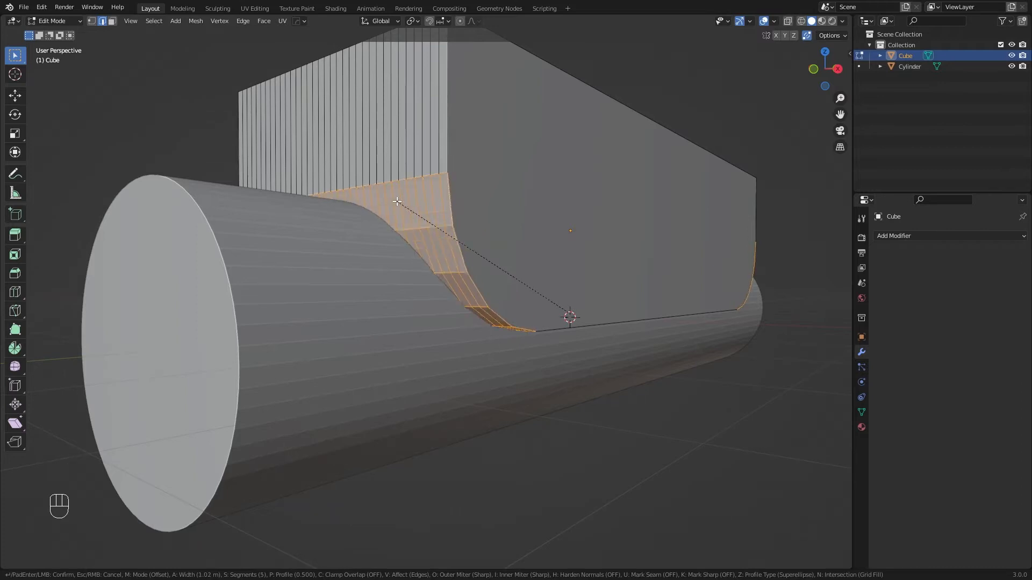
pyautogui.scroll(15, 397, 201)
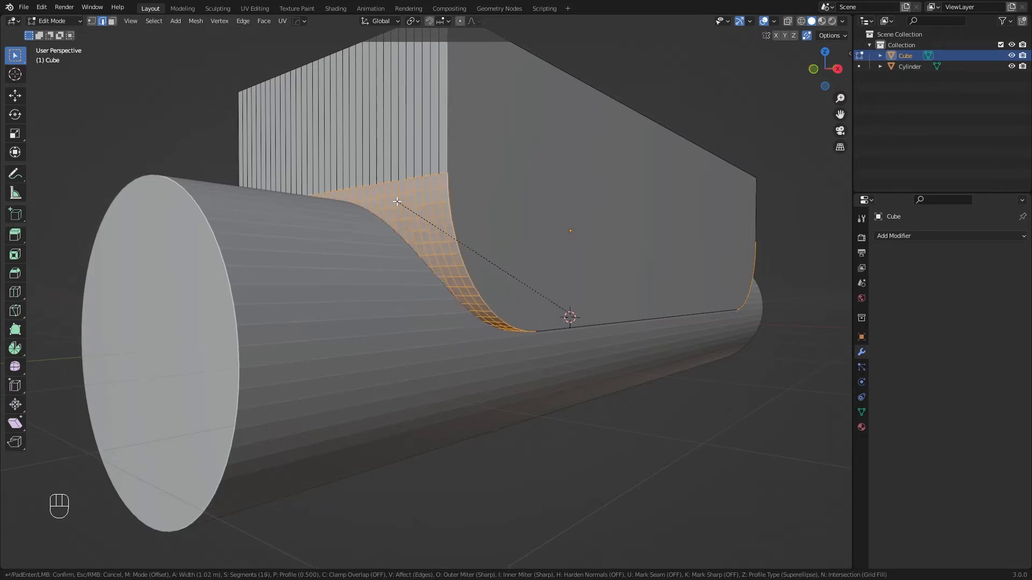
pyautogui.scroll(5, 397, 202)
pyautogui.scroll(1, 397, 202)
pyautogui.click(397, 202)
pyautogui.rightClick(397, 201)
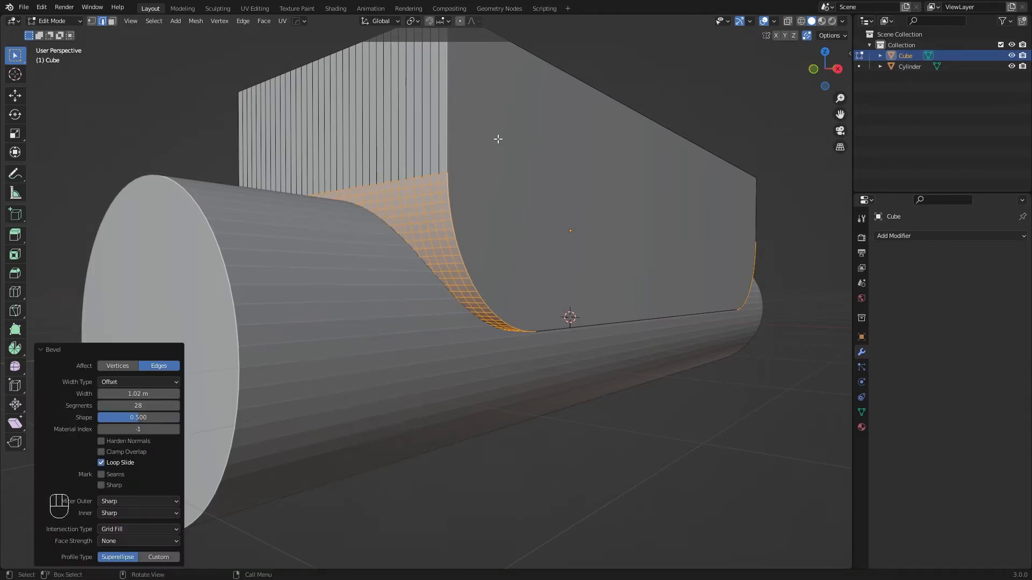
# Step: Examine the individual faces of the cube's beveled end, and return to Object Mode to check the curve against the cylinder
pyautogui.scroll(3, 485, 149)
pyautogui.keyDown('shift'); pyautogui.moveTo(486, 149); pyautogui.dragTo(519, 190, button='middle'); pyautogui.keyUp('shift')
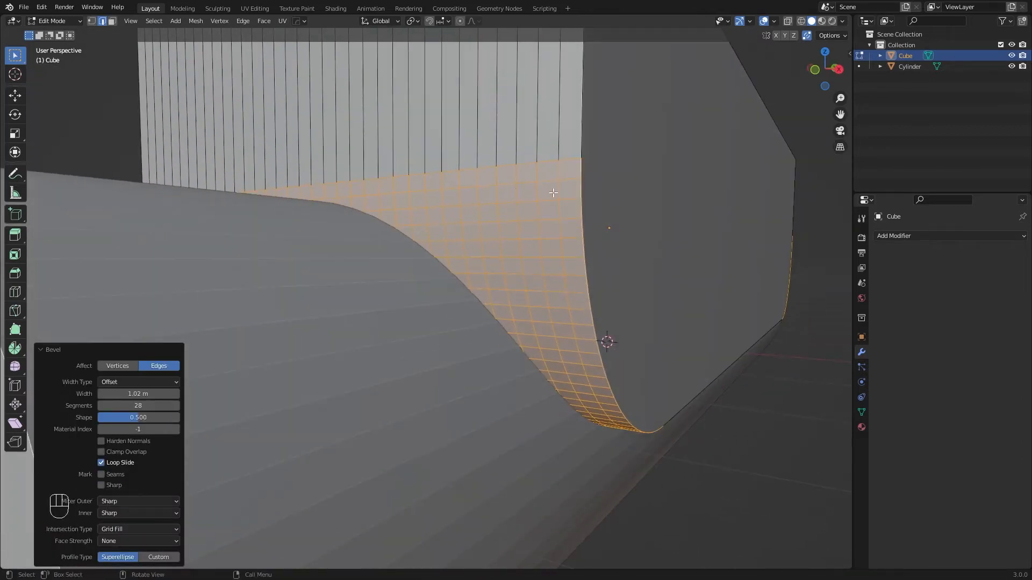
pyautogui.press('3')
pyautogui.click(528, 195)
pyautogui.click(527, 210)
pyautogui.click(566, 211)
pyautogui.click(555, 212)
pyautogui.moveTo(575, 249); pyautogui.dragTo(542, 221, button='middle')
pyautogui.press('Tab')
pyautogui.scroll(-3, 540, 221)
pyautogui.moveTo(466, 225); pyautogui.dragTo(404, 240, button='middle')
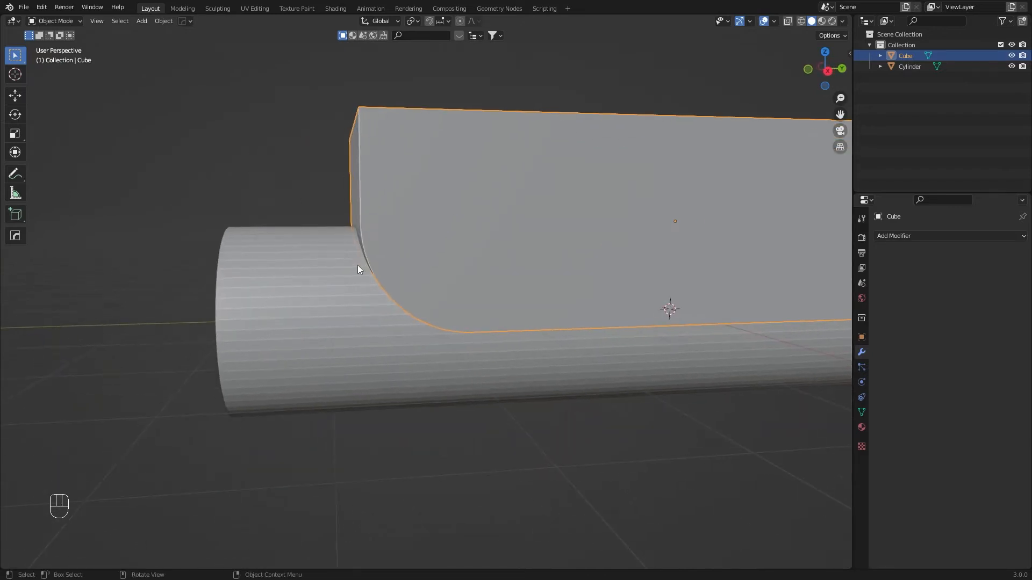
# Step: Add an edge loop around the cylinder's mesh just outside one end of the cube, with a slide factor of about -0.765
pyautogui.click(358, 278)
pyautogui.press('Tab')
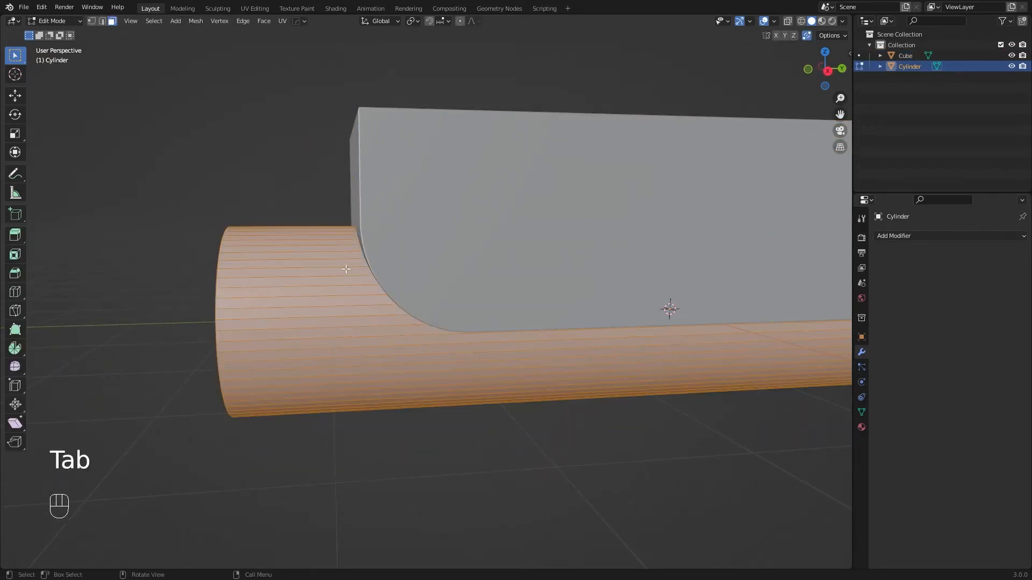
pyautogui.press('a')
pyautogui.press('a')
pyautogui.hotkey('ctrl', 'r')
pyautogui.click(668, 311)
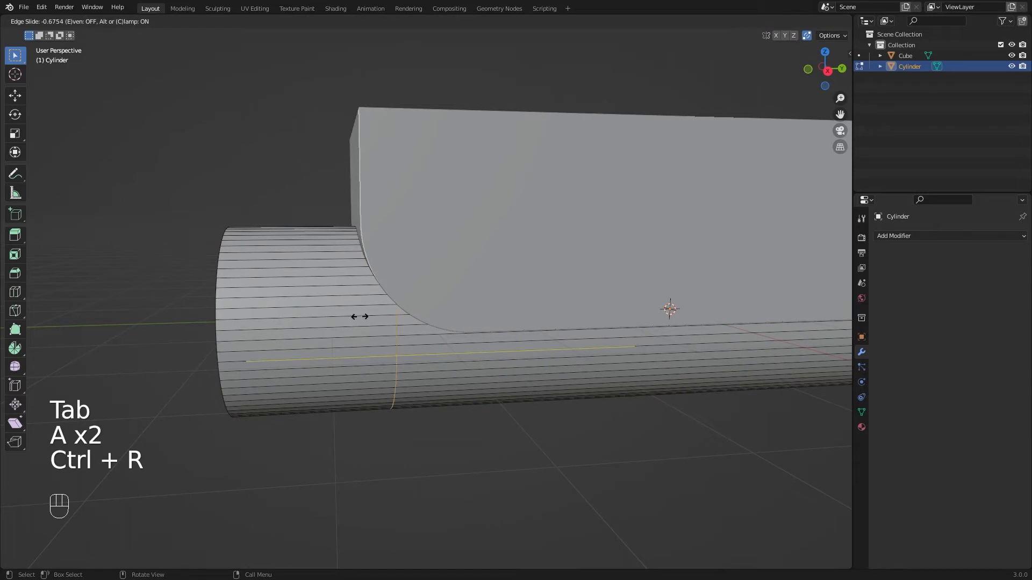
pyautogui.click(323, 314)
# Step: Examine the vertices and edges of the new loop where the cylinder meets the cube's curved end
pyautogui.moveTo(467, 302)
pyautogui.mouseDown(button='middle')
pyautogui.moveTo(446, 297)
pyautogui.moveTo(461, 341)
pyautogui.moveTo(453, 311)
pyautogui.mouseUp(button='middle')
pyautogui.scroll(5, 370, 294)
pyautogui.moveTo(371, 294); pyautogui.dragTo(407, 296, button='middle')
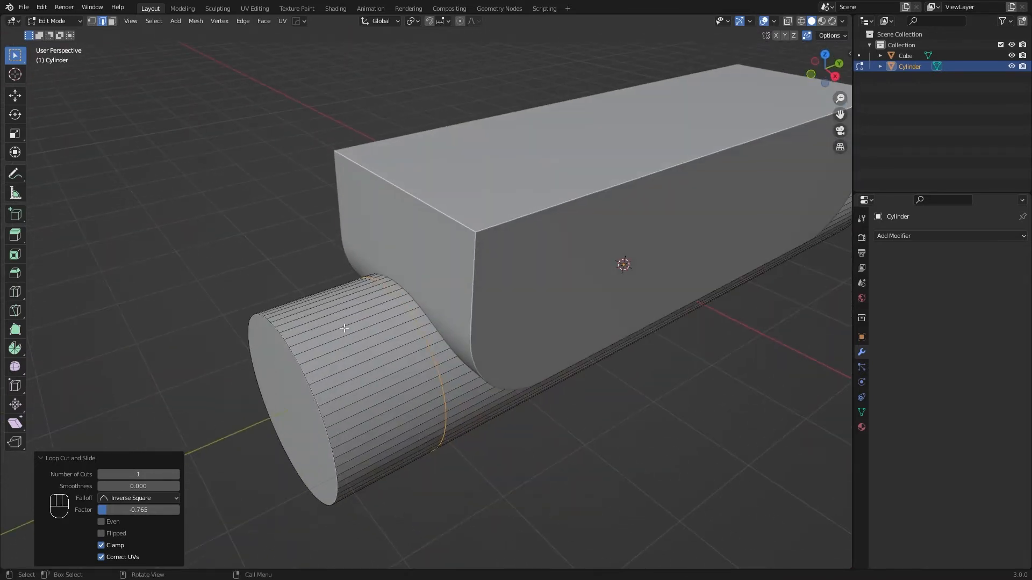
pyautogui.scroll(2, 411, 289)
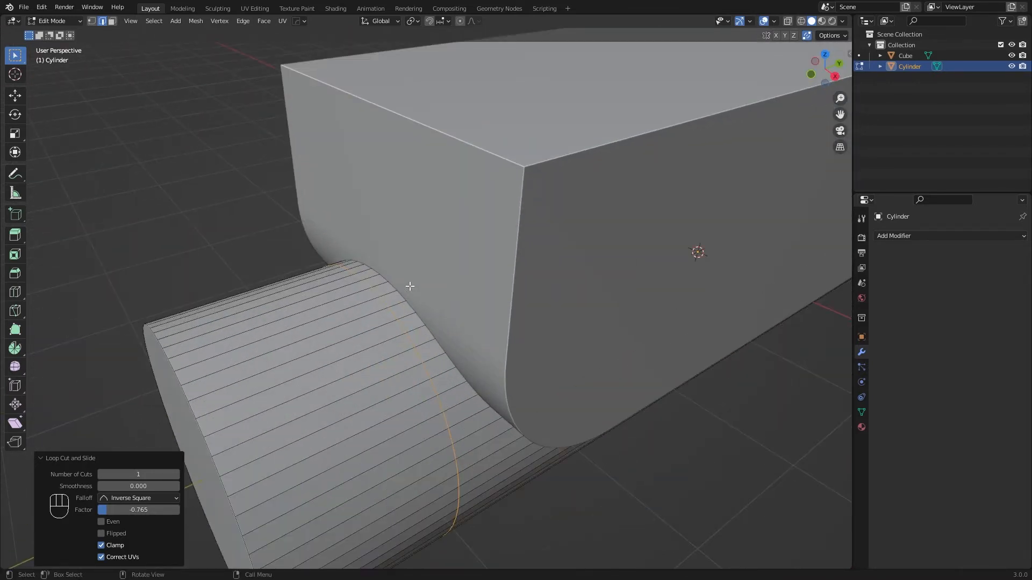
pyautogui.press('1')
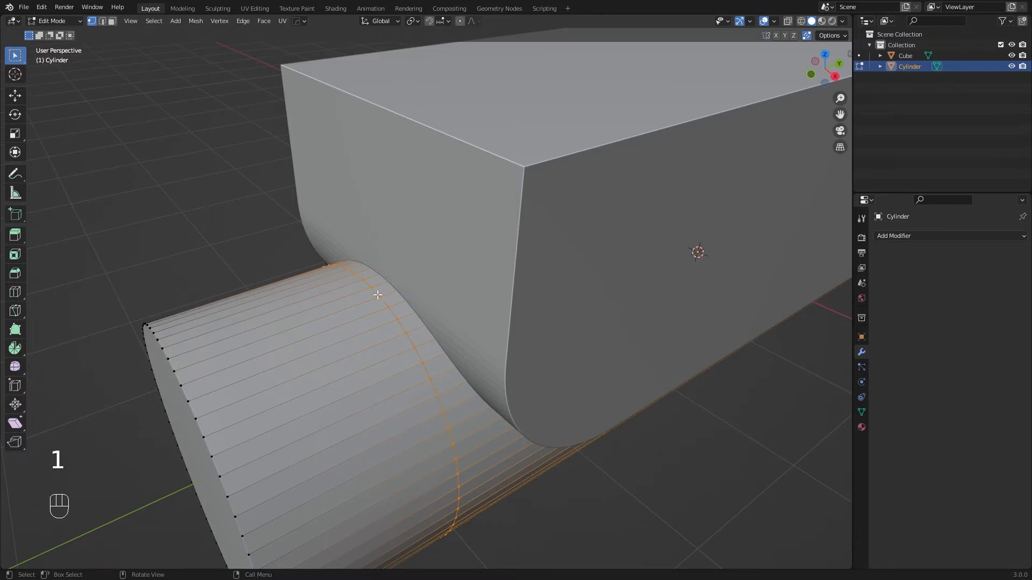
pyautogui.press('2')
pyautogui.click(357, 308)
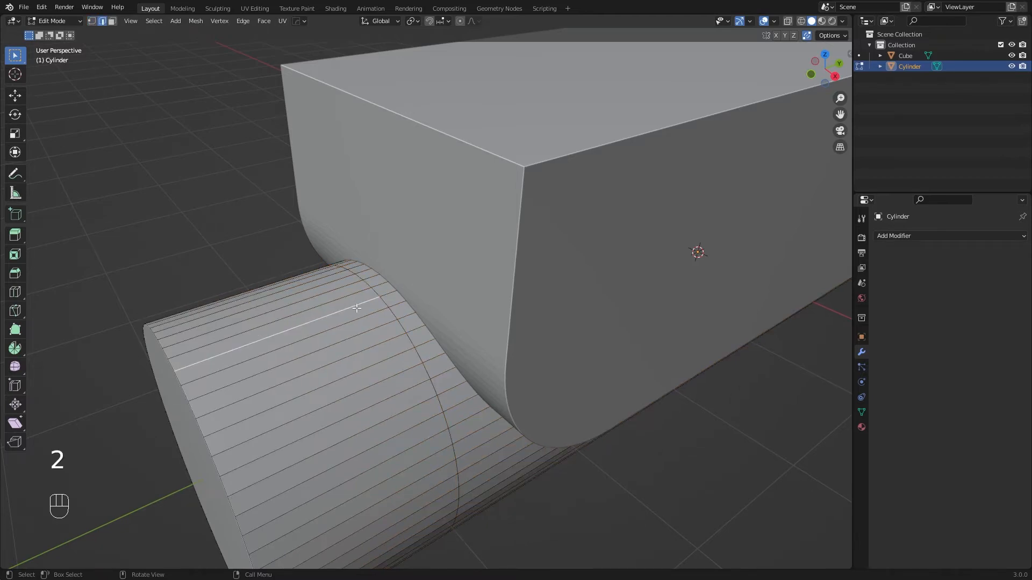
pyautogui.press('1')
pyautogui.press('2')
pyautogui.click(380, 301)
pyautogui.keyDown('alt'); pyautogui.keyDown('shift'); pyautogui.click(383, 300); pyautogui.keyUp('shift'); pyautogui.keyUp('alt')
pyautogui.keyDown('alt'); pyautogui.keyDown('shift'); pyautogui.click(385, 304); pyautogui.keyUp('shift'); pyautogui.keyUp('alt')
pyautogui.press('a')
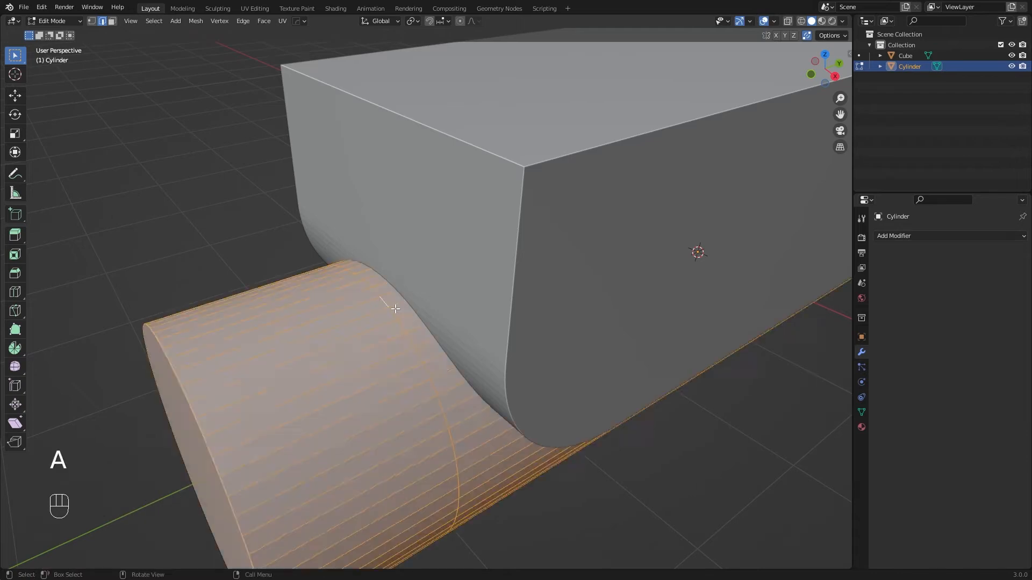
pyautogui.scroll(4, 395, 307)
pyautogui.press('a')
pyautogui.press('a')
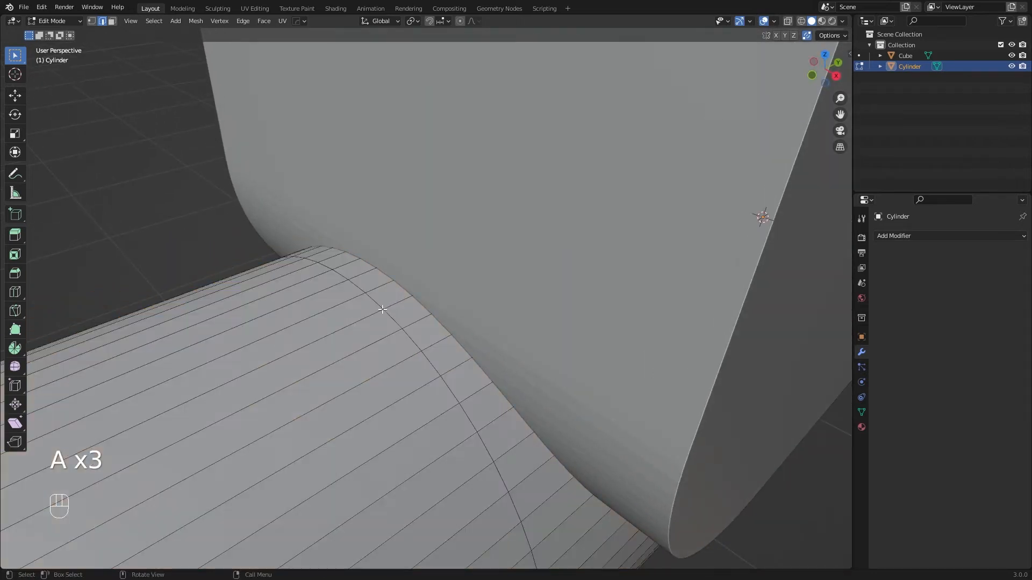
pyautogui.press('1')
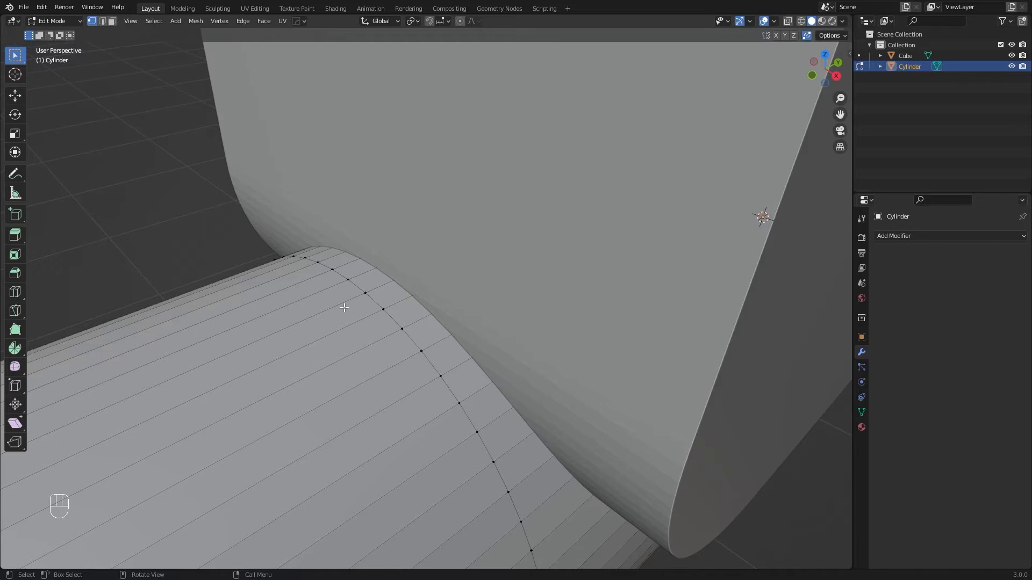
# Step: Add a second edge loop around the cylinder just outside the opposite end of the cube
pyautogui.scroll(-2, 344, 307)
pyautogui.scroll(-4, 304, 335)
pyautogui.moveTo(461, 338); pyautogui.dragTo(431, 314, button='middle')
pyautogui.press('2')
pyautogui.moveTo(405, 281); pyautogui.dragTo(311, 257, button='middle')
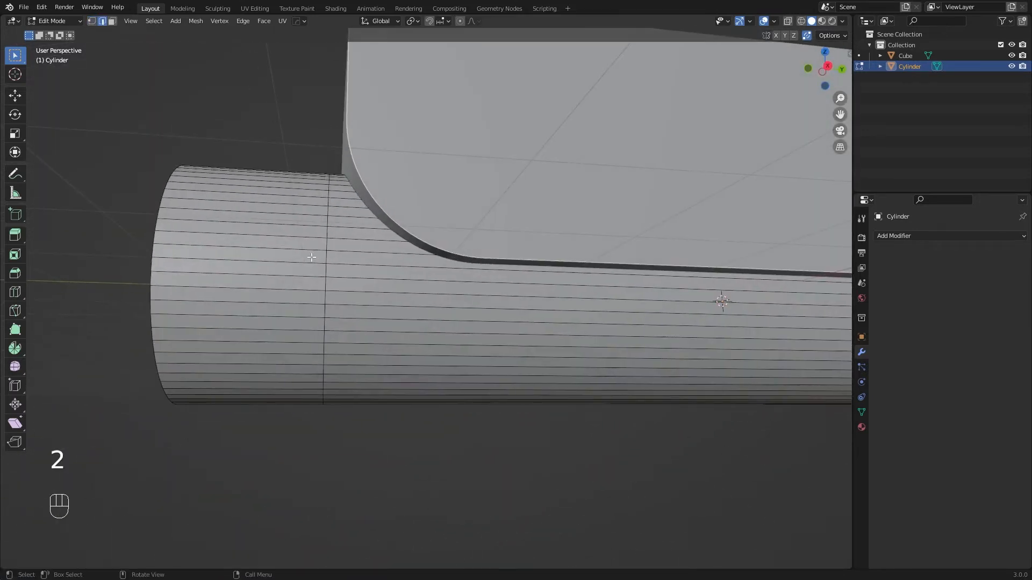
pyautogui.keyDown('shift'); pyautogui.moveTo(610, 295); pyautogui.dragTo(210, 295, button='middle'); pyautogui.keyUp('shift')
pyautogui.moveTo(723, 305); pyautogui.dragTo(630, 329, button='middle')
pyautogui.hotkey('ctrl', 'r')
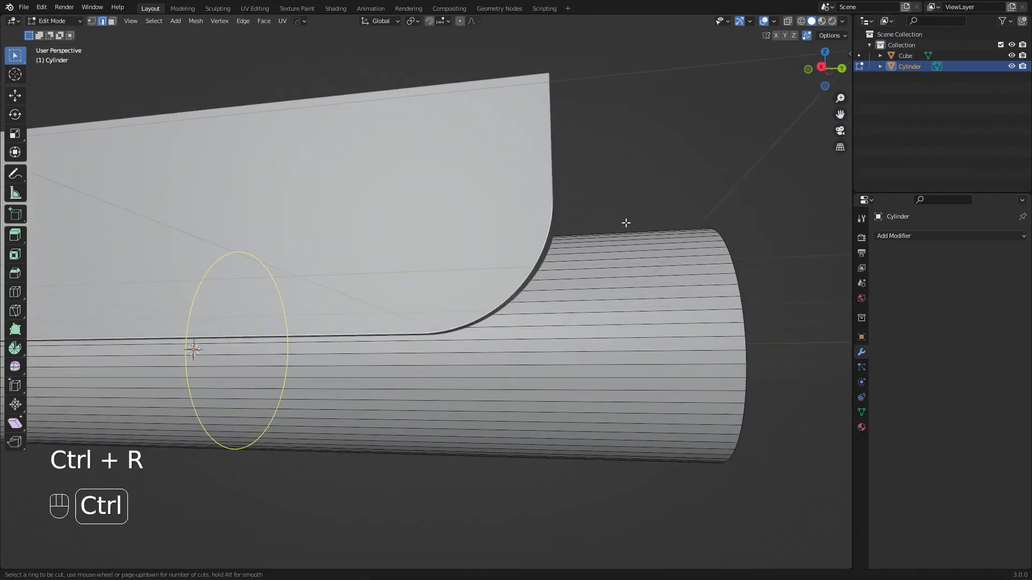
pyautogui.click(623, 231)
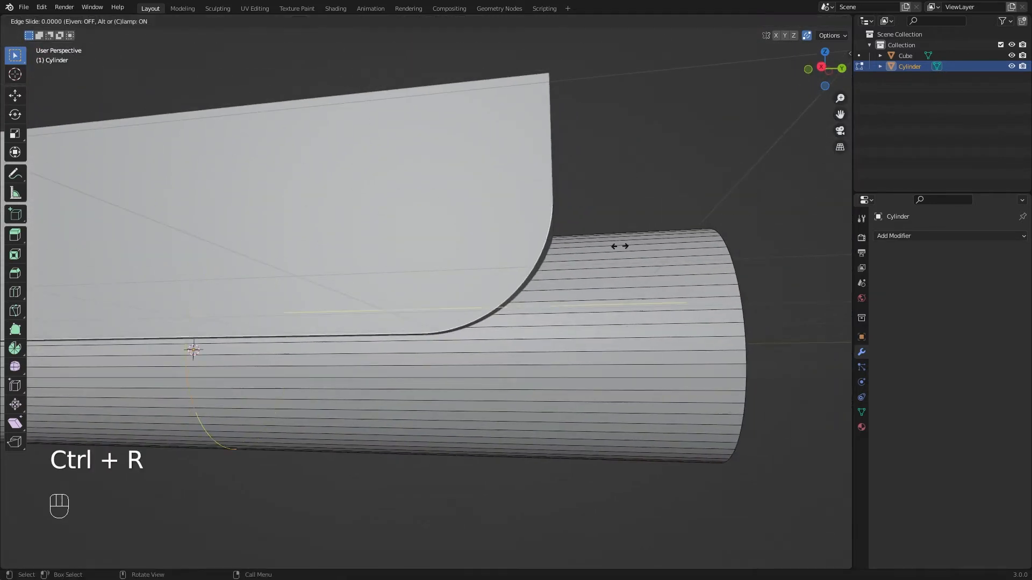
pyautogui.click(92, 276)
# Step: Shade the cylinder smooth in Object Mode and enable Auto Smooth at 30° for its normals
pyautogui.moveTo(499, 265); pyautogui.dragTo(539, 285, button='middle')
pyautogui.moveTo(599, 325); pyautogui.dragTo(630, 302, button='middle')
pyautogui.keyDown('shift'); pyautogui.moveTo(371, 287); pyautogui.dragTo(318, 241, button='middle'); pyautogui.keyUp('shift')
pyautogui.scroll(-3, 427, 245)
pyautogui.press('KP_3')
pyautogui.press('Tab')
pyautogui.rightClick(319, 242)
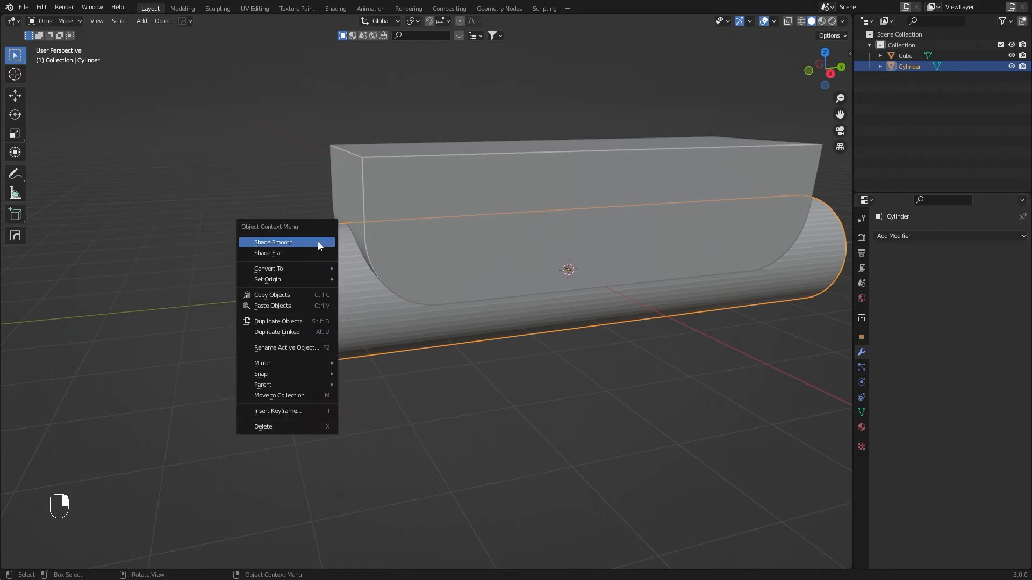
pyautogui.click(318, 241)
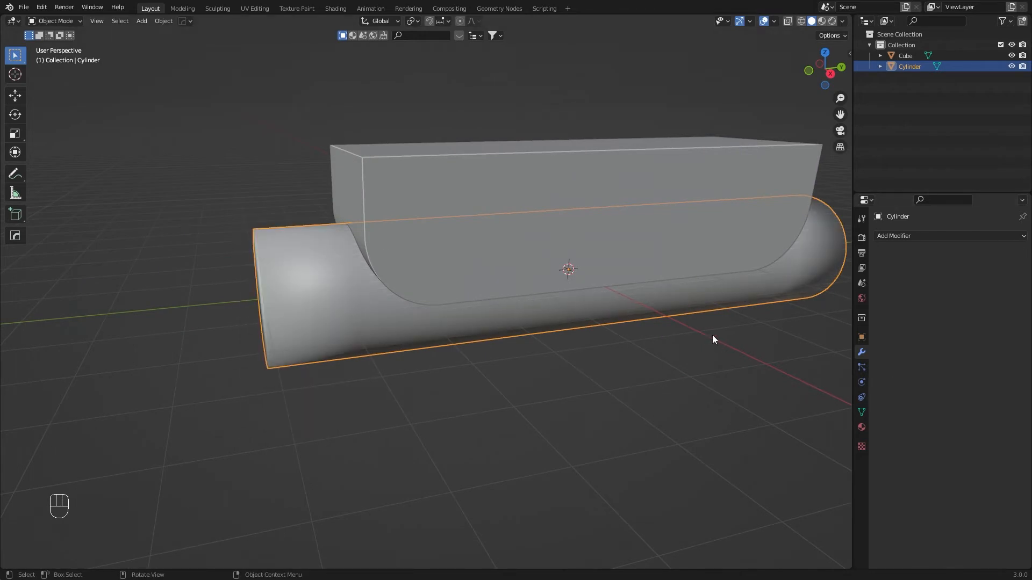
pyautogui.click(862, 412)
pyautogui.click(937, 460)
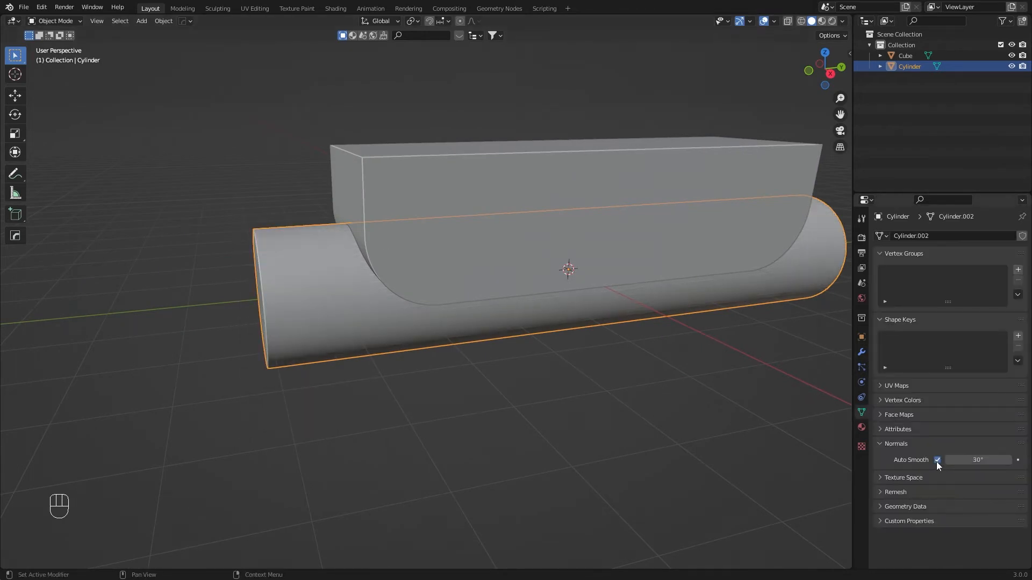
# Step: Shade the cube smooth and enable Auto Smooth at 30° for its normals
pyautogui.click(461, 208)
pyautogui.rightClick(483, 182)
pyautogui.click(483, 183)
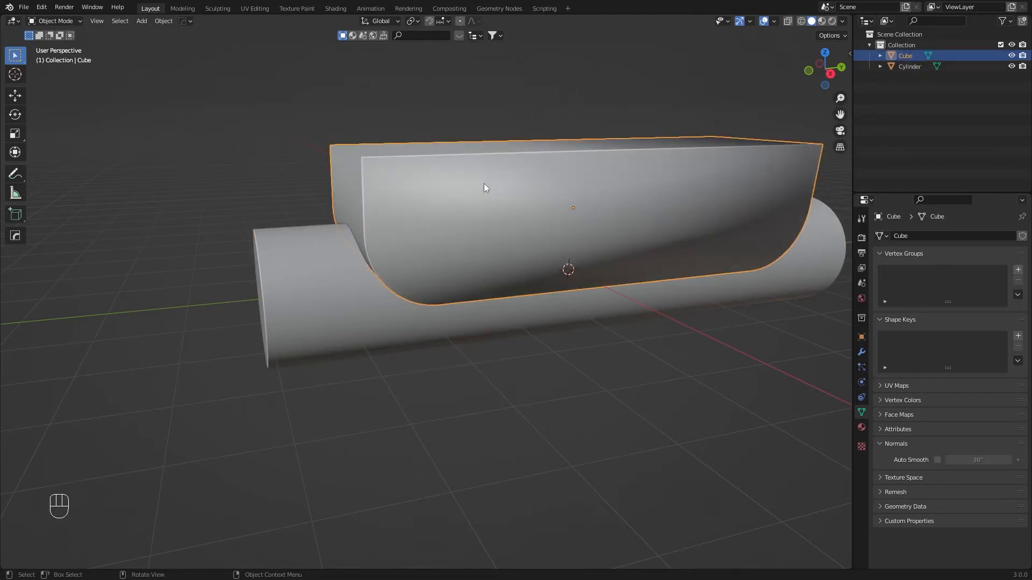
pyautogui.click(937, 460)
pyautogui.moveTo(411, 323)
pyautogui.mouseDown(button='middle')
pyautogui.moveTo(465, 309)
pyautogui.moveTo(417, 325)
pyautogui.mouseUp(button='middle')
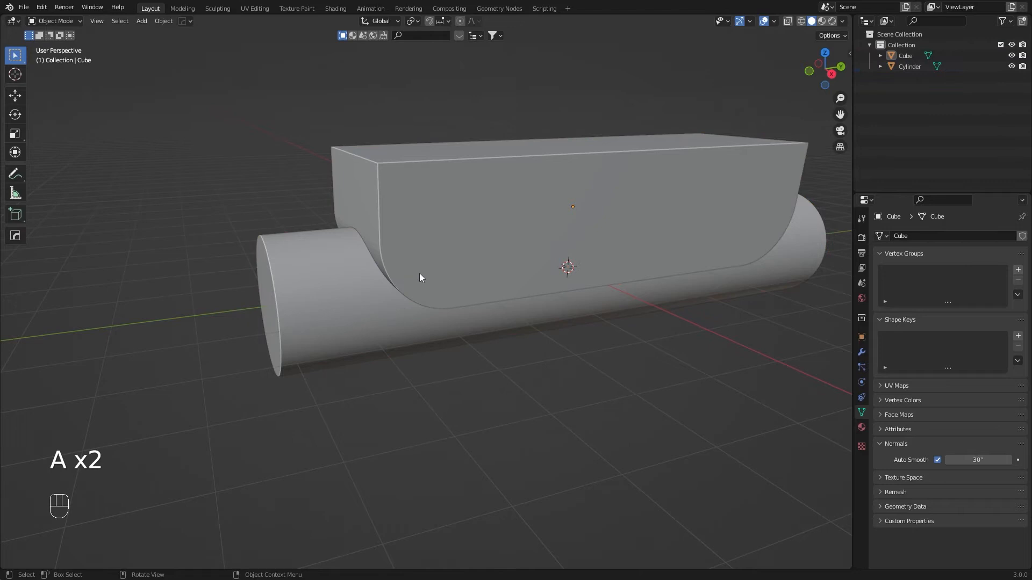
pyautogui.moveTo(430, 278); pyautogui.dragTo(530, 251, button='middle')
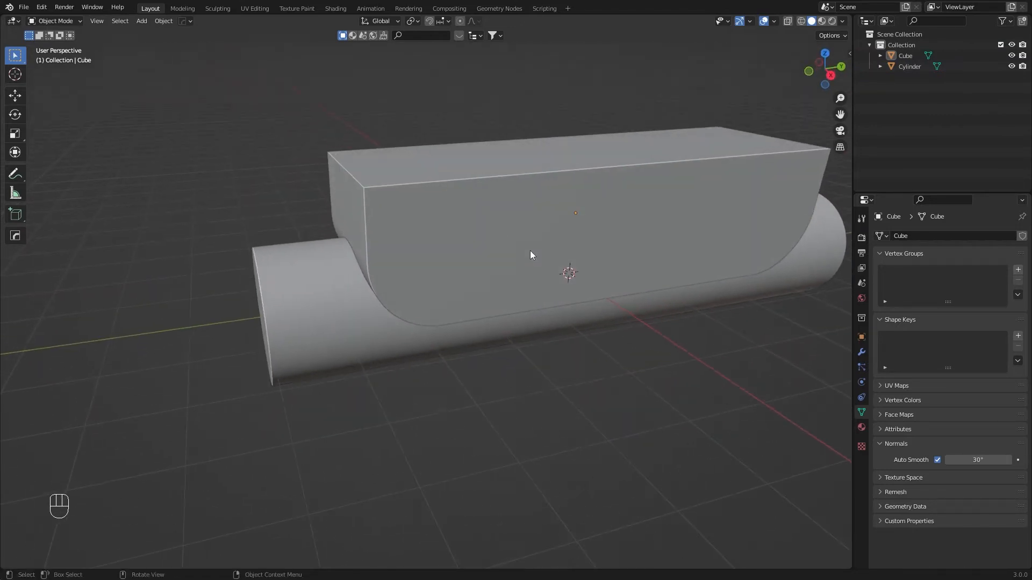
# Step: Search the add-ons in Preferences for "bool" to check the Bool Tool add-on, and close the Preferences
pyautogui.click(41, 7)
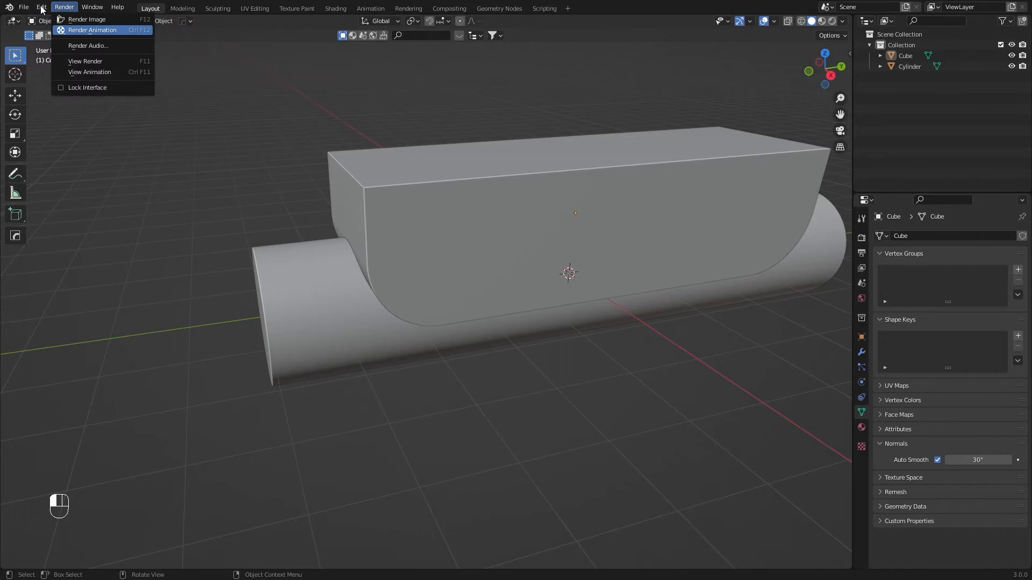
pyautogui.click(41, 7)
pyautogui.click(42, 7)
pyautogui.click(96, 161)
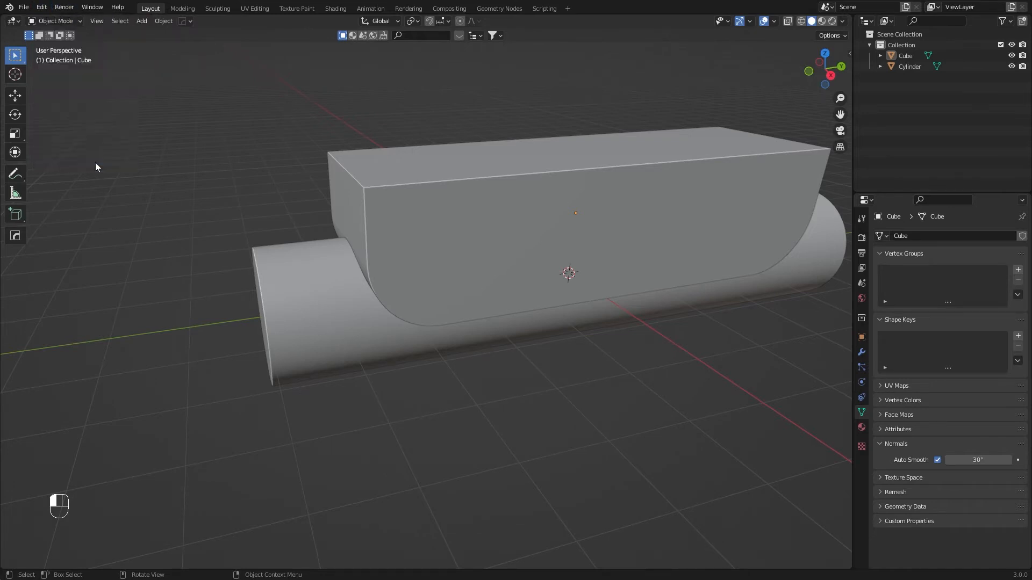
pyautogui.click(297, 46)
pyautogui.write('bool')
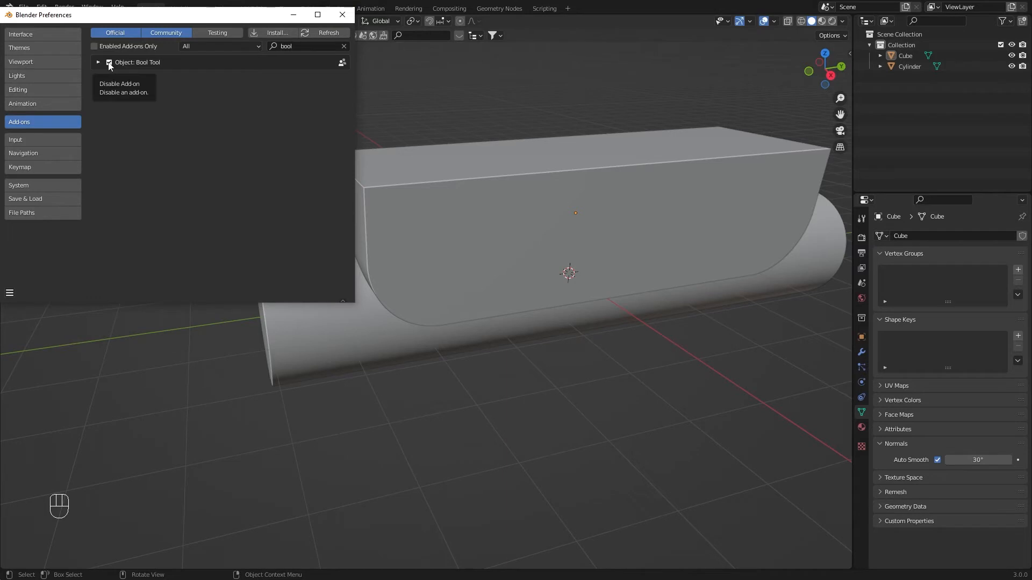
pyautogui.click(343, 15)
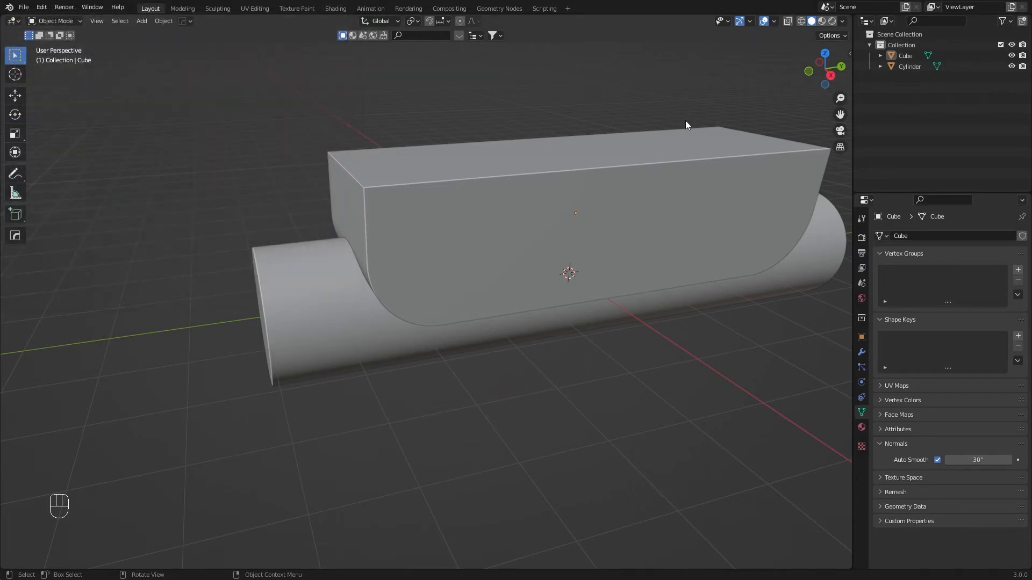
# Step: Subtract the cube from the cylinder with Bool Tool's brush difference, keeping the cylinder as the active object
pyautogui.moveTo(497, 206)
pyautogui.mouseDown(button='middle')
pyautogui.moveTo(498, 184)
pyautogui.moveTo(487, 201)
pyautogui.mouseUp(button='middle')
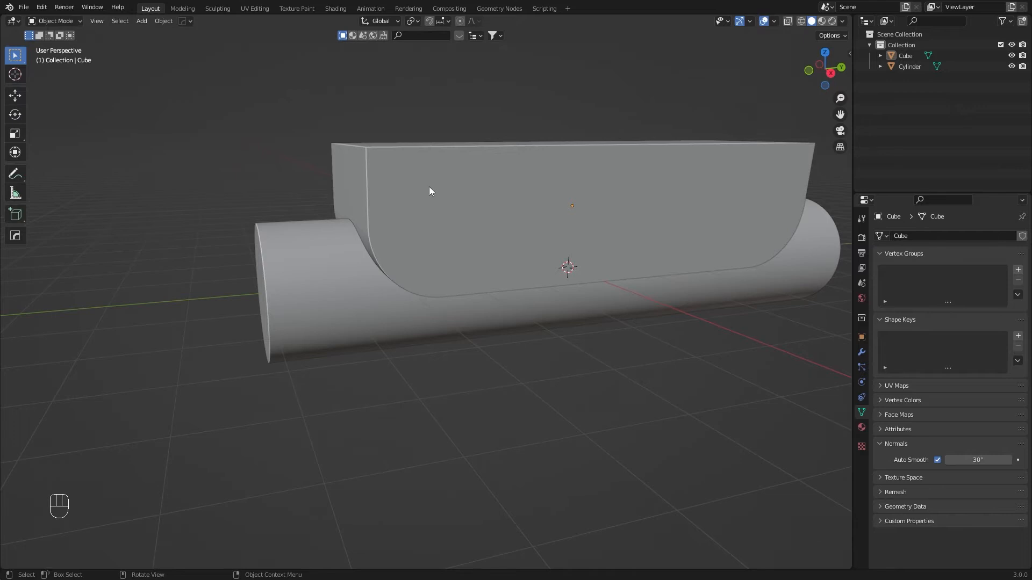
pyautogui.moveTo(509, 200); pyautogui.dragTo(481, 210, button='middle')
pyautogui.click(481, 209)
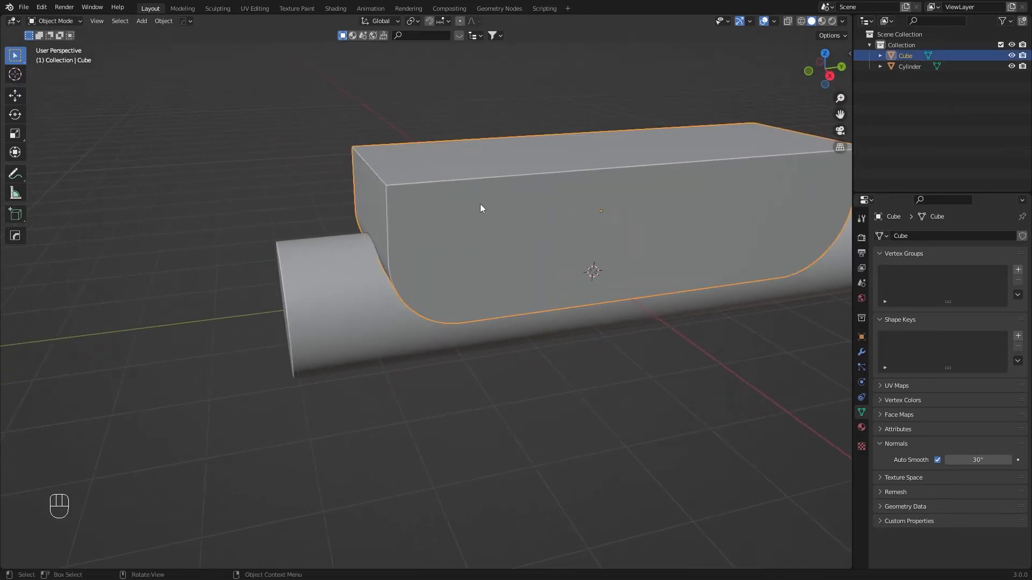
pyautogui.keyDown('shift'); pyautogui.click(350, 267); pyautogui.keyUp('shift')
pyautogui.click(453, 203)
pyautogui.keyDown('shift'); pyautogui.click(345, 279); pyautogui.keyUp('shift')
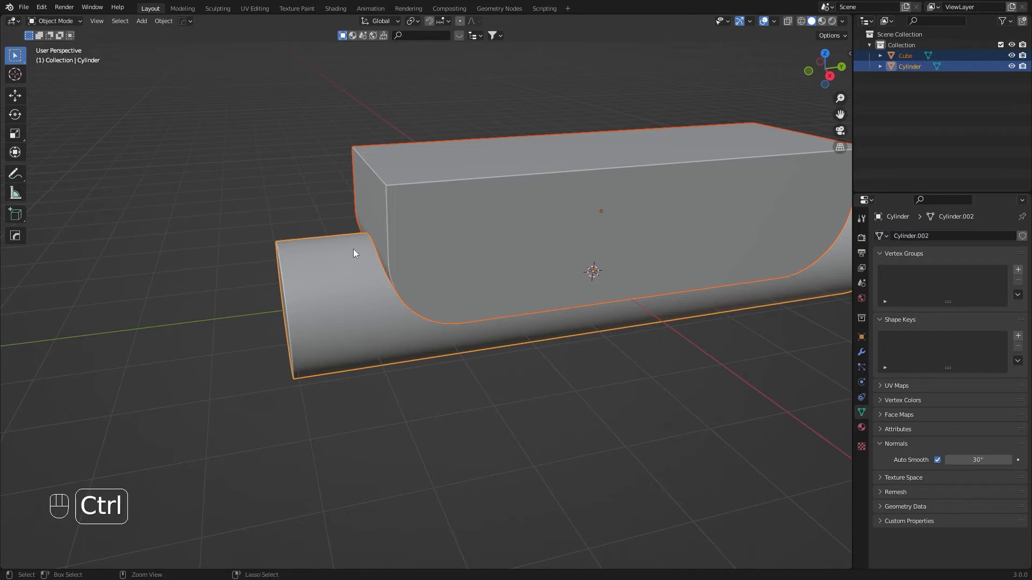
pyautogui.press('ctrl+KP_Subtract')
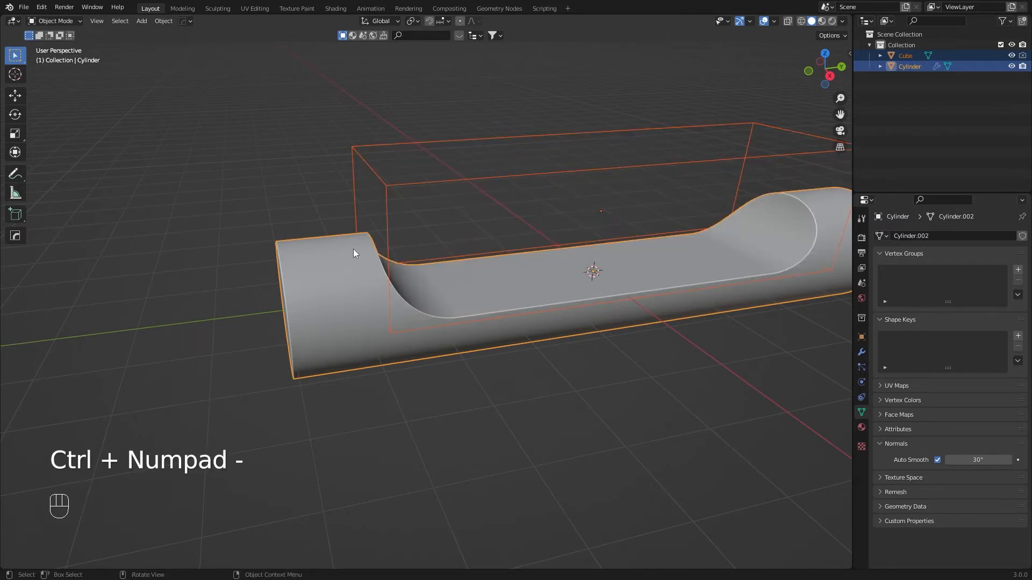
pyautogui.moveTo(709, 225); pyautogui.dragTo(692, 224, button='middle')
pyautogui.keyDown('shift'); pyautogui.moveTo(693, 224); pyautogui.dragTo(583, 240, button='middle'); pyautogui.keyUp('shift')
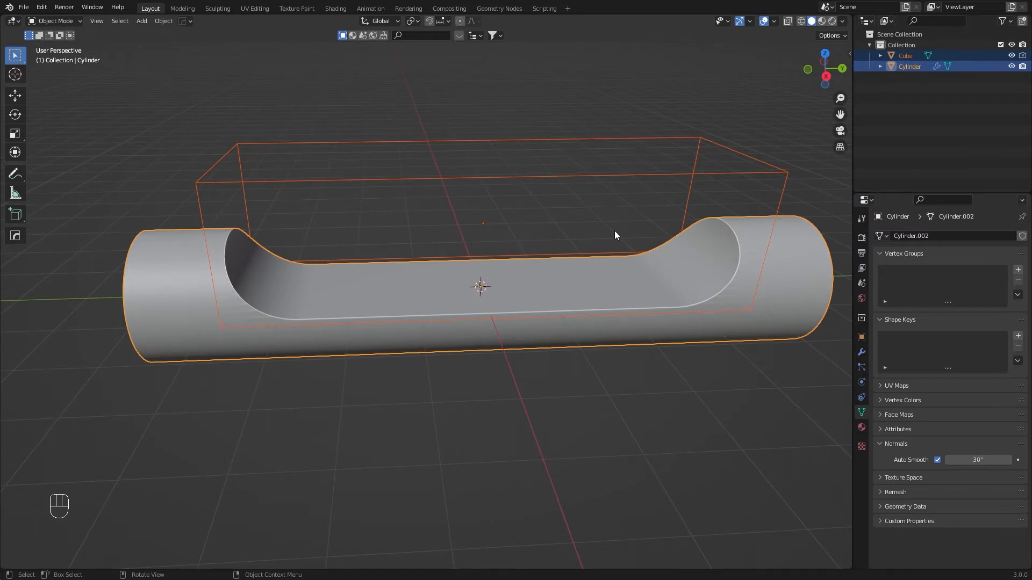
# Step: Move the cutter cube about 0.053 m along the global Y axis, working in top view
pyautogui.press('KP_7')
pyautogui.keyDown('shift'); pyautogui.moveTo(615, 233); pyautogui.dragTo(585, 249, button='middle'); pyautogui.keyUp('shift')
pyautogui.click(518, 138)
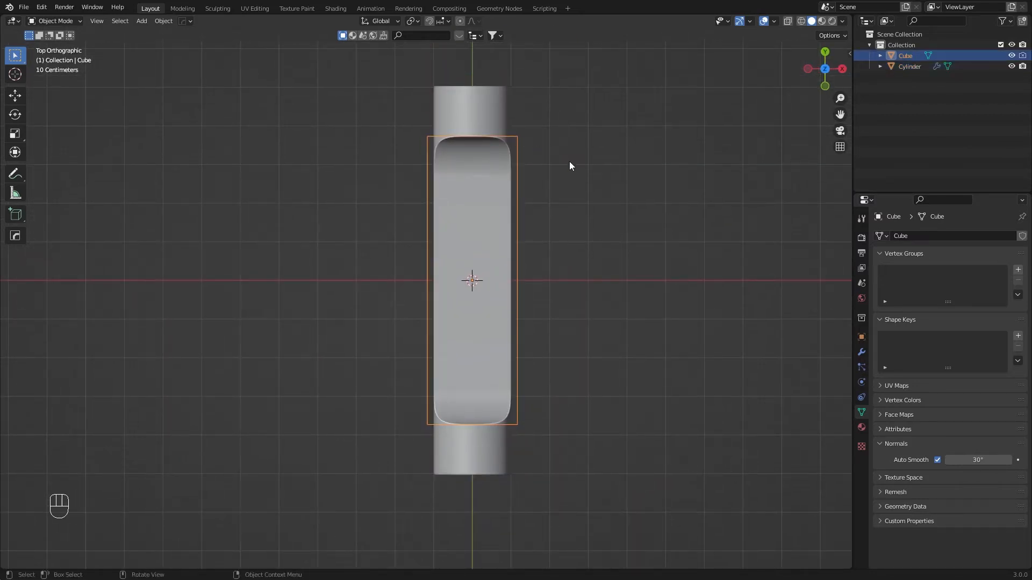
pyautogui.press('g')
pyautogui.press('y')
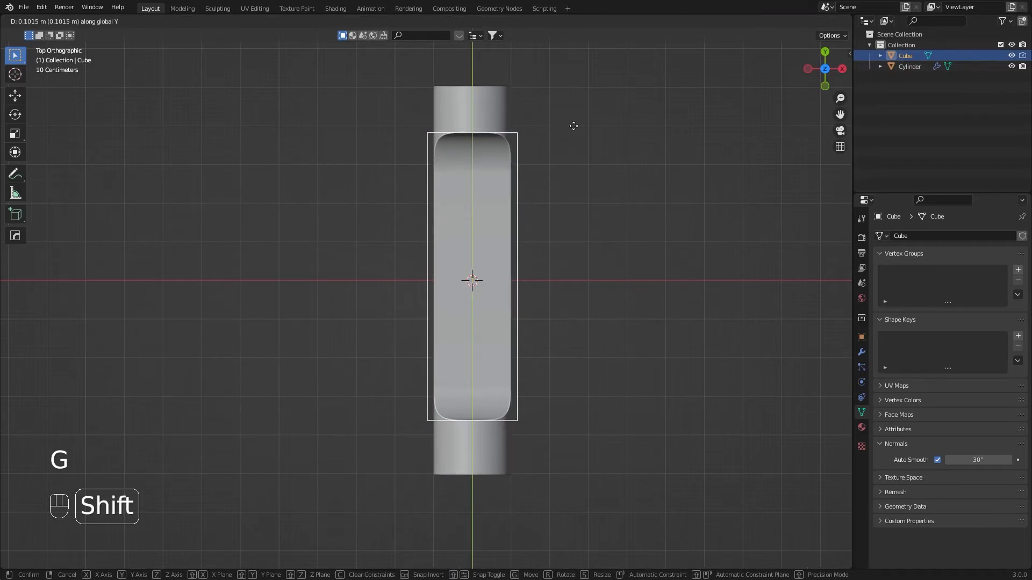
pyautogui.click(572, 151)
pyautogui.moveTo(572, 154); pyautogui.dragTo(809, 254, button='middle')
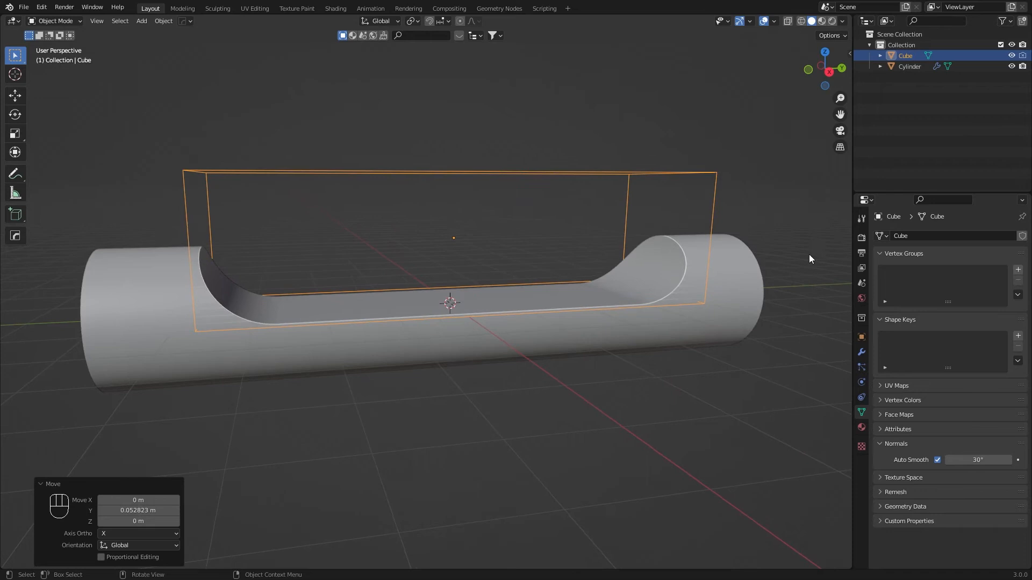
# Step: Apply the cylinder's BTool_Cube boolean modifier
pyautogui.click(795, 310)
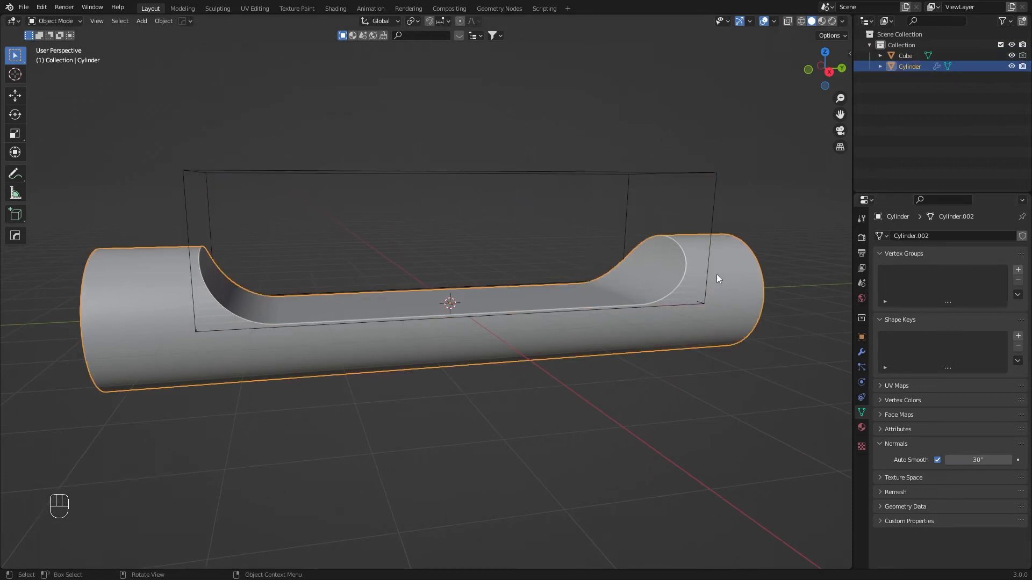
pyautogui.click(863, 352)
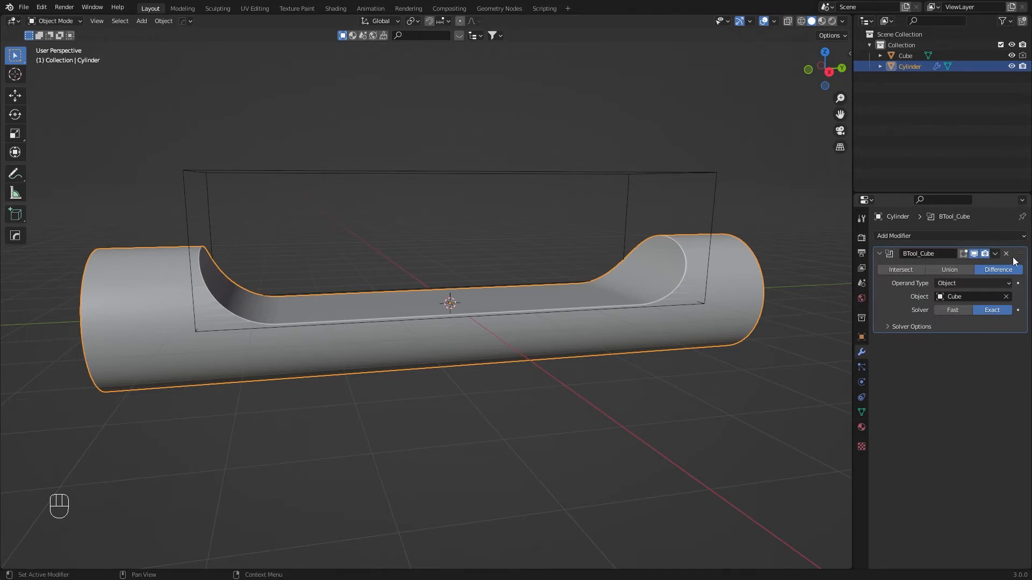
pyautogui.click(995, 253)
pyautogui.click(949, 267)
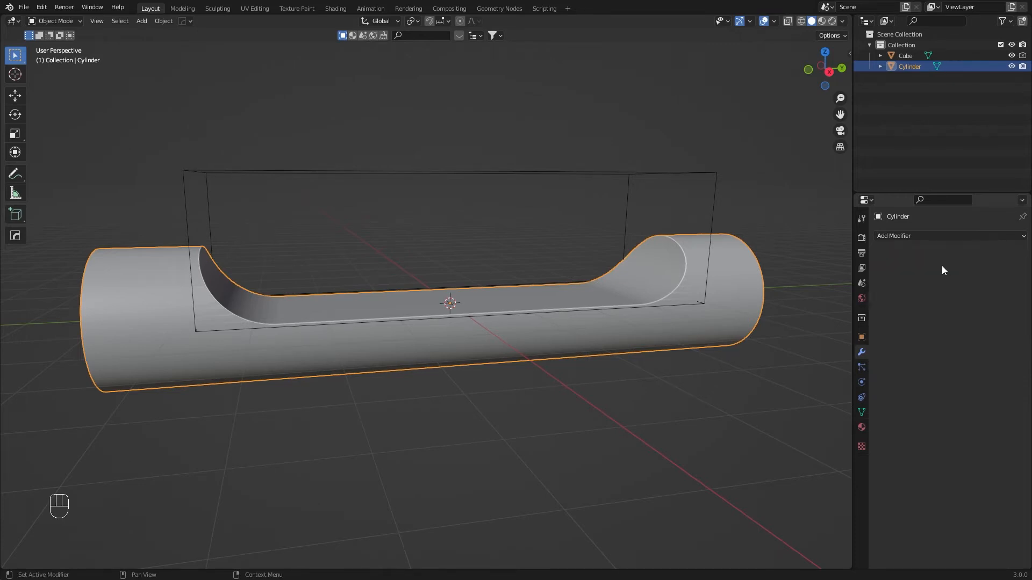
# Step: Delete the cutter cube
pyautogui.click(713, 175)
pyautogui.press('x')
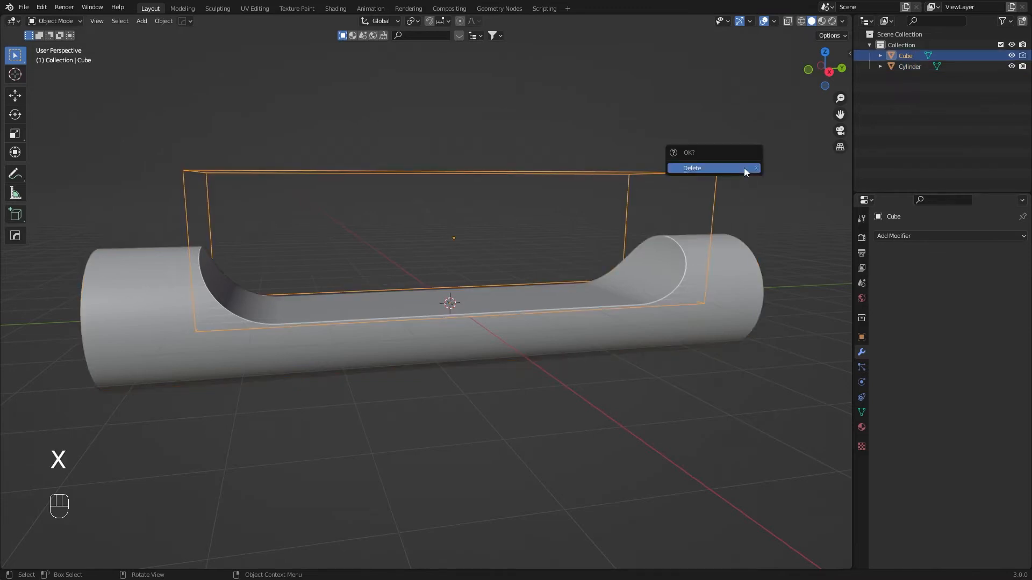
pyautogui.click(745, 170)
# Step: Examine the cylinder's shading and the edge of the cutout up close
pyautogui.moveTo(545, 231); pyautogui.dragTo(483, 261, button='middle')
pyautogui.scroll(5, 138, 255)
pyautogui.keyDown('shift'); pyautogui.moveTo(137, 255); pyautogui.dragTo(445, 271, button='middle'); pyautogui.keyUp('shift')
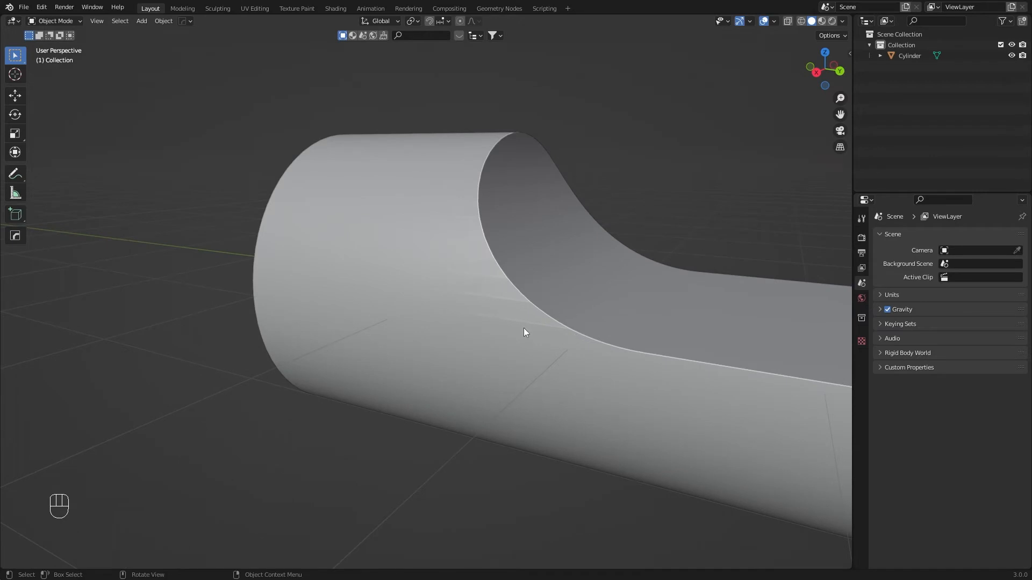
pyautogui.moveTo(476, 241)
pyautogui.keyDown('shift'); pyautogui.mouseDown(button='middle')
pyautogui.moveTo(659, 304)
pyautogui.moveTo(486, 279)
pyautogui.moveTo(470, 296)
pyautogui.moveTo(486, 286)
pyautogui.moveTo(456, 234)
pyautogui.mouseUp(button='middle'); pyautogui.keyUp('shift')
pyautogui.scroll(-1, 454, 248)
pyautogui.keyDown('shift'); pyautogui.moveTo(651, 305); pyautogui.dragTo(535, 282, button='middle'); pyautogui.keyUp('shift')
pyautogui.scroll(-4, 509, 279)
# Step: Inspect the mesh topology of the cutout's curved end in Edit Mode, and return to Object Mode
pyautogui.click(535, 286)
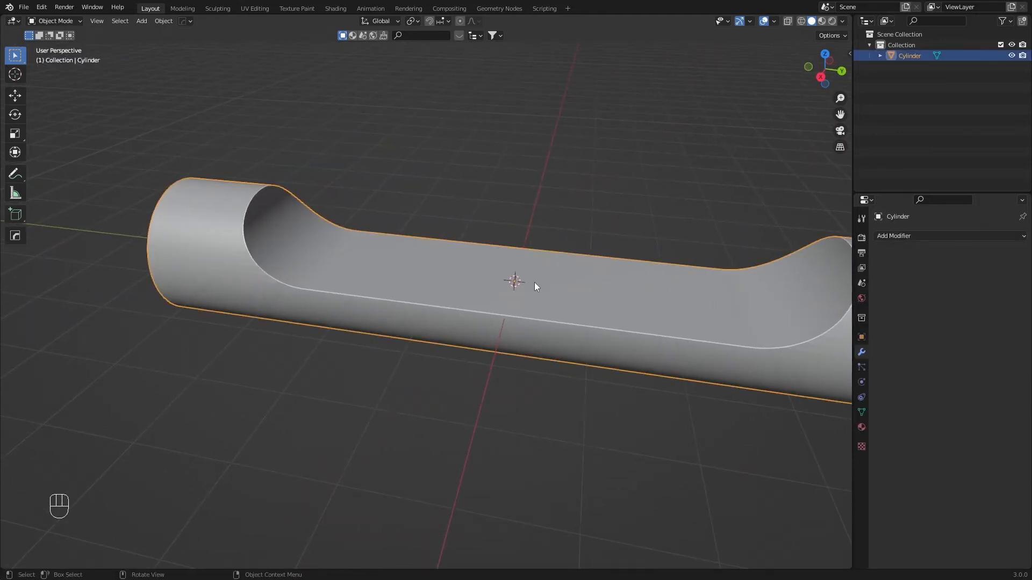
pyautogui.press('Tab')
pyautogui.scroll(5, 301, 263)
pyautogui.keyDown('shift'); pyautogui.moveTo(295, 261); pyautogui.dragTo(444, 324, button='middle'); pyautogui.keyUp('shift')
pyautogui.moveTo(347, 313)
pyautogui.mouseDown(button='middle')
pyautogui.moveTo(323, 309)
pyautogui.moveTo(344, 311)
pyautogui.mouseUp(button='middle')
pyautogui.scroll(4, 341, 276)
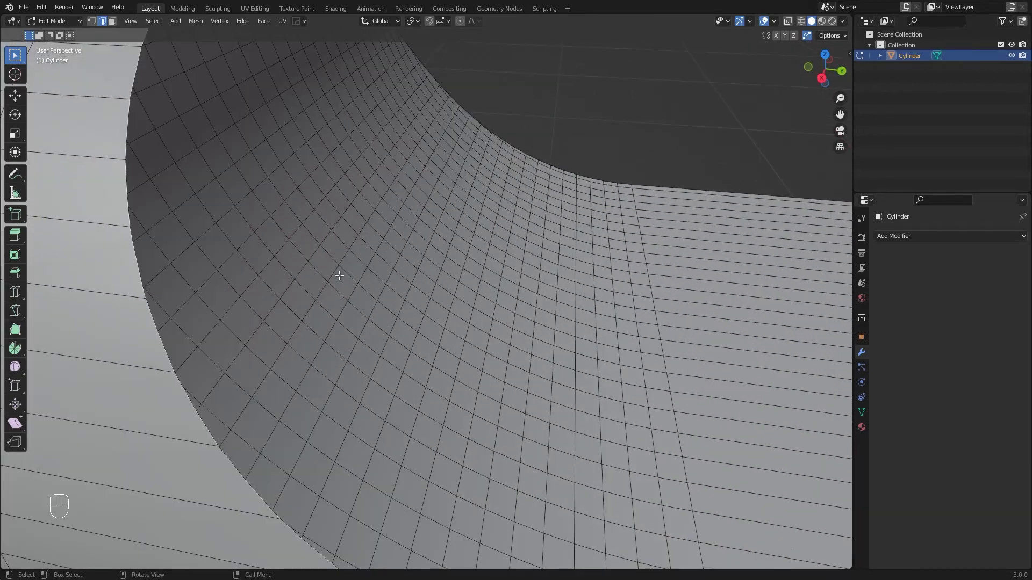
pyautogui.moveTo(477, 301); pyautogui.dragTo(406, 311, button='middle')
pyautogui.scroll(-4, 385, 311)
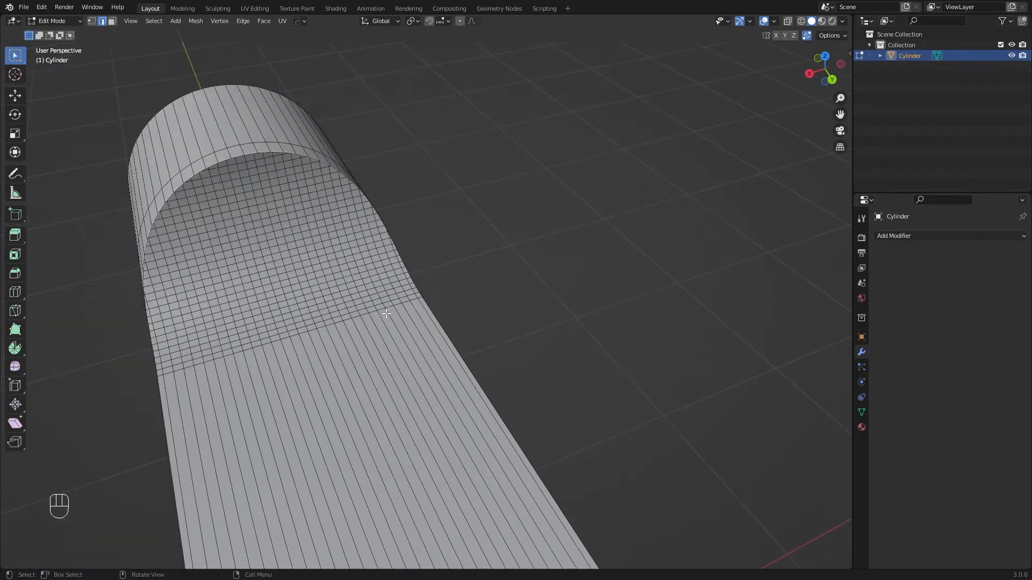
pyautogui.keyDown('shift'); pyautogui.moveTo(335, 341); pyautogui.dragTo(418, 311, button='middle'); pyautogui.keyUp('shift')
pyautogui.press('Tab')
# Step: Add a Bevel modifier to the cylinder
pyautogui.moveTo(546, 347); pyautogui.dragTo(725, 280, button='middle')
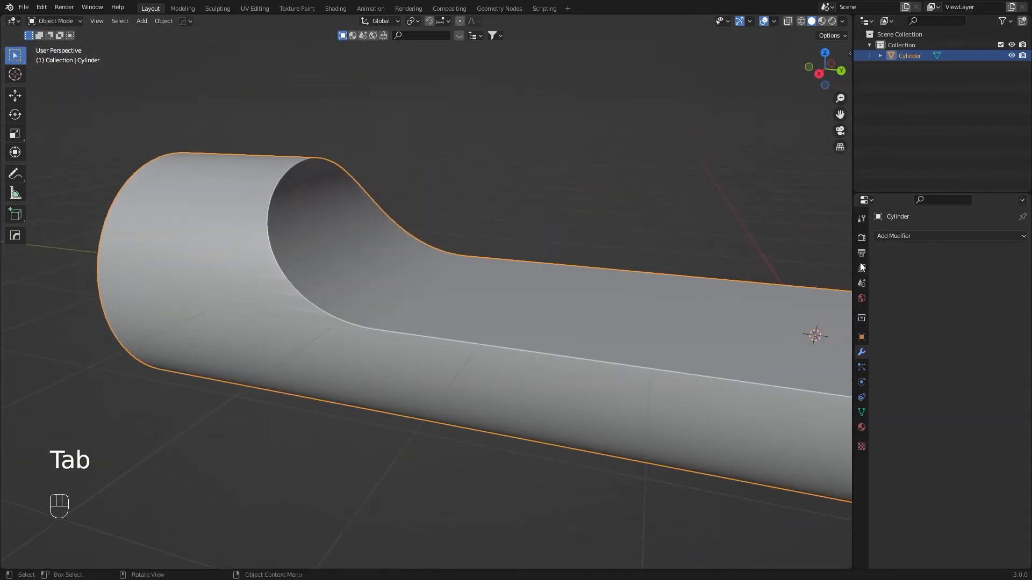
pyautogui.click(917, 237)
pyautogui.click(805, 280)
pyautogui.scroll(3, 331, 225)
pyautogui.keyDown('shift'); pyautogui.moveTo(357, 232); pyautogui.dragTo(541, 286, button='middle'); pyautogui.keyUp('shift')
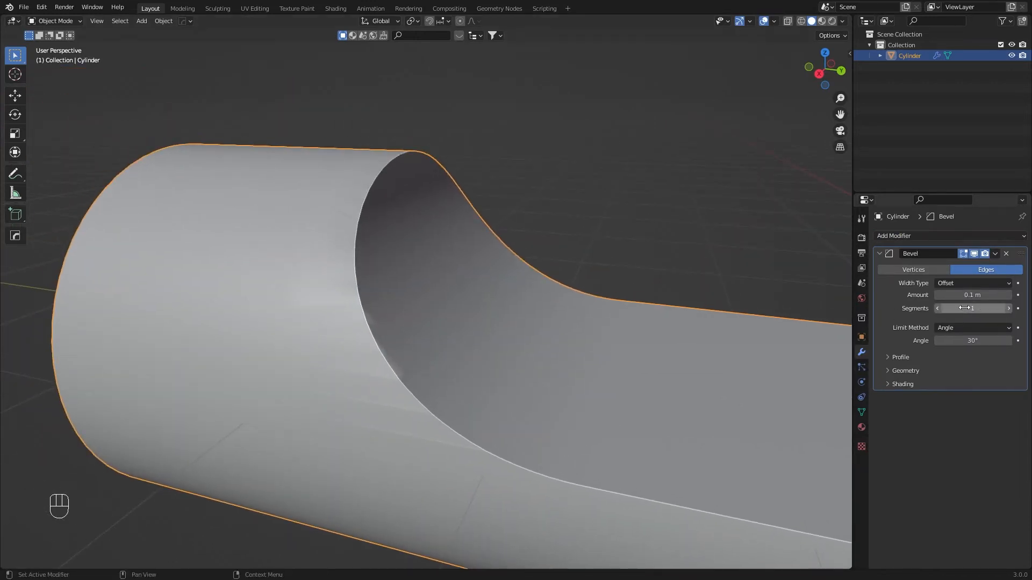
# Step: Disable Clamp Overlap in the Bevel modifier's geometry options and set the bevel amount to 0.01 m
pyautogui.click(895, 371)
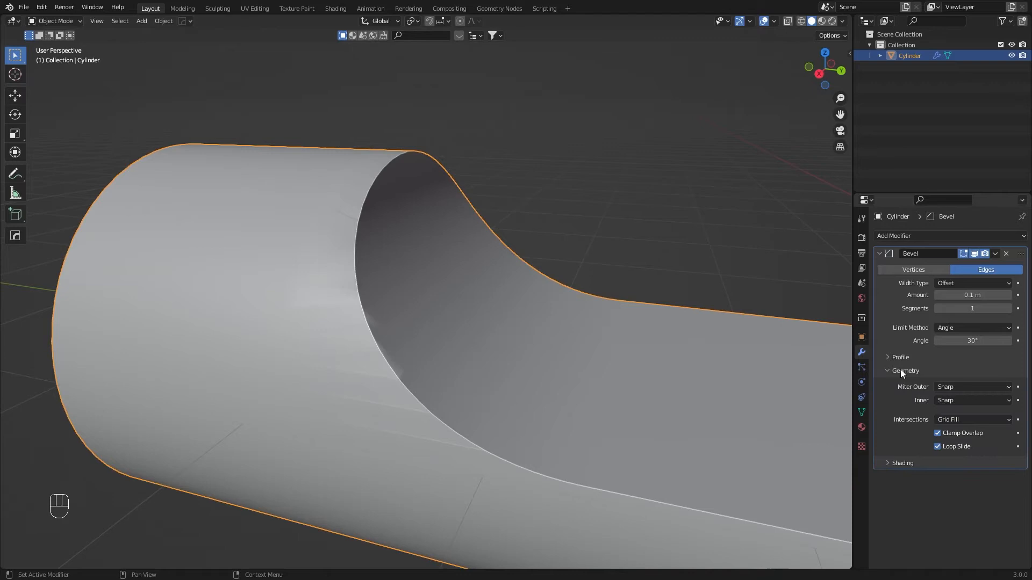
pyautogui.scroll(4, 340, 189)
pyautogui.scroll(-2, 475, 230)
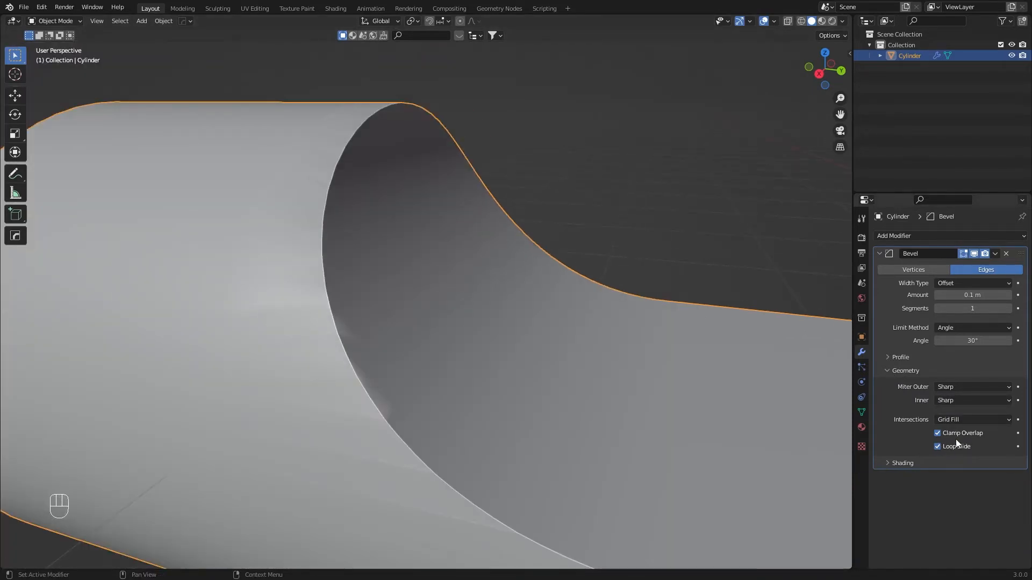
pyautogui.click(938, 433)
pyautogui.click(985, 297)
pyautogui.write('.0')
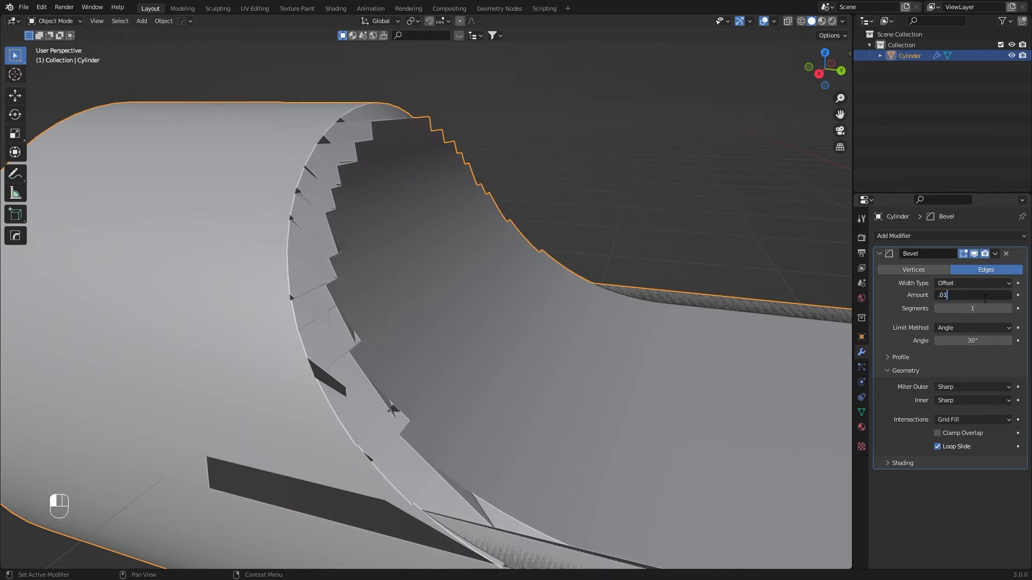
pyautogui.write('1')
pyautogui.press('Return')
# Step: Set the Bevel modifier's segments to 3
pyautogui.moveTo(449, 201); pyautogui.dragTo(804, 272, button='middle')
pyautogui.click(1007, 309)
pyautogui.click(1008, 308)
pyautogui.scroll(-3, 430, 256)
pyautogui.moveTo(433, 267); pyautogui.dragTo(412, 340, button='middle')
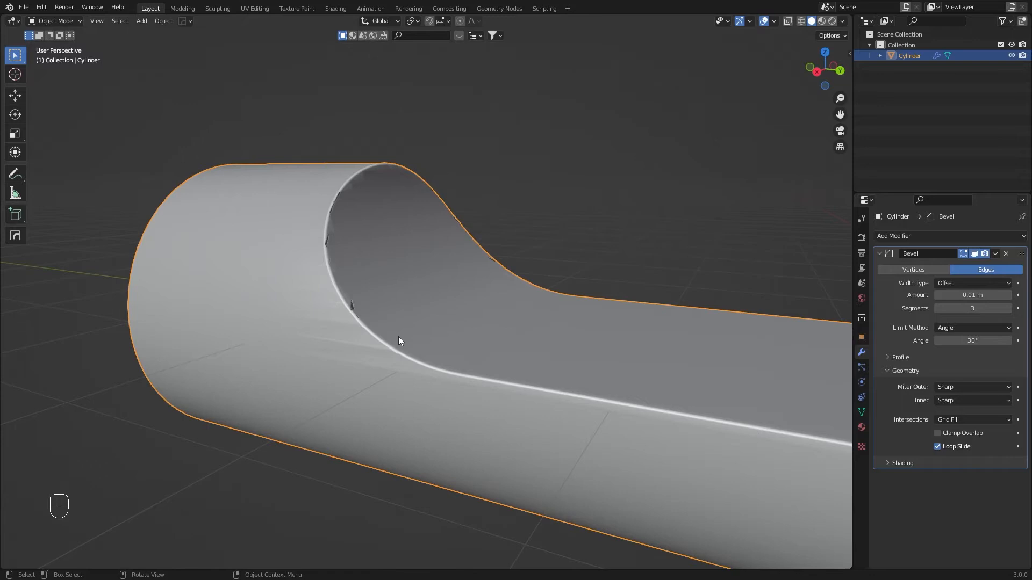
# Step: Examine the beveled rim of the cutout in Object Mode for shading and geometry artifacts
pyautogui.moveTo(399, 335); pyautogui.dragTo(382, 341, button='middle')
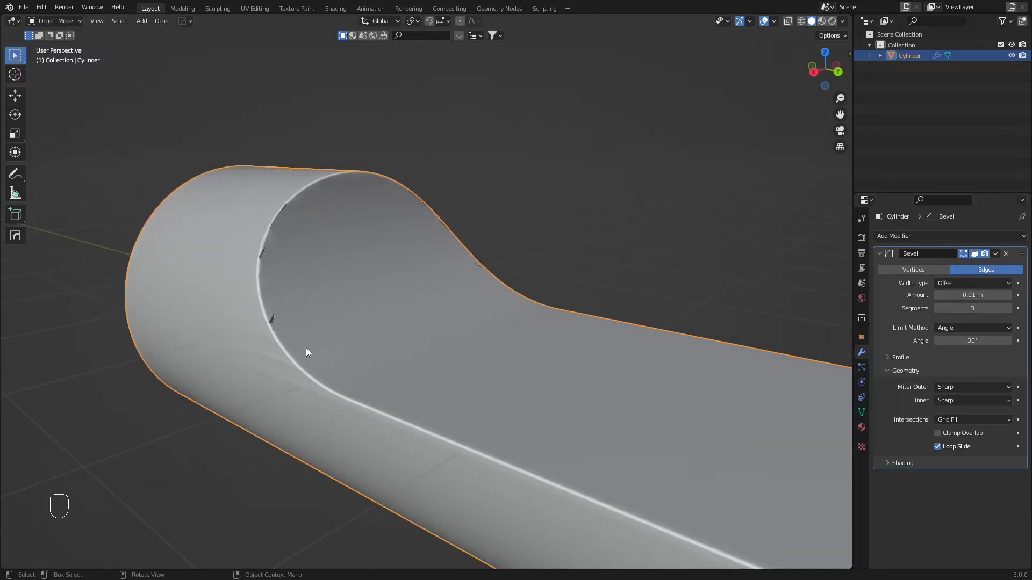
pyautogui.keyDown('shift'); pyautogui.moveTo(371, 335); pyautogui.dragTo(555, 359, button='middle'); pyautogui.keyUp('shift')
pyautogui.scroll(2, 360, 311)
pyautogui.click(909, 371)
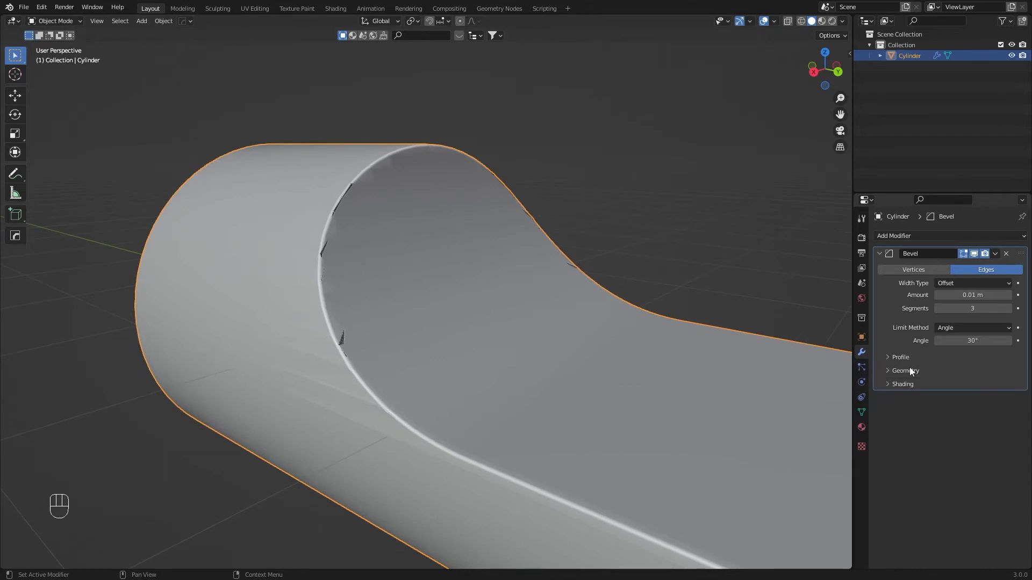
pyautogui.moveTo(539, 300); pyautogui.dragTo(357, 290, button='middle')
pyautogui.scroll(4, 357, 290)
pyautogui.keyDown('shift'); pyautogui.moveTo(413, 316); pyautogui.dragTo(497, 154, button='middle'); pyautogui.keyUp('shift')
pyautogui.moveTo(459, 300); pyautogui.dragTo(489, 290, button='middle')
pyautogui.keyDown('shift'); pyautogui.moveTo(494, 210); pyautogui.dragTo(530, 354, button='middle'); pyautogui.keyUp('shift')
pyautogui.moveTo(350, 293); pyautogui.dragTo(388, 275, button='middle')
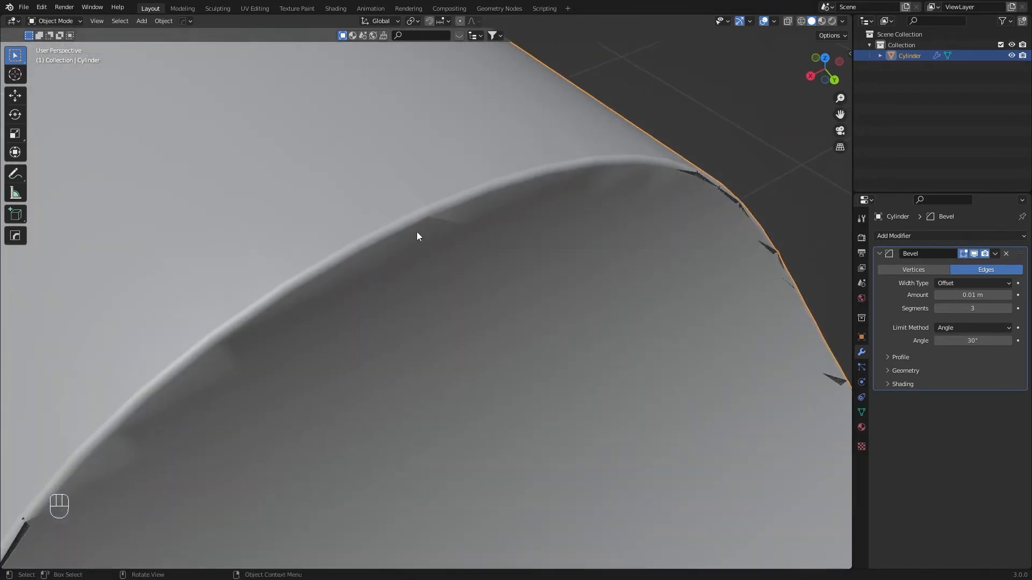
pyautogui.scroll(3, 413, 212)
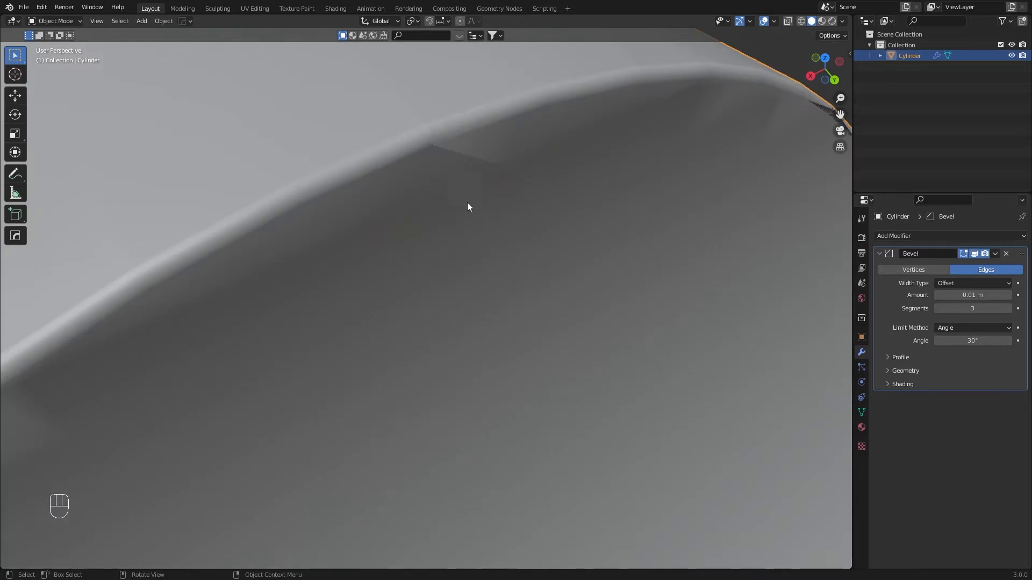
pyautogui.keyDown('shift'); pyautogui.moveTo(468, 207); pyautogui.dragTo(552, 230, button='middle'); pyautogui.keyUp('shift')
# Step: Try adjusting the bevel's superellipse profile shape, and set it back to 0.5
pyautogui.click(901, 358)
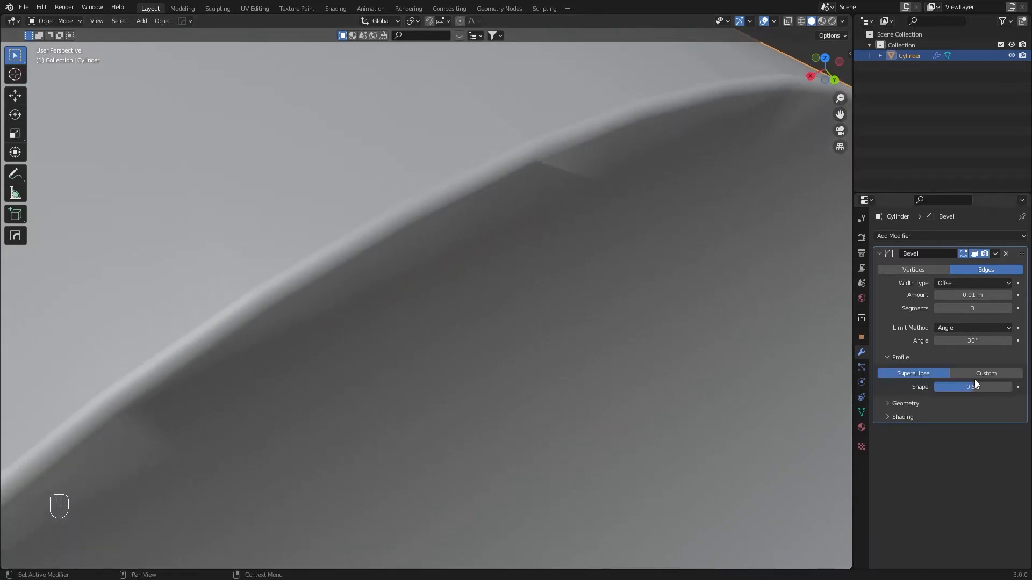
pyautogui.moveTo(968, 389)
pyautogui.mouseDown()
pyautogui.moveTo(959, 389)
pyautogui.moveTo(1010, 389)
pyautogui.moveTo(940, 389)
pyautogui.moveTo(971, 389)
pyautogui.mouseUp()
pyautogui.click(972, 386)
pyautogui.write('0.5')
pyautogui.press('Return')
# Step: Inspect in Edit Mode how the bevel meets the mesh vertices along the cutout's curved rim
pyautogui.scroll(-5, 409, 312)
pyautogui.keyDown('shift'); pyautogui.moveTo(382, 350); pyautogui.dragTo(497, 177, button='middle'); pyautogui.keyUp('shift')
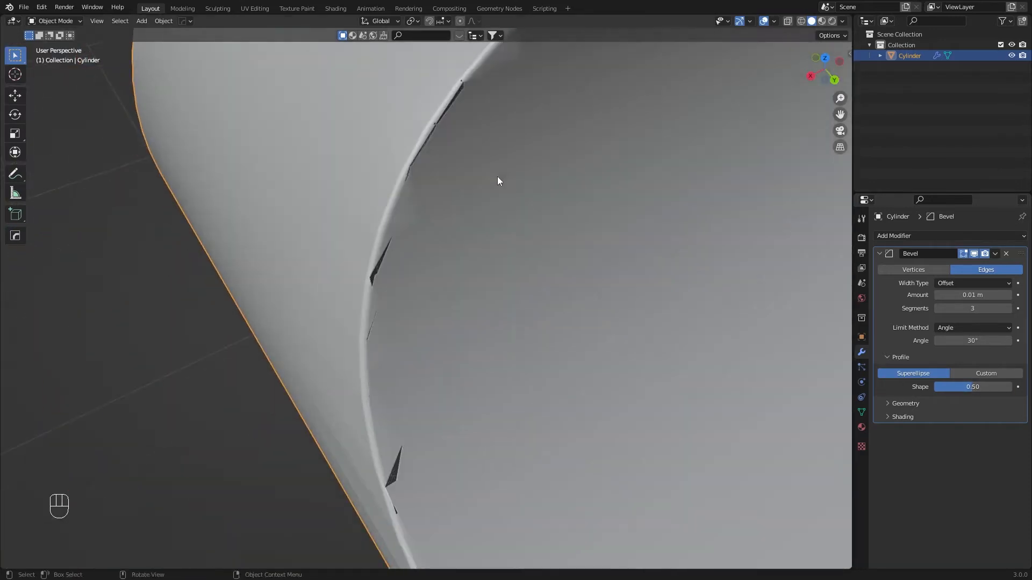
pyautogui.keyDown('shift'); pyautogui.moveTo(540, 272); pyautogui.dragTo(548, 340, button='middle'); pyautogui.keyUp('shift')
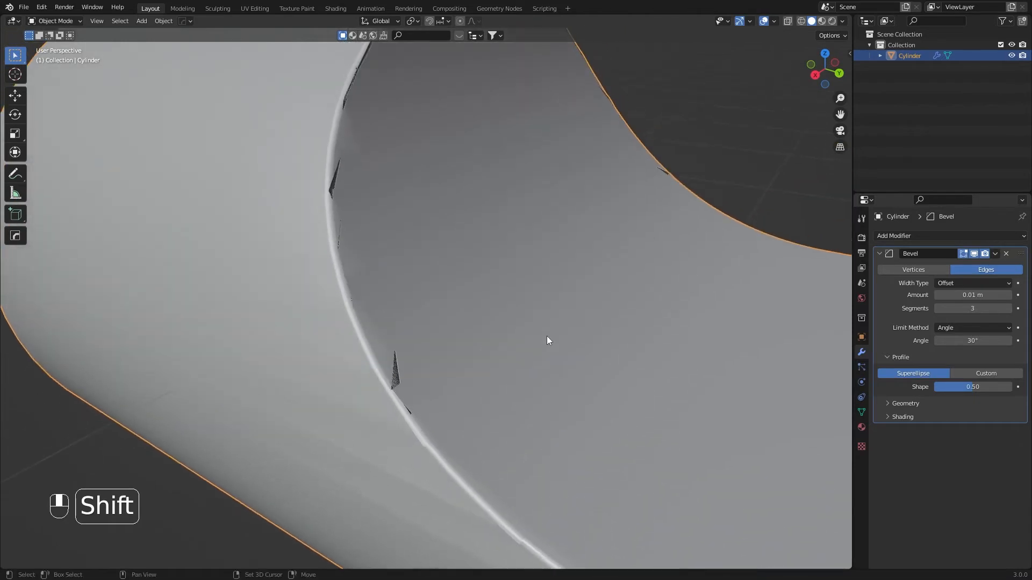
pyautogui.keyDown('shift'); pyautogui.moveTo(417, 279); pyautogui.dragTo(381, 293, button='middle'); pyautogui.keyUp('shift')
pyautogui.press('Tab')
pyautogui.scroll(1, 342, 358)
pyautogui.keyDown('shift'); pyautogui.moveTo(416, 372); pyautogui.dragTo(474, 279, button='middle'); pyautogui.keyUp('shift')
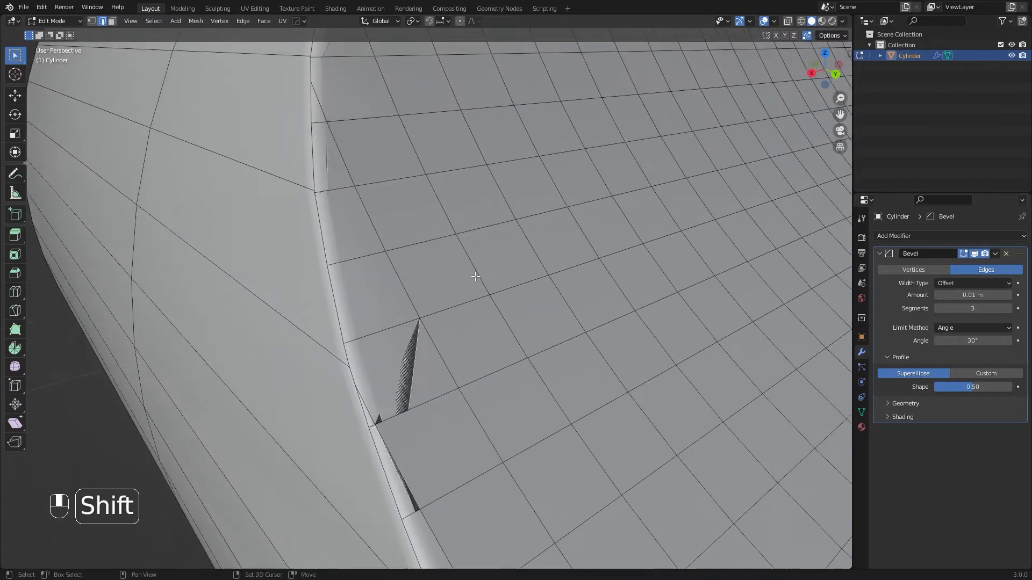
pyautogui.scroll(2, 475, 276)
pyautogui.keyDown('shift'); pyautogui.moveTo(458, 220); pyautogui.dragTo(459, 371, button='middle'); pyautogui.keyUp('shift')
pyautogui.keyDown('shift'); pyautogui.moveTo(466, 330); pyautogui.dragTo(453, 367, button='middle'); pyautogui.keyUp('shift')
pyautogui.scroll(3, 483, 168)
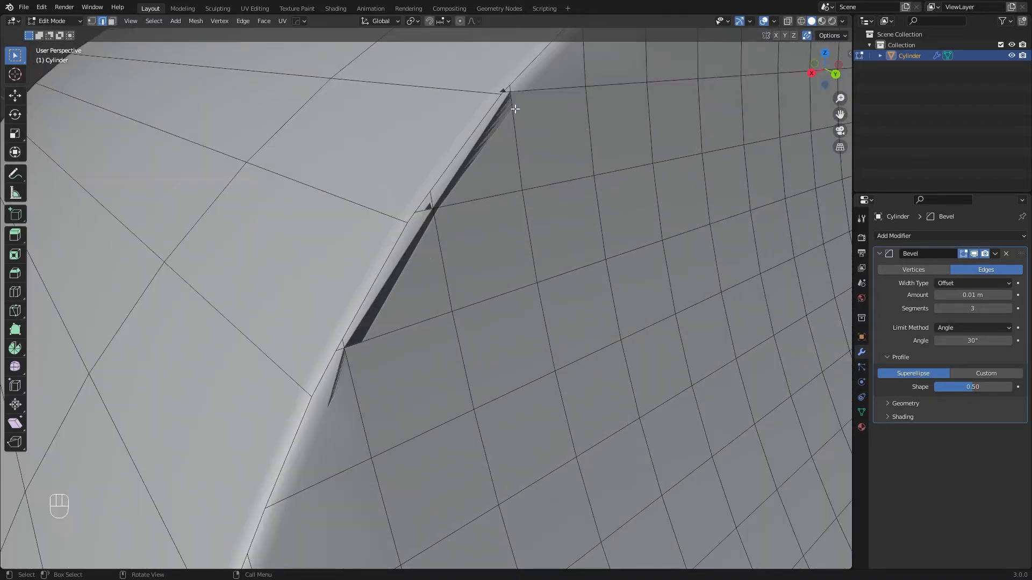
pyautogui.scroll(-8, 457, 180)
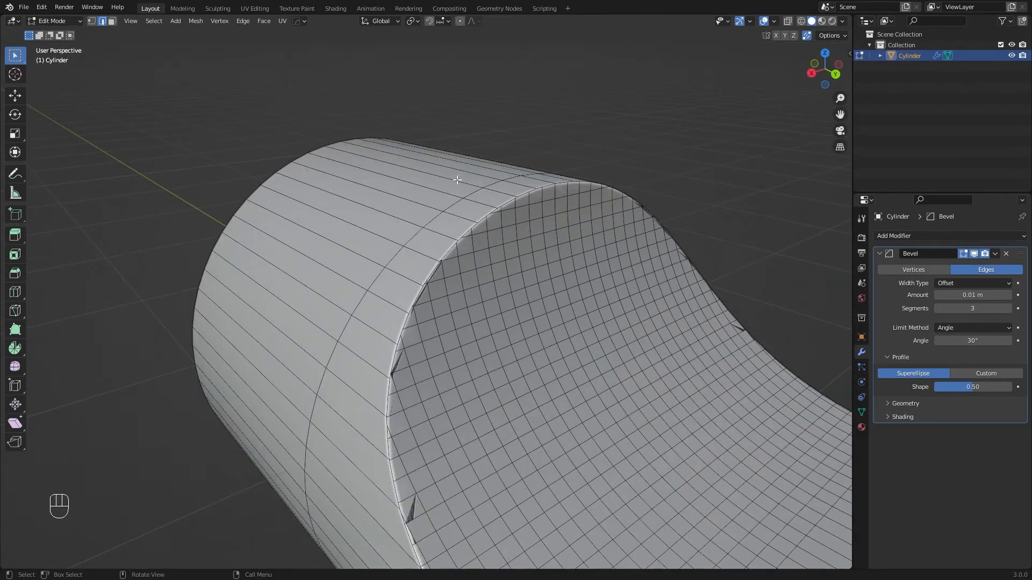
# Step: Examine the opposite side of the cutout's rim and the grid topology of its curved inner surface
pyautogui.moveTo(493, 193); pyautogui.dragTo(480, 245, button='middle')
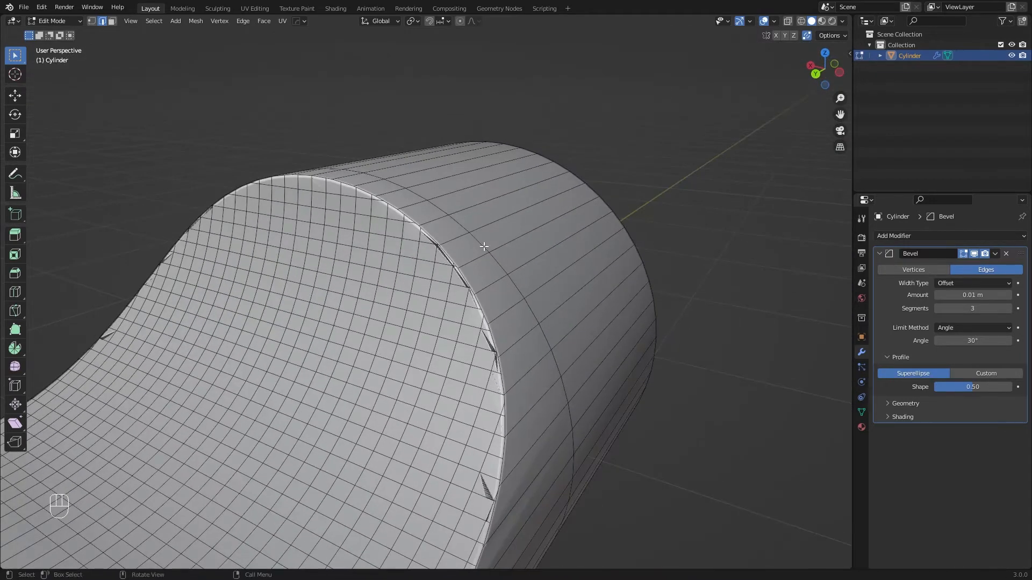
pyautogui.scroll(5, 485, 246)
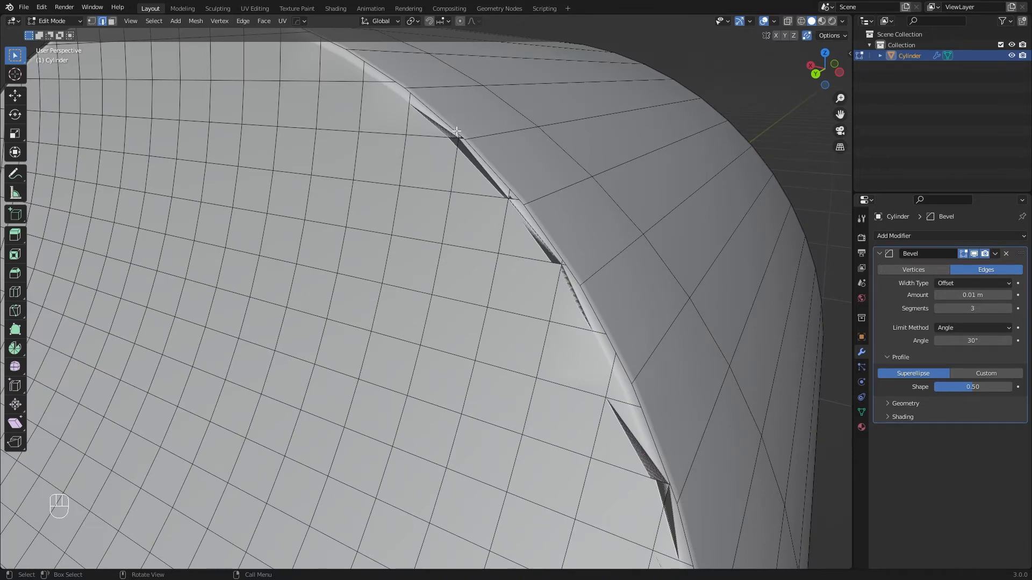
pyautogui.scroll(-2, 539, 214)
pyautogui.scroll(3, 541, 216)
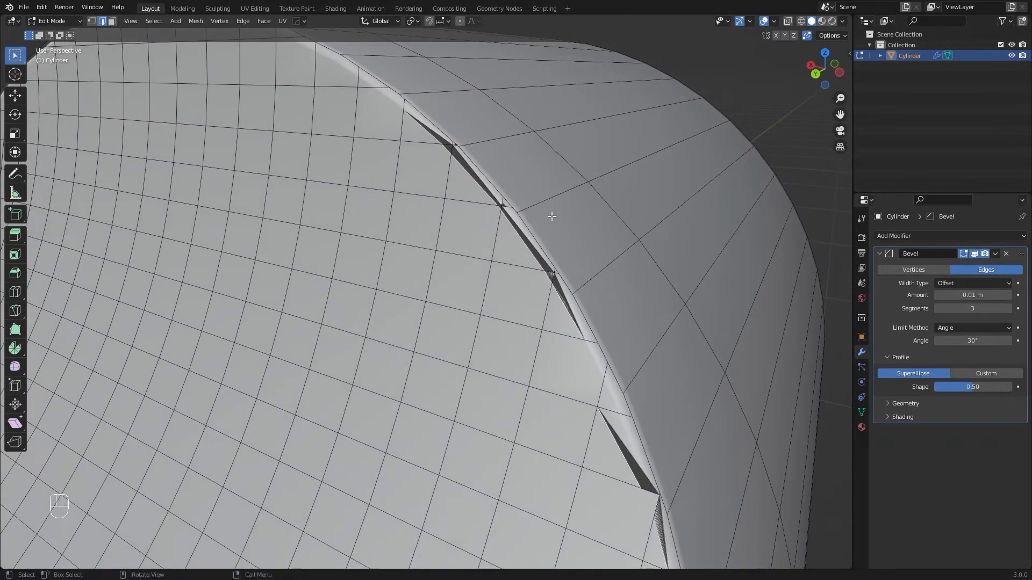
pyautogui.moveTo(385, 233); pyautogui.dragTo(418, 237, button='middle')
pyautogui.scroll(-4, 418, 239)
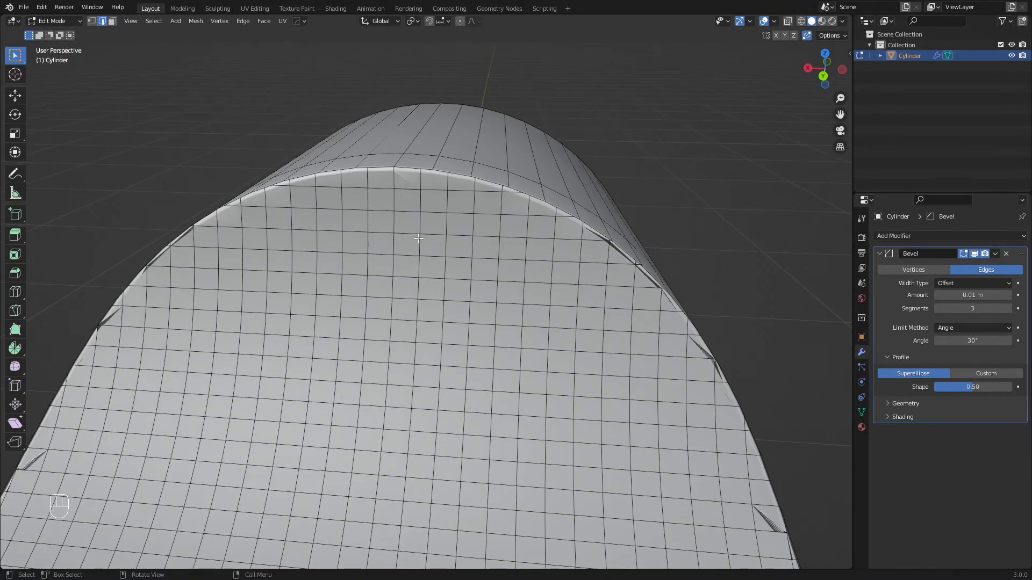
pyautogui.scroll(-3, 504, 292)
pyautogui.keyDown('shift'); pyautogui.moveTo(481, 328); pyautogui.dragTo(513, 271, button='middle'); pyautogui.keyUp('shift')
pyautogui.moveTo(400, 276); pyautogui.dragTo(422, 281, button='middle')
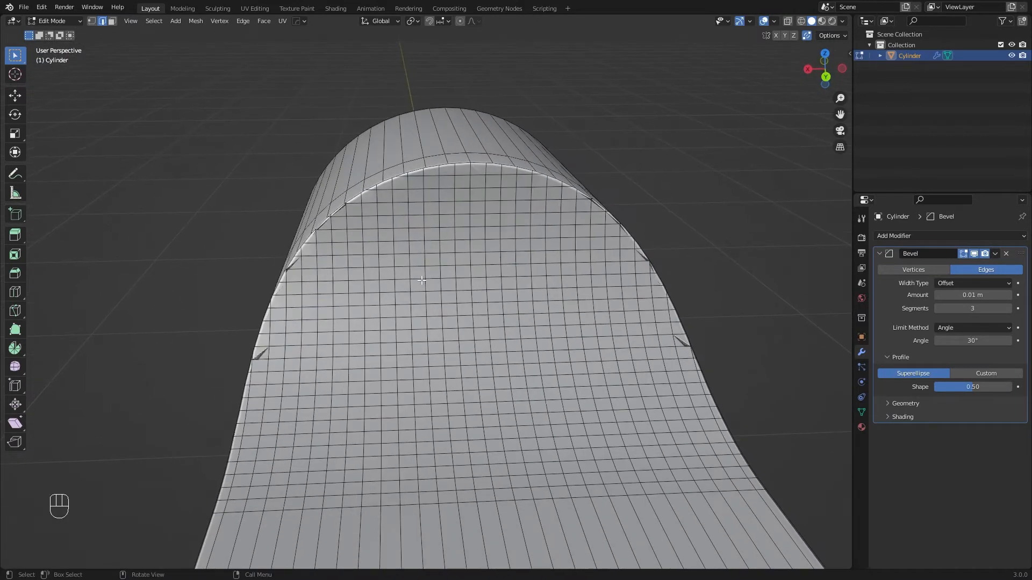
# Step: Compare the edge spacing of the cylinder's outer wall with the cutout's inner grid along their shared rim
pyautogui.moveTo(518, 227); pyautogui.dragTo(640, 290, button='middle')
pyautogui.keyDown('shift'); pyautogui.moveTo(639, 290); pyautogui.dragTo(634, 260, button='middle'); pyautogui.keyUp('shift')
pyautogui.scroll(-3, 377, 272)
pyautogui.moveTo(292, 272); pyautogui.dragTo(229, 262, button='middle')
pyautogui.keyDown('shift'); pyautogui.moveTo(361, 216); pyautogui.dragTo(420, 265, button='middle'); pyautogui.keyUp('shift')
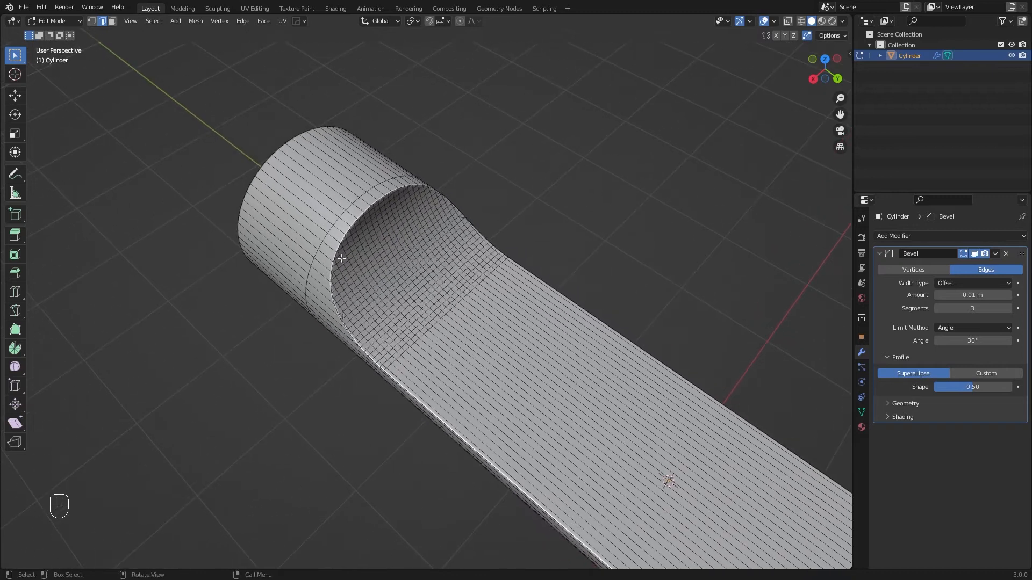
pyautogui.scroll(3, 342, 259)
pyautogui.keyDown('shift'); pyautogui.moveTo(334, 253); pyautogui.dragTo(396, 219, button='middle'); pyautogui.keyUp('shift')
pyautogui.scroll(4, 413, 213)
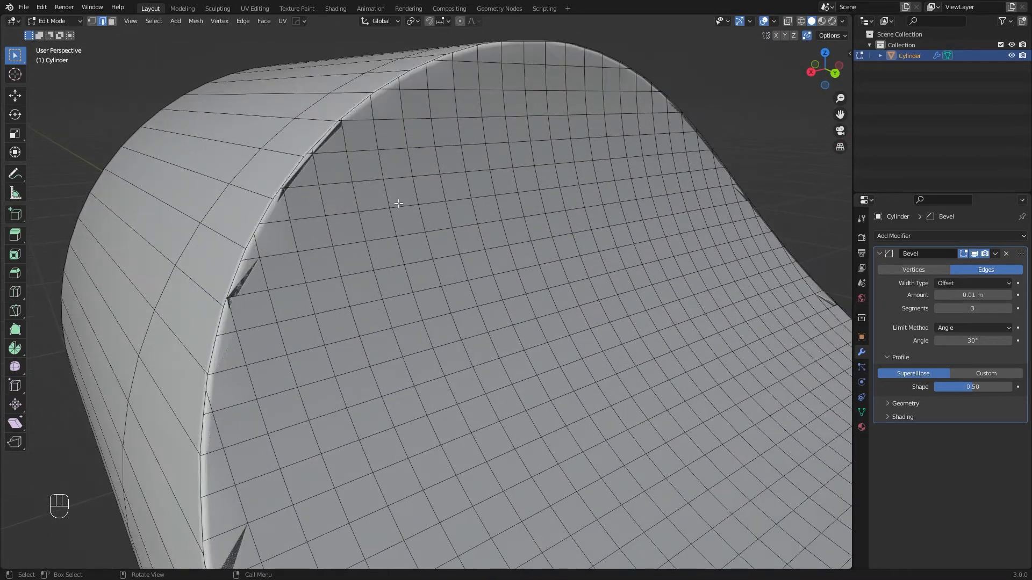
pyautogui.scroll(-4, 398, 204)
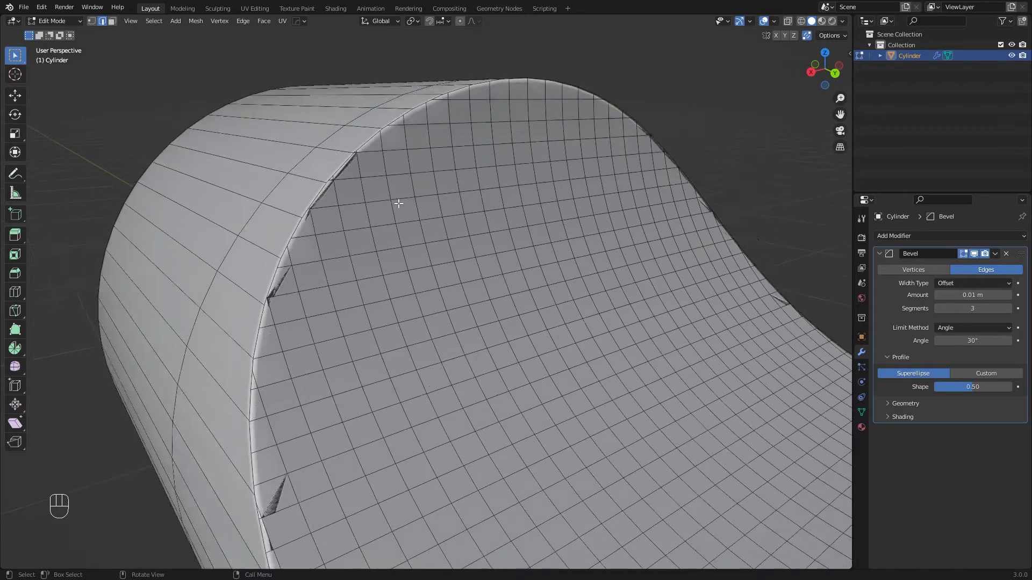
# Step: Return to Object Mode and apply the Bevel modifier to the cylinder
pyautogui.moveTo(444, 253); pyautogui.dragTo(595, 124, button='middle')
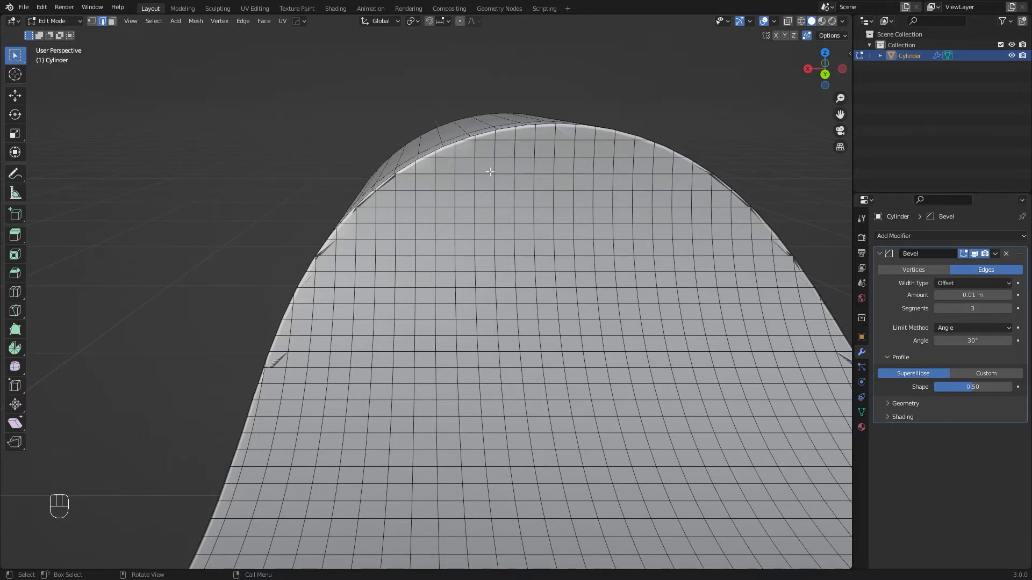
pyautogui.moveTo(465, 175); pyautogui.dragTo(521, 181, button='middle')
pyautogui.press('Tab')
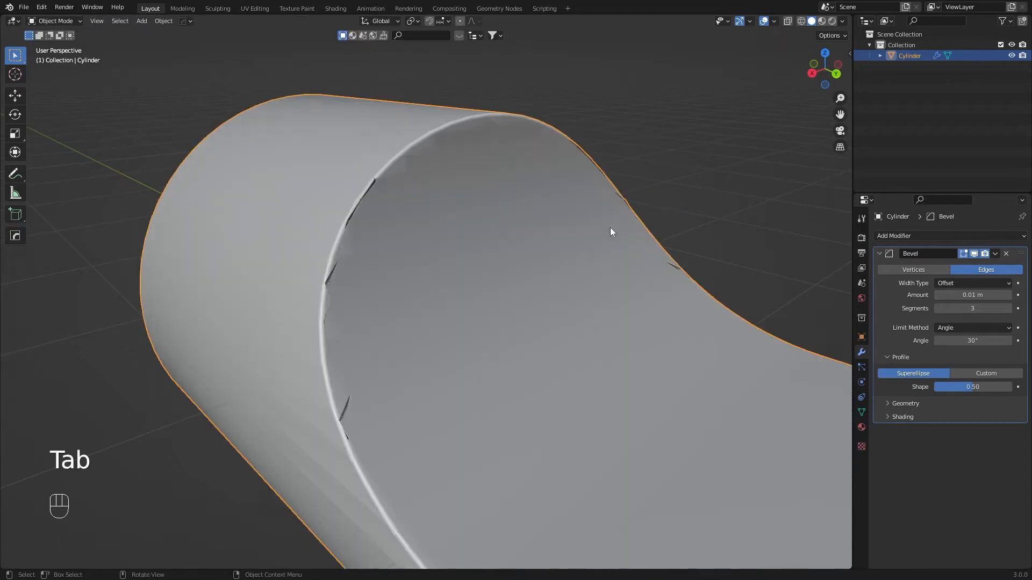
pyautogui.click(995, 253)
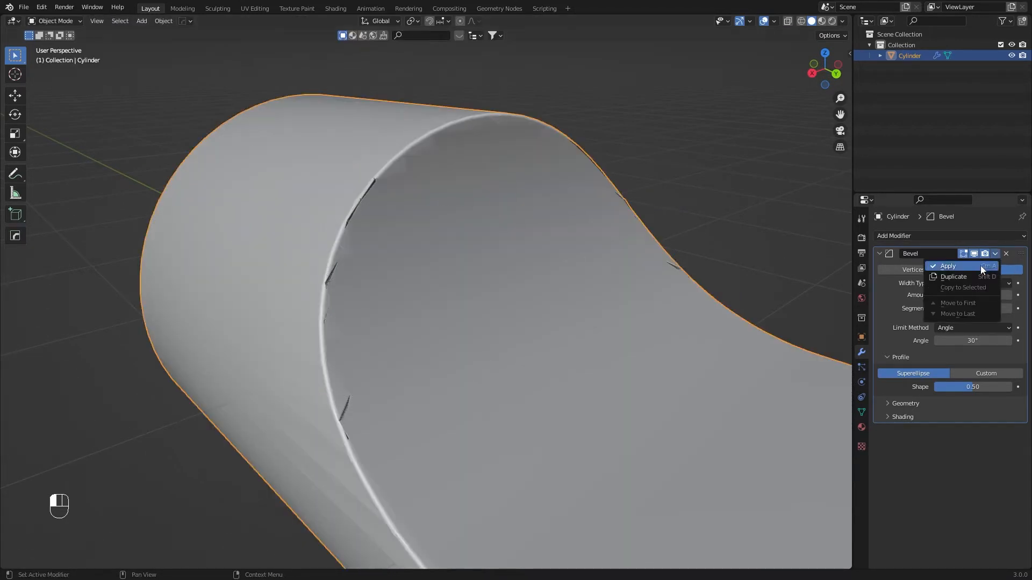
pyautogui.click(980, 266)
# Step: Examine in Edit Mode, with vertex selection active, the applied bevel's vertices along the crest of the cutout's rim
pyautogui.keyDown('shift'); pyautogui.moveTo(437, 191); pyautogui.dragTo(513, 317, button='middle'); pyautogui.keyUp('shift')
pyautogui.press('Tab')
pyautogui.scroll(3, 595, 188)
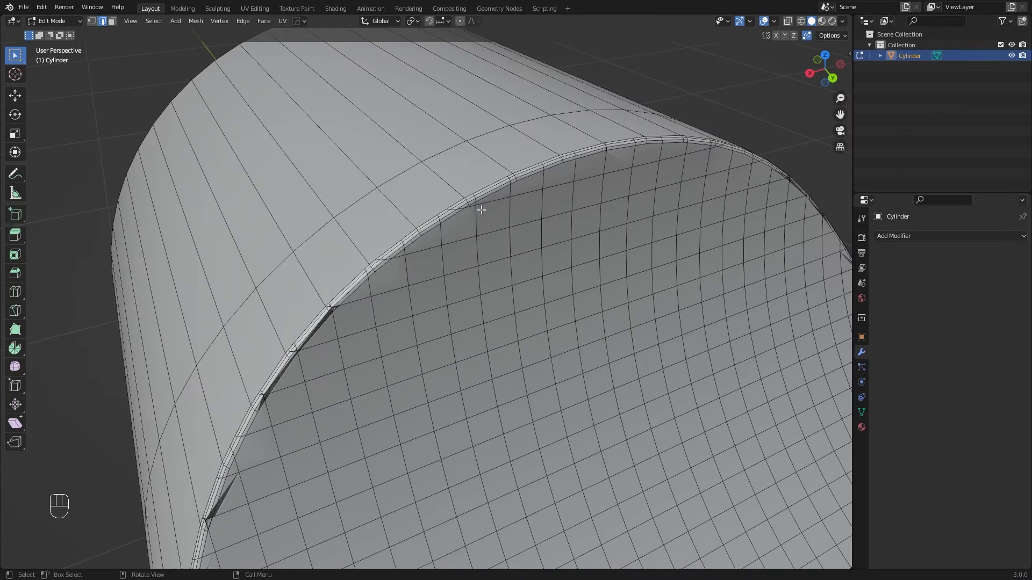
pyautogui.press('1')
pyautogui.moveTo(529, 207); pyautogui.dragTo(495, 216, button='middle')
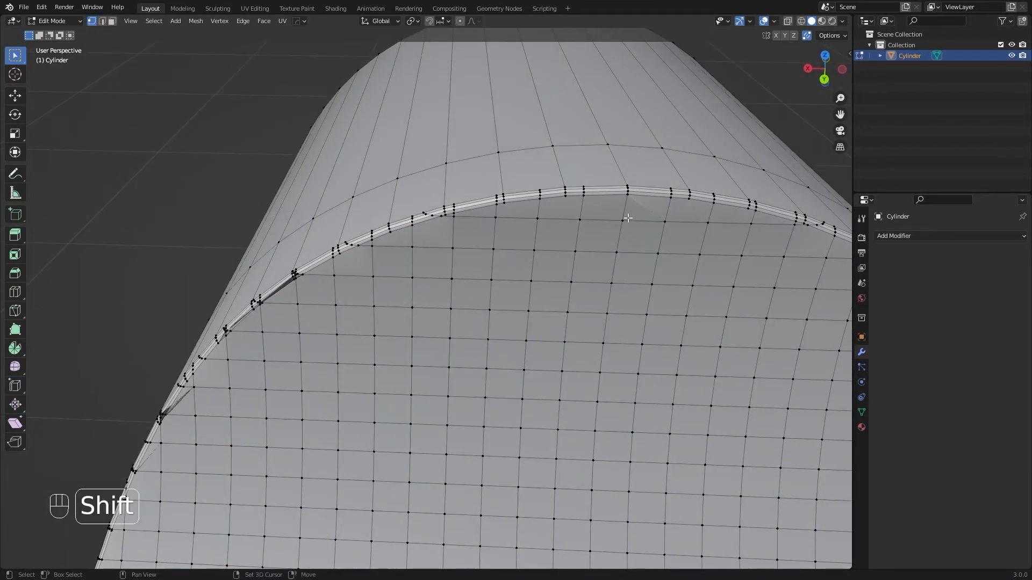
pyautogui.keyDown('shift'); pyautogui.moveTo(627, 217); pyautogui.dragTo(538, 251, button='middle'); pyautogui.keyUp('shift')
pyautogui.scroll(4, 532, 248)
pyautogui.scroll(-5, 624, 225)
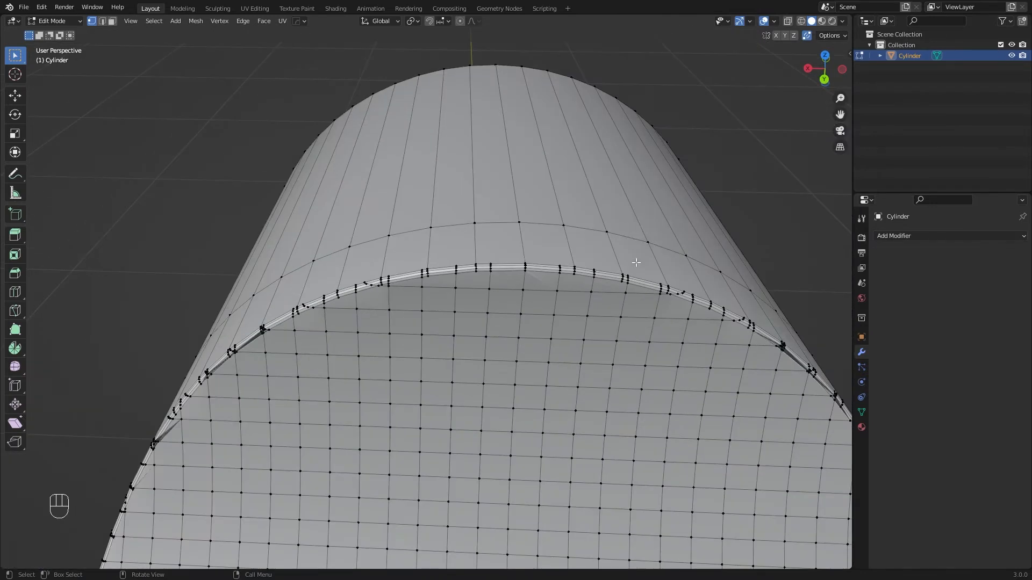
# Step: Inspect the bevel's clustered vertices down the side of the cutout's rim and back at its crest
pyautogui.keyDown('shift'); pyautogui.moveTo(570, 294); pyautogui.dragTo(421, 196, button='middle'); pyautogui.keyUp('shift')
pyautogui.moveTo(365, 227); pyautogui.dragTo(636, 166, button='middle')
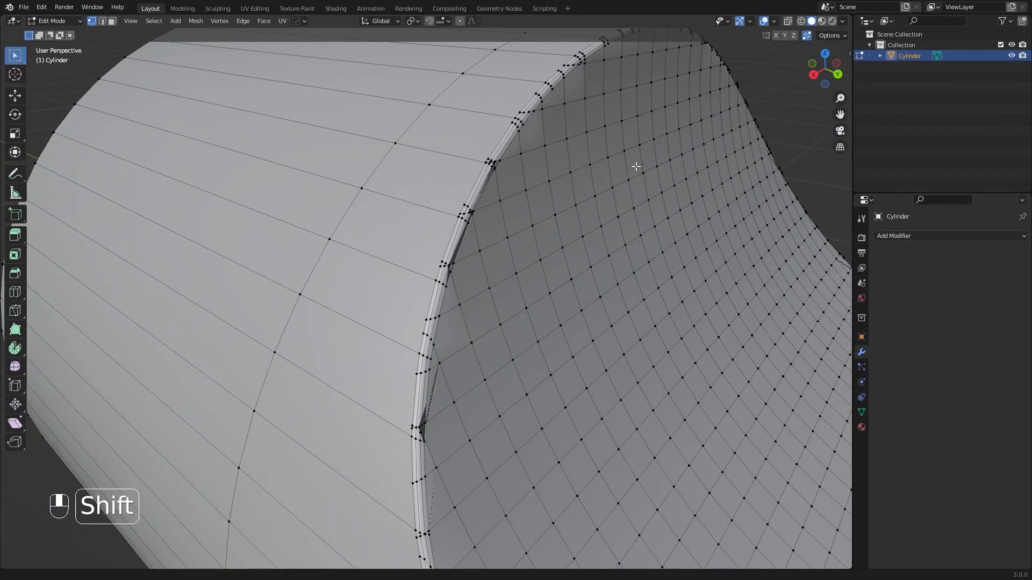
pyautogui.keyDown('shift'); pyautogui.moveTo(319, 454); pyautogui.dragTo(722, 242, button='middle'); pyautogui.keyUp('shift')
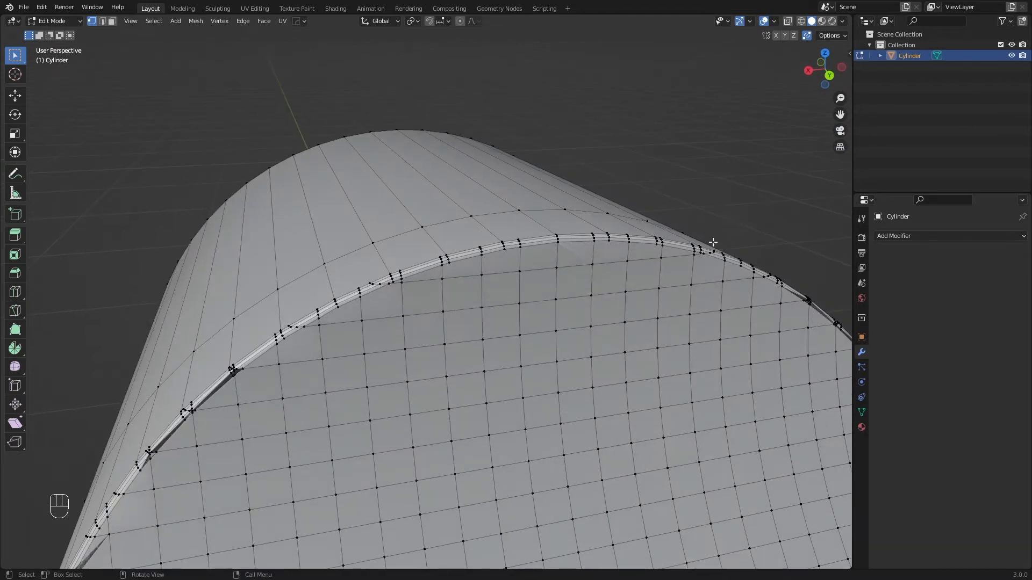
pyautogui.keyDown('shift'); pyautogui.moveTo(504, 322); pyautogui.dragTo(522, 289, button='middle'); pyautogui.keyUp('shift')
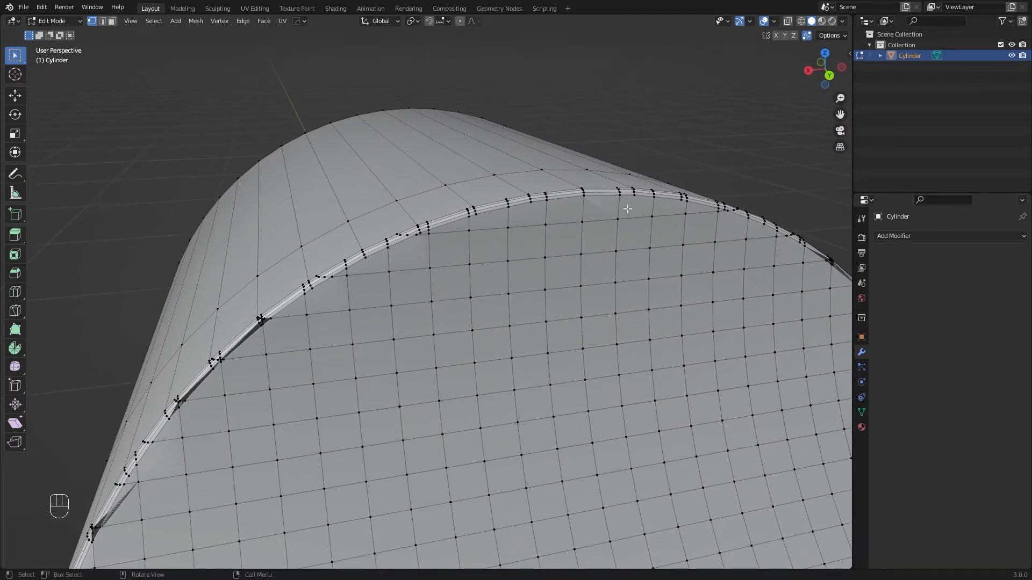
pyautogui.keyDown('shift'); pyautogui.moveTo(616, 207); pyautogui.dragTo(572, 342, button='middle'); pyautogui.keyUp('shift')
pyautogui.scroll(5, 537, 261)
pyautogui.scroll(-3, 537, 260)
# Step: Edge-slide the loop around the cylinder's outer wall toward the cutout's rim, and clear the selection
pyautogui.moveTo(520, 297); pyautogui.dragTo(617, 301, button='middle')
pyautogui.press('2')
pyautogui.press('a')
pyautogui.press('a')
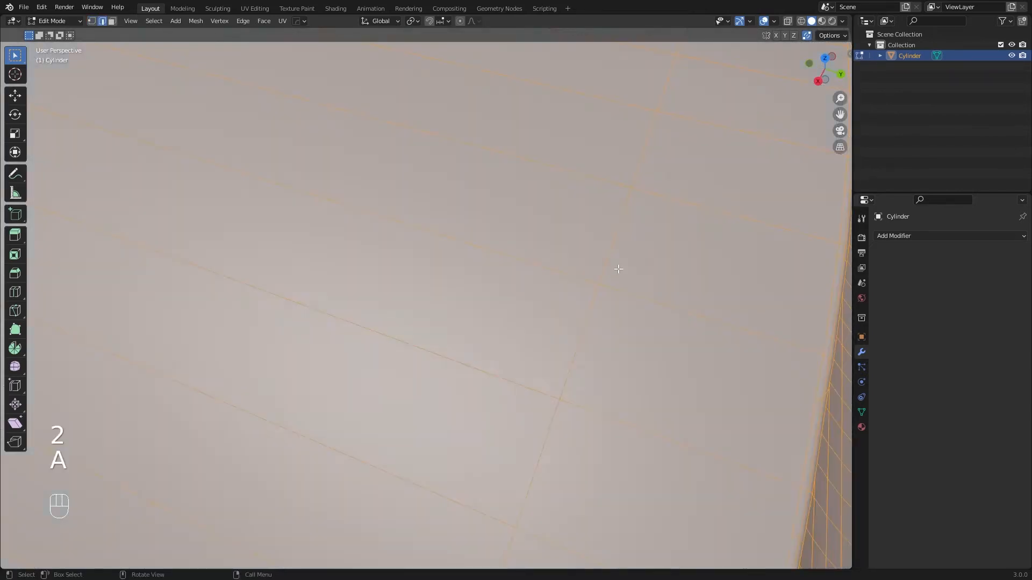
pyautogui.keyDown('alt'); pyautogui.click(616, 250); pyautogui.keyUp('alt')
pyautogui.scroll(-7, 615, 249)
pyautogui.scroll(3, 555, 283)
pyautogui.press('g')
pyautogui.press('g')
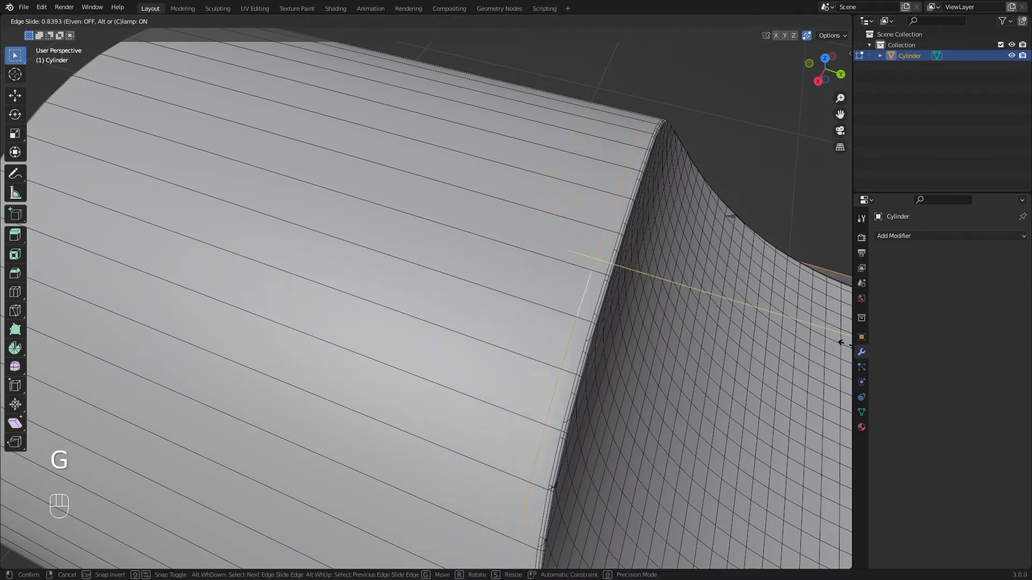
pyautogui.click(801, 337)
pyautogui.moveTo(799, 344); pyautogui.dragTo(636, 373, button='middle')
pyautogui.press('a')
pyautogui.press('a')
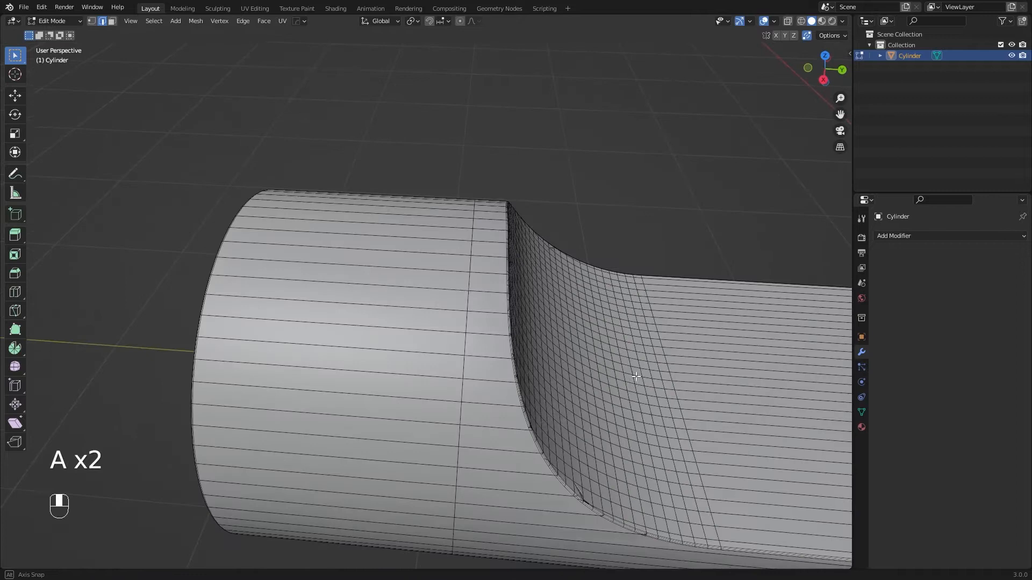
# Step: Reselect the outer wall's edge loop and slide it closer to the cutout's beveled rim
pyautogui.scroll(2, 489, 281)
pyautogui.keyDown('alt'); pyautogui.keyDown('shift'); pyautogui.click(492, 271); pyautogui.keyUp('shift'); pyautogui.keyUp('alt')
pyautogui.press('g')
pyautogui.press('g')
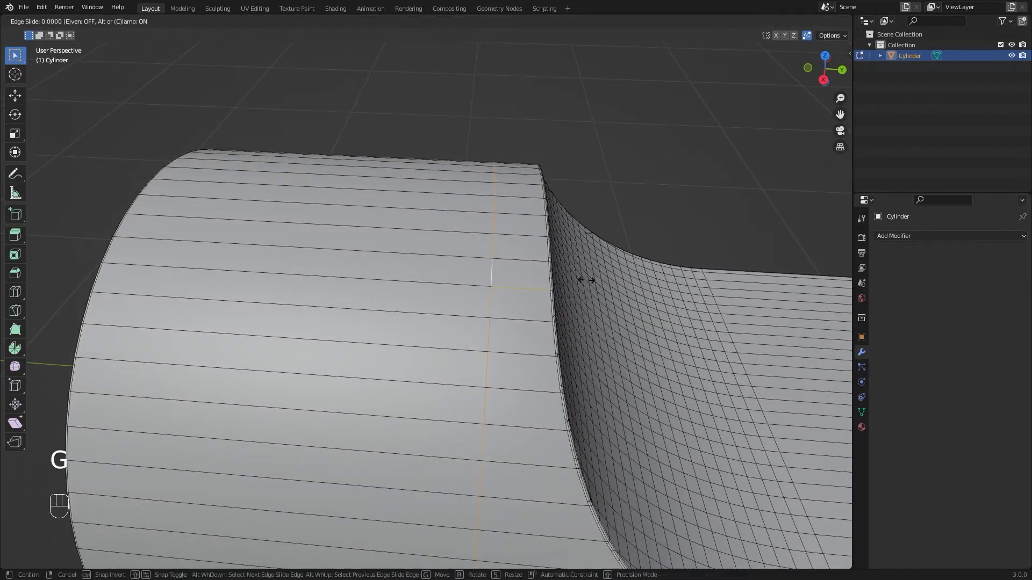
pyautogui.click(742, 289)
# Step: Flatten the selected edge loop by scaling it to 0 along the global Y axis
pyautogui.moveTo(742, 288); pyautogui.dragTo(417, 303, button='middle')
pyautogui.scroll(-1, 451, 288)
pyautogui.press('g')
pyautogui.press('g')
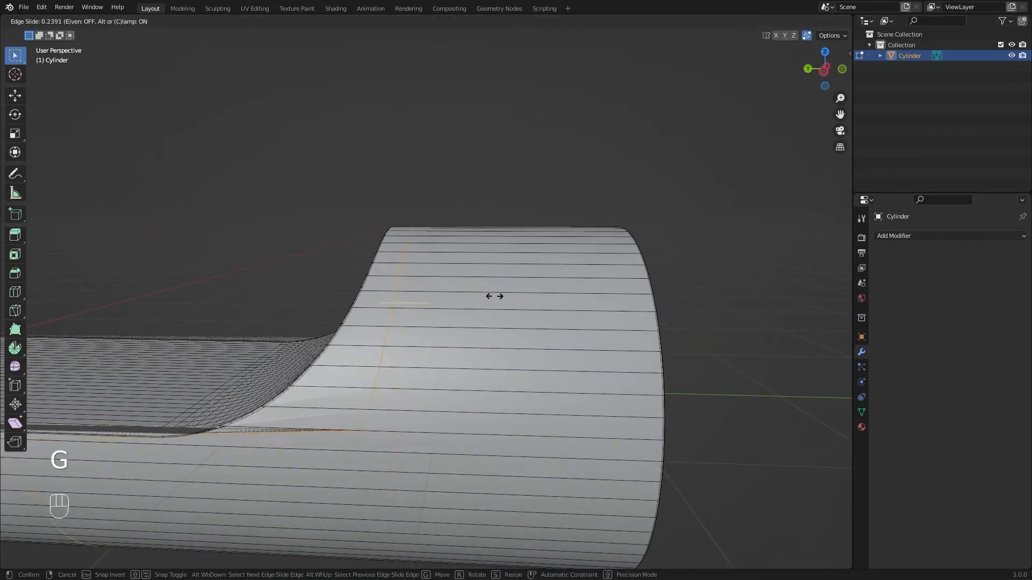
pyautogui.rightClick(511, 295)
pyautogui.press('s')
pyautogui.press('x')
pyautogui.press('y')
pyautogui.press('0')
pyautogui.press('Return')
# Step: Edge-slide the flattened loop with a factor of about 0.674
pyautogui.press('g')
pyautogui.press('g')
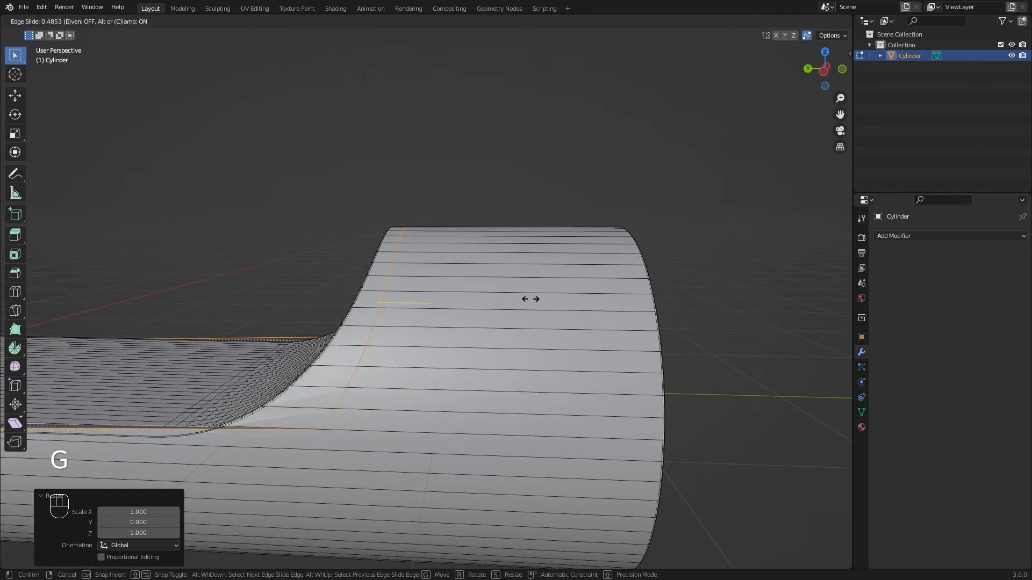
pyautogui.click(505, 304)
# Step: Scale the edge loop to 0 along Y again and edge-slide it with a factor of about -0.669
pyautogui.press('s')
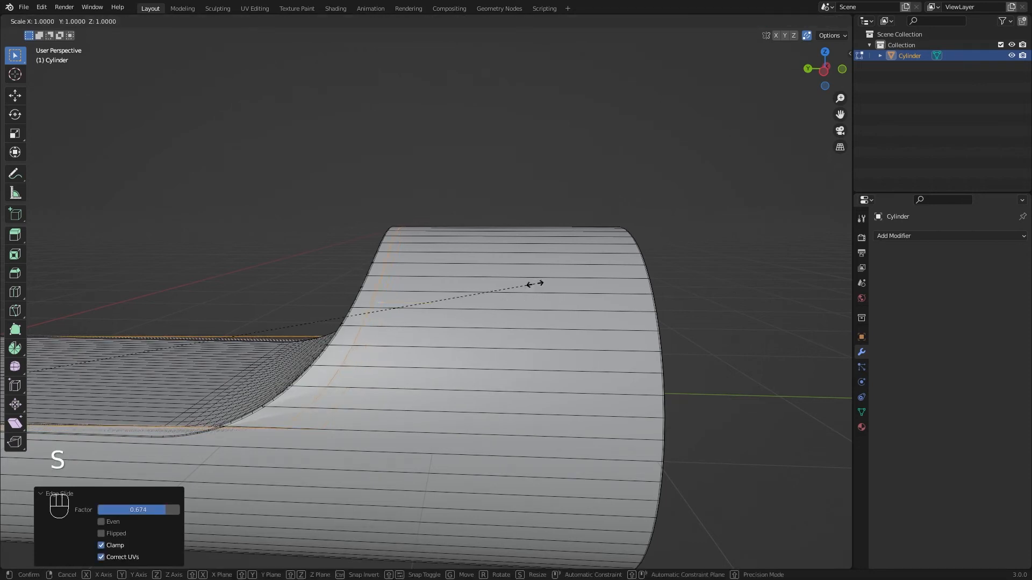
pyautogui.press('y')
pyautogui.press('0')
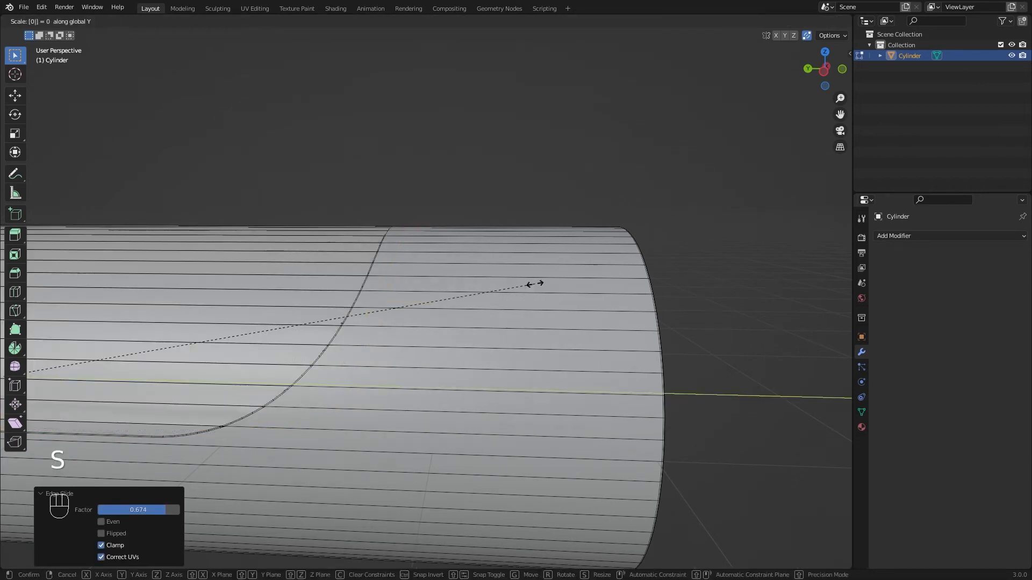
pyautogui.press('Return')
pyautogui.press('g')
pyautogui.press('g')
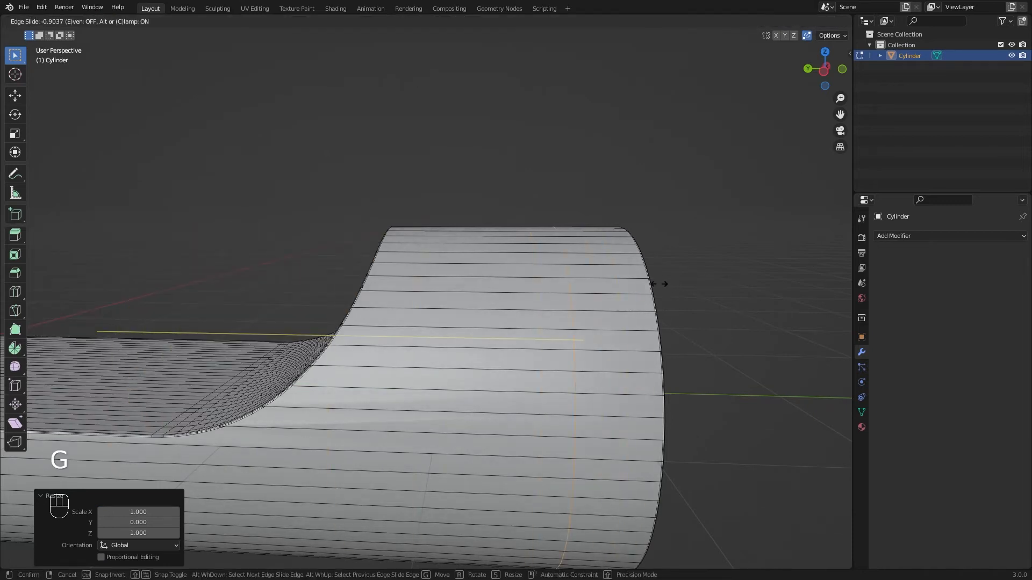
pyautogui.press('shift')
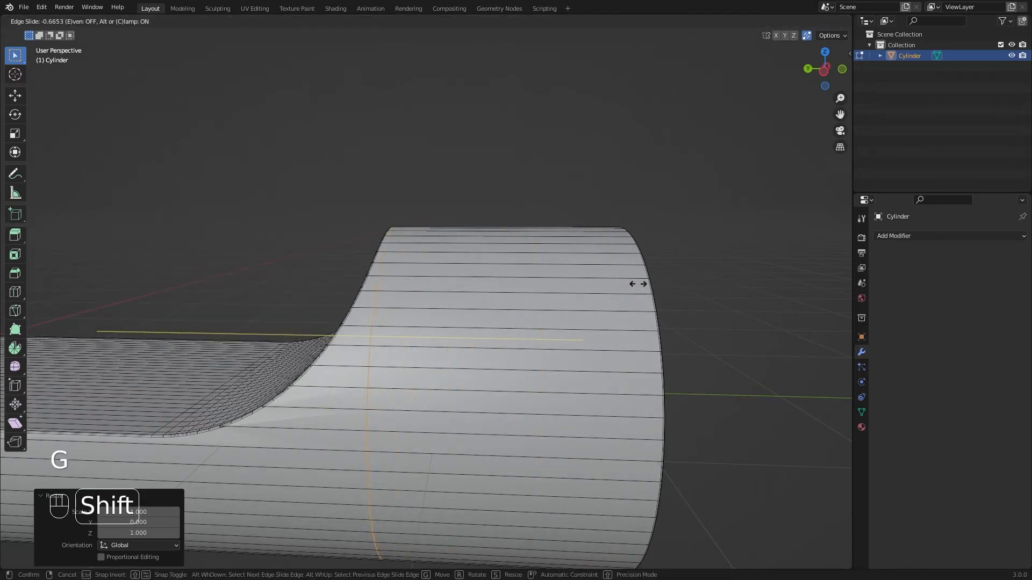
pyautogui.click(643, 284)
# Step: Knife-cut an edge from a support-loop vertex near the rim's crest to the adjacent inner-grid vertex on the bevel's outer edge
pyautogui.moveTo(643, 284); pyautogui.dragTo(311, 245, button='middle')
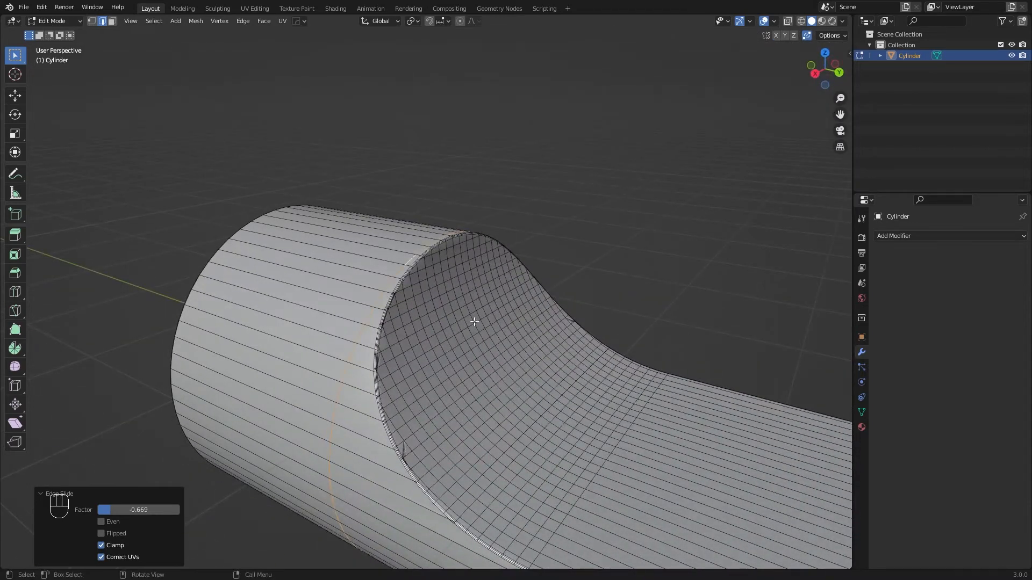
pyautogui.scroll(4, 495, 327)
pyautogui.moveTo(465, 250); pyautogui.dragTo(443, 266, button='middle')
pyautogui.press('1')
pyautogui.press('a')
pyautogui.press('a')
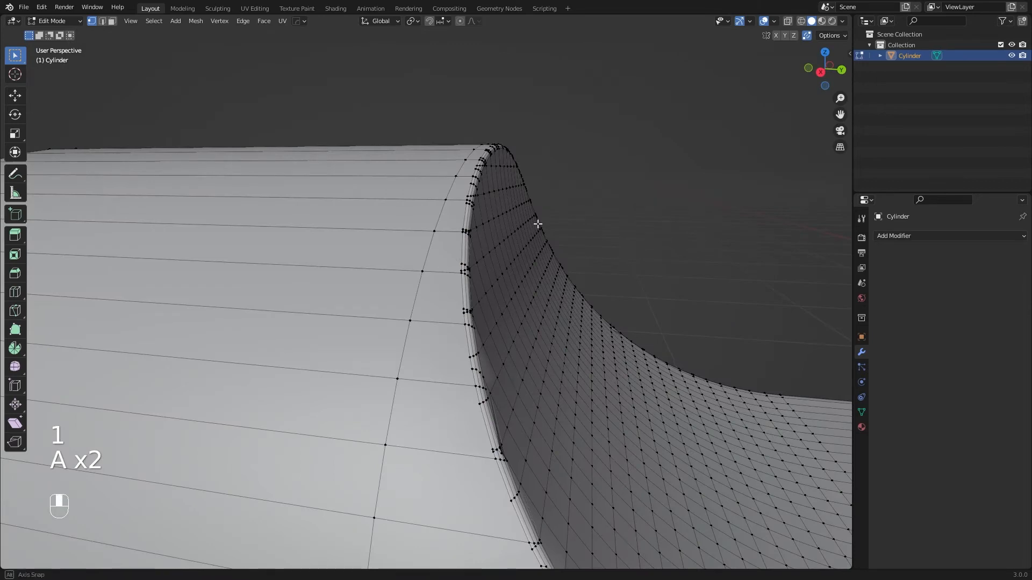
pyautogui.moveTo(538, 223); pyautogui.dragTo(470, 288, button='middle')
pyautogui.scroll(6, 463, 296)
pyautogui.keyDown('shift'); pyautogui.moveTo(618, 320); pyautogui.dragTo(565, 336, button='middle'); pyautogui.keyUp('shift')
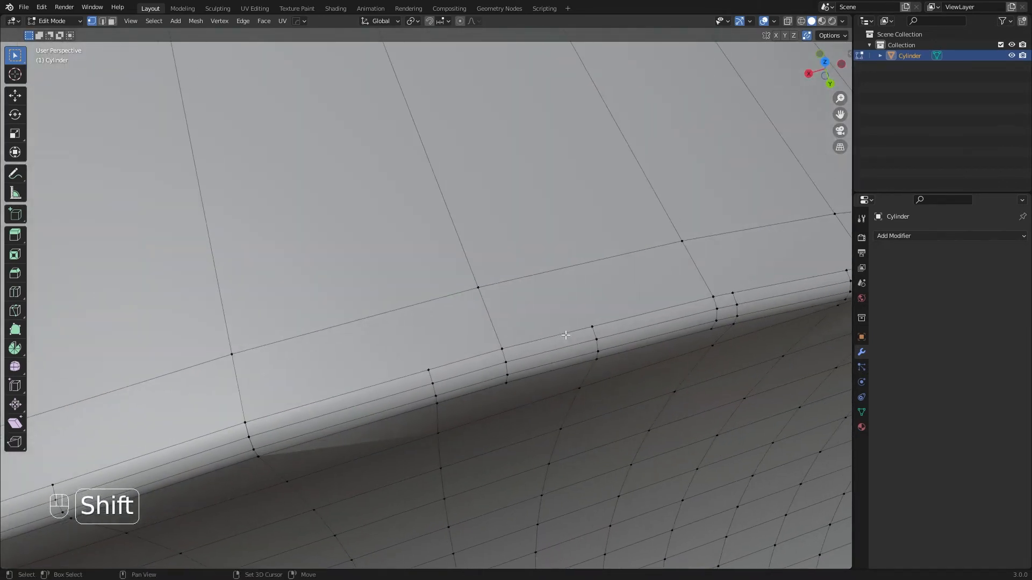
pyautogui.press('k')
pyautogui.click(478, 288)
pyautogui.click(429, 369)
pyautogui.press('Return')
# Step: Knife-cut a second edge from the same loop vertex to the bevel vertex on its other side
pyautogui.press('k')
pyautogui.click(478, 288)
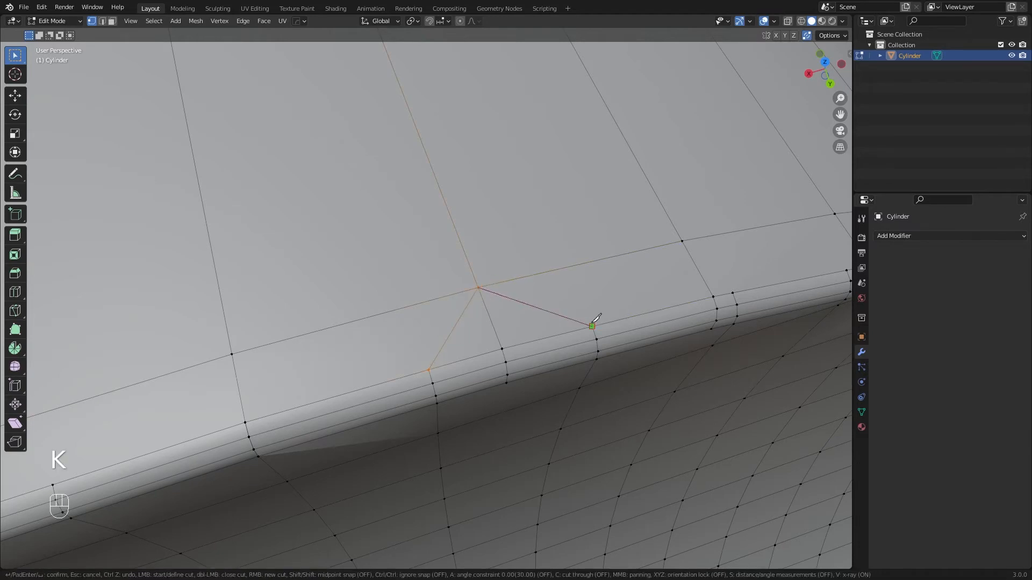
pyautogui.click(592, 325)
pyautogui.press('Return')
# Step: Select the edge path between the two new cuts, from the loop vertex down across the bevel
pyautogui.moveTo(591, 326); pyautogui.dragTo(583, 324, button='middle')
pyautogui.press('2')
pyautogui.press('a')
pyautogui.press('a')
pyautogui.scroll(5, 458, 298)
pyautogui.click(487, 320)
pyautogui.moveTo(488, 320); pyautogui.dragTo(472, 185, button='middle')
pyautogui.keyDown('ctrl'); pyautogui.click(475, 176); pyautogui.keyUp('ctrl')
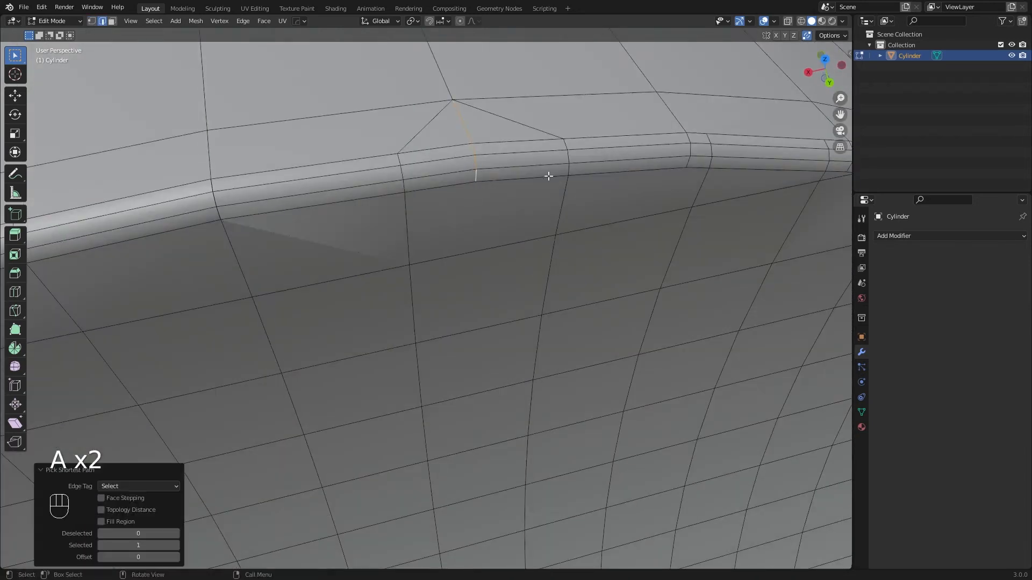
# Step: Try a Limited Dissolve on the selected edge path, and undo it
pyautogui.press('x')
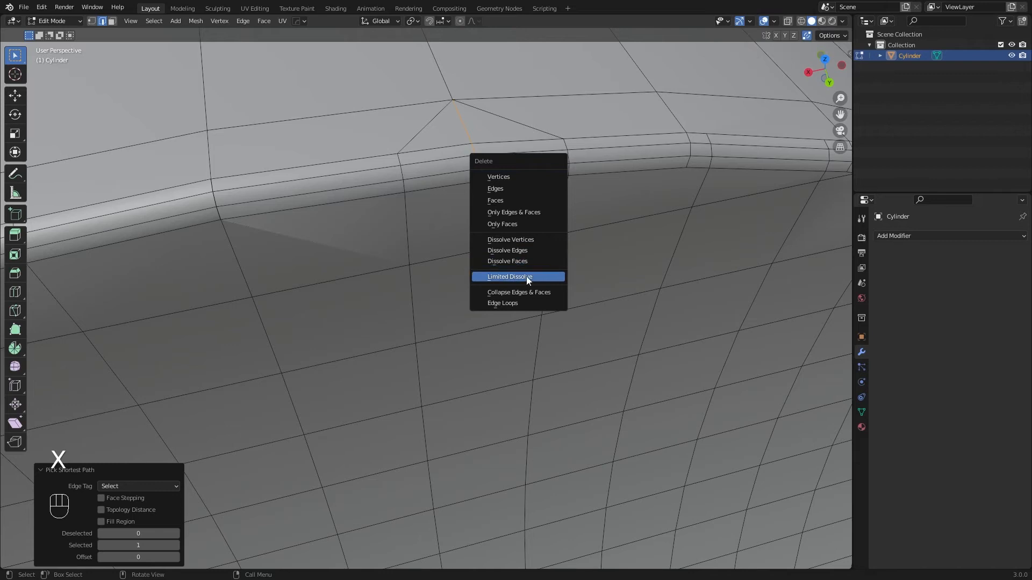
pyautogui.click(527, 276)
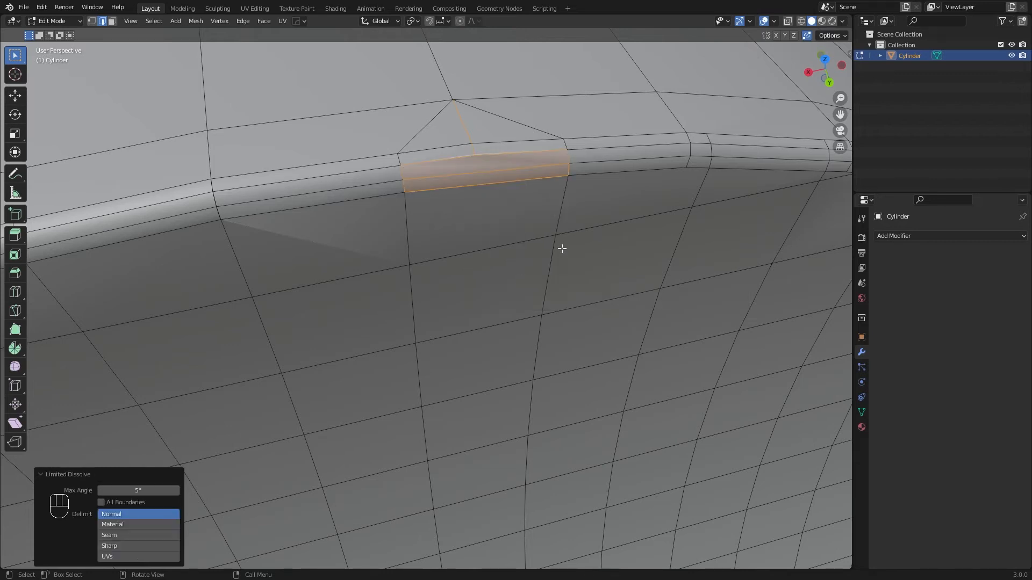
pyautogui.hotkey('ctrl', 'z')
# Step: Dissolve the selected edges between the two cuts and clear the selection
pyautogui.press('x')
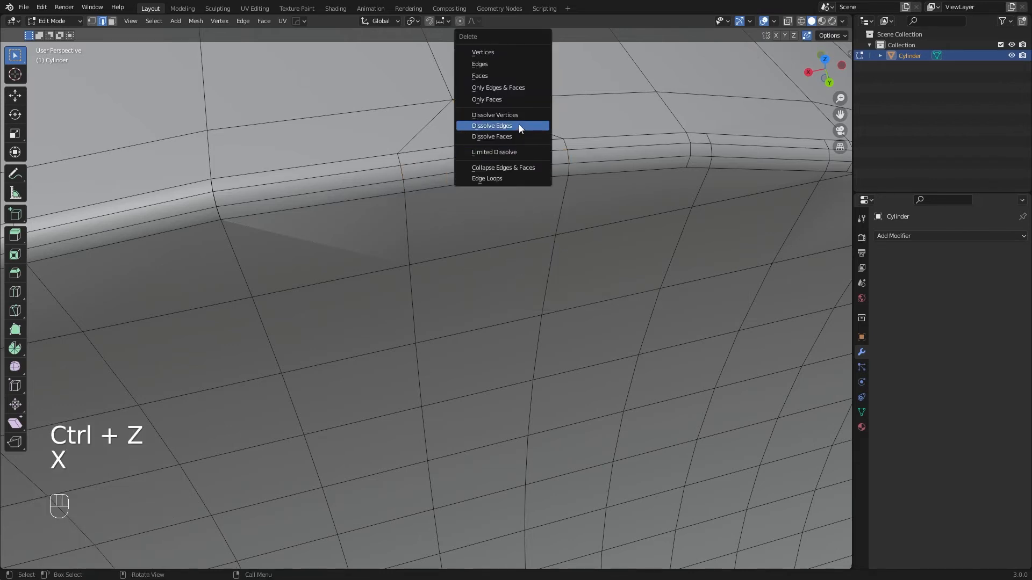
pyautogui.click(518, 125)
pyautogui.press('a')
pyautogui.press('a')
# Step: Knife-cut from another support-loop vertex, across the rim's crest from the cleaned area, to one neighbouring bevel vertex
pyautogui.moveTo(577, 144); pyautogui.dragTo(551, 225, button='middle')
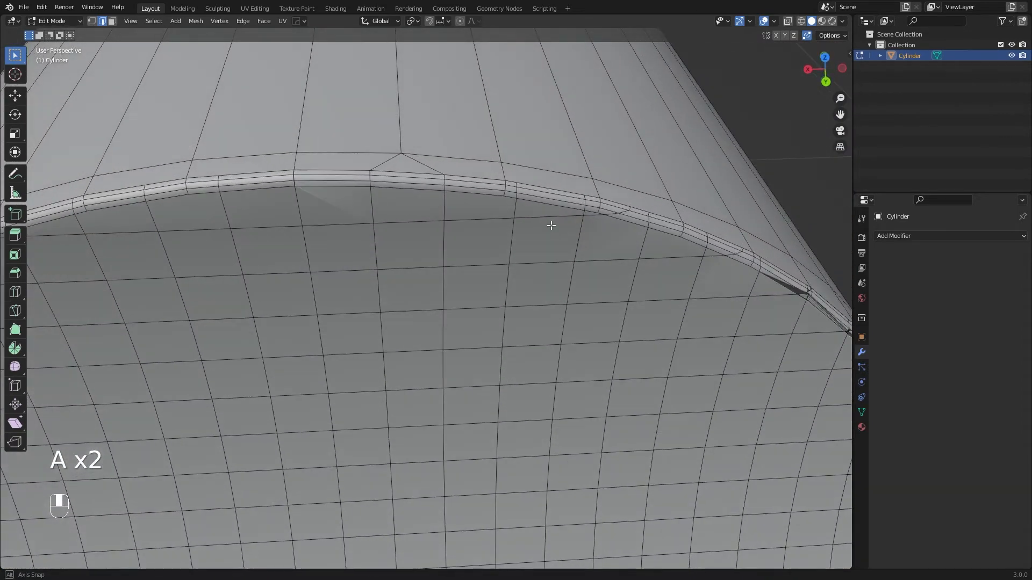
pyautogui.scroll(-4, 552, 226)
pyautogui.keyDown('shift'); pyautogui.moveTo(488, 246); pyautogui.dragTo(519, 258, button='middle'); pyautogui.keyUp('shift')
pyautogui.scroll(2, 475, 201)
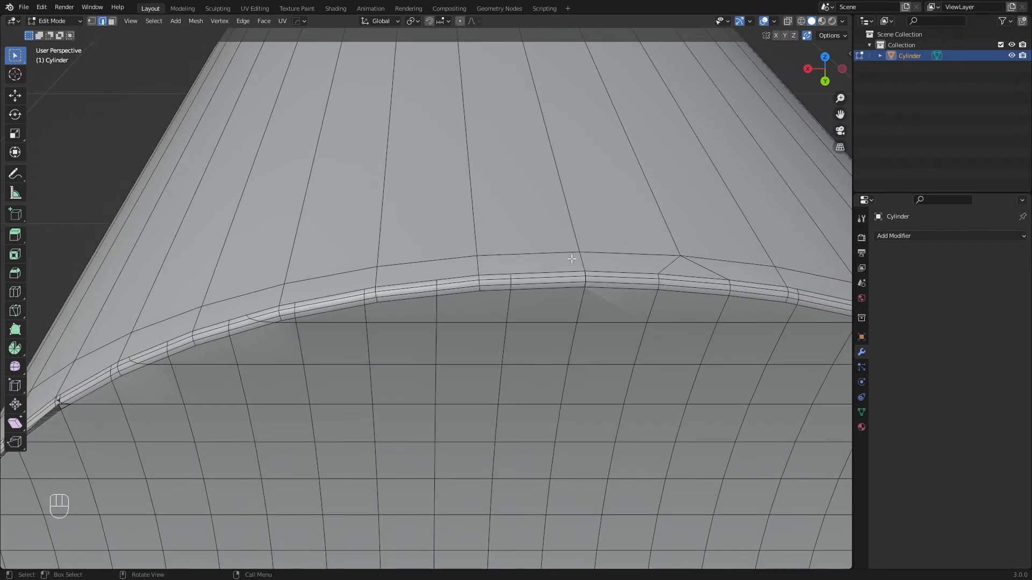
pyautogui.scroll(-4, 490, 328)
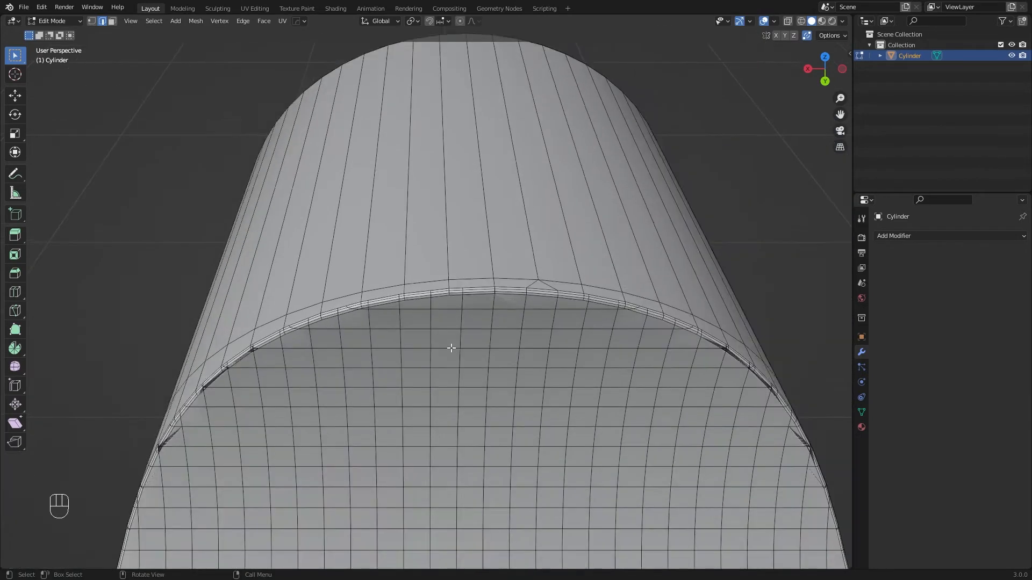
pyautogui.keyDown('shift'); pyautogui.moveTo(486, 332); pyautogui.dragTo(522, 268, button='middle'); pyautogui.keyUp('shift')
pyautogui.scroll(4, 393, 243)
pyautogui.keyDown('shift'); pyautogui.moveTo(579, 167); pyautogui.dragTo(525, 300, button='middle'); pyautogui.keyUp('shift')
pyautogui.scroll(4, 526, 299)
pyautogui.press('k')
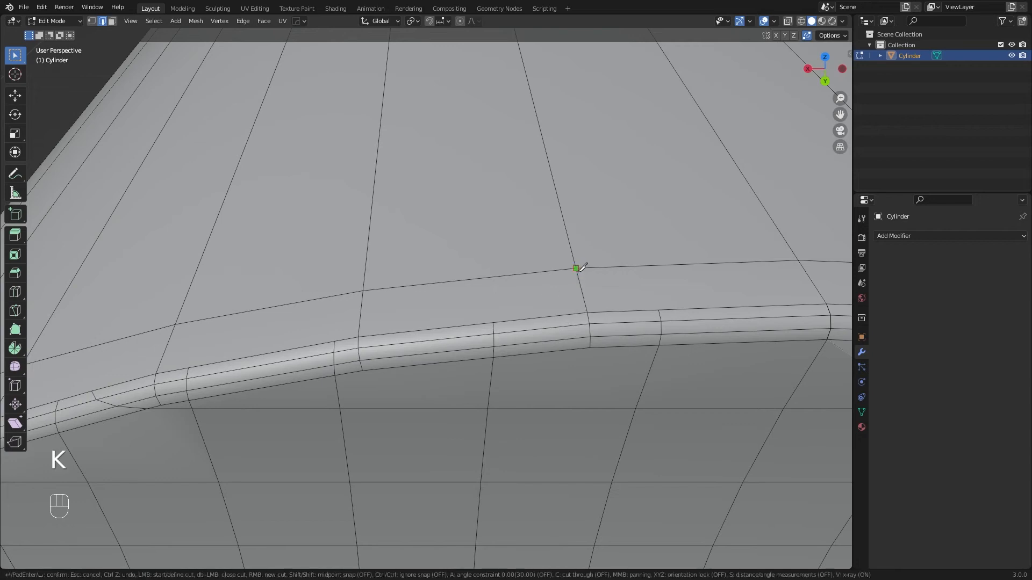
pyautogui.press('Return')
# Step: Knife-cut from this second loop vertex to the bevel vertex on its opposite side
pyautogui.press('k')
pyautogui.click(577, 269)
pyautogui.click(659, 310)
pyautogui.press('Return')
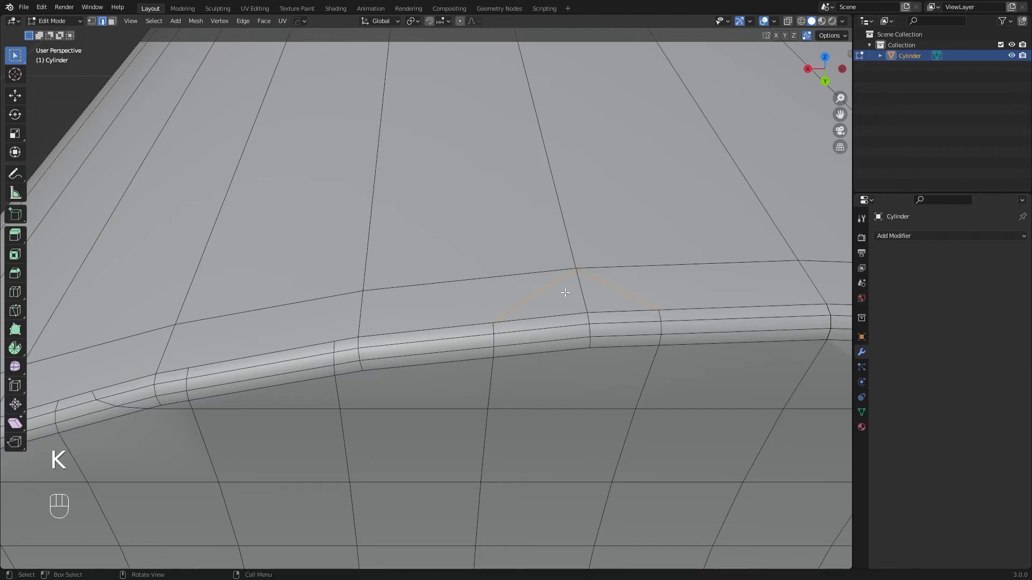
# Step: Select the edge path between the second pair of cuts, across the bevel, and dissolve its edges
pyautogui.press('w')
pyautogui.moveTo(18, 59); pyautogui.dragTo(74, 81)
pyautogui.click(588, 313)
pyautogui.keyDown('ctrl'); pyautogui.click(589, 343); pyautogui.keyUp('ctrl')
pyautogui.press('x')
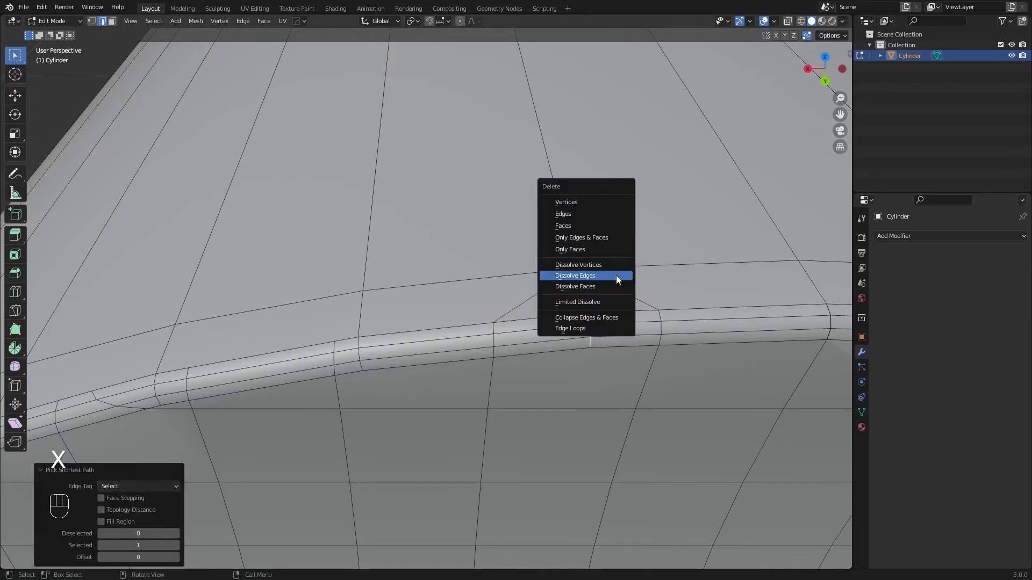
pyautogui.click(616, 275)
pyautogui.keyDown('shift'); pyautogui.moveTo(321, 377); pyautogui.dragTo(560, 294, button='middle'); pyautogui.keyUp('shift')
pyautogui.keyDown('shift'); pyautogui.moveTo(744, 251); pyautogui.dragTo(494, 341, button='middle'); pyautogui.keyUp('shift')
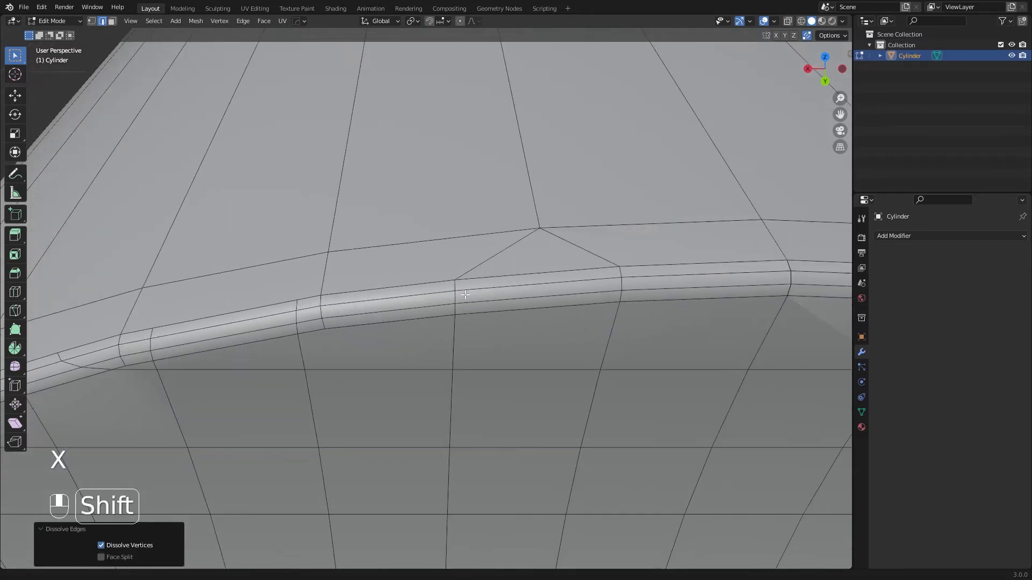
pyautogui.keyDown('shift'); pyautogui.moveTo(480, 278); pyautogui.dragTo(485, 318, button='middle'); pyautogui.keyUp('shift')
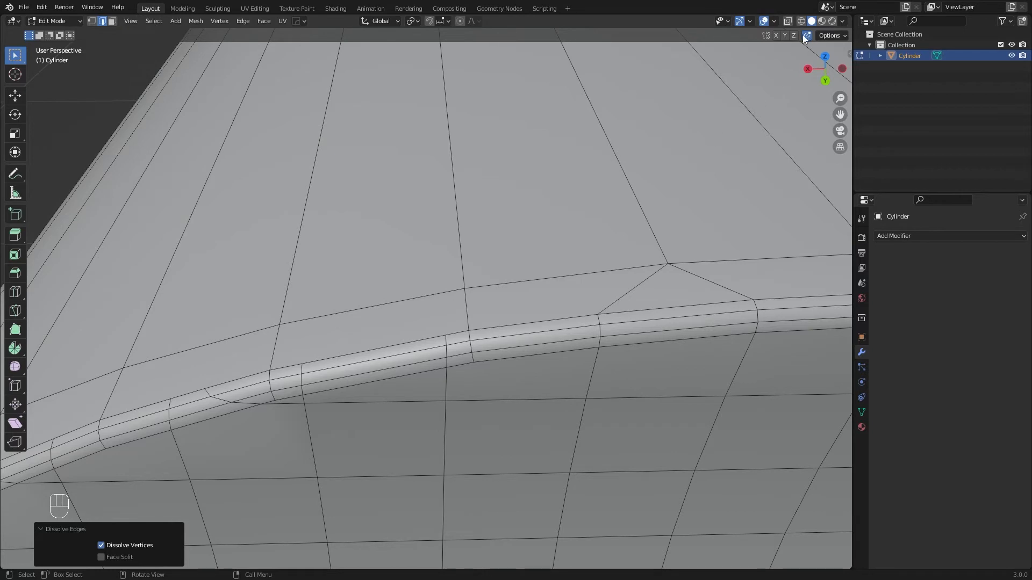
# Step: Slide the cross-bevel edge path below the middle support-loop vertex onto the neighbouring path, testing the merge by moving its upper vertex
pyautogui.press('1')
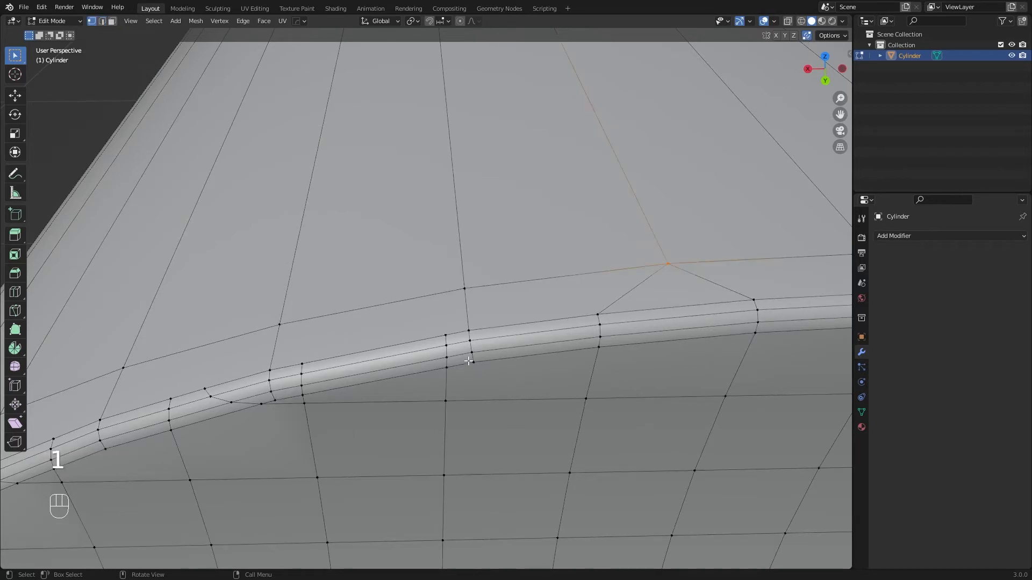
pyautogui.scroll(3, 469, 361)
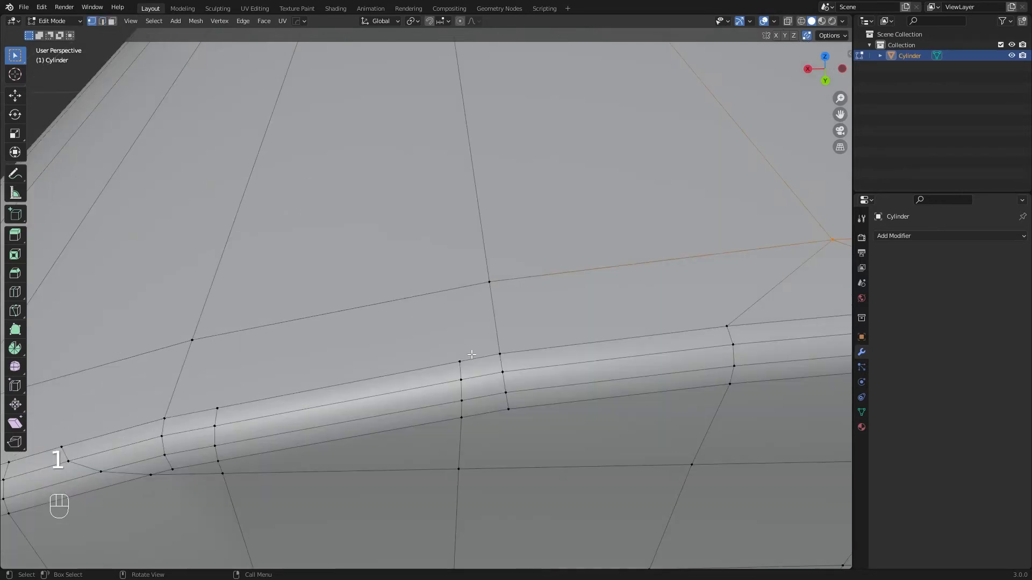
pyautogui.keyDown('alt'); pyautogui.click(510, 396); pyautogui.keyUp('alt')
pyautogui.press('g')
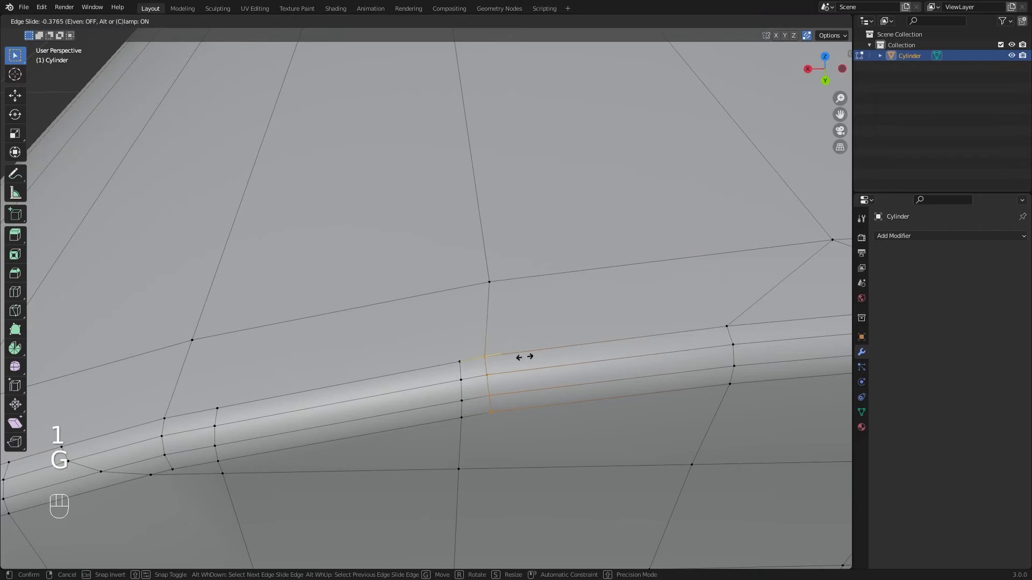
pyautogui.click(400, 365)
pyautogui.press('a')
pyautogui.press('a')
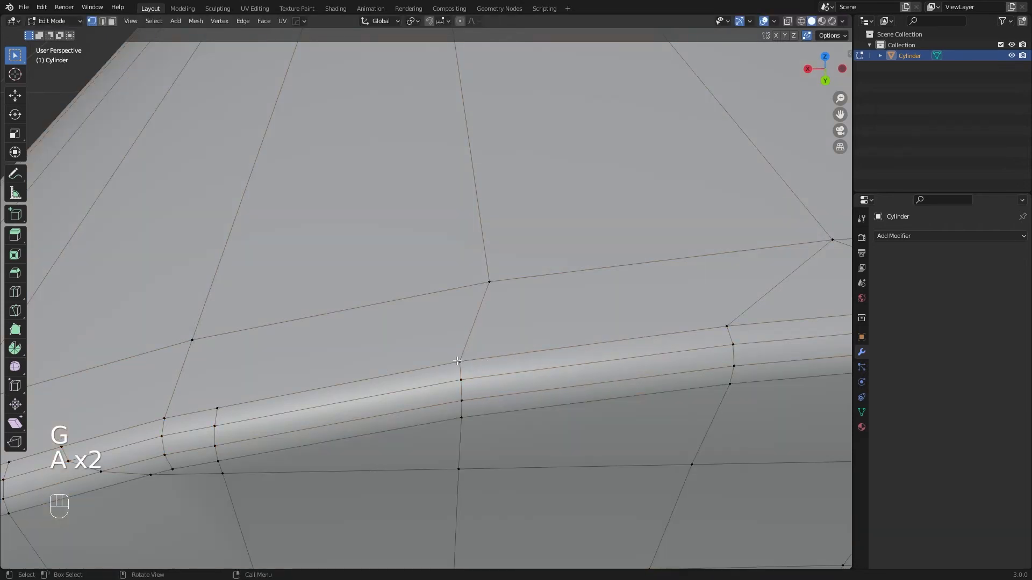
pyautogui.press('g')
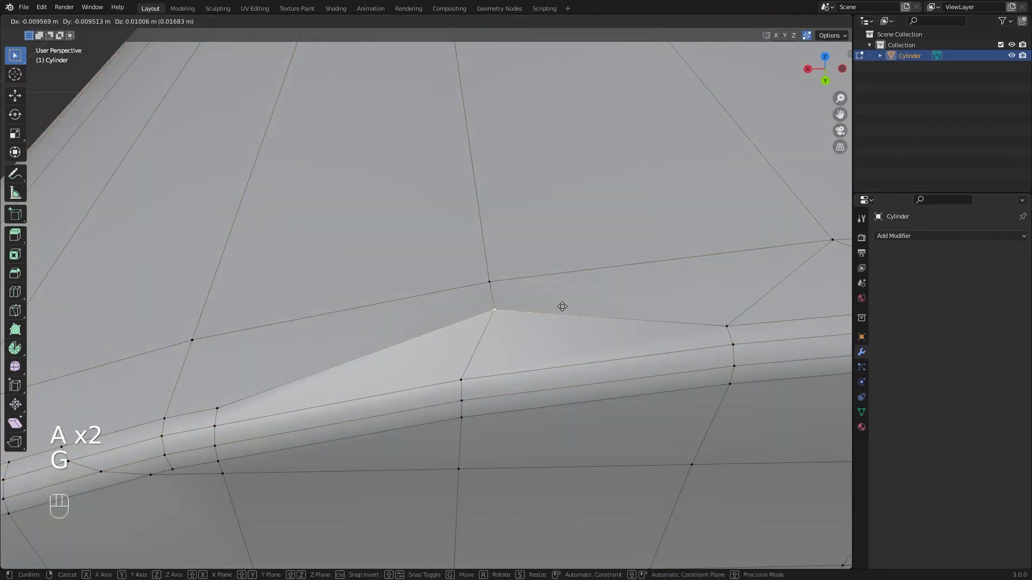
pyautogui.rightClick(552, 320)
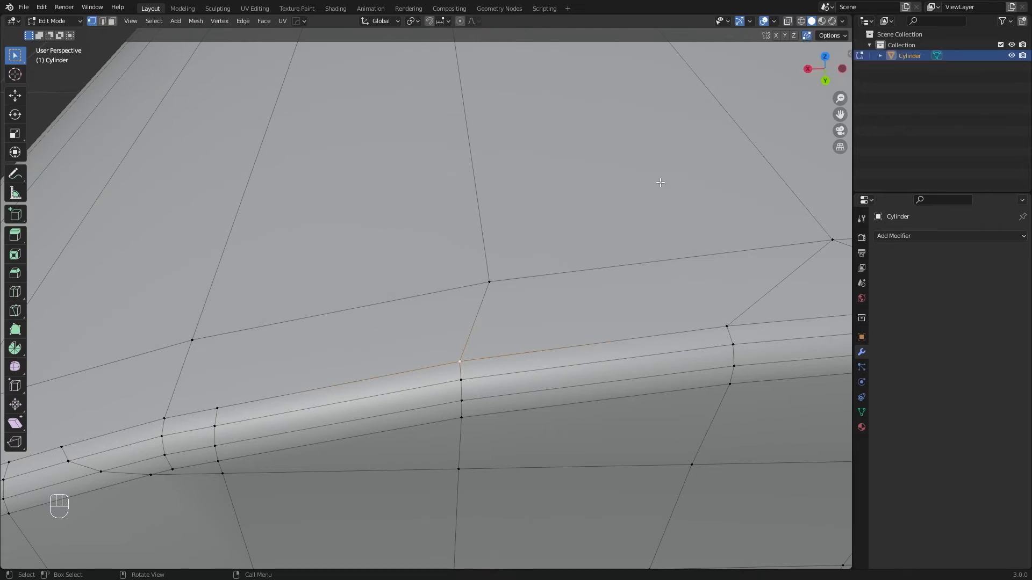
# Step: Undo the last edge slide and close the accidentally opened GeForce overlay
pyautogui.hotkey('ctrl', 'z')
pyautogui.hotkey('ctrl', 'z')
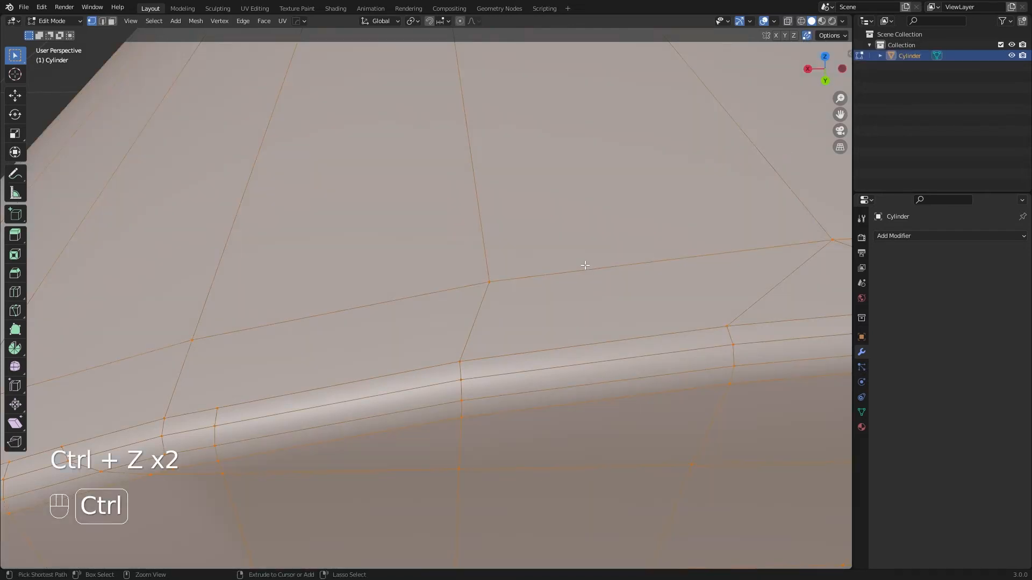
pyautogui.hotkey('ctrl', 'alt', 'z')
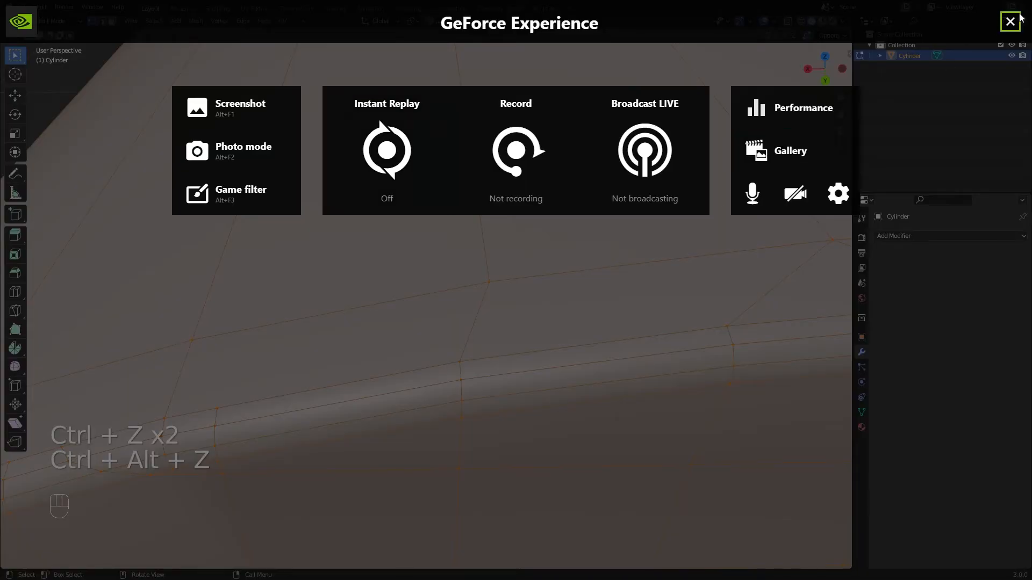
pyautogui.click(1009, 21)
pyautogui.hotkey('ctrl', 'z')
pyautogui.hotkey('ctrl', 'z')
# Step: With Auto Merge off, slide the same cross-bevel edge path fully onto the neighbouring path with a factor of -1
pyautogui.press('a')
pyautogui.press('a')
pyautogui.moveTo(488, 334); pyautogui.dragTo(541, 425)
pyautogui.press('g')
pyautogui.press('g')
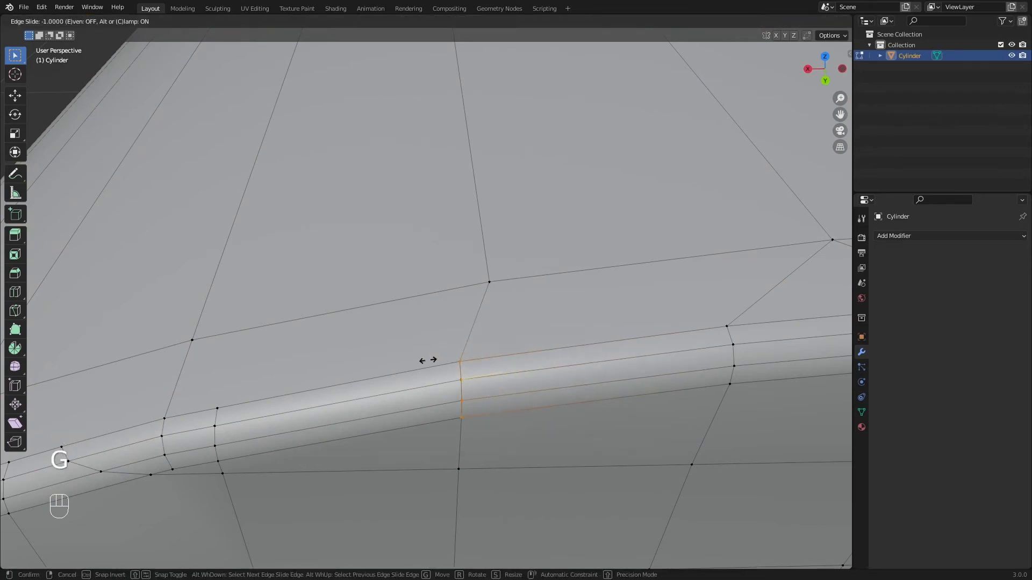
pyautogui.click(427, 360)
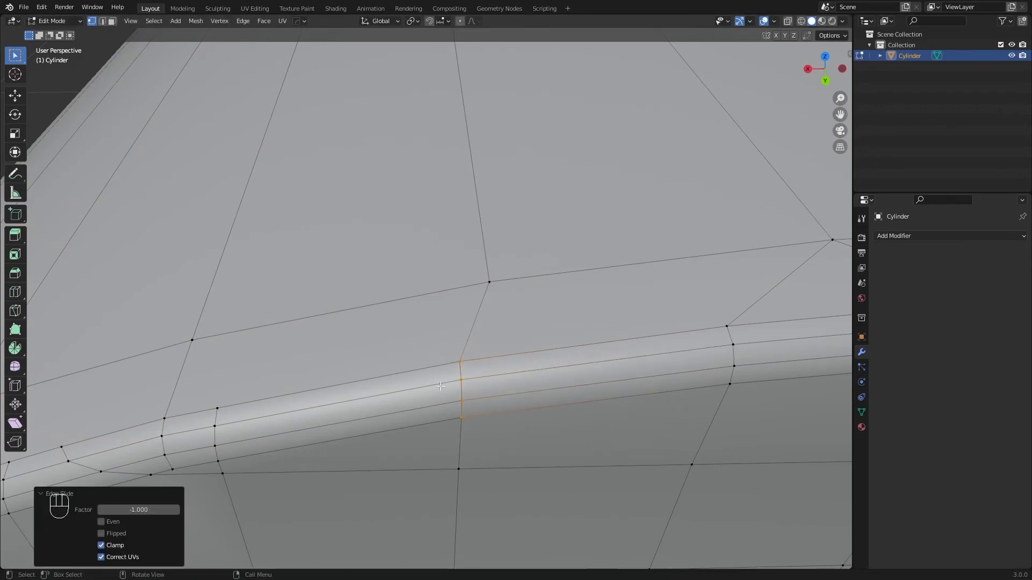
# Step: Check the path's upper vertex for an unmerged duplicate by moving it, cancel the move, and undo the edge slide
pyautogui.click(458, 364)
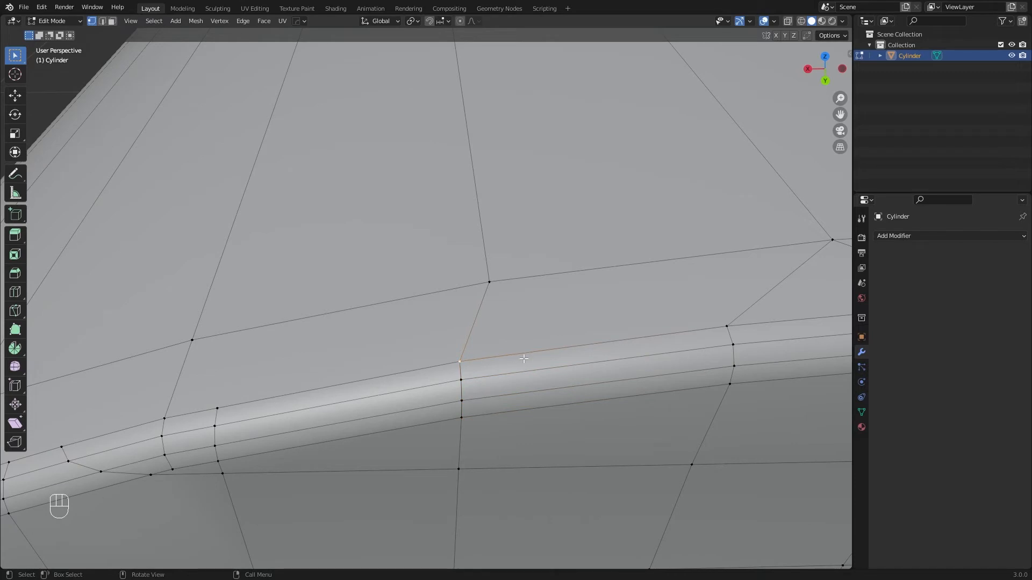
pyautogui.press('g')
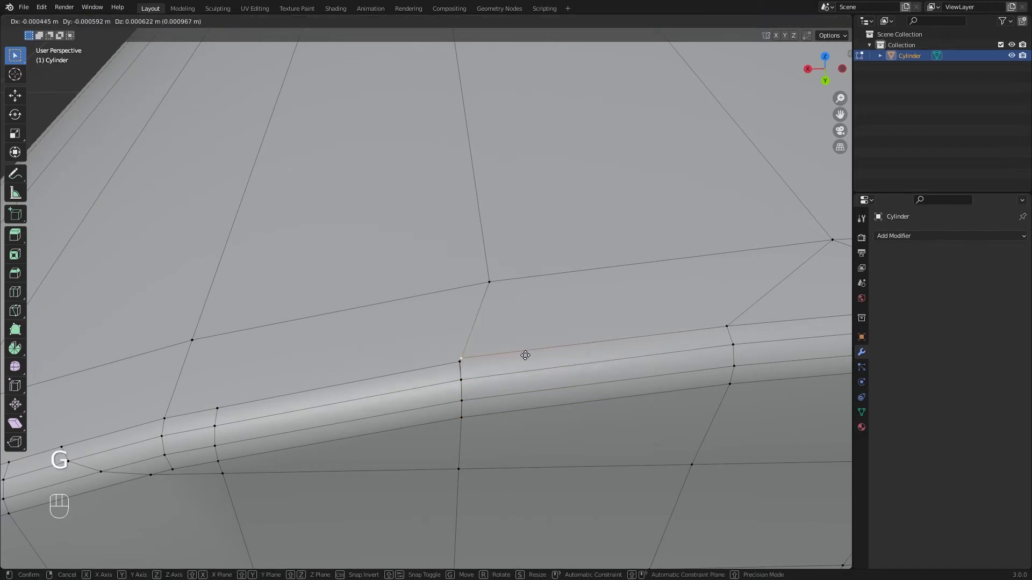
pyautogui.rightClick(527, 356)
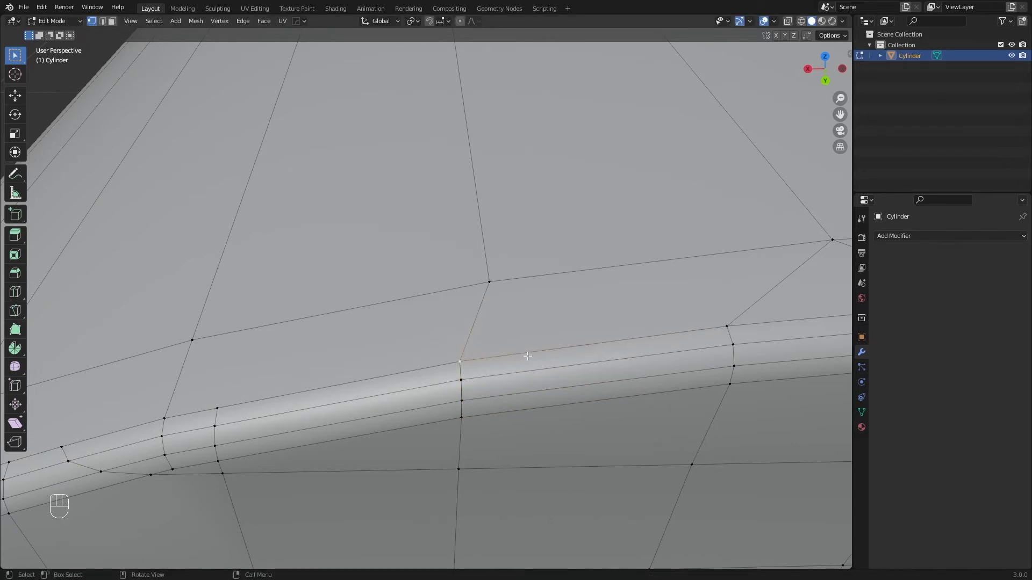
pyautogui.hotkey('ctrl', 'z')
pyautogui.hotkey('ctrl', 'z')
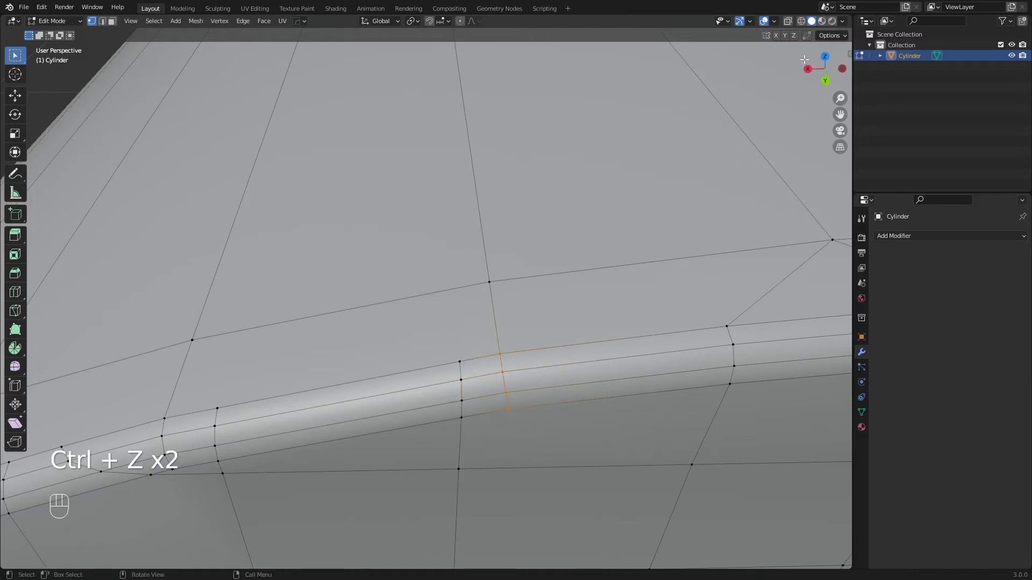
# Step: With Auto Merge on, slide the cross-bevel path fully onto the neighbouring path and test its upper vertex with a cancelled move
pyautogui.press('g')
pyautogui.press('g')
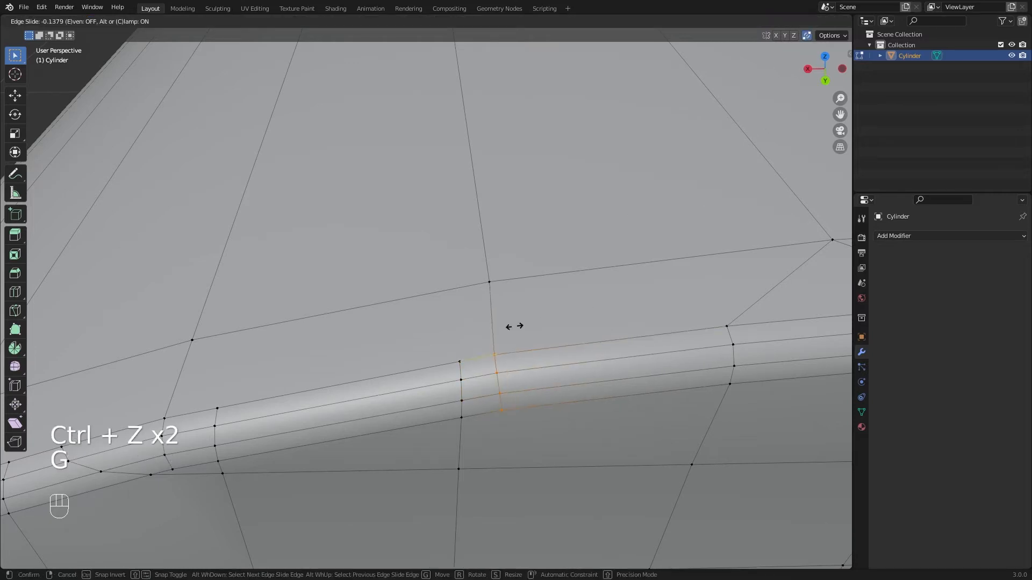
pyautogui.click(356, 336)
pyautogui.press('a')
pyautogui.press('a')
pyautogui.click(461, 360)
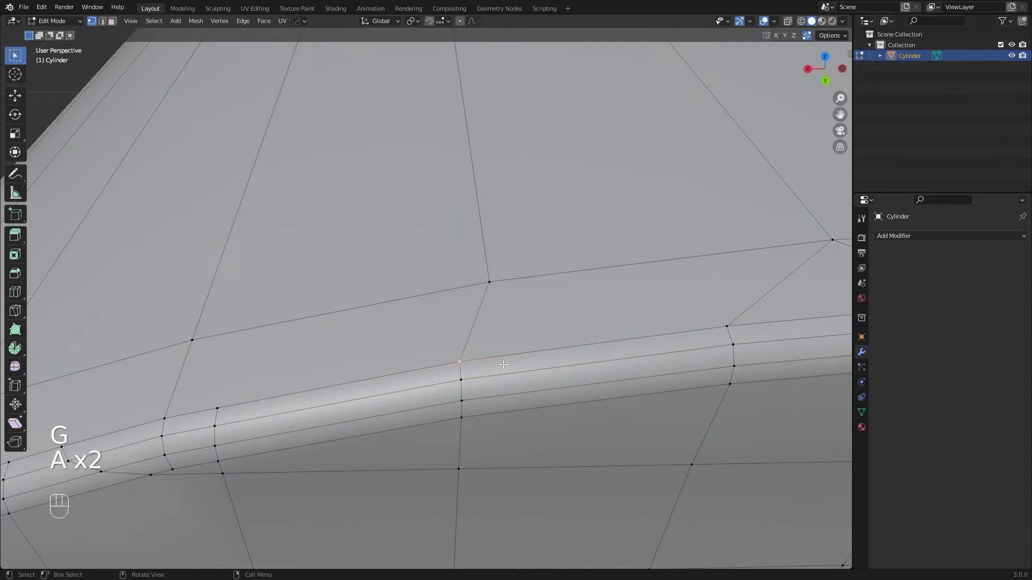
pyautogui.press('g')
pyautogui.rightClick(553, 346)
# Step: Select the diagonal edge path crossing the next stretch of the bevel and dissolve its edges
pyautogui.keyDown('shift'); pyautogui.moveTo(427, 490); pyautogui.dragTo(558, 387, button='middle'); pyautogui.keyUp('shift')
pyautogui.scroll(-5, 501, 398)
pyautogui.press('a')
pyautogui.press('a')
pyautogui.scroll(5, 476, 316)
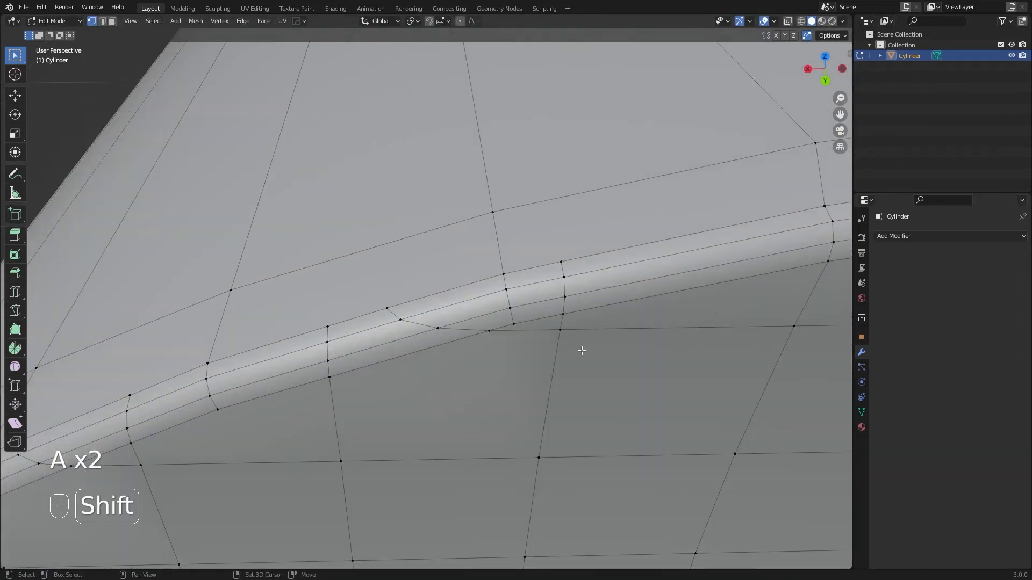
pyautogui.press('2')
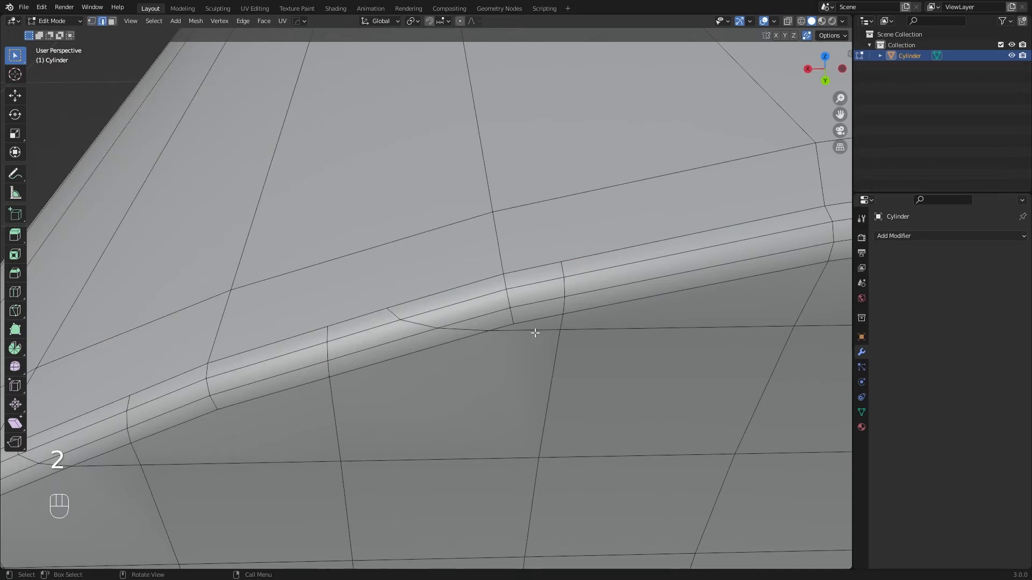
pyautogui.keyDown('ctrl'); pyautogui.click(394, 314); pyautogui.keyUp('ctrl')
pyautogui.press('x')
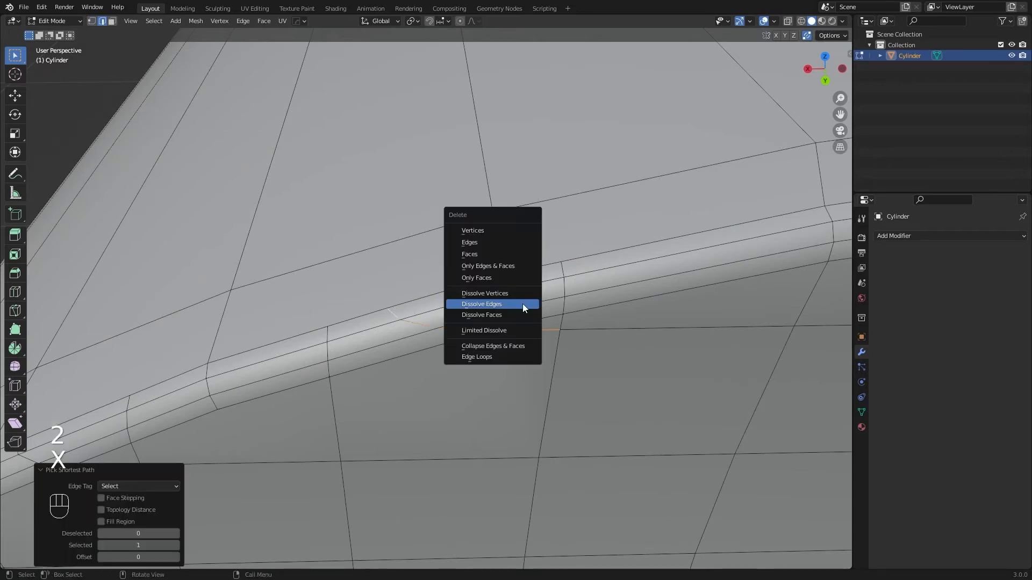
pyautogui.click(523, 303)
pyautogui.moveTo(603, 328); pyautogui.dragTo(593, 325, button='middle')
pyautogui.press('2')
pyautogui.click(461, 288)
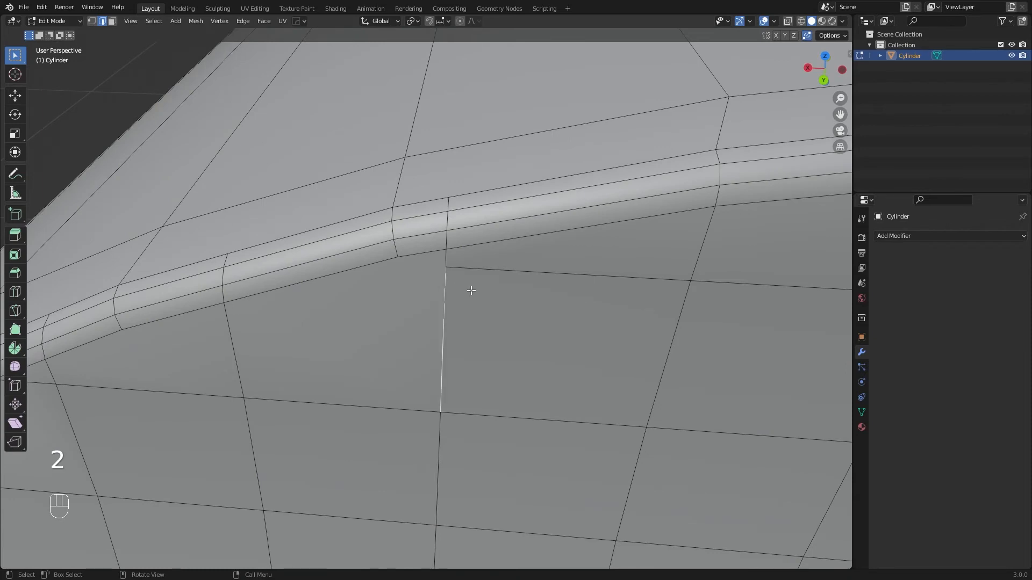
pyautogui.press('g')
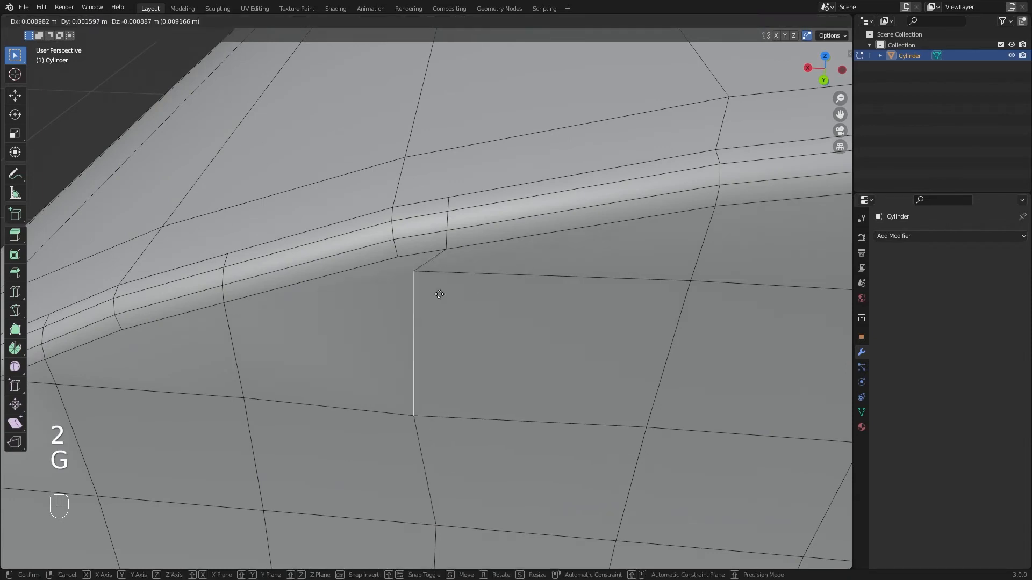
# Step: Slide the inner-wall vertex just below the bevel downward along its vertical edge, away from the rim, and clear the selection
pyautogui.press('1')
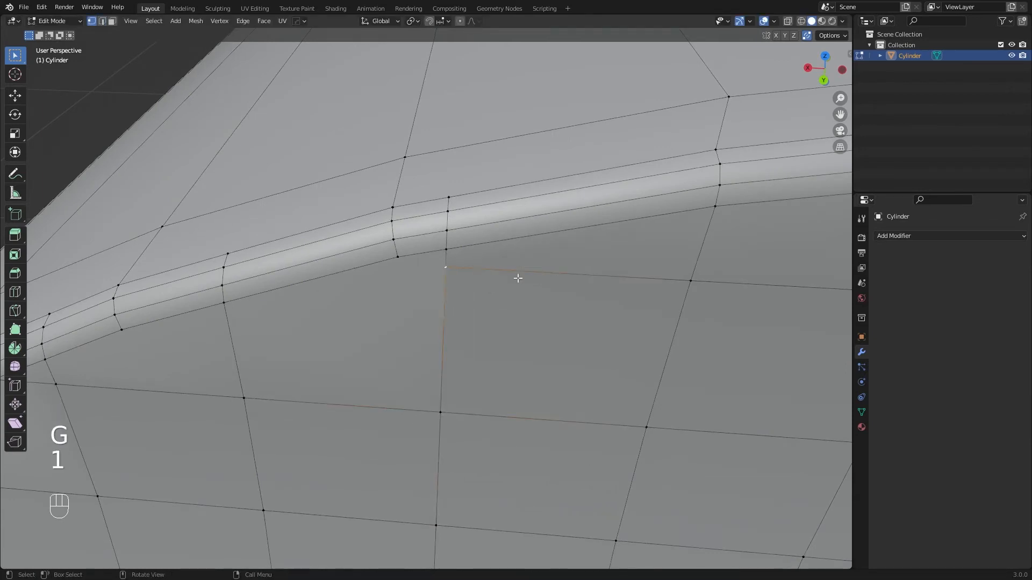
pyautogui.press('g')
pyautogui.press('g')
pyautogui.click(520, 324)
pyautogui.press('a')
pyautogui.press('a')
pyautogui.moveTo(537, 305); pyautogui.dragTo(533, 281, button='middle')
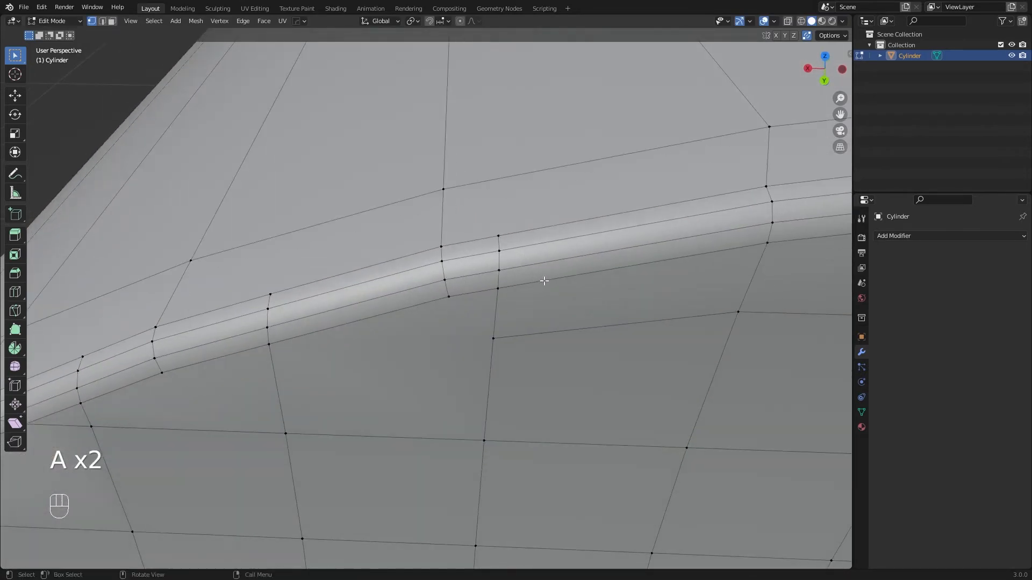
# Step: Slide the cross-bevel path above that vertex fully onto the neighbouring path connected to the support loop, merging the two
pyautogui.keyDown('alt'); pyautogui.click(506, 242); pyautogui.keyUp('alt')
pyautogui.press('g')
pyautogui.press('g')
pyautogui.click(417, 298)
# Step: Slide the inner-wall vertex down its vertical edge by 0.195, then towards the merged bevel corner by 0.224, cancelling a further move
pyautogui.click(493, 338)
pyautogui.press('g')
pyautogui.press('g')
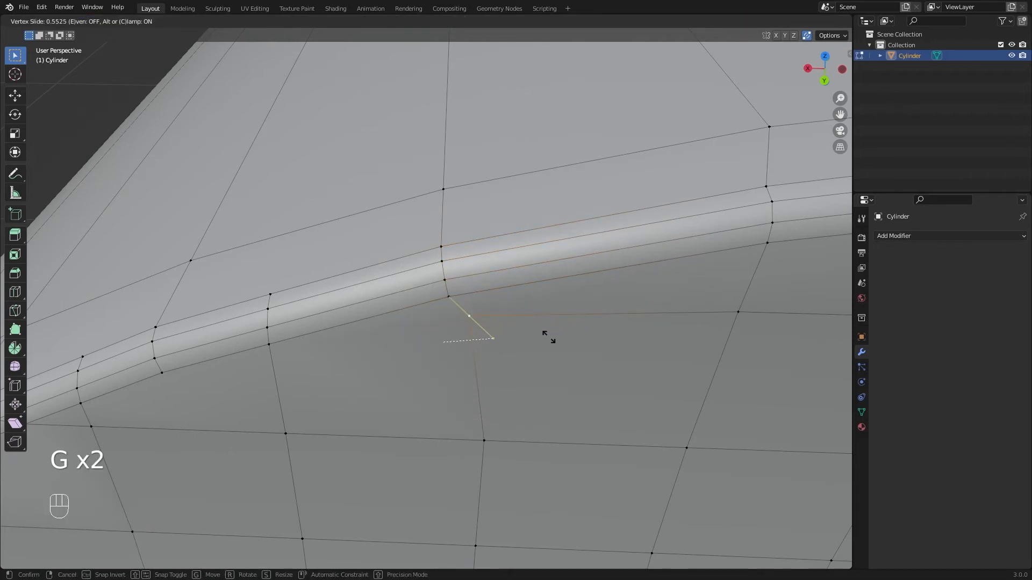
pyautogui.click(572, 350)
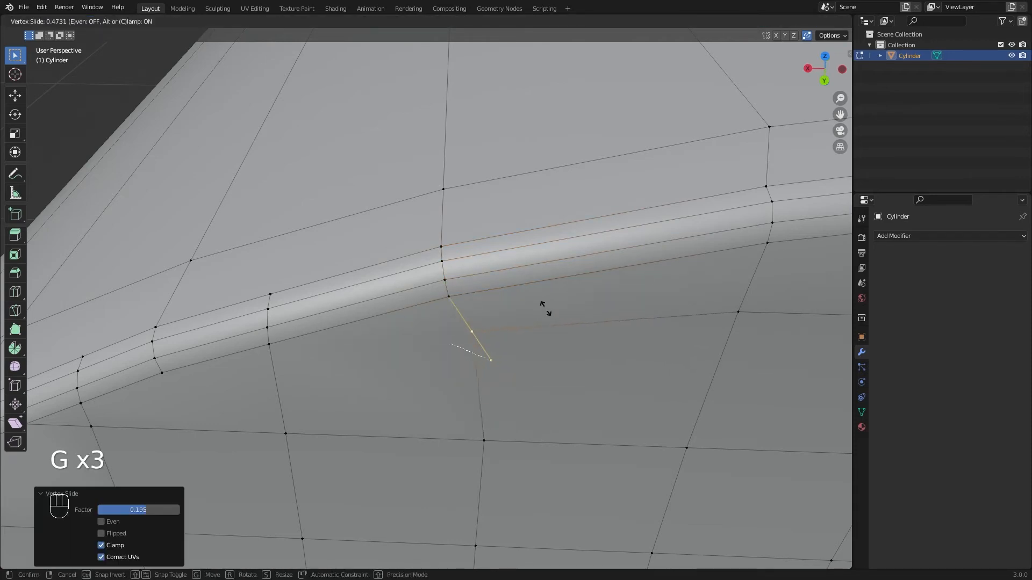
pyautogui.click(558, 327)
pyautogui.press('g')
pyautogui.press('g')
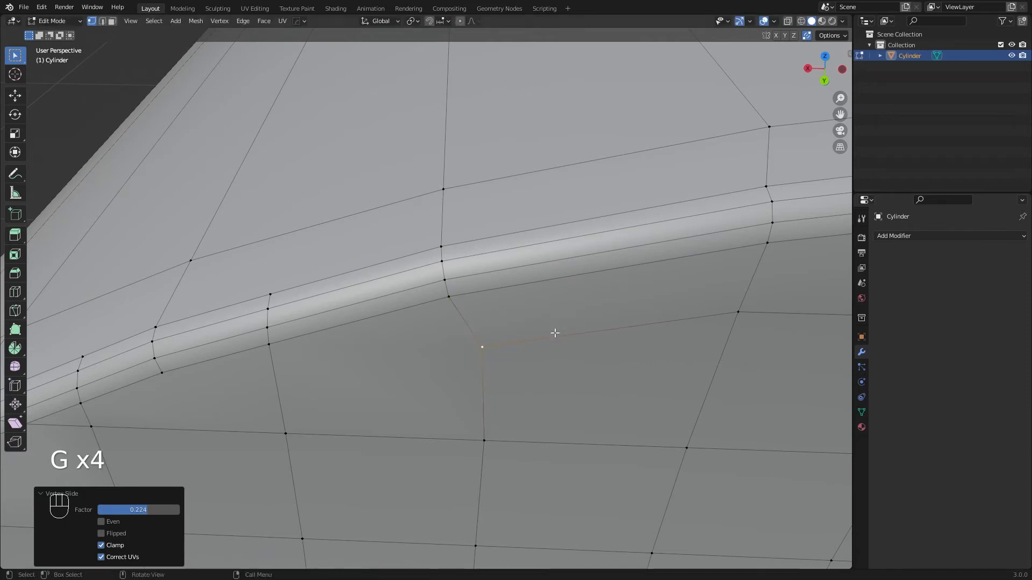
pyautogui.press('g')
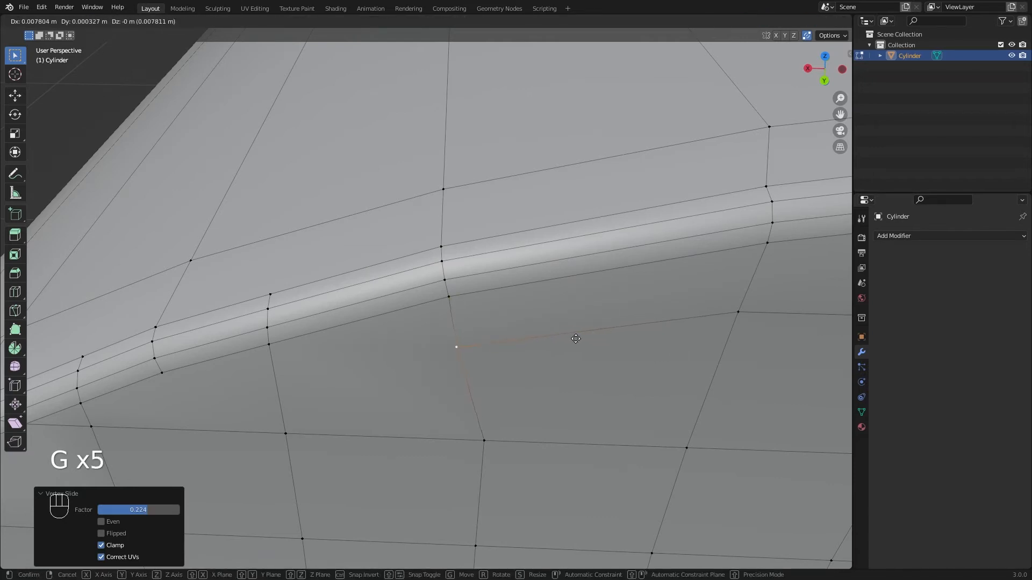
pyautogui.press('g')
pyautogui.click(586, 339)
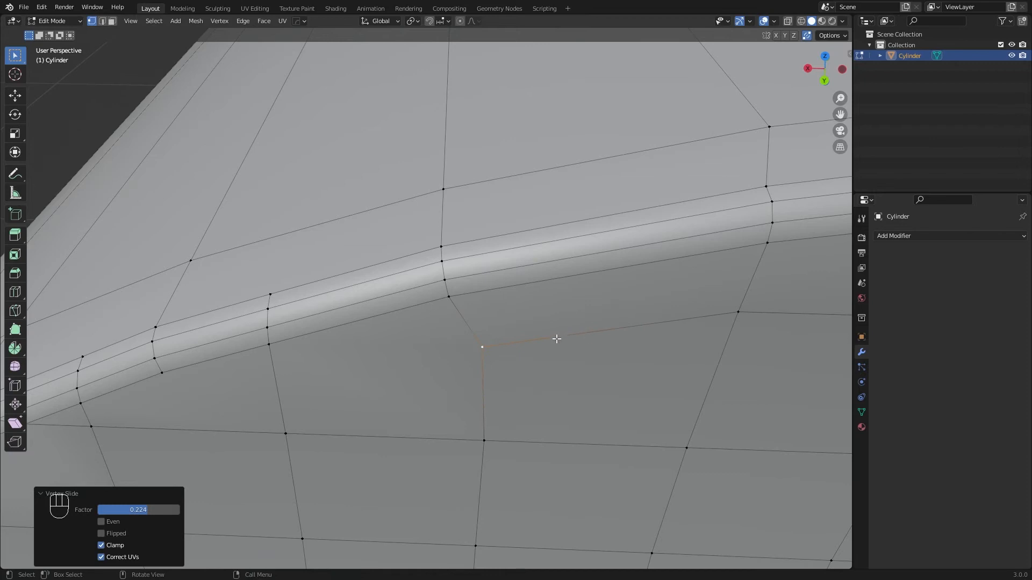
# Step: Examine the cleaned bevel's shading in Object Mode, then return to Edit Mode with nothing selected
pyautogui.moveTo(558, 339); pyautogui.dragTo(581, 336, button='middle')
pyautogui.press('a')
pyautogui.press('a')
pyautogui.press('Tab')
pyautogui.moveTo(657, 299); pyautogui.dragTo(623, 274, button='middle')
pyautogui.press('Tab')
pyautogui.press('a')
pyautogui.press('a')
# Step: Knife-cut from the repositioned inner-wall vertex across the next vertical edge to the following lower bevel vertex
pyautogui.scroll(4, 504, 260)
pyautogui.keyDown('shift'); pyautogui.moveTo(505, 260); pyautogui.dragTo(544, 249, button='middle'); pyautogui.keyUp('shift')
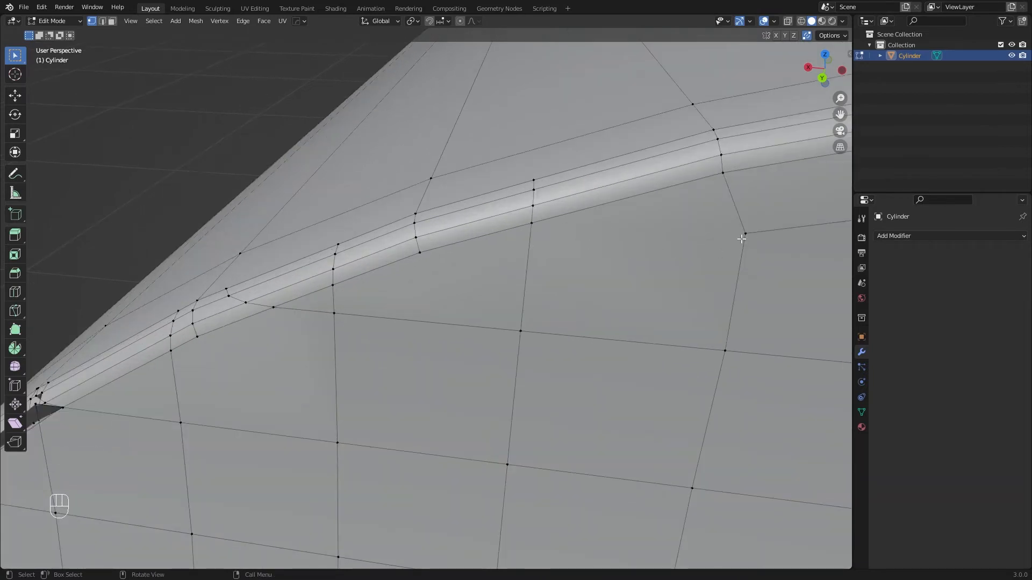
pyautogui.press('k')
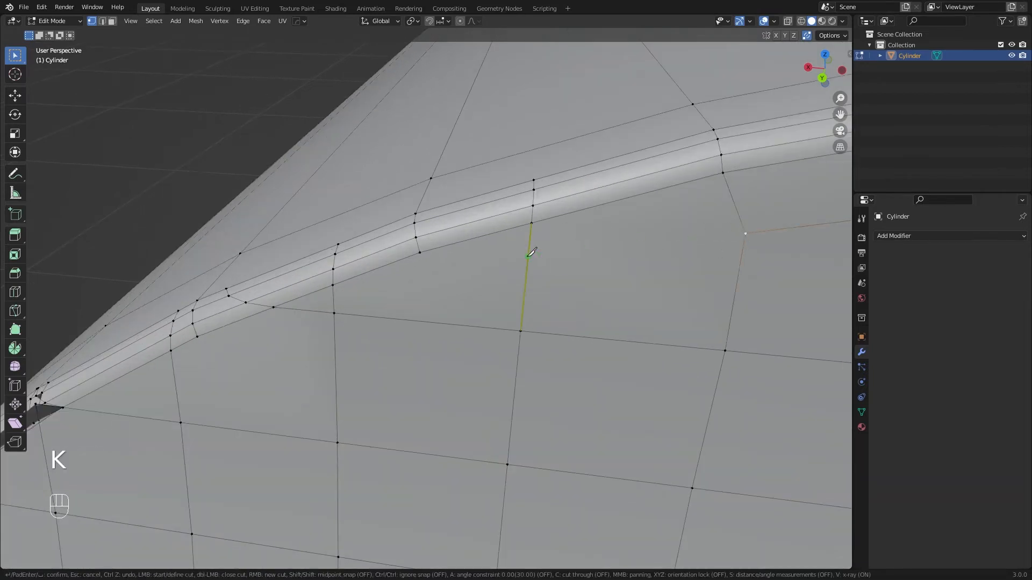
pyautogui.click(746, 233)
pyautogui.click(525, 283)
pyautogui.click(419, 252)
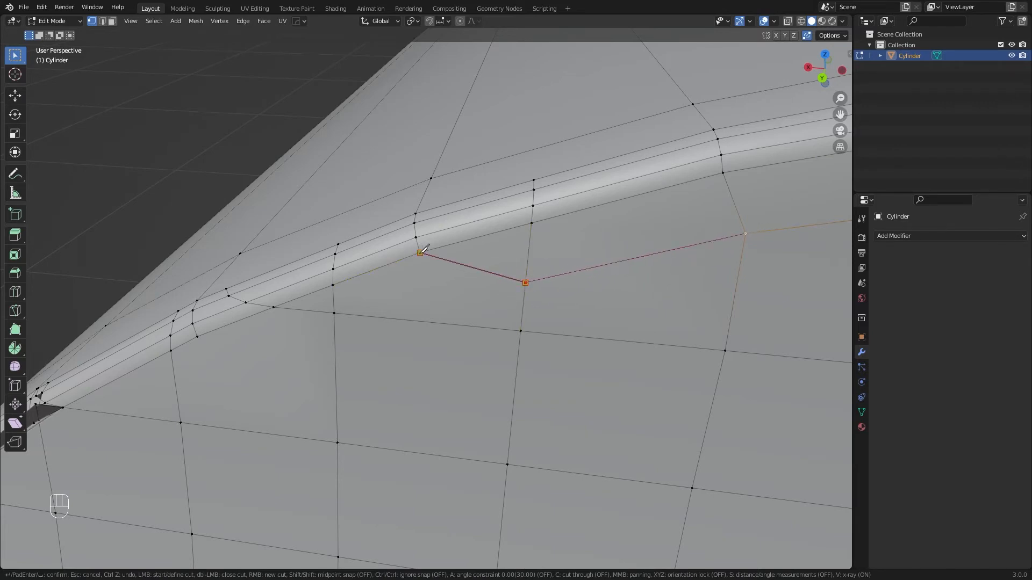
pyautogui.press('Return')
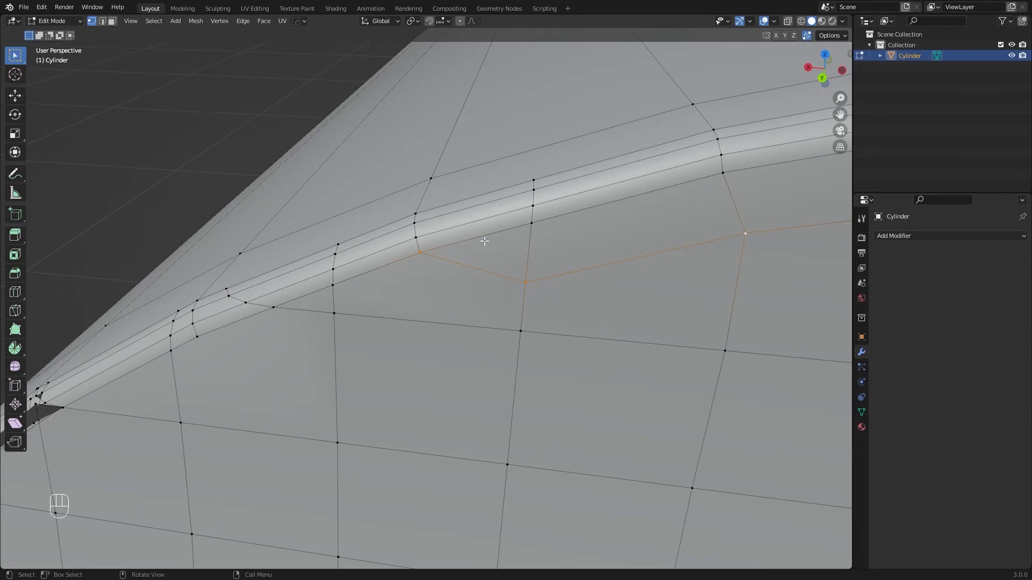
# Step: Examine the surface around the new knife cut in Object Mode, then resume mesh editing on the next rim stretch
pyautogui.keyDown('shift'); pyautogui.moveTo(485, 241); pyautogui.dragTo(514, 254, button='middle'); pyautogui.keyUp('shift')
pyautogui.press('a')
pyautogui.press('a')
pyautogui.scroll(-4, 515, 255)
pyautogui.press('Tab')
pyautogui.moveTo(593, 279); pyautogui.dragTo(506, 257, button='middle')
pyautogui.press('Tab')
pyautogui.press('a')
pyautogui.press('a')
# Step: Slide the next inner-wall vertex below the bevel down its vertical edge and clear the selection
pyautogui.scroll(3, 537, 250)
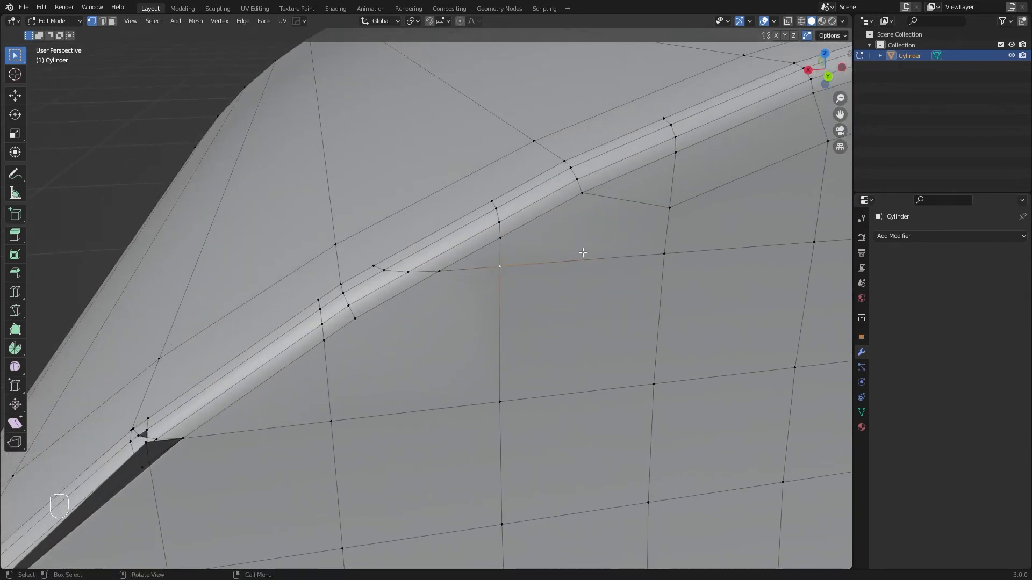
pyautogui.press('g')
pyautogui.press('g')
pyautogui.click(591, 288)
pyautogui.press('a')
pyautogui.press('a')
# Step: Dissolve the diagonal edge path running from the lowered inner-wall vertex across the bevel to its upper edge
pyautogui.keyDown('shift'); pyautogui.moveTo(567, 272); pyautogui.dragTo(587, 276, button='middle'); pyautogui.keyUp('shift')
pyautogui.press('2')
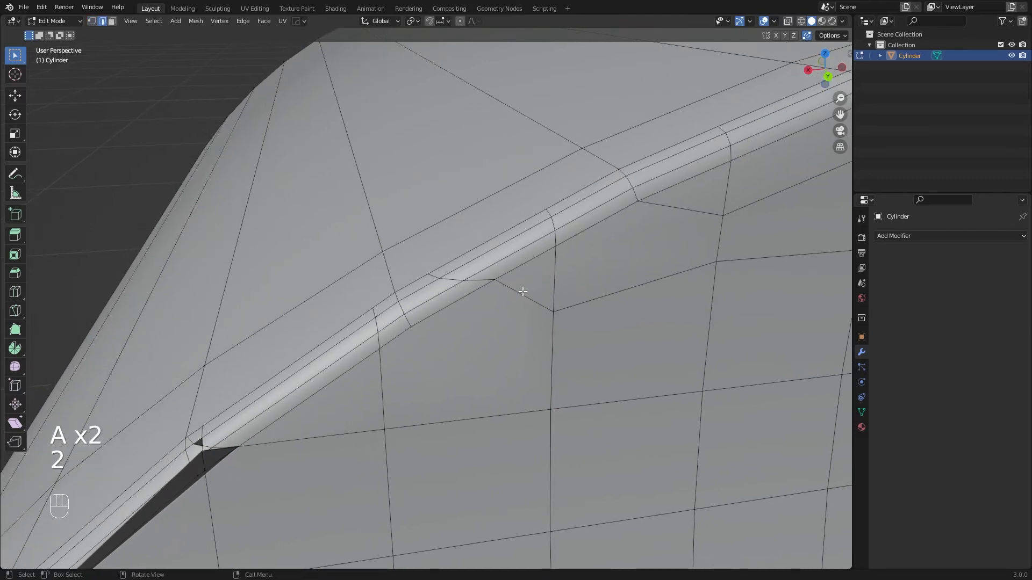
pyautogui.keyDown('ctrl'); pyautogui.click(430, 274); pyautogui.keyUp('ctrl')
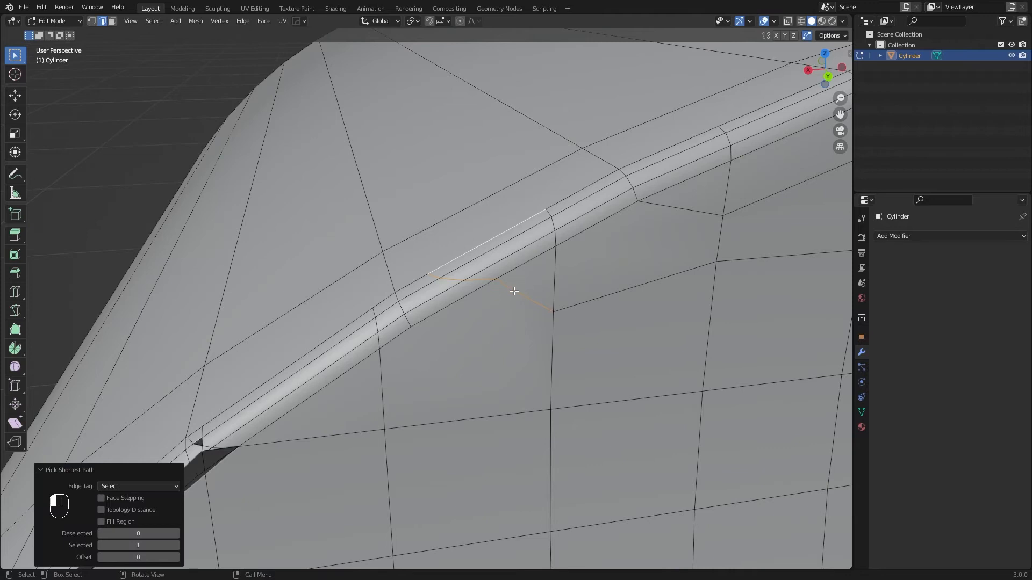
pyautogui.keyDown('ctrl'); pyautogui.click(436, 275); pyautogui.keyUp('ctrl')
pyautogui.press('x')
pyautogui.click(556, 271)
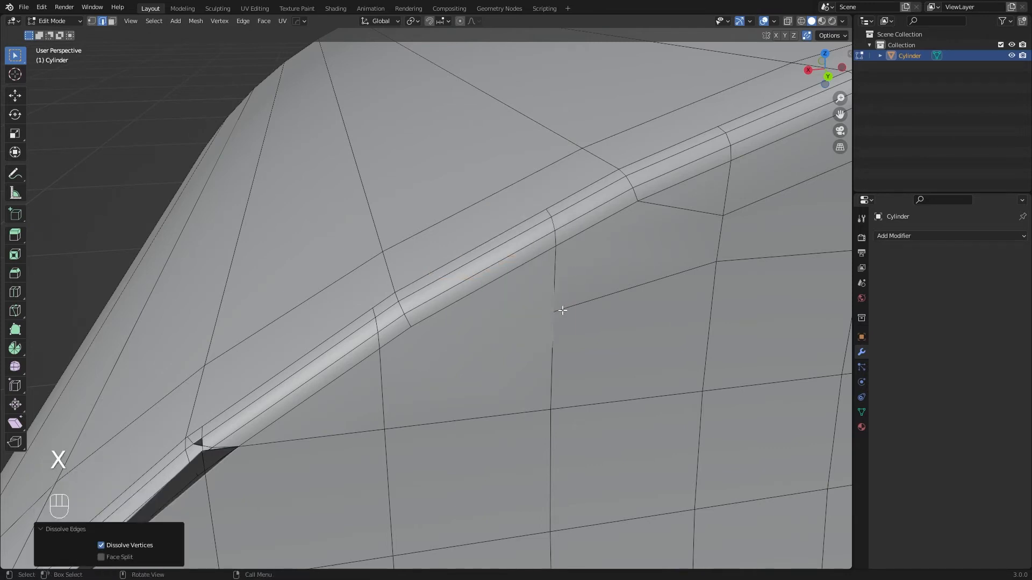
# Step: Slide the lowered inner-wall vertex slightly back up its vertical edge and clear the selection
pyautogui.click(588, 304)
pyautogui.press('1')
pyautogui.press('g')
pyautogui.press('g')
pyautogui.click(611, 293)
pyautogui.press('a')
pyautogui.press('a')
# Step: Edge-slide the cross-bevel edges above that inner-wall vertex slightly down along the bevel, by a factor of about 0.1
pyautogui.moveTo(541, 201); pyautogui.dragTo(584, 273)
pyautogui.press('g')
pyautogui.press('g')
pyautogui.click(589, 259)
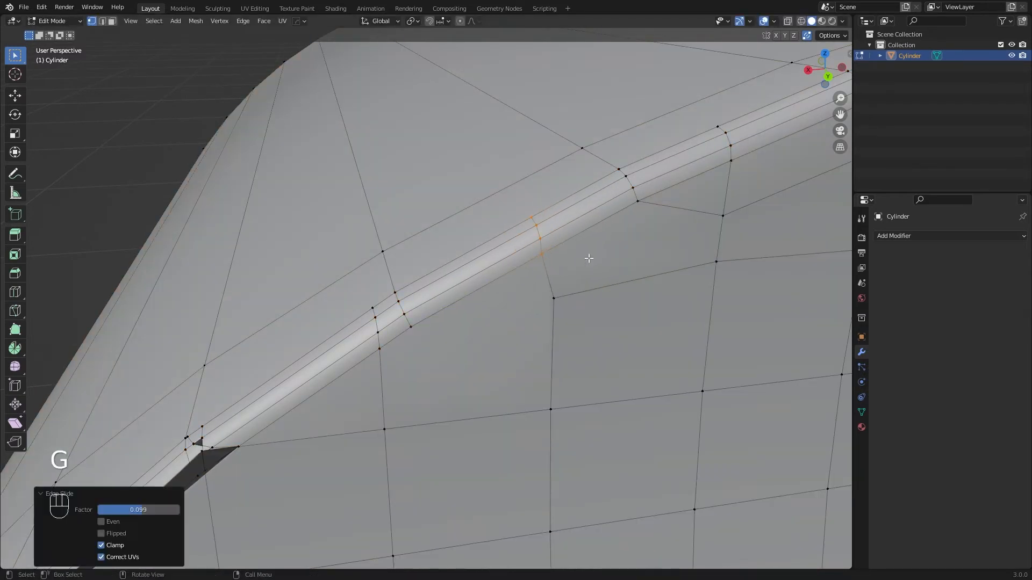
# Step: Inspect the bevel's shading in Object Mode with MatCap lighting, restore Studio lighting and return to Edit Mode
pyautogui.press('Tab')
pyautogui.scroll(-3, 634, 246)
pyautogui.press('Tab')
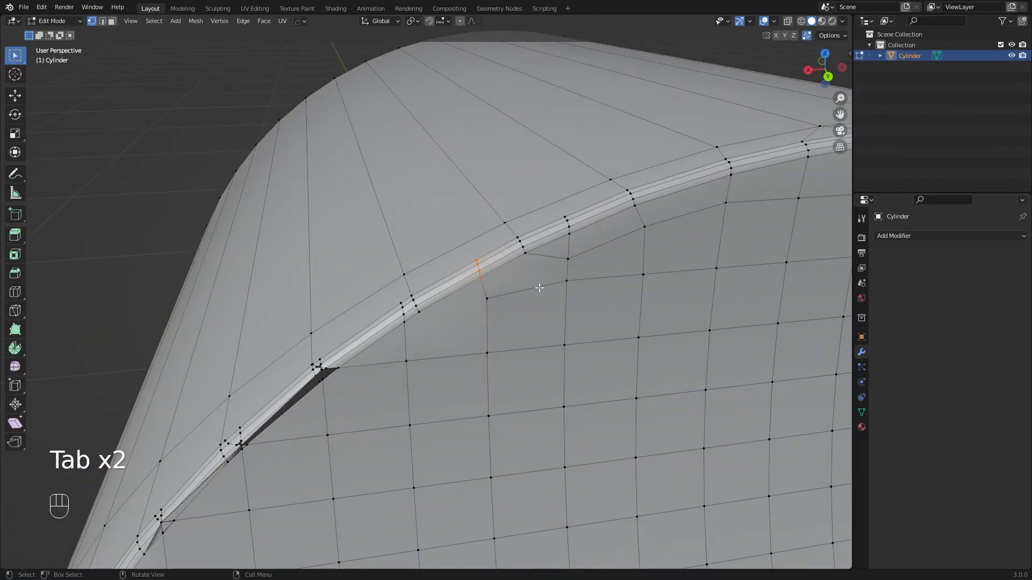
pyautogui.press('Tab')
pyautogui.moveTo(508, 292); pyautogui.dragTo(515, 267, button='middle')
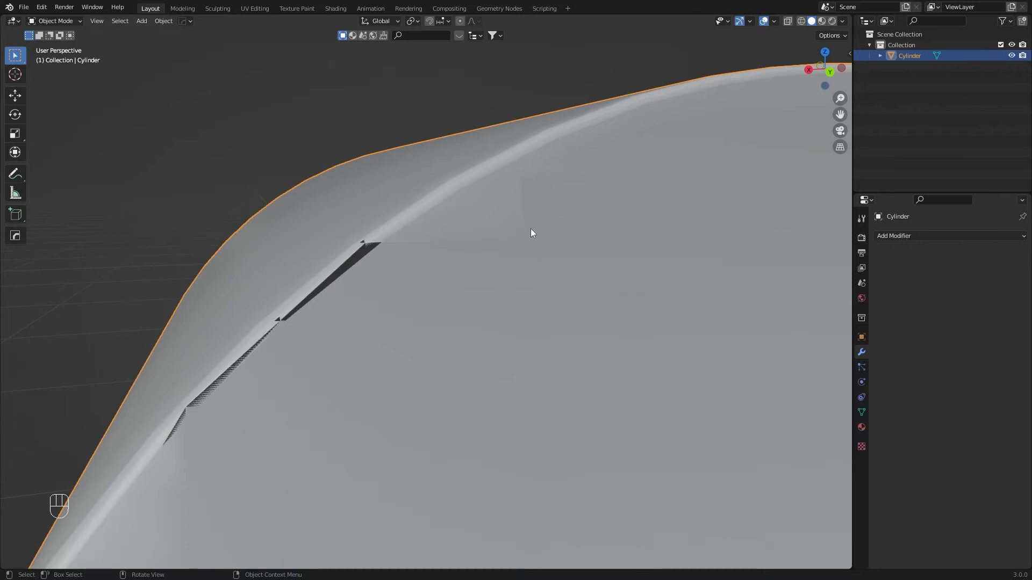
pyautogui.keyDown('shift'); pyautogui.moveTo(574, 215); pyautogui.dragTo(618, 200, button='middle'); pyautogui.keyUp('shift')
pyautogui.click(842, 21)
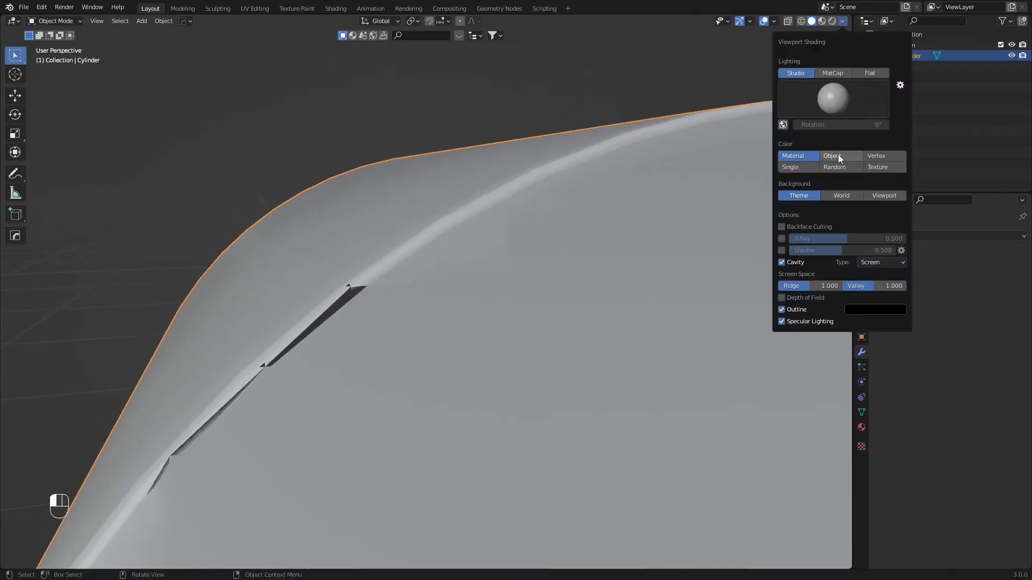
pyautogui.click(839, 75)
pyautogui.moveTo(535, 170)
pyautogui.keyDown('shift'); pyautogui.mouseDown(button='middle')
pyautogui.moveTo(491, 213)
pyautogui.moveTo(601, 229)
pyautogui.mouseUp(button='middle'); pyautogui.keyUp('shift')
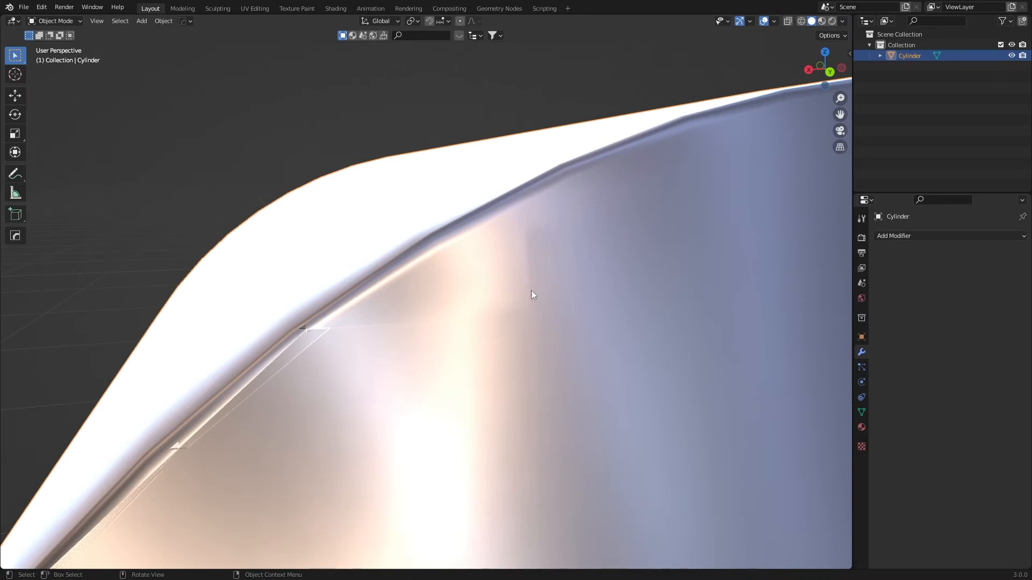
pyautogui.click(842, 22)
pyautogui.click(800, 75)
pyautogui.press('Tab')
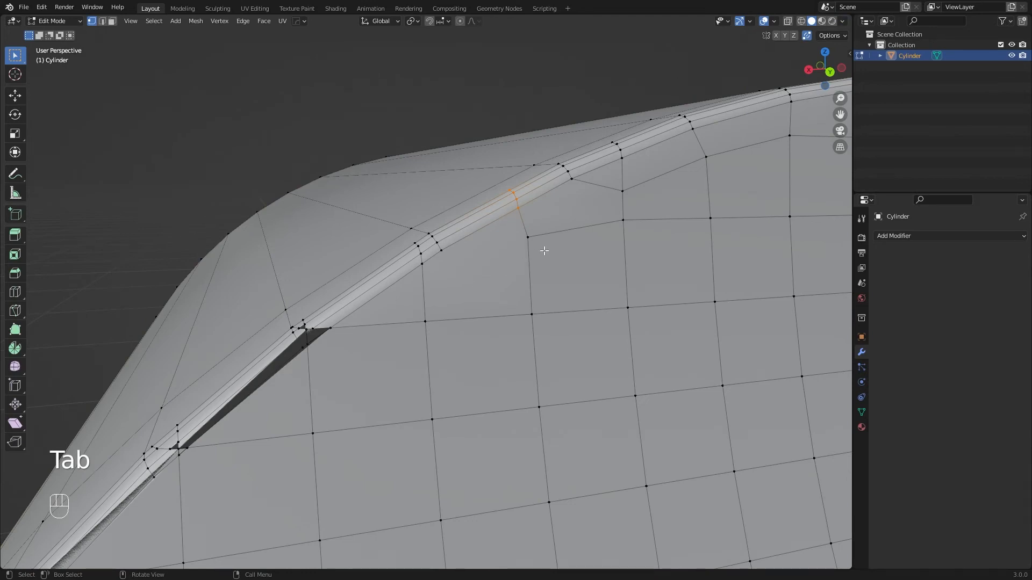
# Step: Slide the next cross-bevel vertex column along the bevel onto the neighbouring column to merge them
pyautogui.moveTo(406, 237); pyautogui.dragTo(428, 278)
pyautogui.press('g')
pyautogui.click(611, 214)
pyautogui.press('a')
pyautogui.press('a')
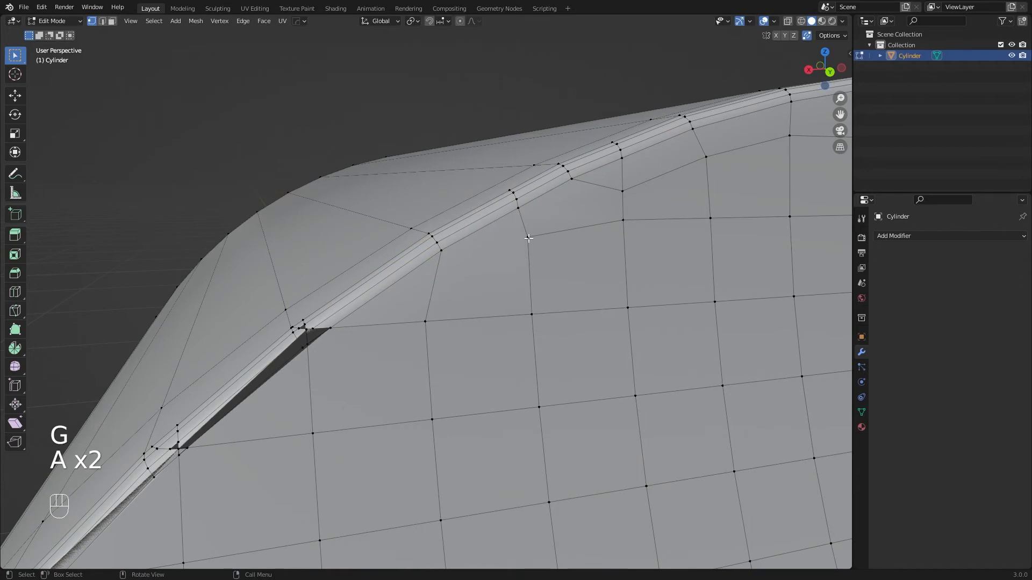
# Step: Knife-cut from the lowered inner-wall vertex to the merged column's lower bevel vertex and check the shading in Object Mode
pyautogui.press('k')
pyautogui.click(527, 237)
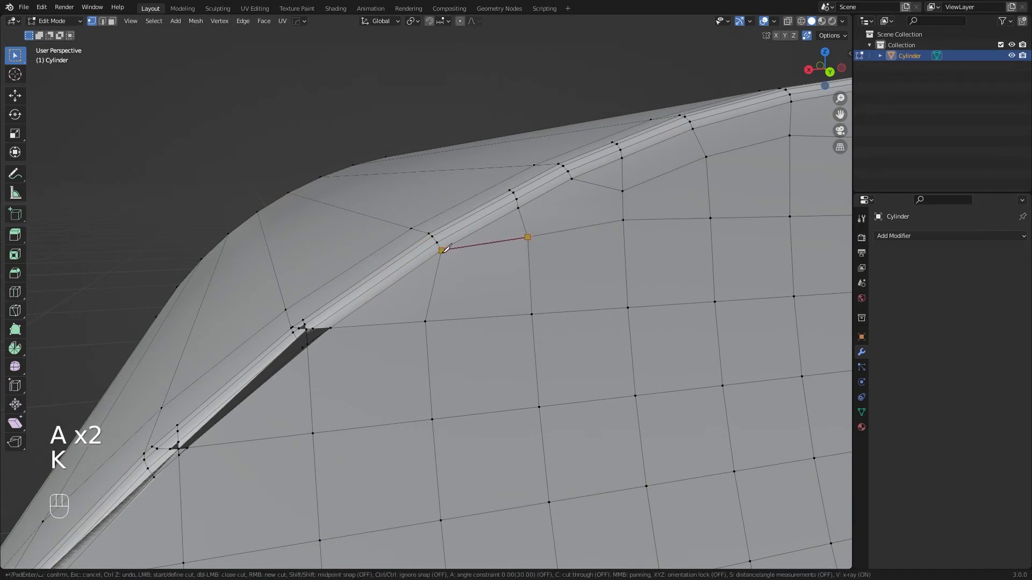
pyautogui.press('Return')
pyautogui.press('Tab')
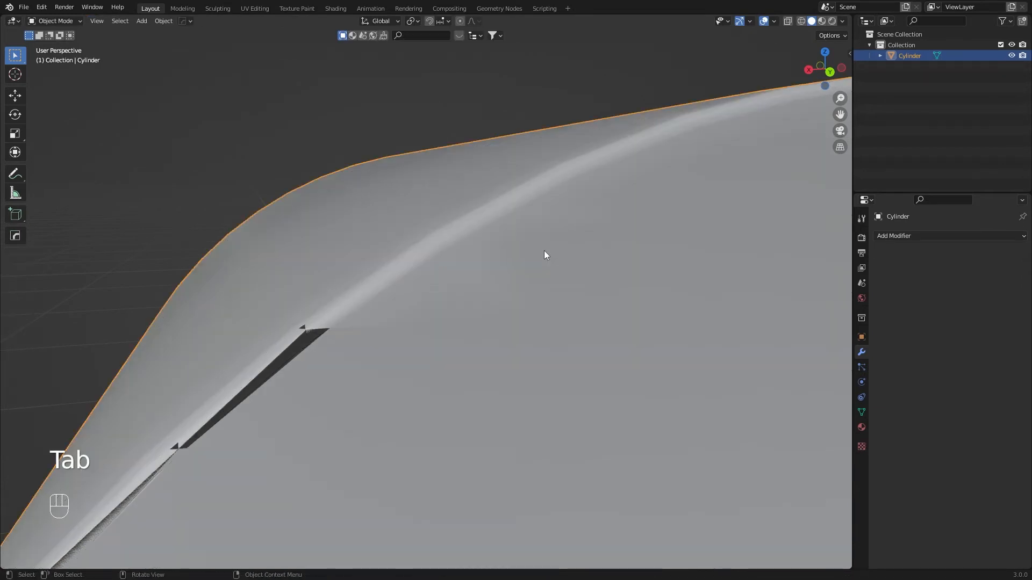
pyautogui.moveTo(527, 257); pyautogui.dragTo(500, 269, button='middle')
pyautogui.press('Tab')
pyautogui.press('a')
pyautogui.press('a')
# Step: Slide the inner-wall vertex overlapping the bevel at the first dark gap down its vertical edge to clear the bevel
pyautogui.scroll(3, 497, 272)
pyautogui.keyDown('shift'); pyautogui.moveTo(530, 342); pyautogui.dragTo(546, 276, button='middle'); pyautogui.keyUp('shift')
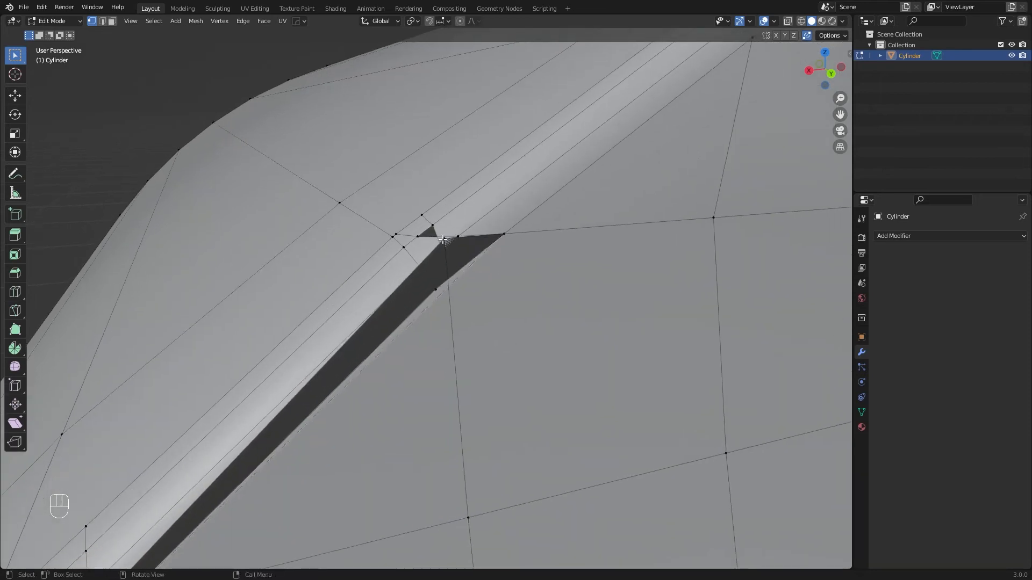
pyautogui.press('g')
pyautogui.press('g')
pyautogui.click(559, 368)
pyautogui.press('g')
pyautogui.press('g')
pyautogui.click(584, 362)
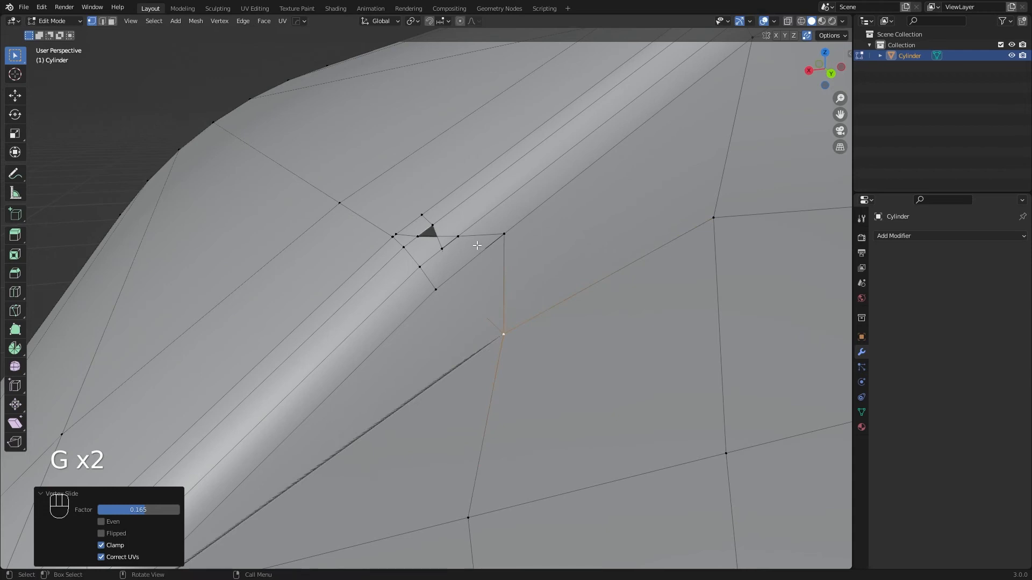
# Step: Edge-slide the diagonal cross-bevel path above the lowered vertex fully onto the crossing column to merge them
pyautogui.click(401, 235)
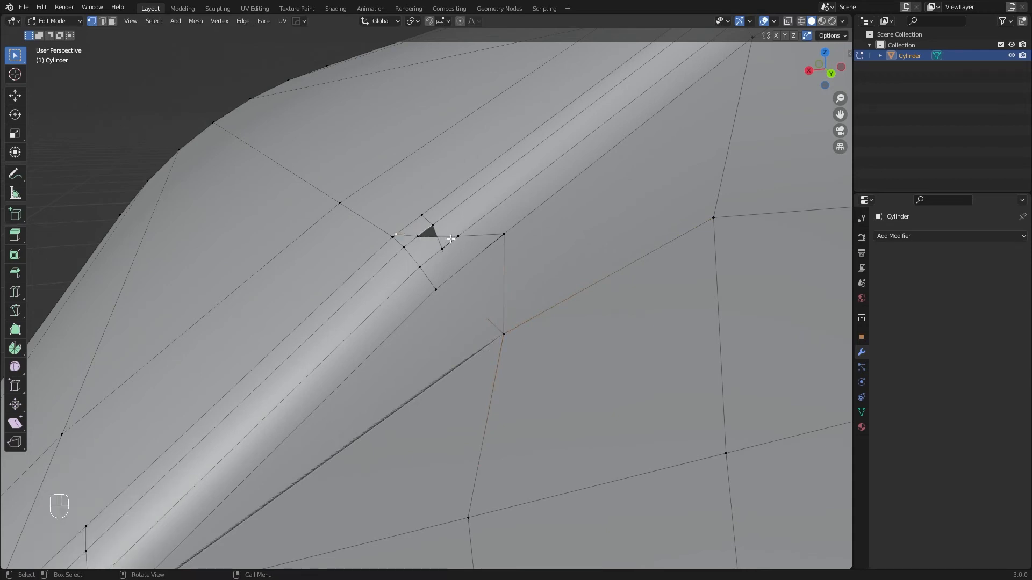
pyautogui.keyDown('ctrl'); pyautogui.click(505, 236); pyautogui.keyUp('ctrl')
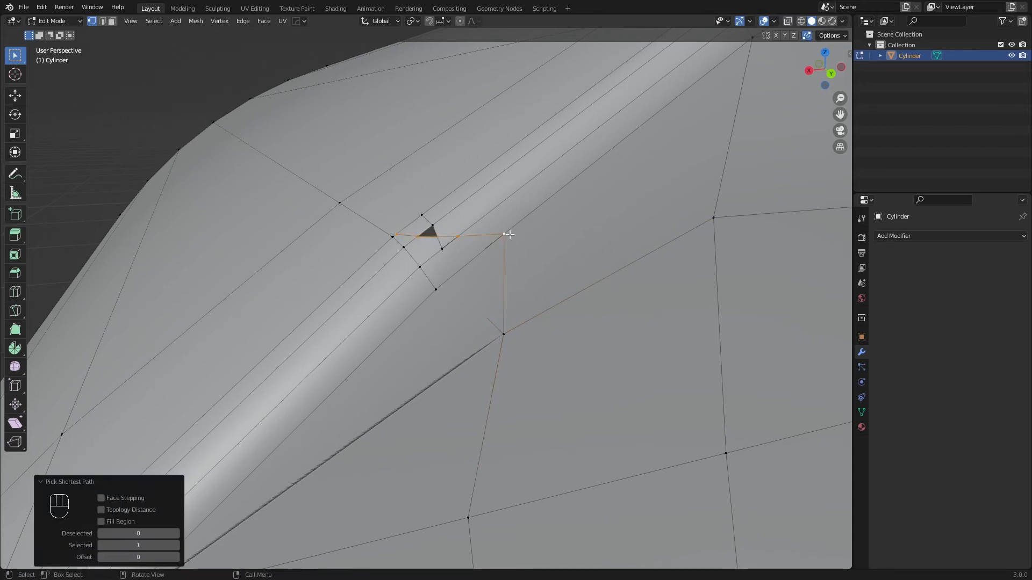
pyautogui.press('g')
pyautogui.press('g')
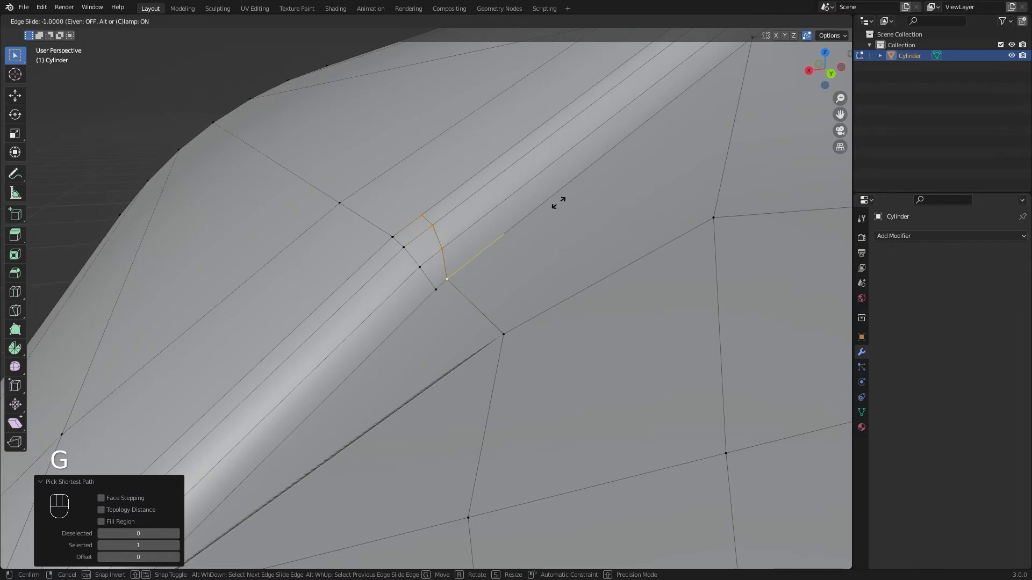
pyautogui.click(559, 203)
pyautogui.press('a')
pyautogui.press('a')
# Step: Edge-slide the merged cross-bevel column by a factor of 1 onto the adjacent column and clear the selection
pyautogui.press('2')
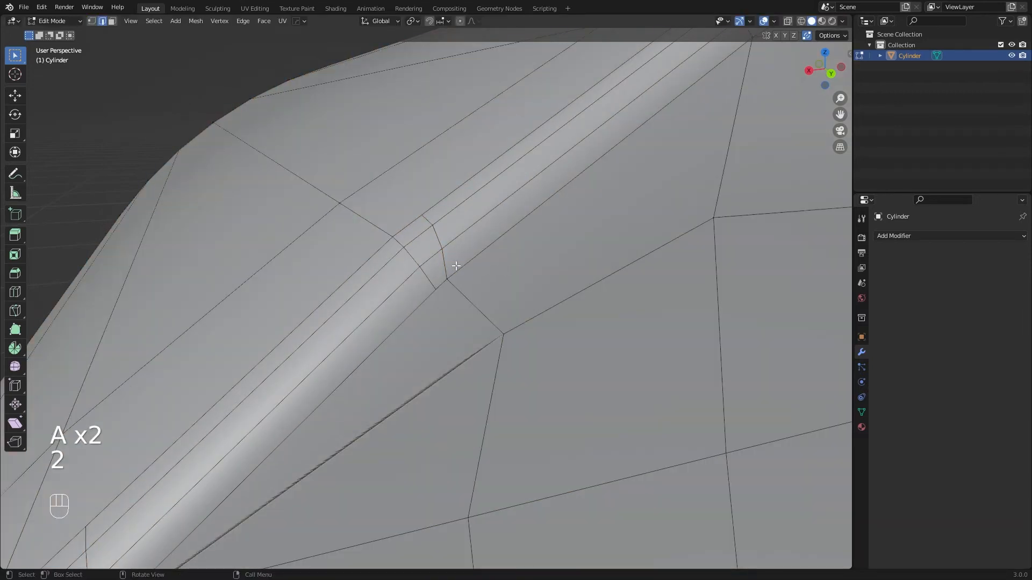
pyautogui.moveTo(420, 209); pyautogui.dragTo(497, 298)
pyautogui.press('a')
pyautogui.press('a')
pyautogui.press('2')
pyautogui.keyDown('ctrl'); pyautogui.click(445, 266); pyautogui.keyUp('ctrl')
pyautogui.press('g')
pyautogui.press('g')
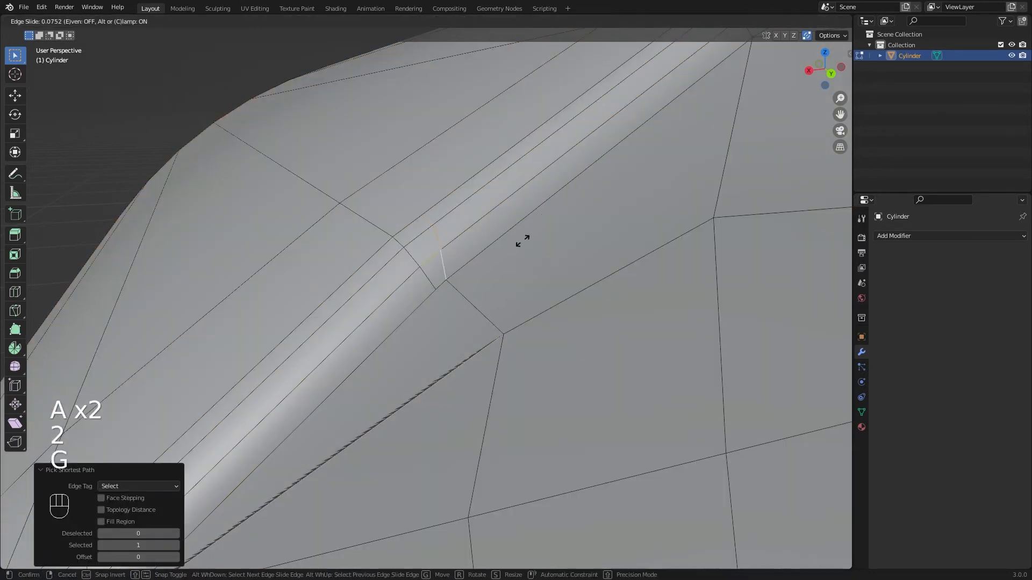
pyautogui.click(421, 379)
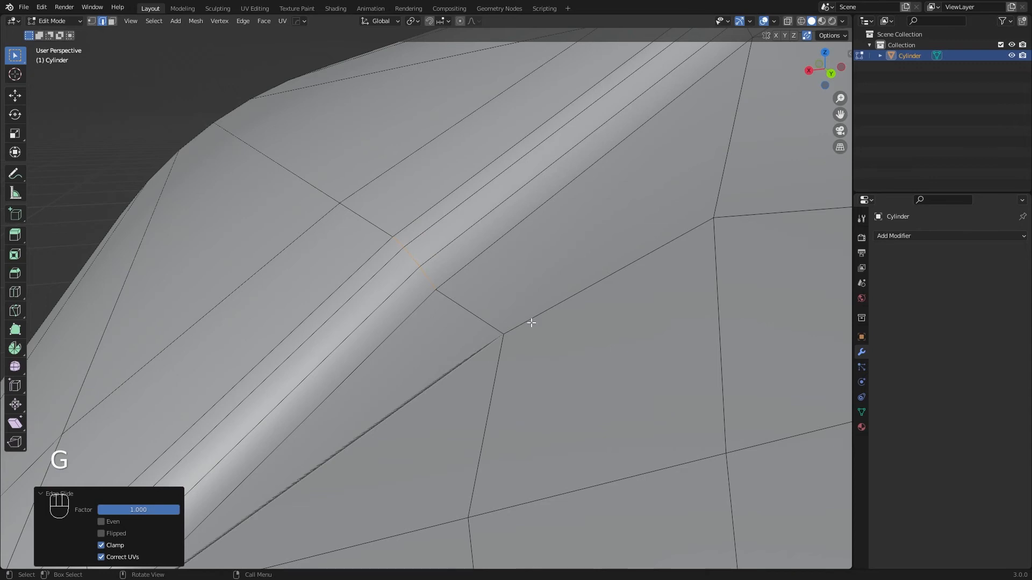
pyautogui.press('a')
pyautogui.press('a')
# Step: Slide the inner-wall vertex at the next overlapping junction down its vertical edge by a factor of about 0.43
pyautogui.scroll(-4, 531, 323)
pyautogui.keyDown('shift'); pyautogui.moveTo(532, 321); pyautogui.dragTo(553, 306, button='middle'); pyautogui.keyUp('shift')
pyautogui.press('1')
pyautogui.keyDown('shift'); pyautogui.moveTo(461, 322); pyautogui.dragTo(539, 297, button='middle'); pyautogui.keyUp('shift')
pyautogui.scroll(2, 484, 297)
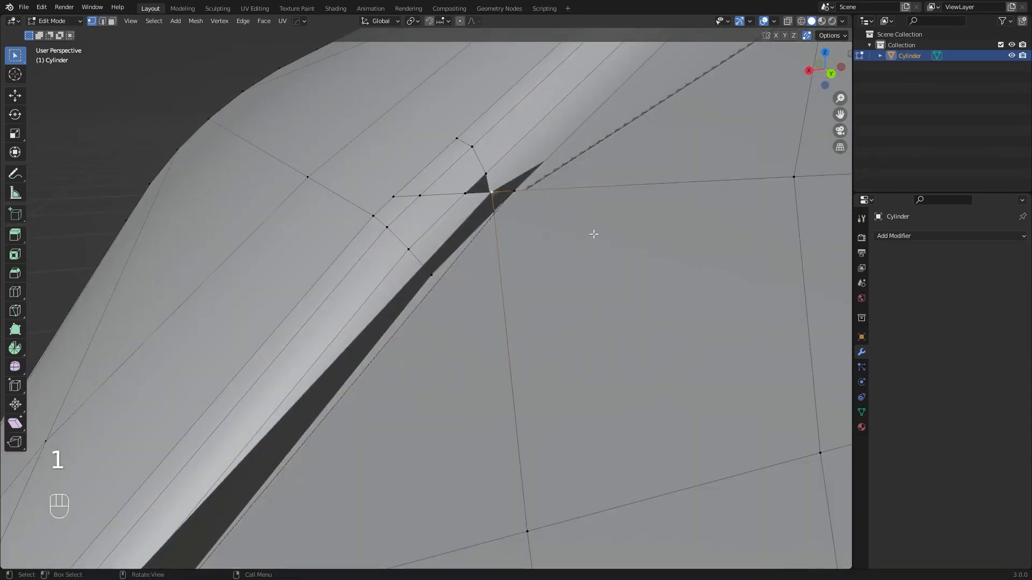
pyautogui.press('g')
pyautogui.press('g')
pyautogui.click(640, 351)
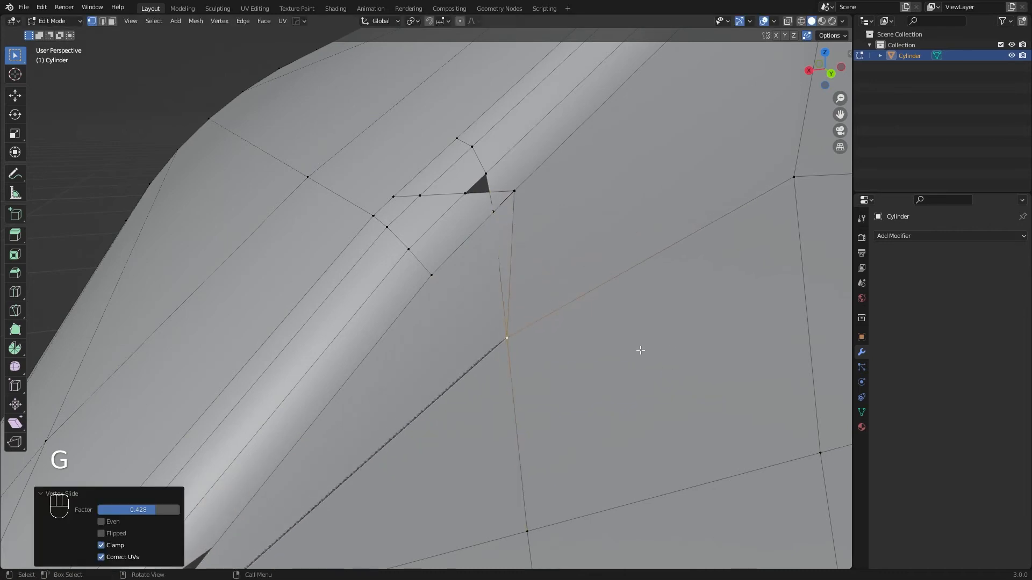
# Step: Edge-slide this junction's diagonal cross-bevel path fully onto the crossing column, merging both, and clear the selection
pyautogui.click(515, 193)
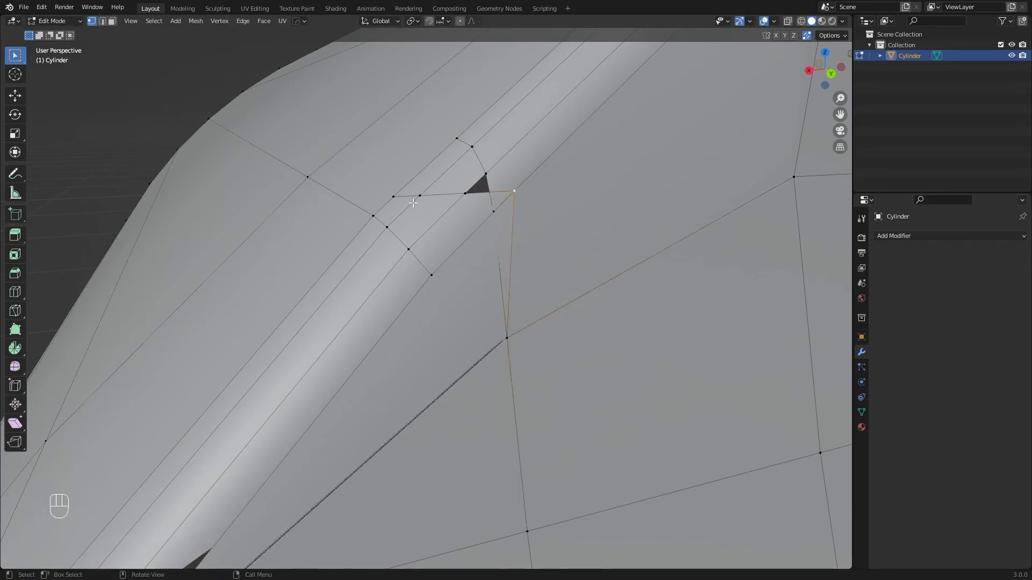
pyautogui.keyDown('ctrl'); pyautogui.click(394, 197); pyautogui.keyUp('ctrl')
pyautogui.press('g')
pyautogui.press('g')
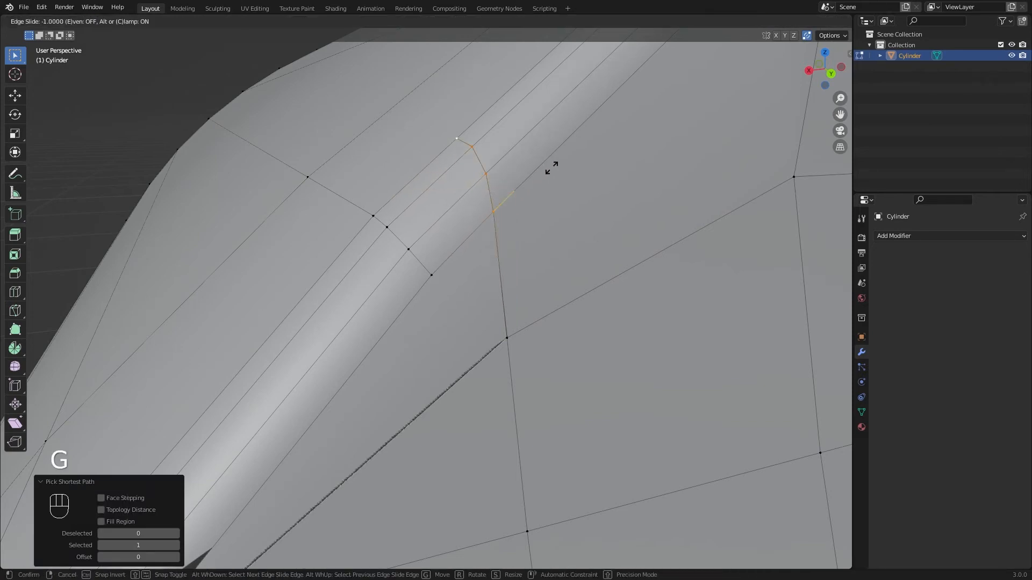
pyautogui.click(584, 134)
pyautogui.press('a')
pyautogui.press('a')
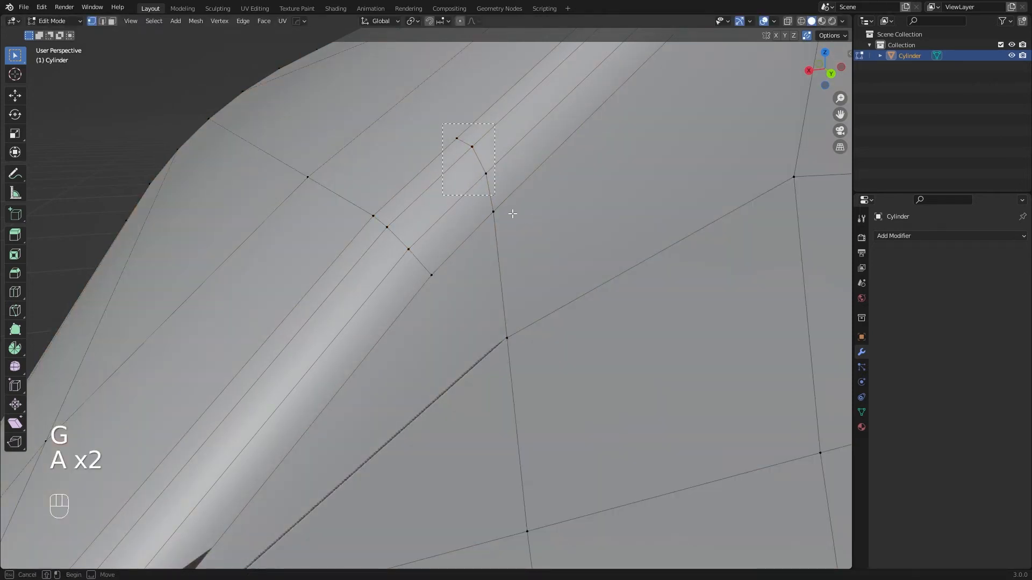
# Step: Edge-slide this junction's merged column fully along the bevel onto the adjacent cross-bevel column and clear the selection
pyautogui.press('g')
pyautogui.press('g')
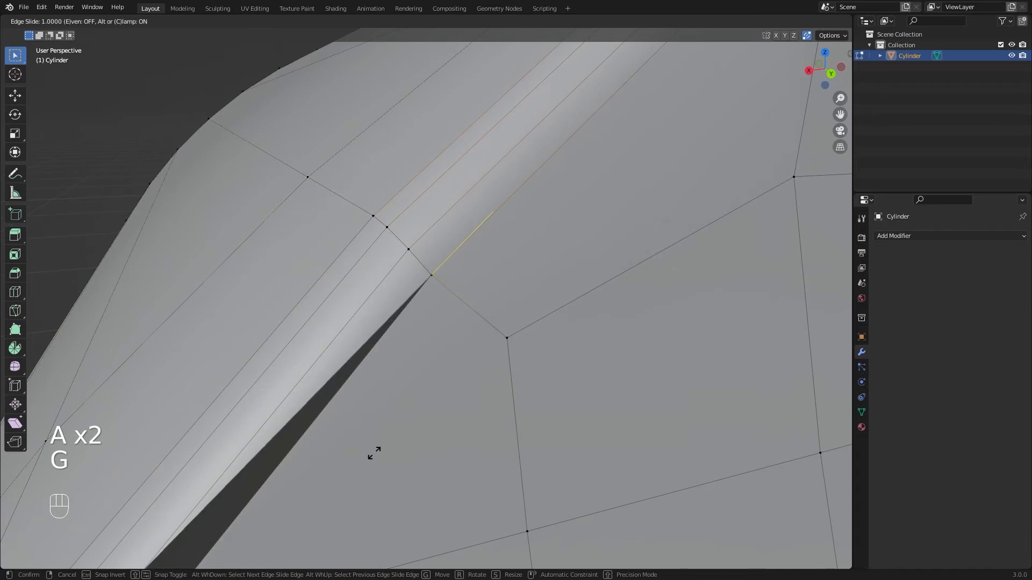
pyautogui.click(468, 352)
pyautogui.scroll(-4, 511, 327)
pyautogui.press('a')
pyautogui.press('a')
# Step: Slide the inner-wall vertex between the two rerouted junctions down its vertical edge by a factor of about 0.21
pyautogui.scroll(2, 522, 299)
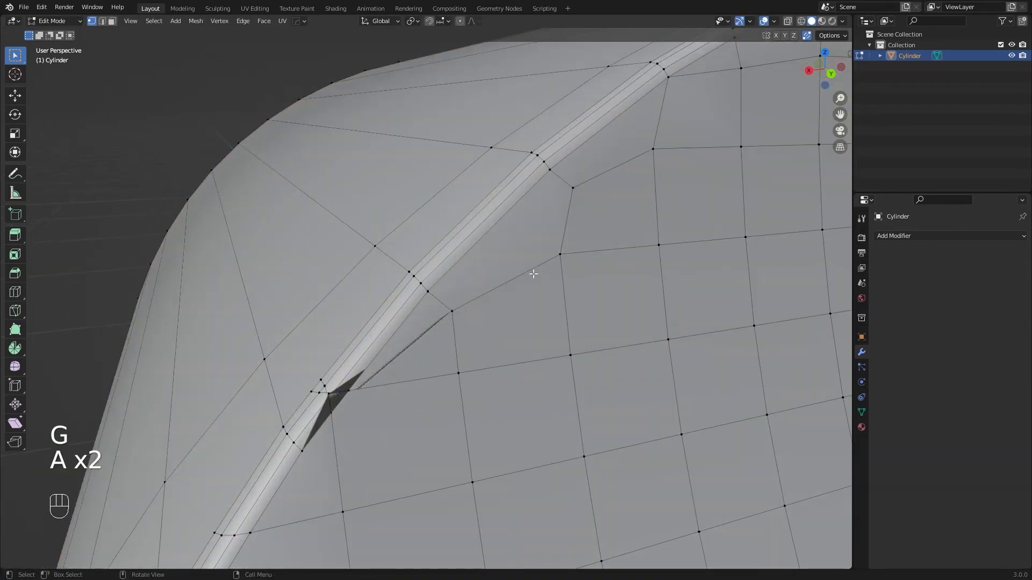
pyautogui.press('k')
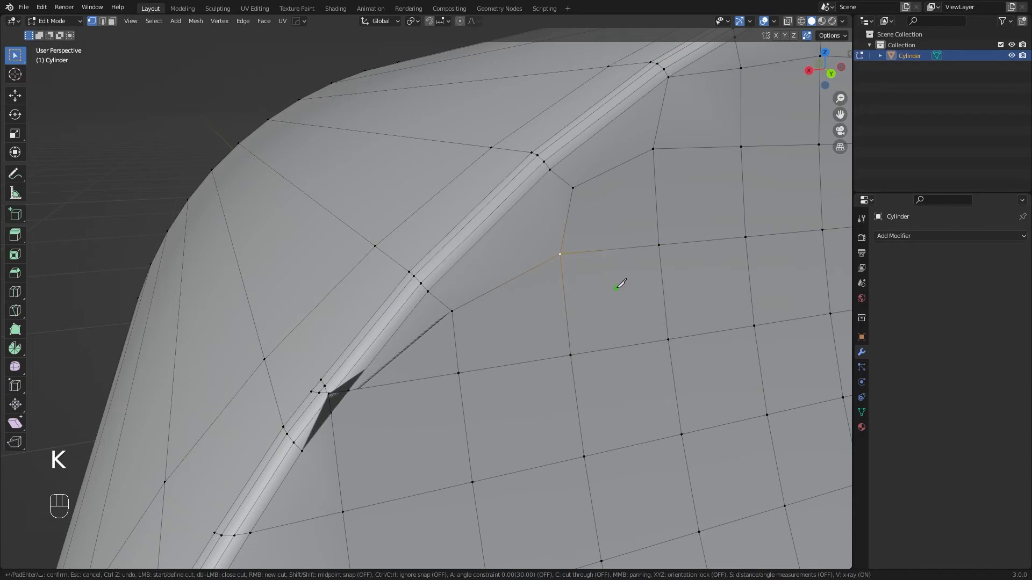
pyautogui.press('g')
pyautogui.press('g')
pyautogui.click(604, 252)
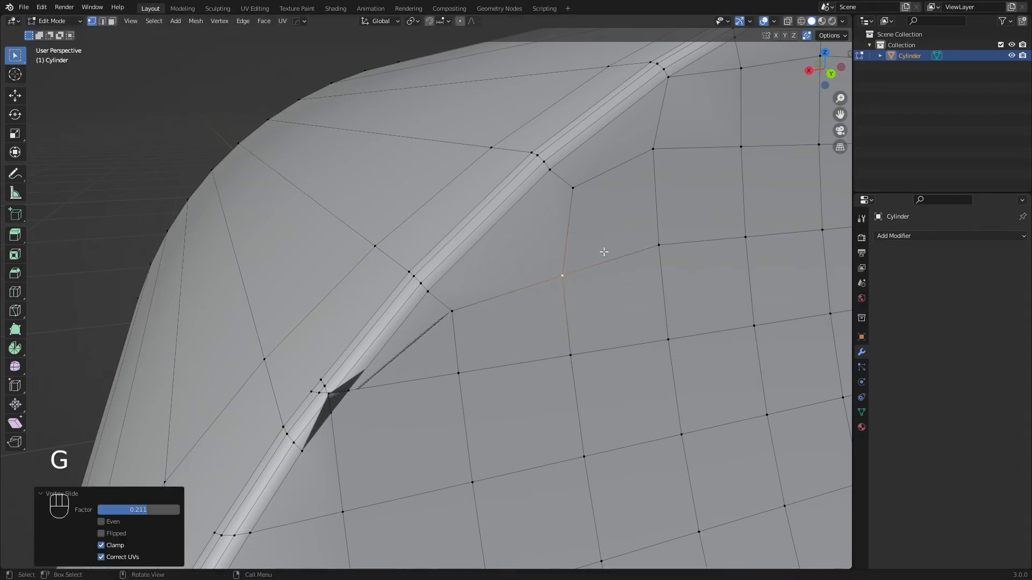
# Step: Knife-cut directly between the two lowered inner-wall vertices beside the bevel and check the surface in Object Mode
pyautogui.press('k')
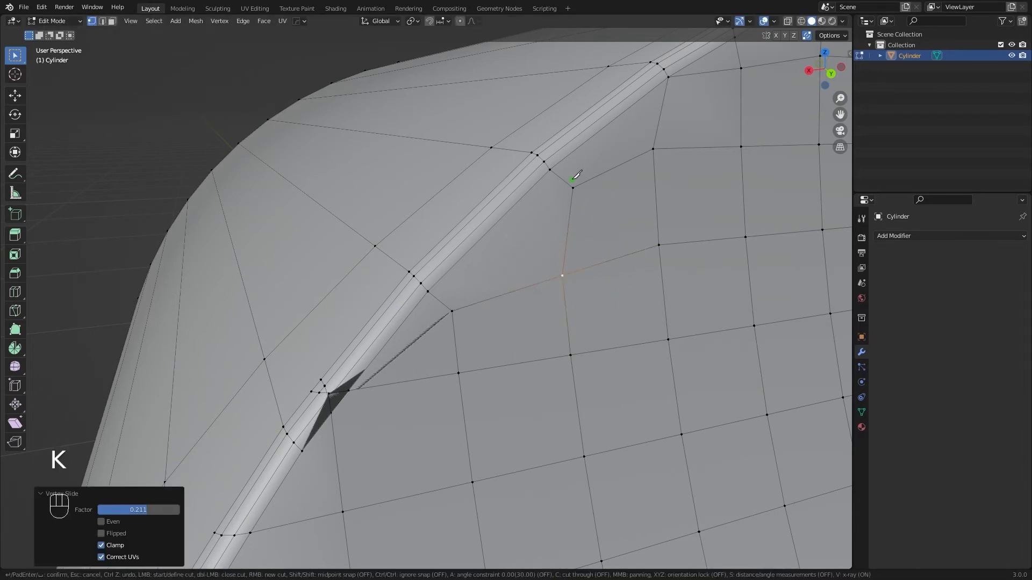
pyautogui.click(574, 187)
pyautogui.click(452, 311)
pyautogui.press('Return')
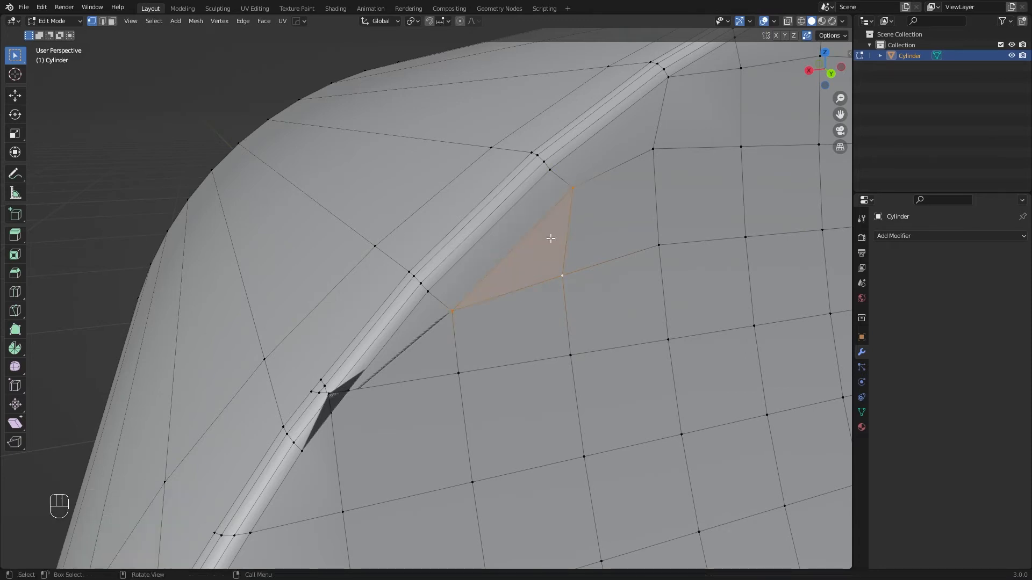
pyautogui.press('Tab')
pyautogui.moveTo(550, 238); pyautogui.dragTo(492, 272, button='middle')
pyautogui.press('Tab')
# Step: Slide the inner-wall vertex at the remaining dark gap down its vertical edge by a factor of about 0.7
pyautogui.keyDown('shift'); pyautogui.moveTo(460, 310); pyautogui.dragTo(486, 256, button='middle'); pyautogui.keyUp('shift')
pyautogui.scroll(6, 470, 255)
pyautogui.keyDown('shift'); pyautogui.moveTo(325, 218); pyautogui.dragTo(399, 258, button='middle'); pyautogui.keyUp('shift')
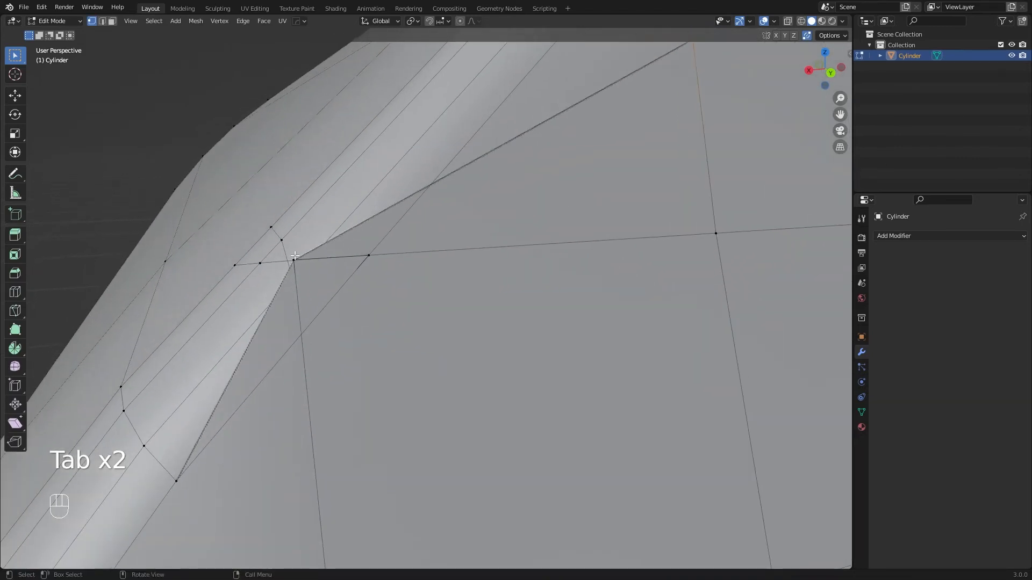
pyautogui.scroll(-5, 386, 250)
pyautogui.press('g')
pyautogui.press('g')
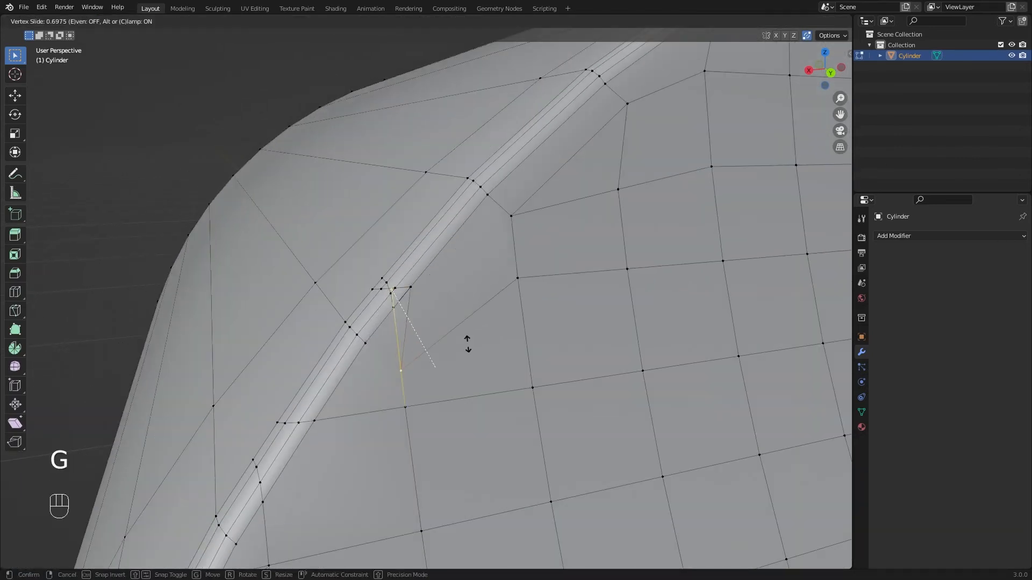
pyautogui.click(469, 339)
# Step: Edge-slide the cross-bevel column above the newly lowered inner-wall vertex onto the column that crosses it
pyautogui.scroll(3, 405, 291)
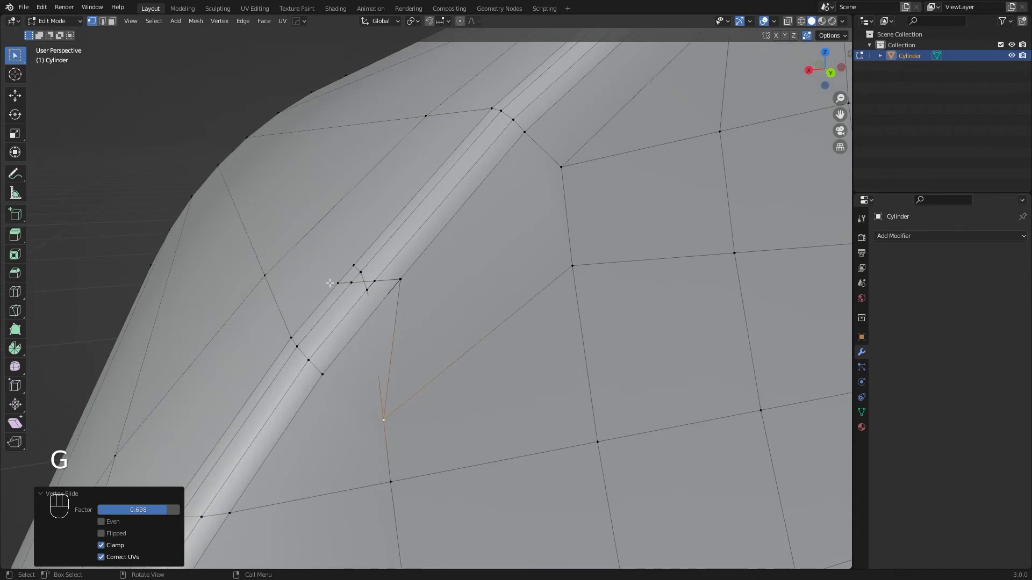
pyautogui.keyDown('ctrl'); pyautogui.click(400, 280); pyautogui.keyUp('ctrl')
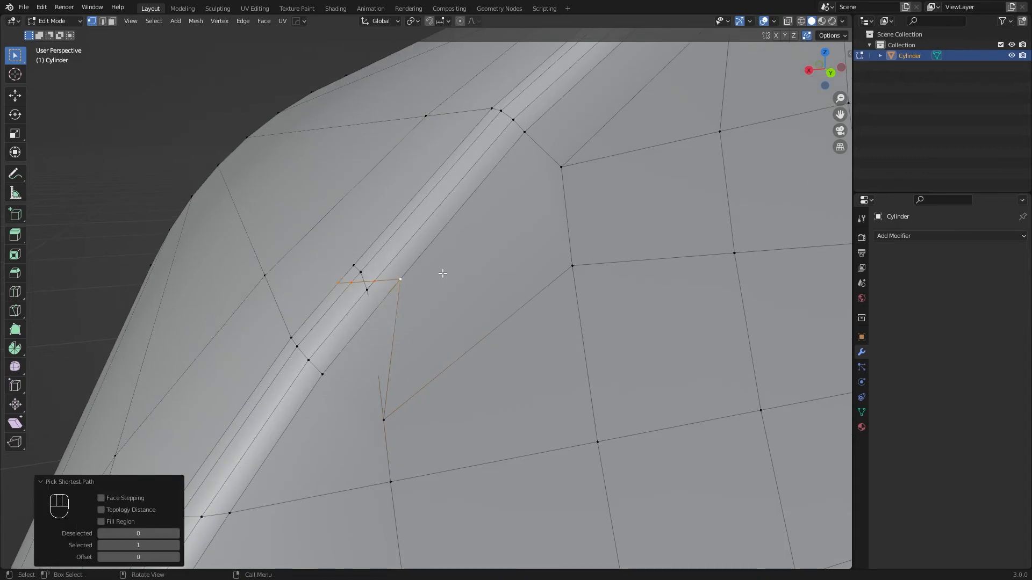
pyautogui.press('g')
pyautogui.press('g')
pyautogui.click(532, 240)
# Step: Edge-slide the merged column fully along the bevel onto the adjacent cross-bevel column
pyautogui.keyDown('shift'); pyautogui.moveTo(476, 304); pyautogui.dragTo(496, 319, button='middle'); pyautogui.keyUp('shift')
pyautogui.moveTo(421, 156); pyautogui.dragTo(498, 258)
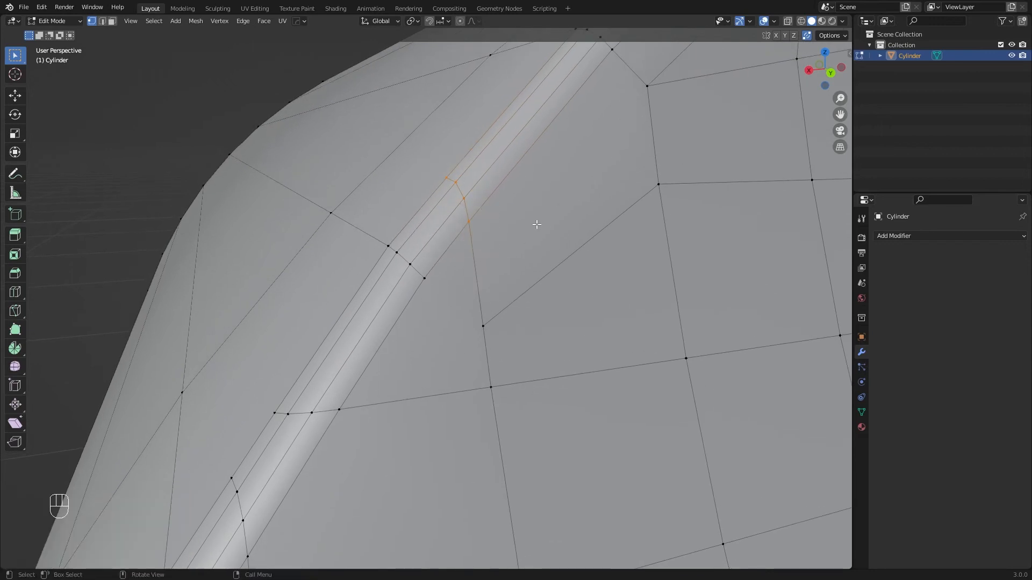
pyautogui.press('g')
pyautogui.press('g')
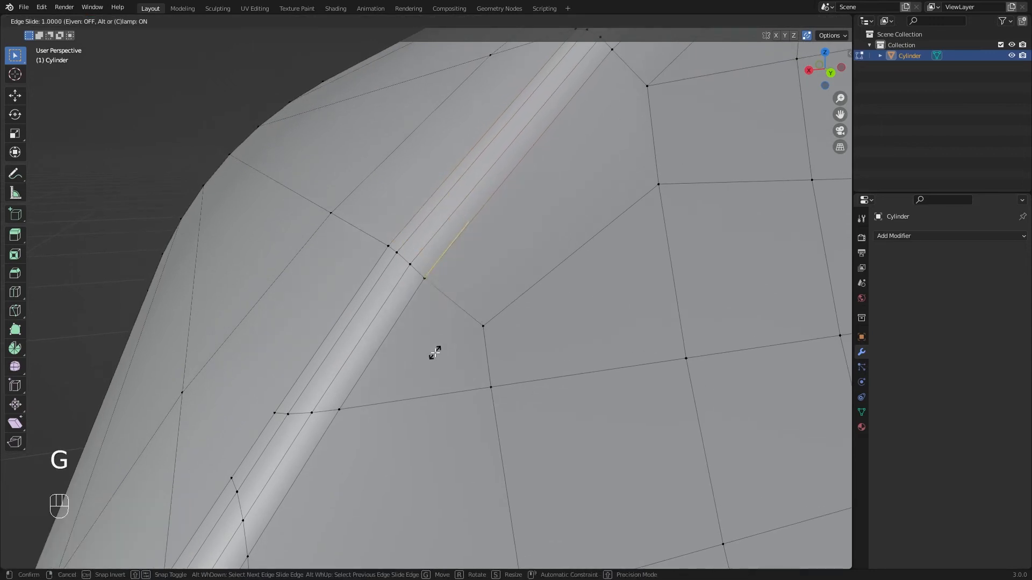
pyautogui.click(435, 353)
# Step: Knife-cut from the upper lowered inner-wall vertex to the bevel's inner edge between the two cross-bevel columns
pyautogui.keyDown('shift'); pyautogui.moveTo(564, 263); pyautogui.dragTo(585, 171, button='middle'); pyautogui.keyUp('shift')
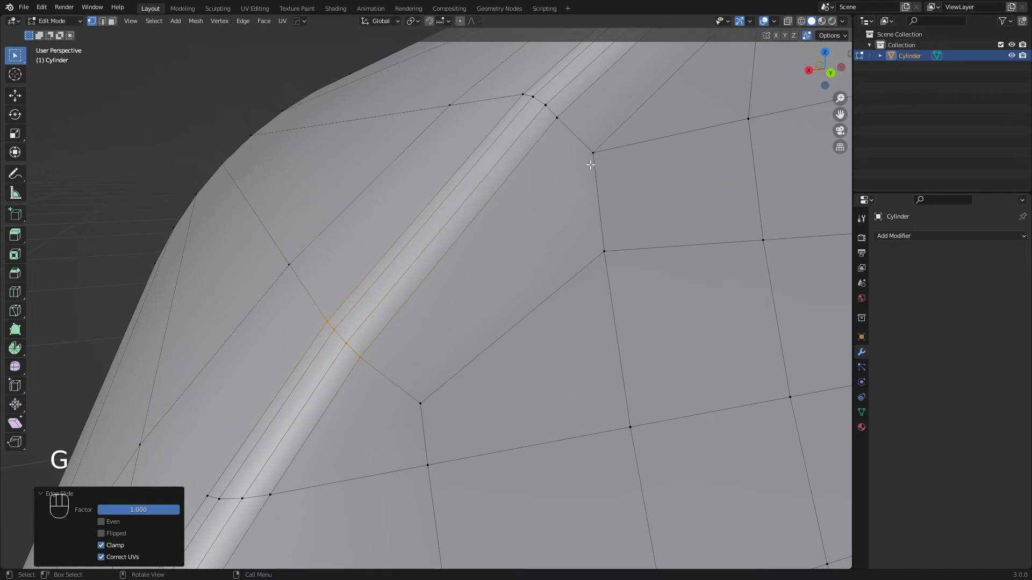
pyautogui.press('k')
pyautogui.click(594, 151)
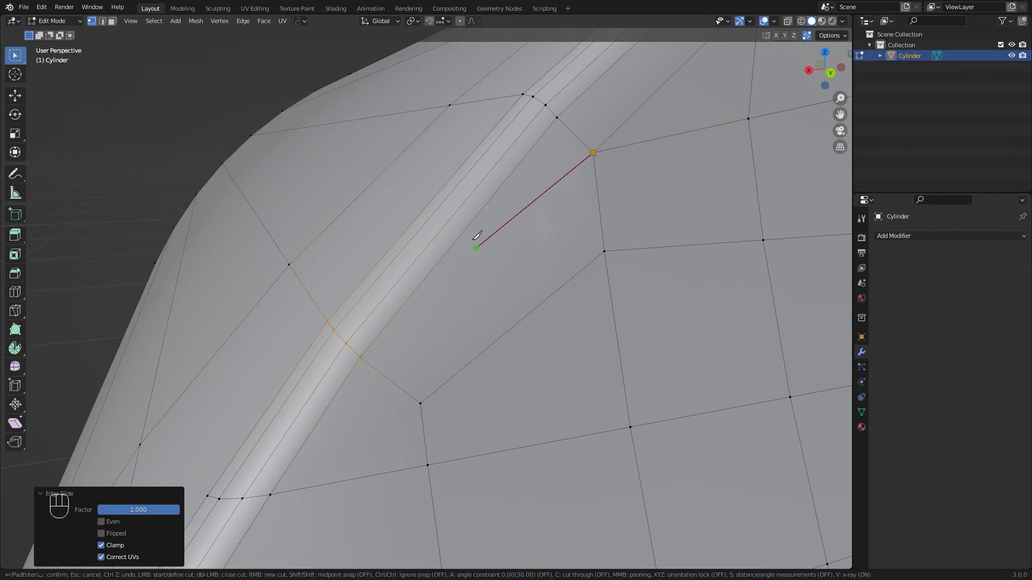
pyautogui.click(433, 269)
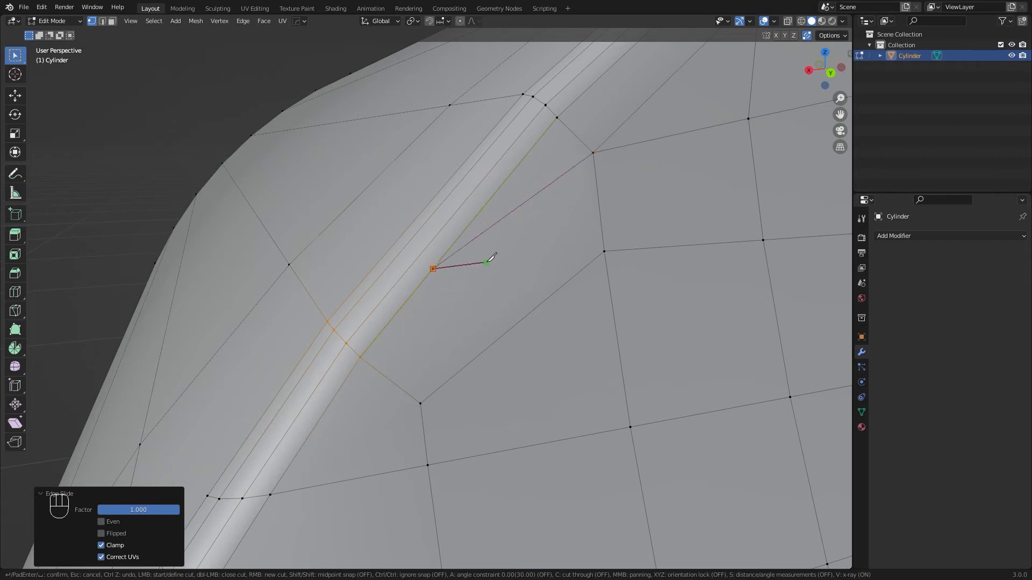
pyautogui.press('Return')
# Step: Knife-cut from the lower inner-wall vertex to the new bevel-edge point, then check the surface in Object Mode and clear the selection
pyautogui.press('k')
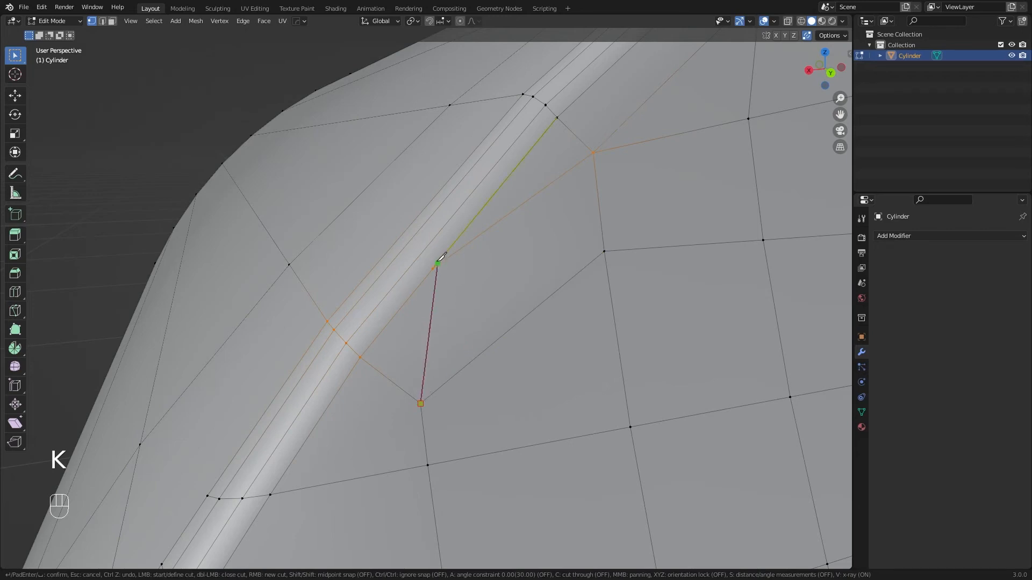
pyautogui.click(433, 269)
pyautogui.press('Return')
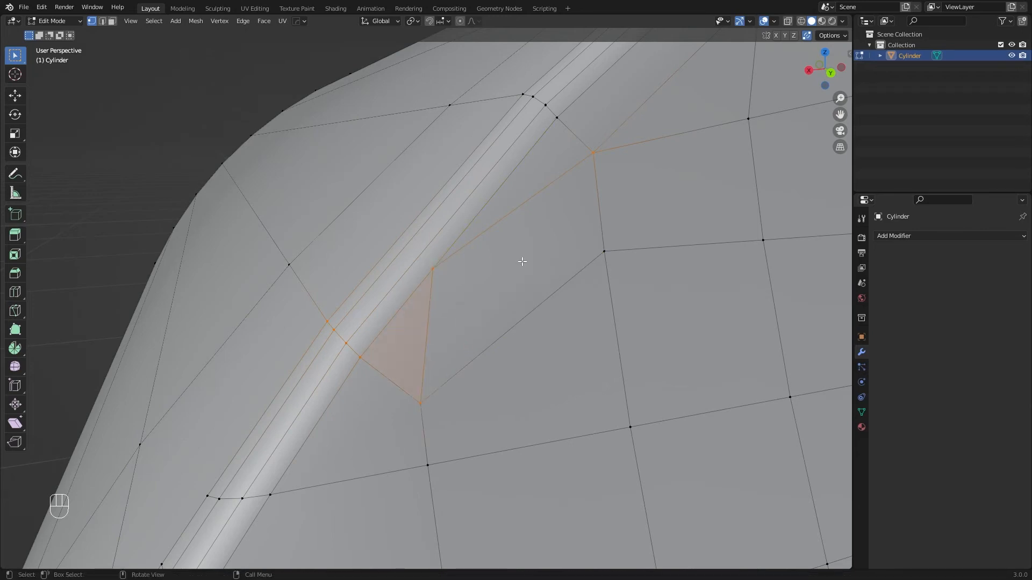
pyautogui.press('Tab')
pyautogui.moveTo(521, 262); pyautogui.dragTo(470, 290, button='middle')
pyautogui.press('Tab')
pyautogui.press('a')
pyautogui.press('a')
# Step: Edge-slide the next two neighbouring cross-bevel columns together so they merge, with a factor of about 0.26, and check in Object Mode
pyautogui.keyDown('shift'); pyautogui.moveTo(405, 318); pyautogui.dragTo(562, 168, button='middle'); pyautogui.keyUp('shift')
pyautogui.moveTo(426, 251); pyautogui.dragTo(442, 264, button='middle')
pyautogui.scroll(4, 442, 263)
pyautogui.keyDown('shift'); pyautogui.moveTo(507, 323); pyautogui.dragTo(475, 360, button='middle'); pyautogui.keyUp('shift')
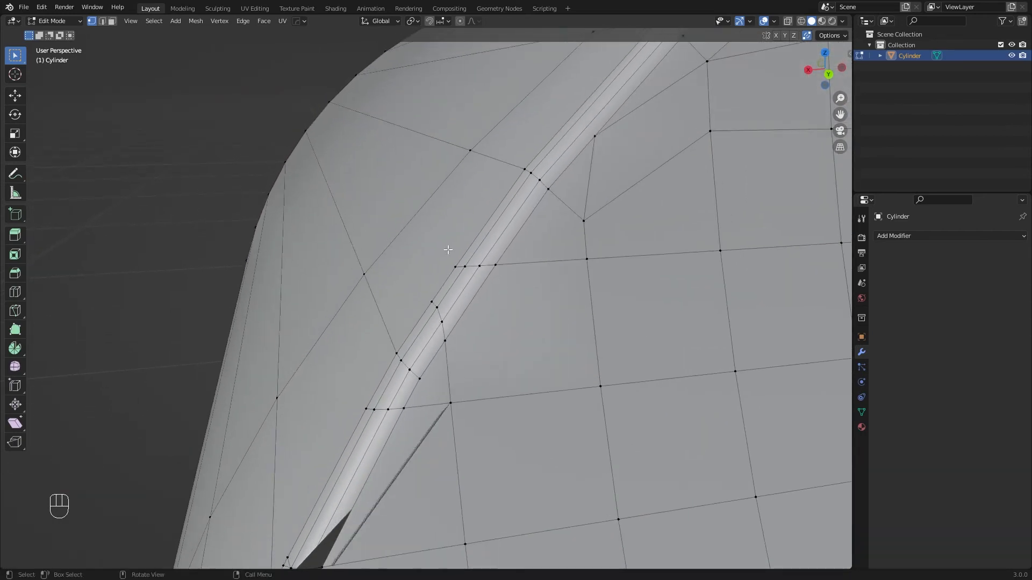
pyautogui.keyDown('alt'); pyautogui.click(443, 299); pyautogui.keyUp('alt')
pyautogui.press('g')
pyautogui.press('g')
pyautogui.press('g')
pyautogui.click(522, 294)
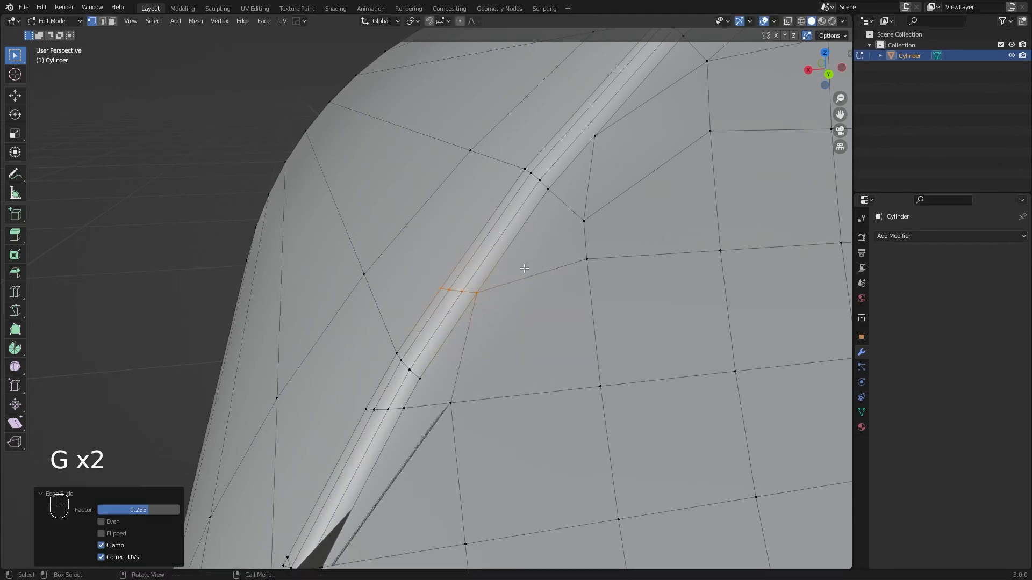
pyautogui.press('Tab')
pyautogui.press('Tab')
pyautogui.scroll(-2, 513, 277)
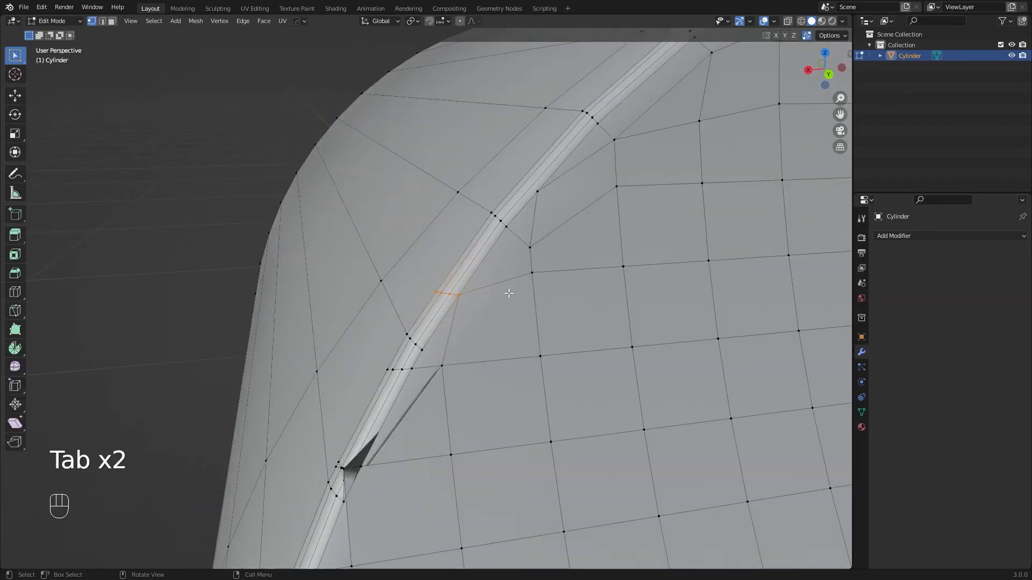
# Step: Edge-slide the next cross-bevel column below fully up the bevel onto the adjacent column
pyautogui.keyDown('shift'); pyautogui.moveTo(478, 331); pyautogui.dragTo(519, 281, button='middle'); pyautogui.keyUp('shift')
pyautogui.scroll(2, 520, 281)
pyautogui.press('a')
pyautogui.press('a')
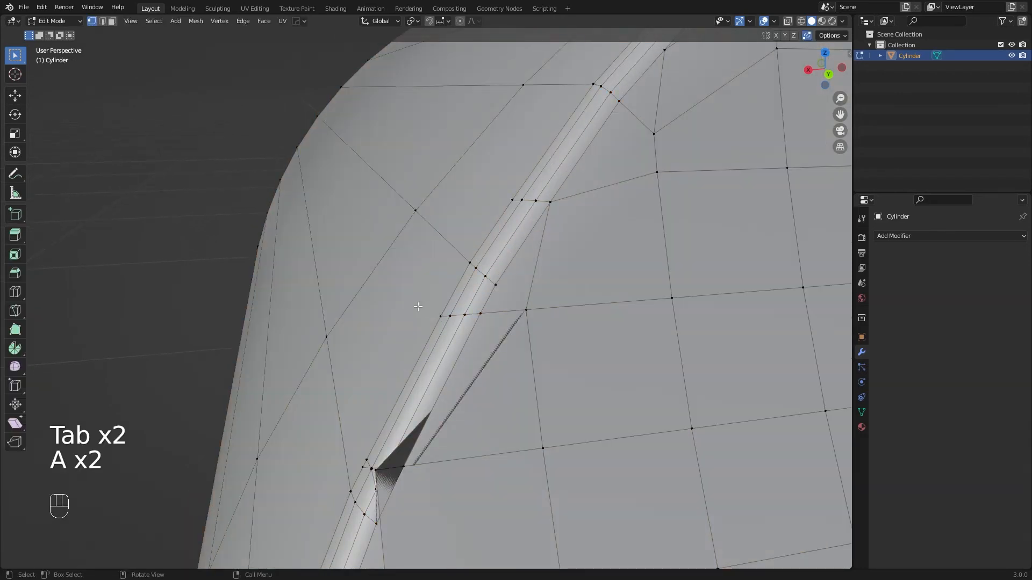
pyautogui.keyDown('alt'); pyautogui.click(503, 312); pyautogui.keyUp('alt')
pyautogui.press('g')
pyautogui.press('g')
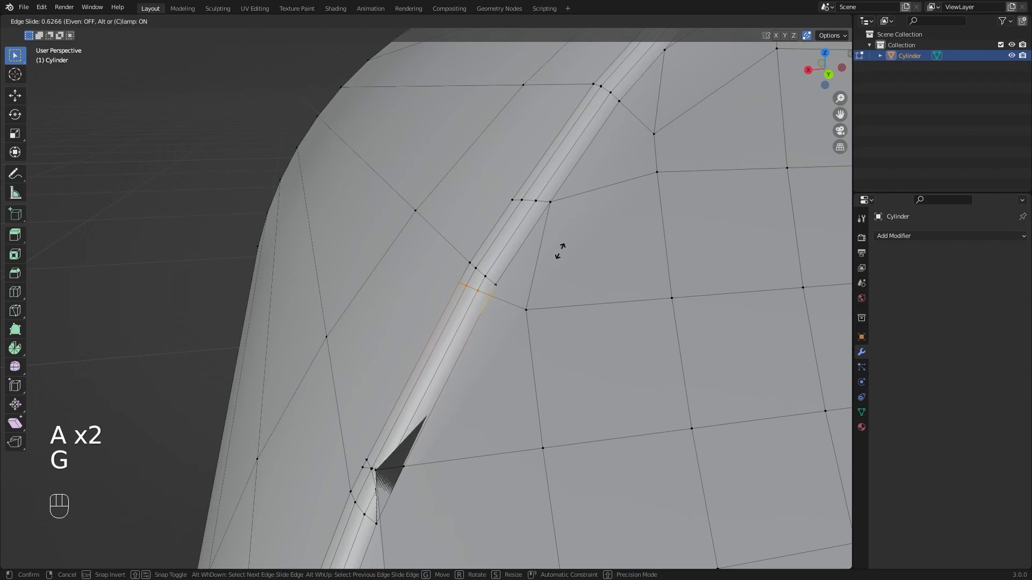
pyautogui.click(628, 192)
# Step: Slide the inner-wall vertex at the dark gap down its vertical edge by a factor of about 0.25
pyautogui.keyDown('shift'); pyautogui.moveTo(461, 521); pyautogui.dragTo(571, 272, button='middle'); pyautogui.keyUp('shift')
pyautogui.press('a')
pyautogui.press('a')
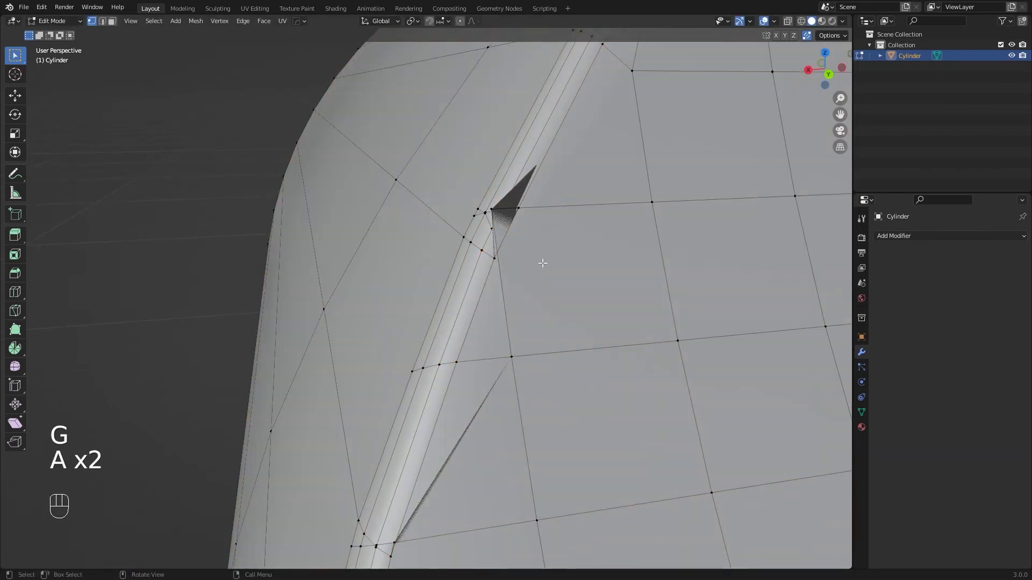
pyautogui.press('g')
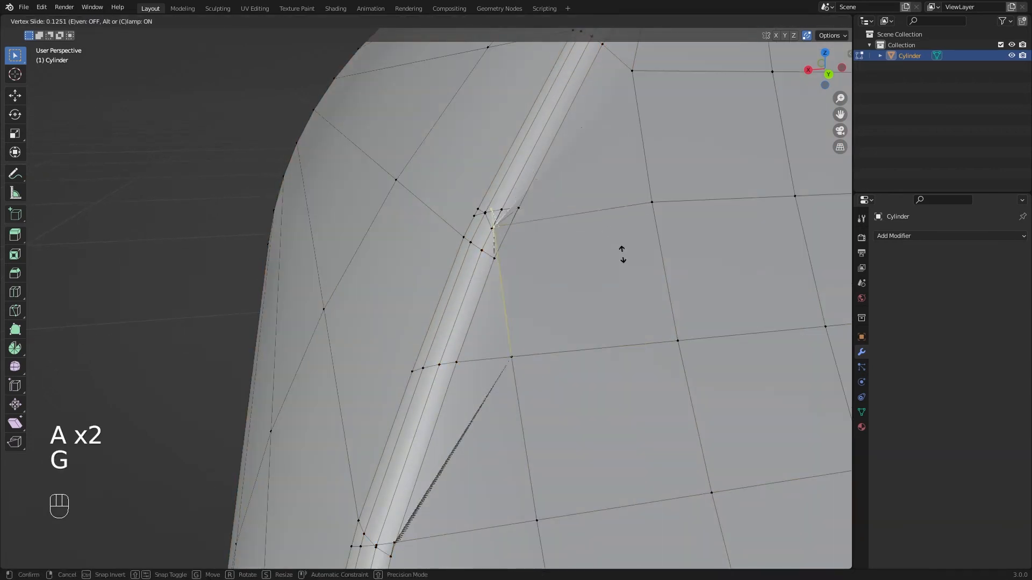
pyautogui.press('g')
pyautogui.click(614, 258)
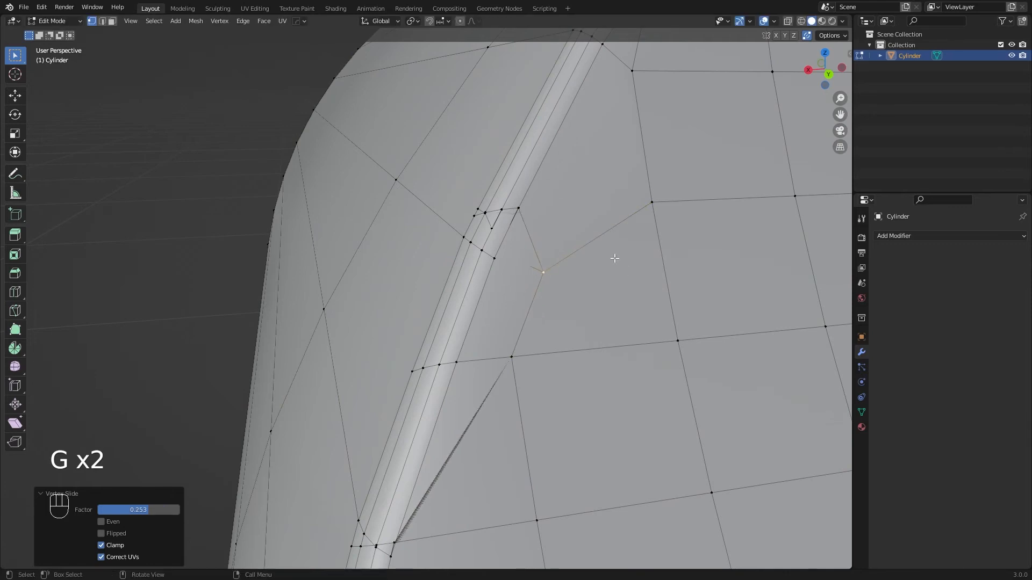
# Step: Select the cross-bevel column joined to the lowered vertex and edge-slide it by -1 onto the column crossing it
pyautogui.scroll(3, 545, 225)
pyautogui.keyDown('shift'); pyautogui.moveTo(621, 125); pyautogui.dragTo(525, 272, button='middle'); pyautogui.keyUp('shift')
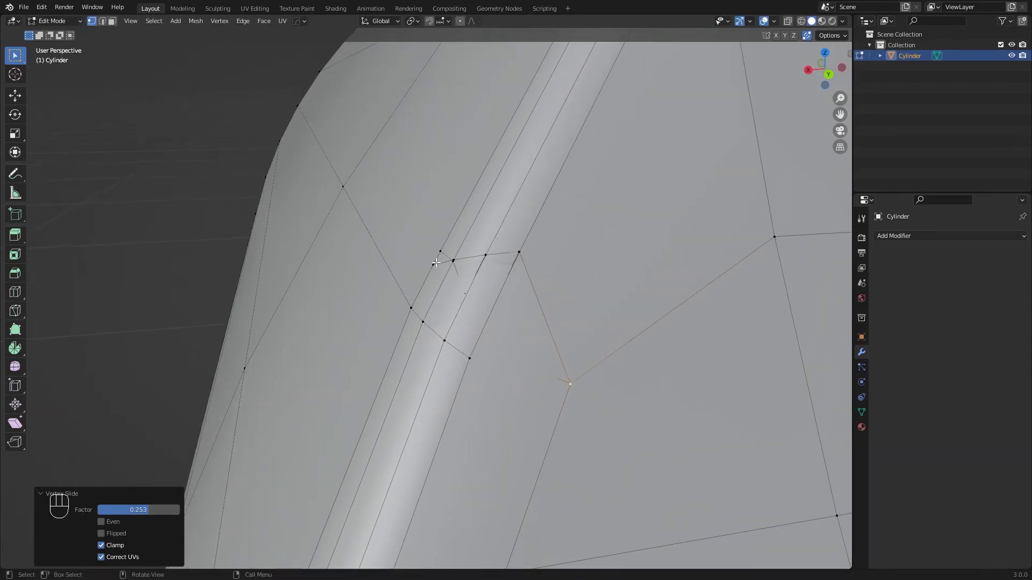
pyautogui.click(433, 264)
pyautogui.keyDown('ctrl'); pyautogui.click(519, 251); pyautogui.keyUp('ctrl')
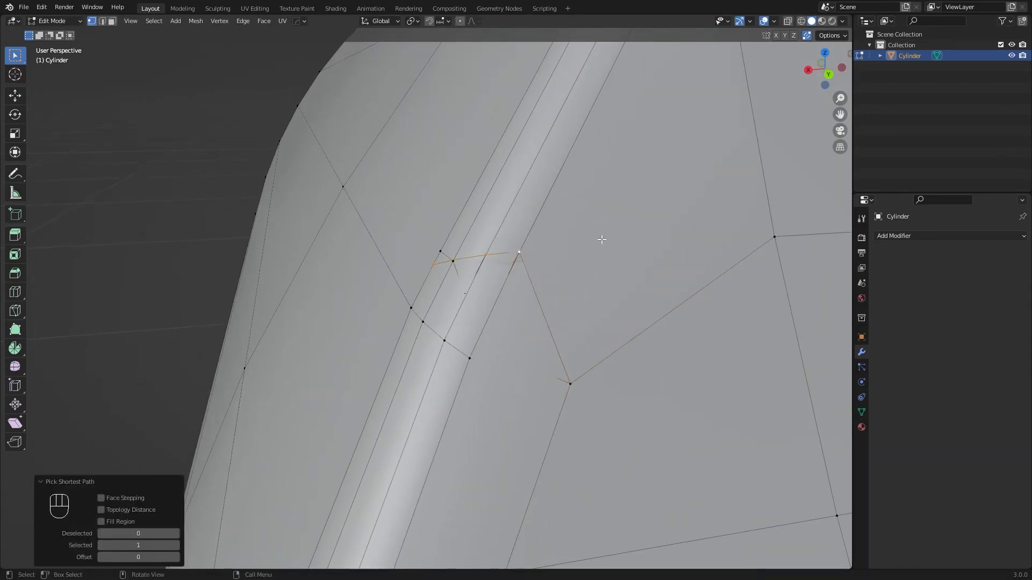
pyautogui.press('g')
pyautogui.press('g')
pyautogui.click(652, 180)
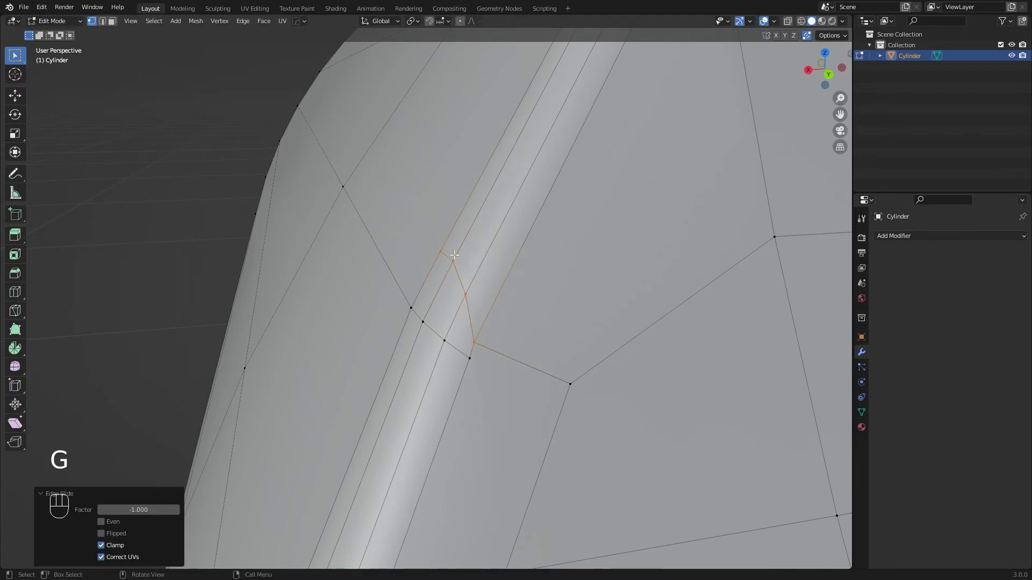
# Step: Edge-slide this merged column by a factor of 1 onto the cross-bevel column just below
pyautogui.press('g')
pyautogui.press('g')
pyautogui.click(492, 43)
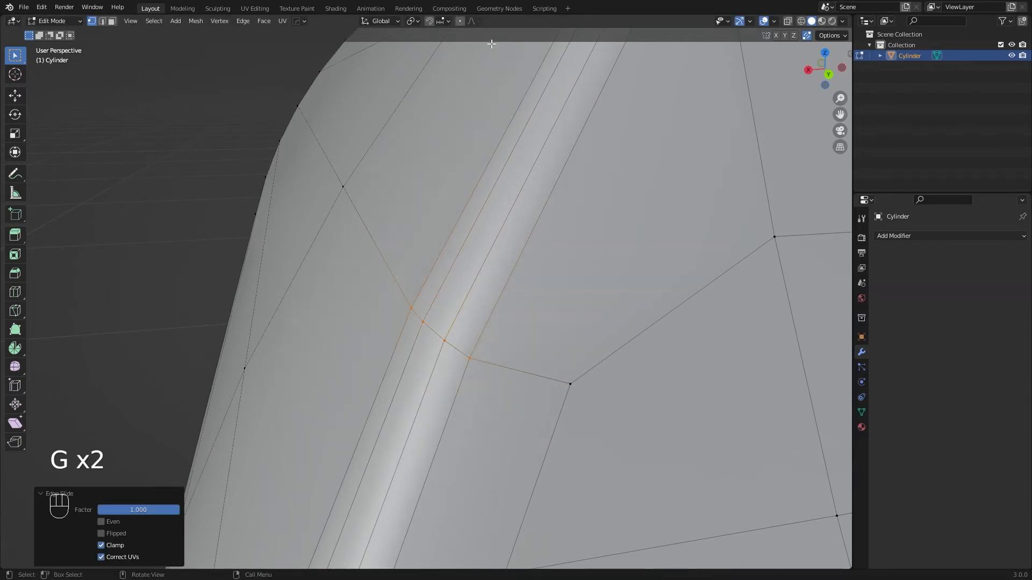
pyautogui.scroll(-5, 668, 214)
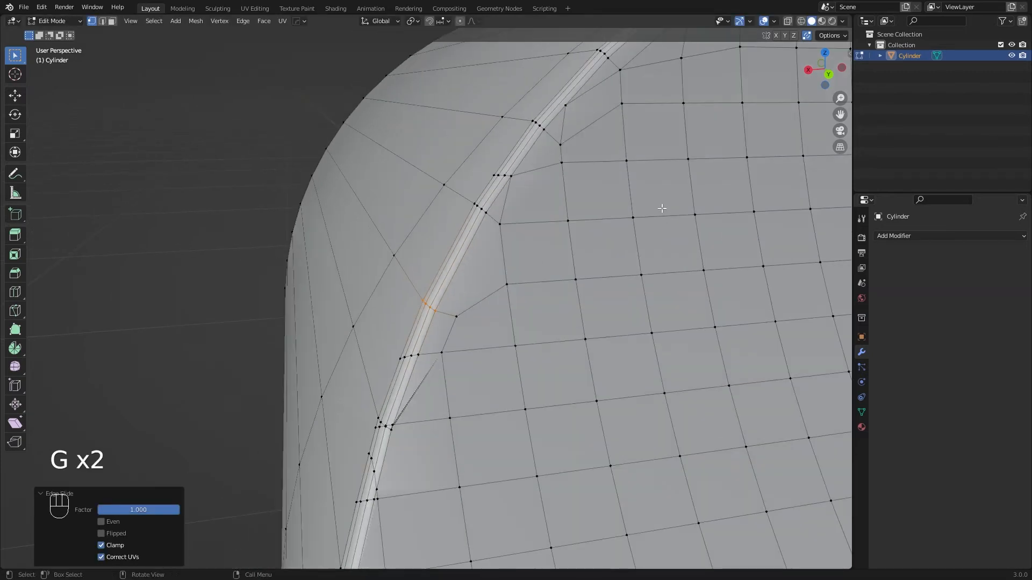
# Step: Slide the inner-wall vertex beside the merged column further down its edge by a factor of about 0.09
pyautogui.click(461, 322)
pyautogui.keyDown('shift'); pyautogui.moveTo(517, 290); pyautogui.dragTo(530, 268, button='middle'); pyautogui.keyUp('shift')
pyautogui.scroll(2, 529, 268)
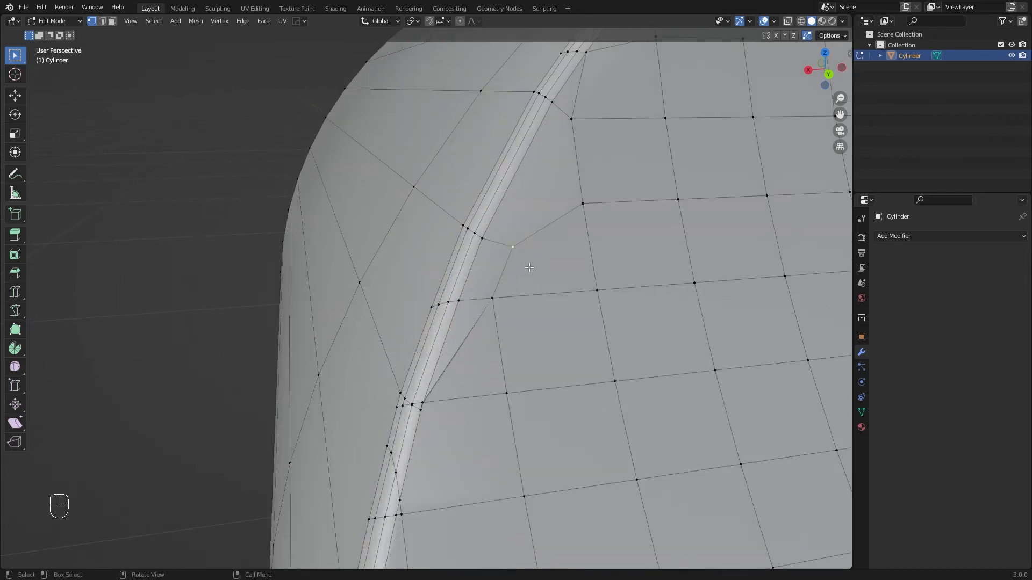
pyautogui.press('g')
pyautogui.press('g')
pyautogui.click(534, 275)
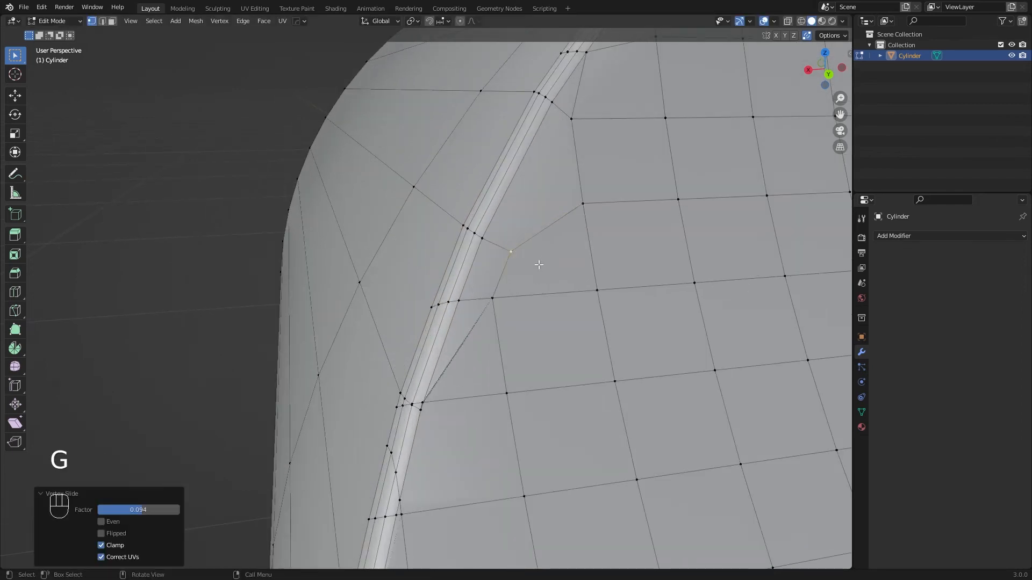
# Step: Knife-cut between this lowered vertex and the inner-wall vertex above it, and check the surface in Object Mode
pyautogui.press('k')
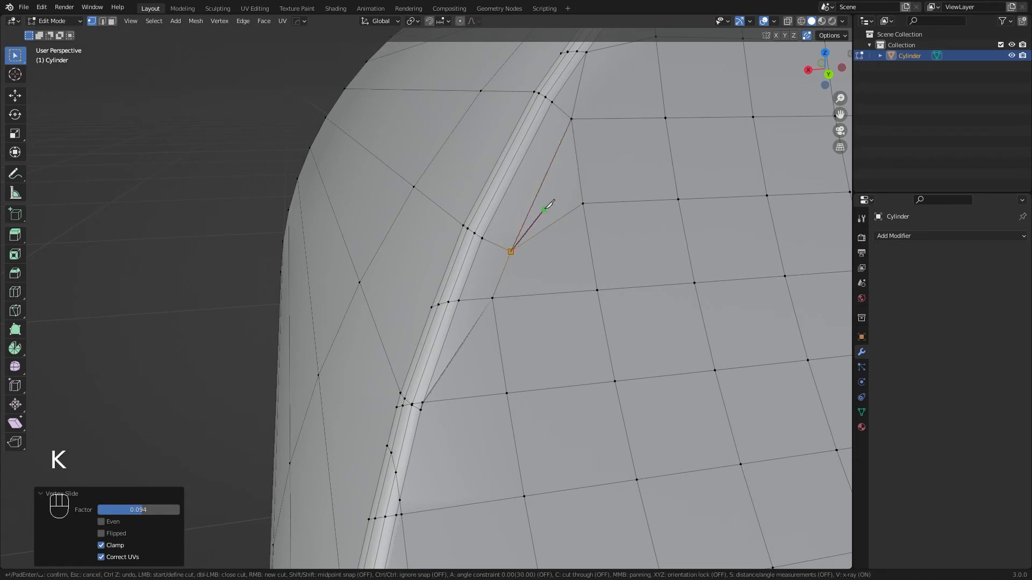
pyautogui.press('Return')
pyautogui.press('Tab')
pyautogui.scroll(-1, 544, 206)
pyautogui.moveTo(544, 207); pyautogui.dragTo(553, 226, button='middle')
pyautogui.press('Tab')
# Step: Edge-slide the cross-bevel column below together with its adjoining inner-wall vertex by about -0.15 and clear the selection
pyautogui.scroll(4, 510, 229)
pyautogui.press('a')
pyautogui.press('a')
pyautogui.moveTo(412, 221); pyautogui.dragTo(486, 242)
pyautogui.keyDown('shift'); pyautogui.click(542, 222); pyautogui.keyUp('shift')
pyautogui.press('g')
pyautogui.press('g')
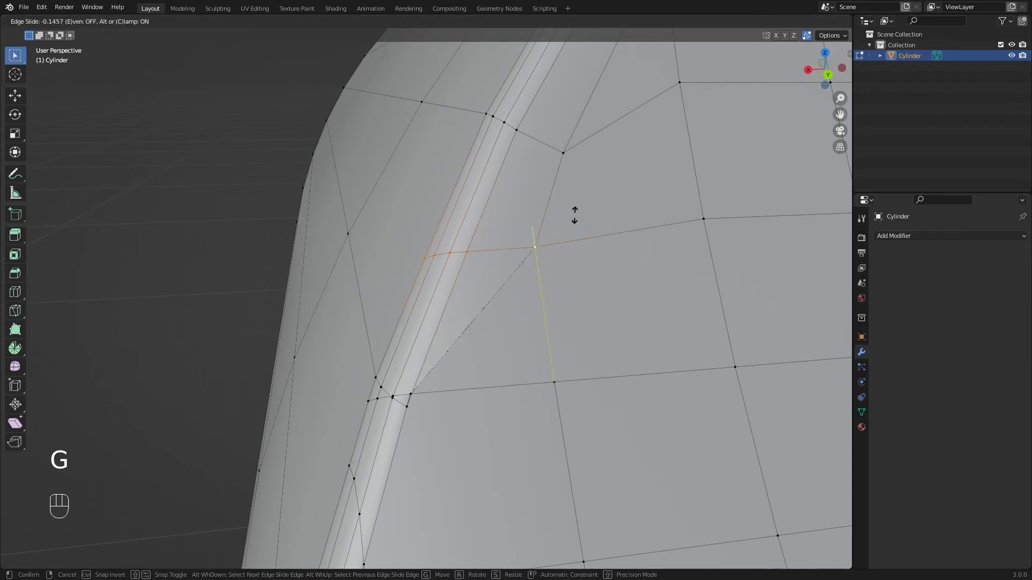
pyautogui.click(575, 217)
pyautogui.press('a')
pyautogui.press('a')
# Step: Select the angled column at the next overlapping bevel junction and edge-slide it up the bevel by a factor of about 0.42
pyautogui.keyDown('shift'); pyautogui.moveTo(484, 306); pyautogui.dragTo(515, 279, button='middle'); pyautogui.keyUp('shift')
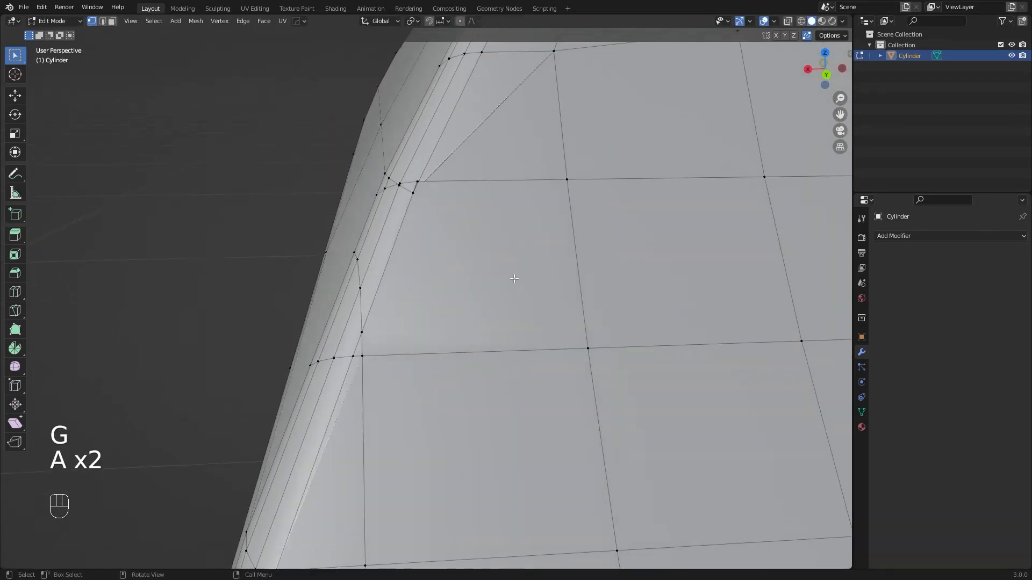
pyautogui.press('KP_Decimal')
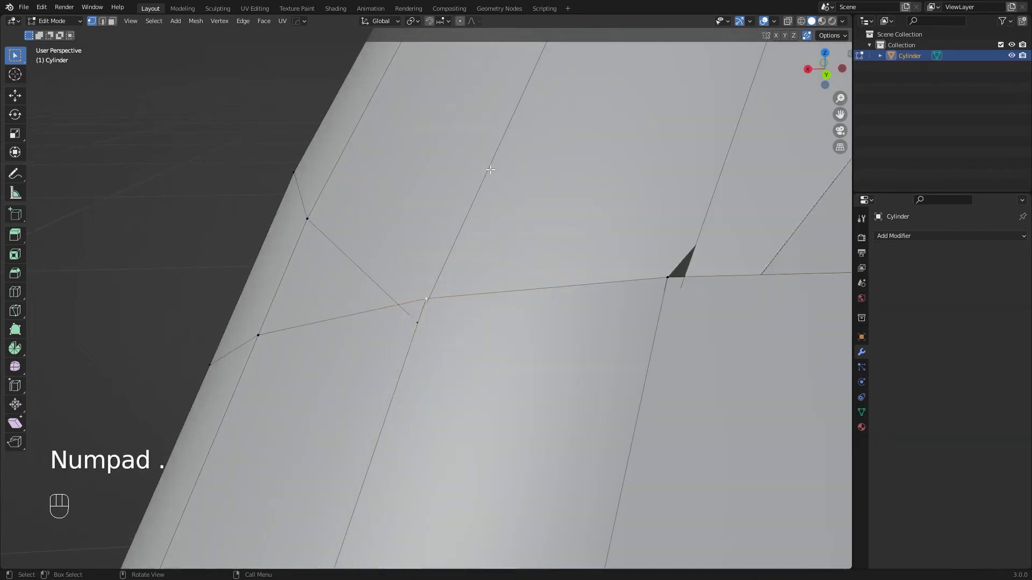
pyautogui.moveTo(491, 168); pyautogui.dragTo(451, 323, button='middle')
pyautogui.press('z')
pyautogui.click(452, 323)
pyautogui.press('z')
pyautogui.click(560, 279)
pyautogui.keyDown('ctrl'); pyautogui.click(395, 265); pyautogui.keyUp('ctrl')
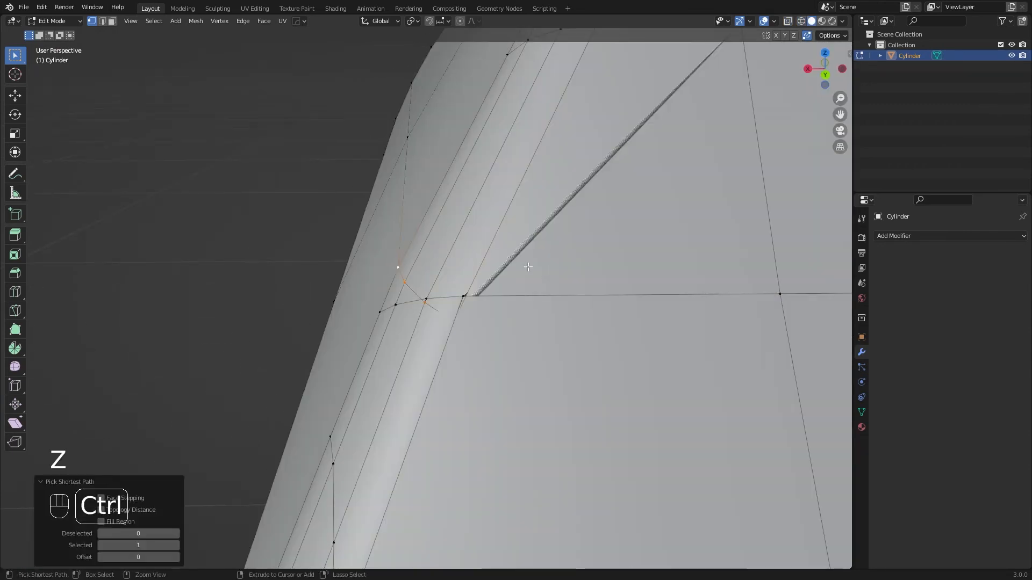
pyautogui.press('g')
pyautogui.press('g')
pyautogui.click(559, 230)
# Step: Edge-slide the horizontal cross-bevel column at this junction fully up onto the raised angled column
pyautogui.moveTo(570, 234); pyautogui.dragTo(415, 278, button='middle')
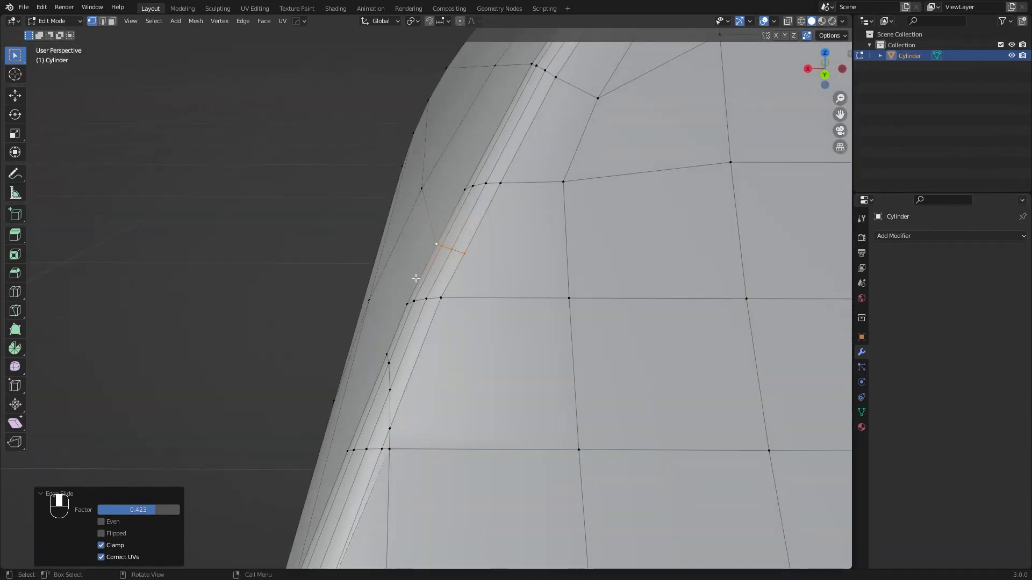
pyautogui.click(466, 311)
pyautogui.press('g')
pyautogui.press('g')
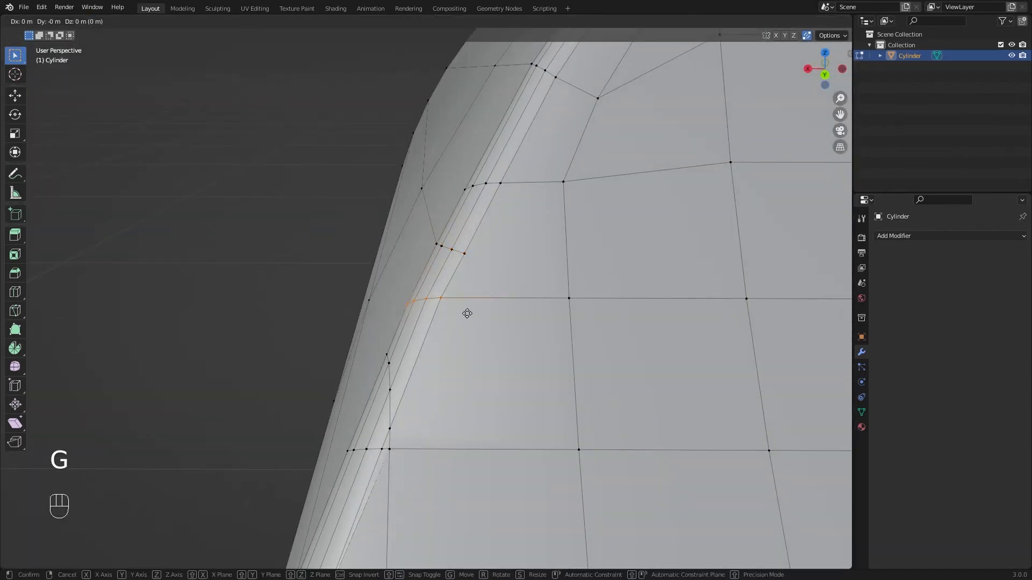
pyautogui.click(534, 221)
# Step: Edge-slide the merged column back down the bevel by a factor of about 0.33 and check it in Object Mode
pyautogui.press('g')
pyautogui.press('g')
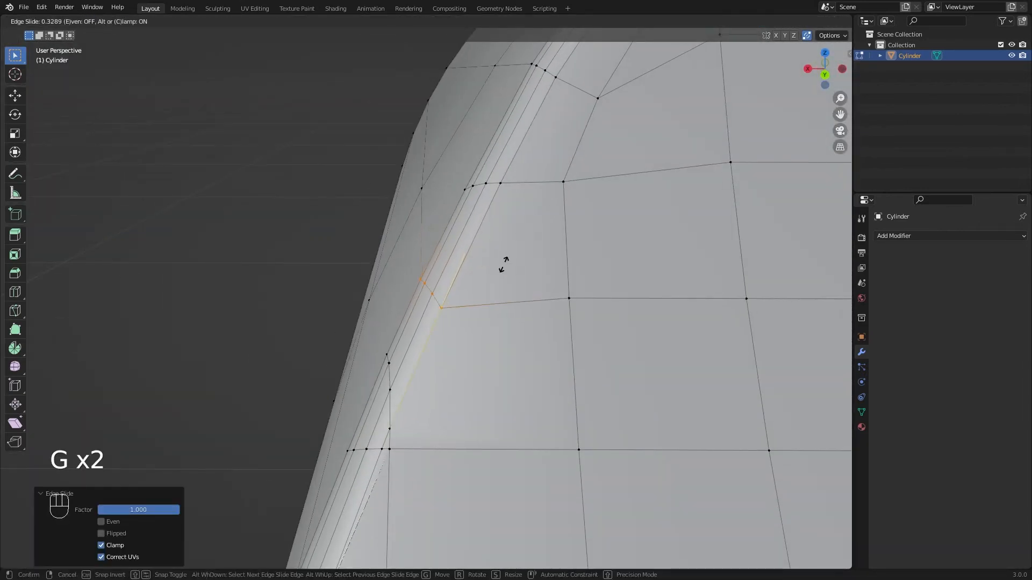
pyautogui.click(505, 258)
pyautogui.press('Tab')
pyautogui.scroll(-2, 534, 285)
pyautogui.press('Tab')
# Step: Box-select the vertical cross-bevel column at the next junction and edge-slide it fully down onto the horizontal column
pyautogui.keyDown('shift'); pyautogui.moveTo(466, 327); pyautogui.dragTo(521, 261, button='middle'); pyautogui.keyUp('shift')
pyautogui.scroll(1, 500, 275)
pyautogui.click(457, 280)
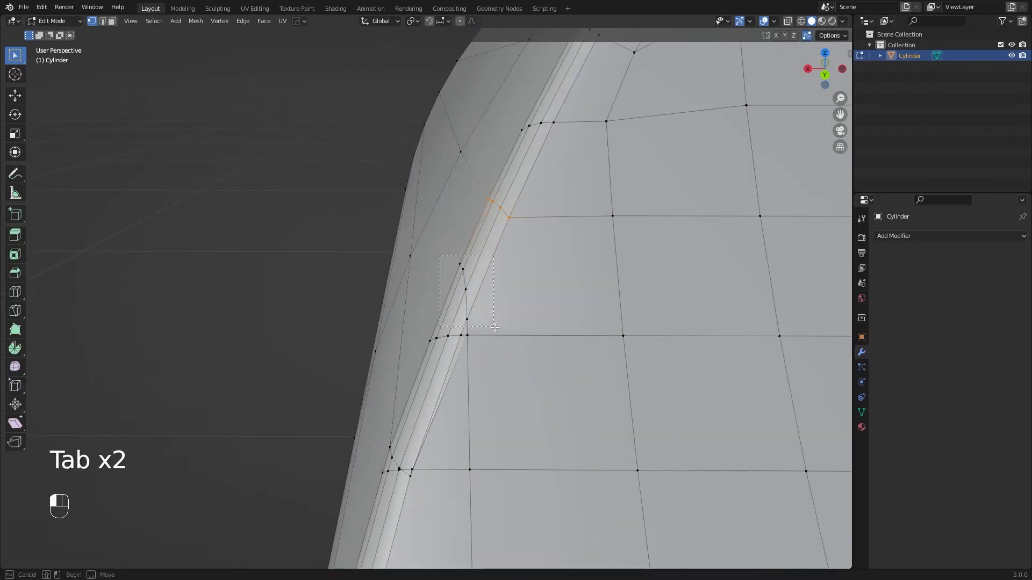
pyautogui.press('g')
pyautogui.press('g')
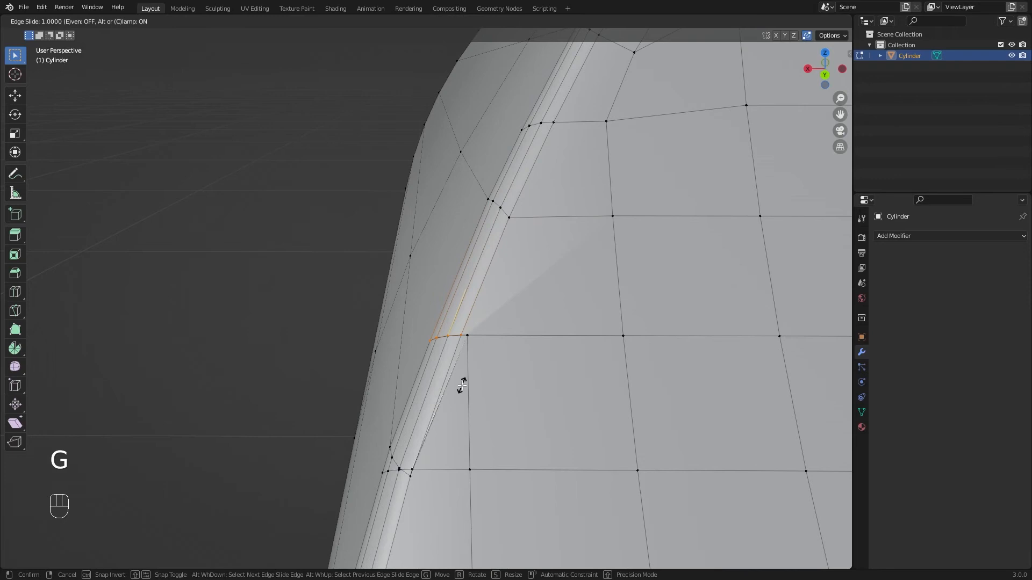
pyautogui.click(462, 384)
# Step: Vertex-slide the inner-wall vertex at the merged junction away from the bevel by a factor of about 0.27
pyautogui.click(468, 336)
pyautogui.press('g')
pyautogui.press('g')
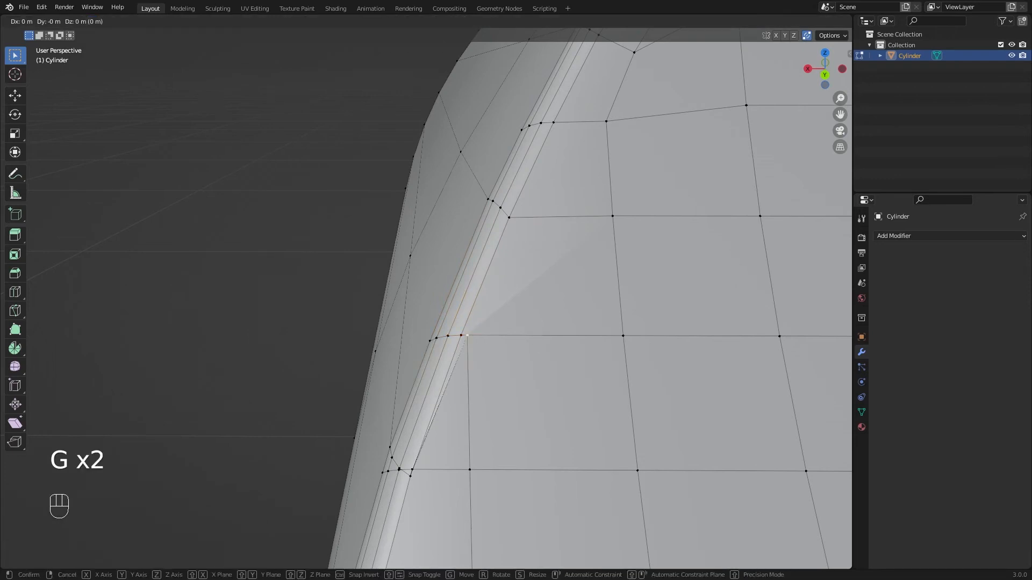
pyautogui.click(583, 369)
# Step: Select the angled cross-bevel column at the next overlapping junction and edge-slide it along the bevel by a factor of about 0.11
pyautogui.keyDown('shift'); pyautogui.moveTo(582, 369); pyautogui.dragTo(427, 356, button='middle'); pyautogui.keyUp('shift')
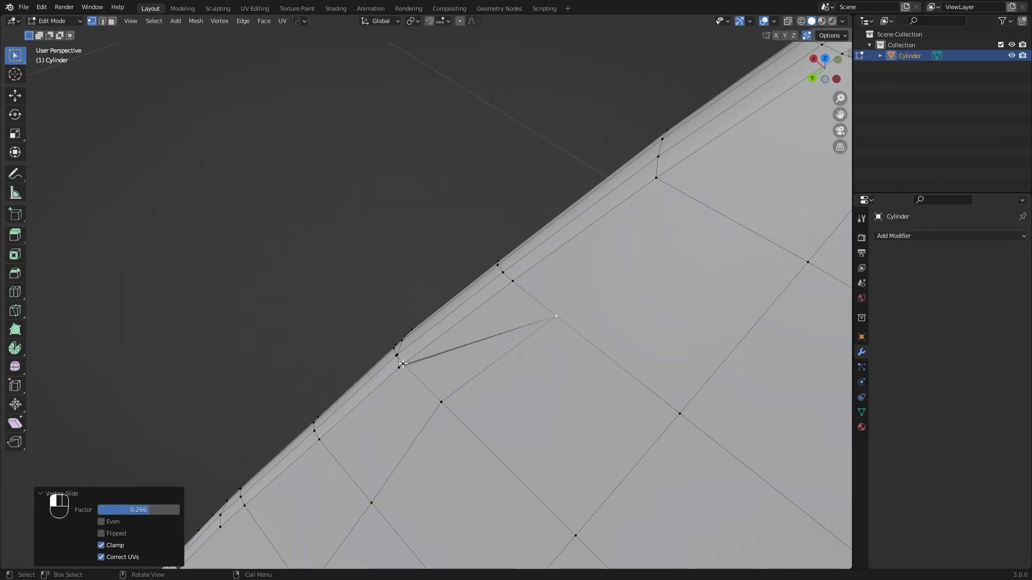
pyautogui.click(403, 364)
pyautogui.scroll(-13, 403, 364)
pyautogui.moveTo(362, 324)
pyautogui.mouseDown(button='middle')
pyautogui.moveTo(421, 289)
pyautogui.moveTo(442, 303)
pyautogui.moveTo(461, 299)
pyautogui.mouseUp(button='middle')
pyautogui.scroll(5, 421, 288)
pyautogui.press('KP_Decimal')
pyautogui.press('z')
pyautogui.click(379, 301)
pyautogui.press('z')
pyautogui.click(527, 319)
pyautogui.keyDown('ctrl'); pyautogui.click(240, 251); pyautogui.keyUp('ctrl')
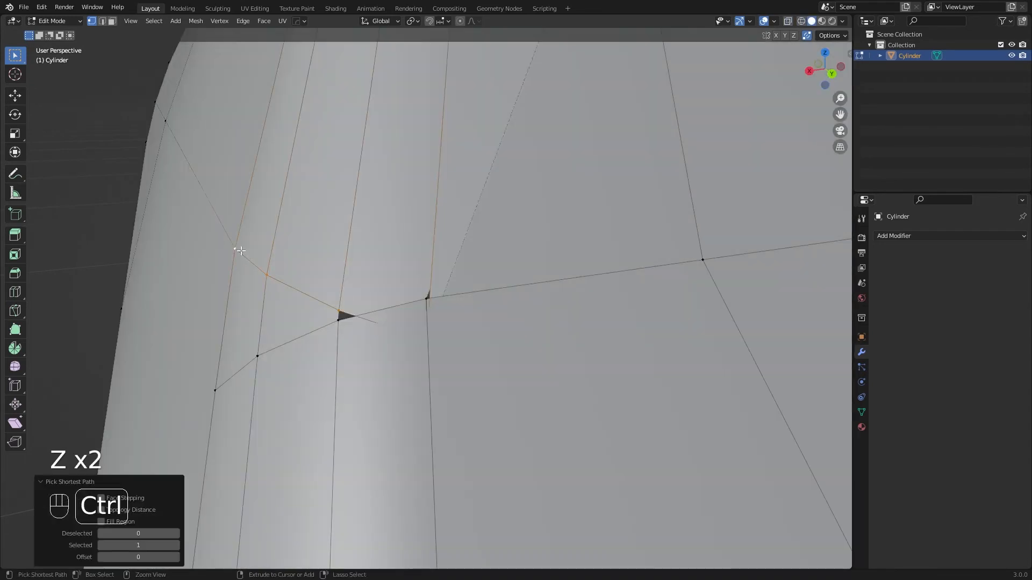
pyautogui.press('g')
pyautogui.press('g')
pyautogui.click(478, 258)
# Step: Edge-slide the same angled column back down the bevel to just above the horizontal column
pyautogui.moveTo(478, 258); pyautogui.dragTo(483, 268, button='middle')
pyautogui.press('g')
pyautogui.press('g')
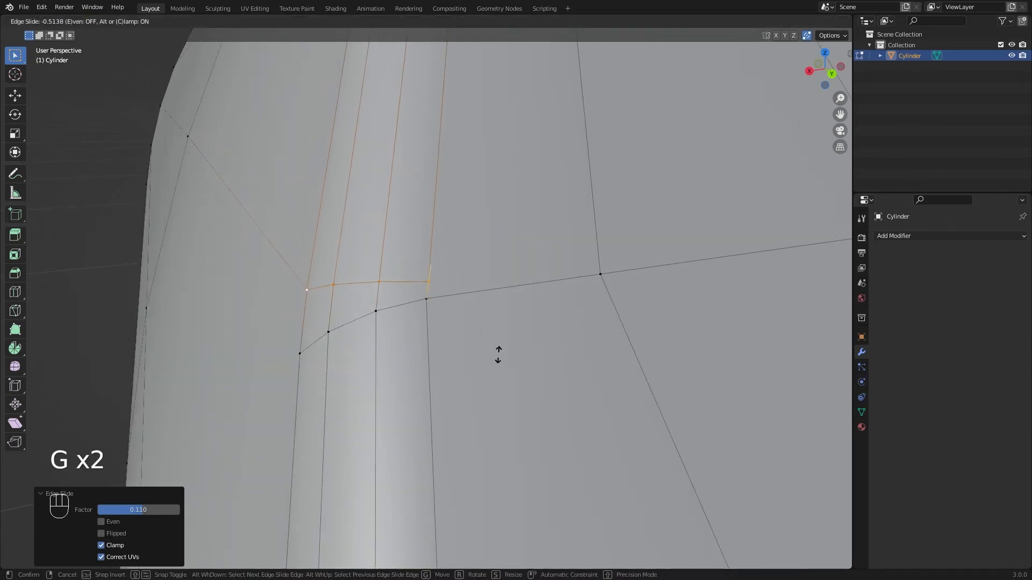
pyautogui.click(496, 375)
# Step: Select the lower horizontal cross-bevel column, edge-slide it fully up onto the angled column, and clear the selection
pyautogui.moveTo(292, 326); pyautogui.dragTo(590, 372)
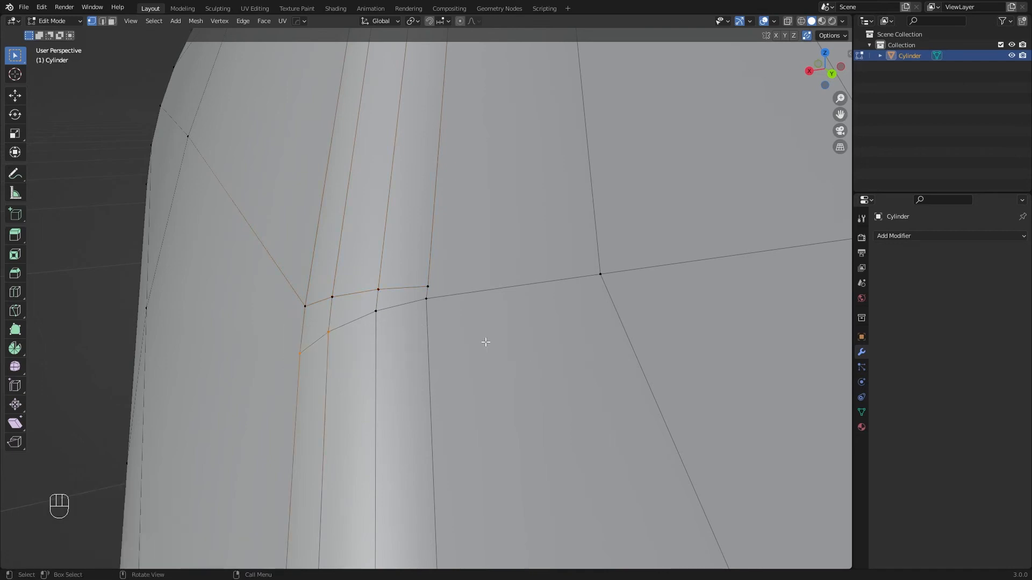
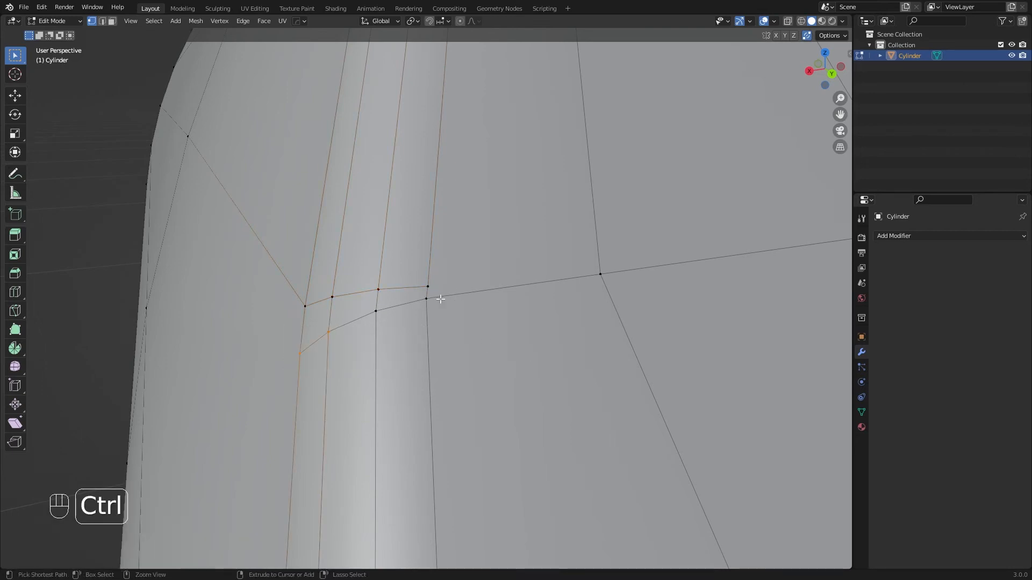
pyautogui.keyDown('ctrl'); pyautogui.click(299, 353); pyautogui.keyUp('ctrl')
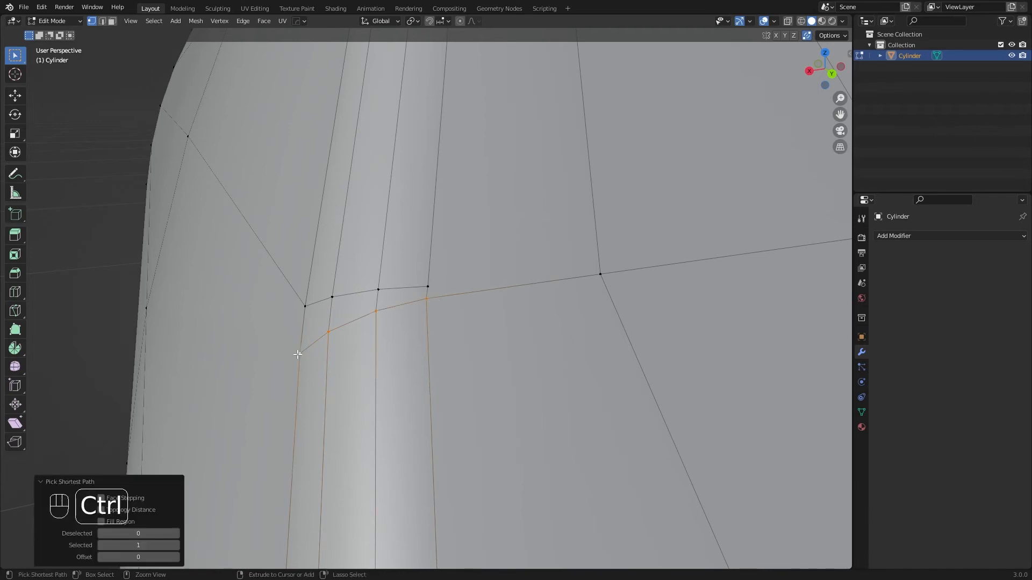
pyautogui.press('g')
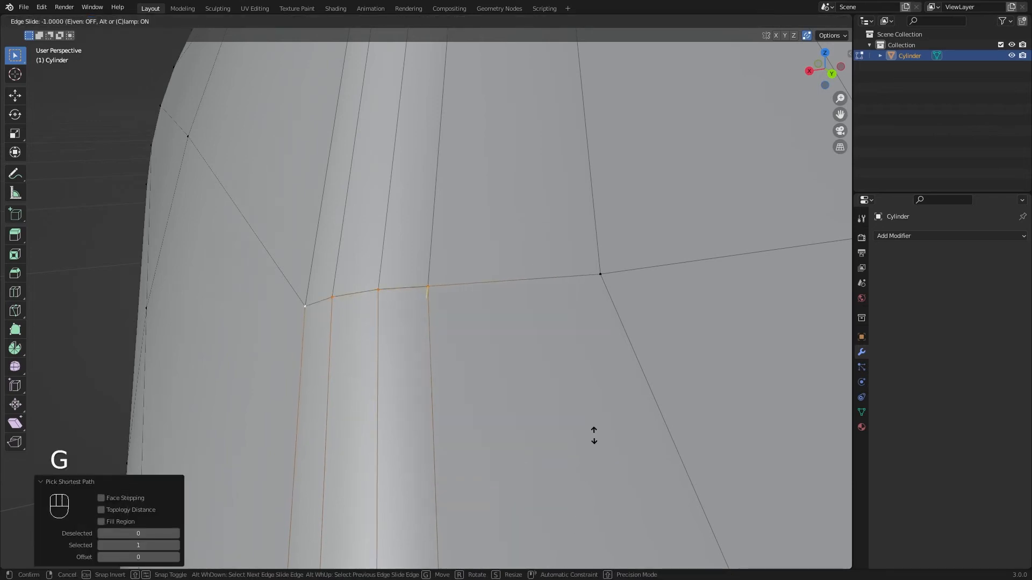
pyautogui.click(594, 421)
pyautogui.press('a')
pyautogui.press('a')
# Step: Knife-cut an edge on the inner wall from the bevel-edge vertex to the grid vertex below it
pyautogui.scroll(-3, 530, 367)
pyautogui.moveTo(511, 361); pyautogui.dragTo(480, 369, button='middle')
pyautogui.scroll(-2, 480, 368)
pyautogui.moveTo(539, 341); pyautogui.dragTo(520, 333, button='middle')
pyautogui.scroll(4, 505, 267)
pyautogui.keyDown('shift'); pyautogui.moveTo(513, 266); pyautogui.dragTo(493, 302, button='middle'); pyautogui.keyUp('shift')
pyautogui.scroll(-10, 493, 304)
pyautogui.scroll(4, 440, 338)
pyautogui.keyDown('shift'); pyautogui.moveTo(379, 436); pyautogui.dragTo(438, 344, button='middle'); pyautogui.keyUp('shift')
pyautogui.keyDown('shift'); pyautogui.moveTo(438, 344); pyautogui.dragTo(447, 366, button='middle'); pyautogui.keyUp('shift')
pyautogui.scroll(5, 494, 245)
pyautogui.press('k')
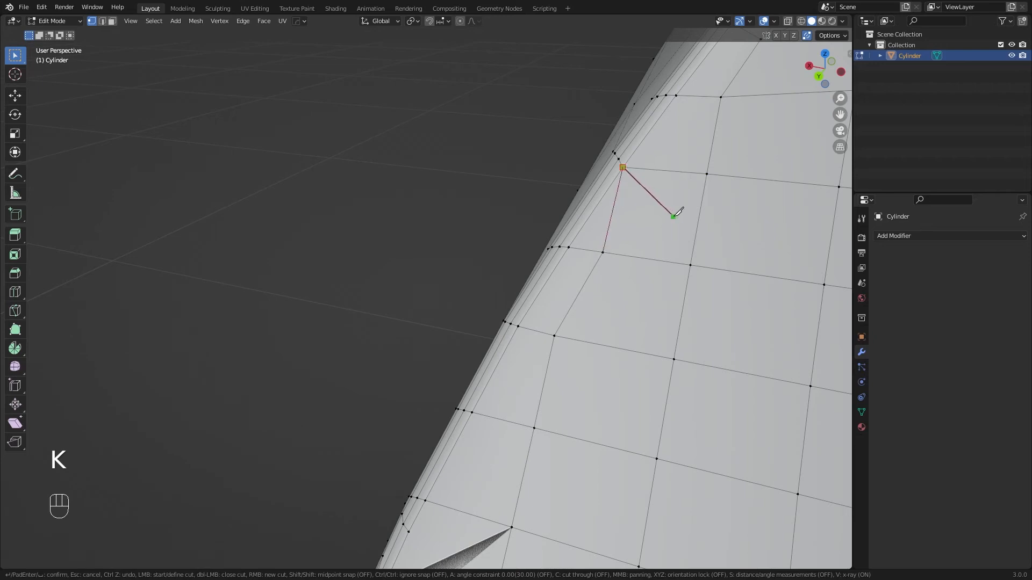
pyautogui.press('Return')
# Step: Select the angled cross-bevel column at the next junction and edge-slide it fully up onto the horizontal column
pyautogui.scroll(-5, 659, 228)
pyautogui.moveTo(466, 290); pyautogui.dragTo(559, 290, button='middle')
pyautogui.press('a')
pyautogui.press('a')
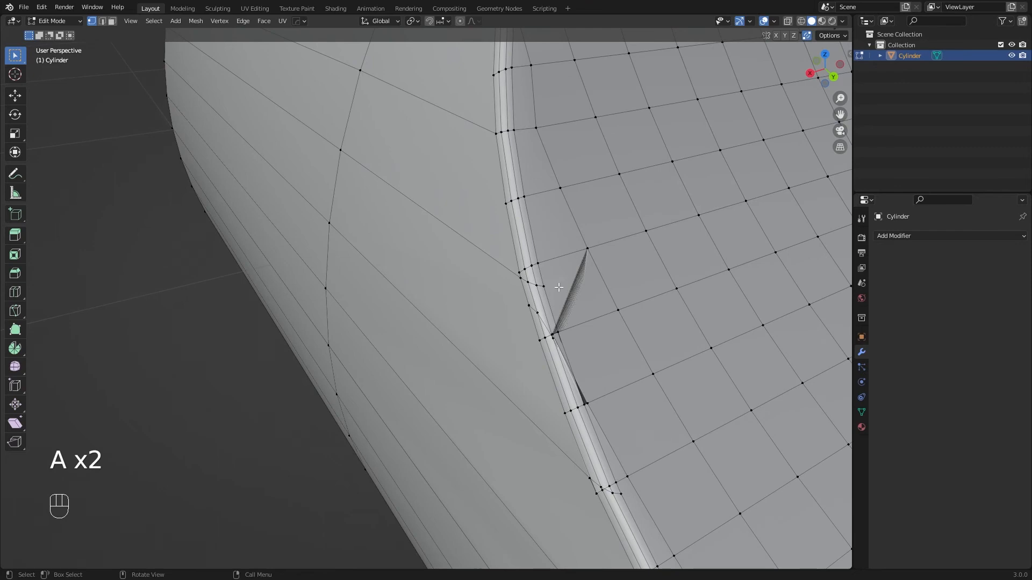
pyautogui.press('KP_Decimal')
pyautogui.scroll(-5, 527, 266)
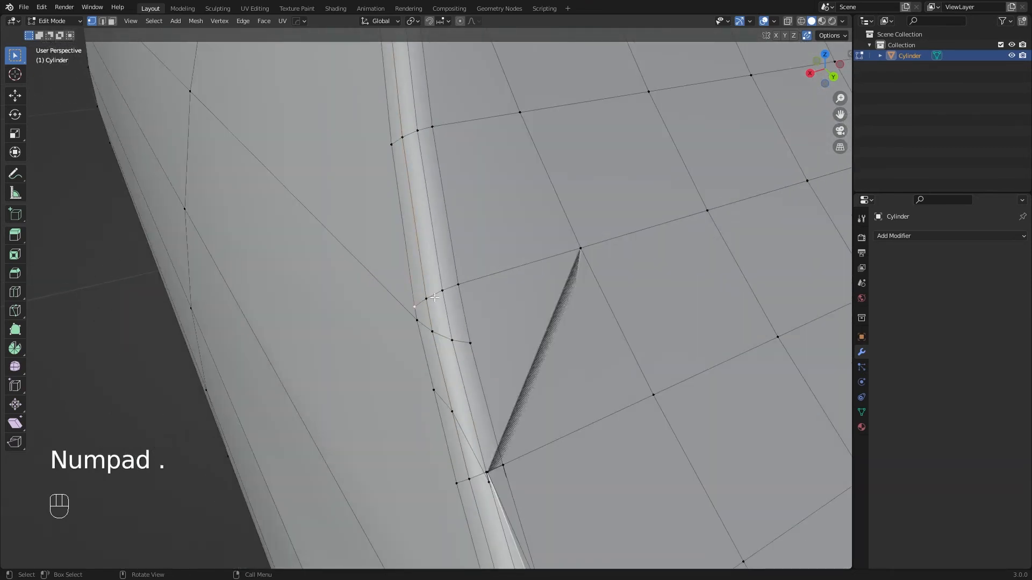
pyautogui.keyDown('ctrl'); pyautogui.click(474, 285); pyautogui.keyUp('ctrl')
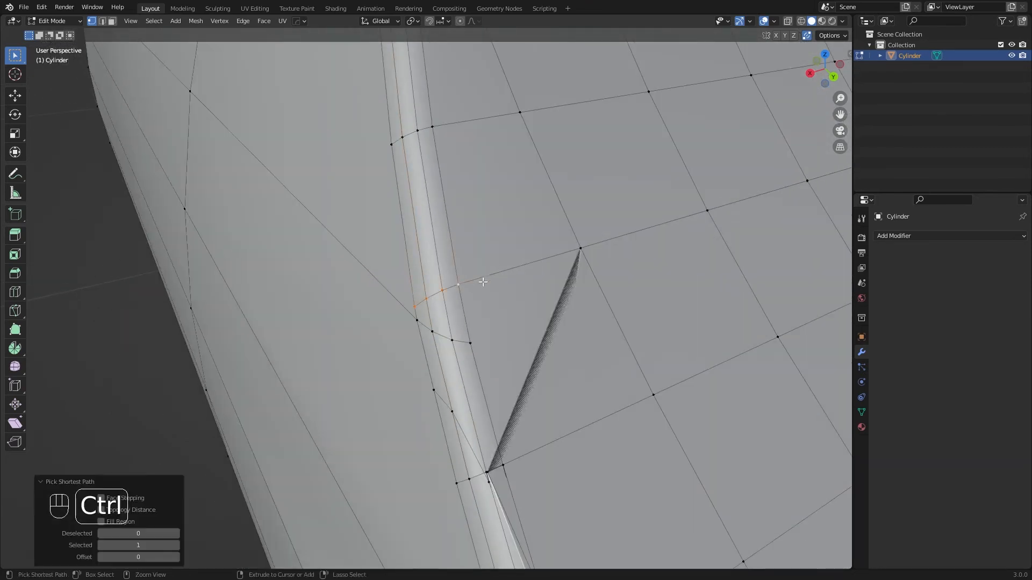
pyautogui.click(476, 336)
pyautogui.keyDown('ctrl'); pyautogui.click(415, 321); pyautogui.keyUp('ctrl')
pyautogui.press('g')
pyautogui.press('g')
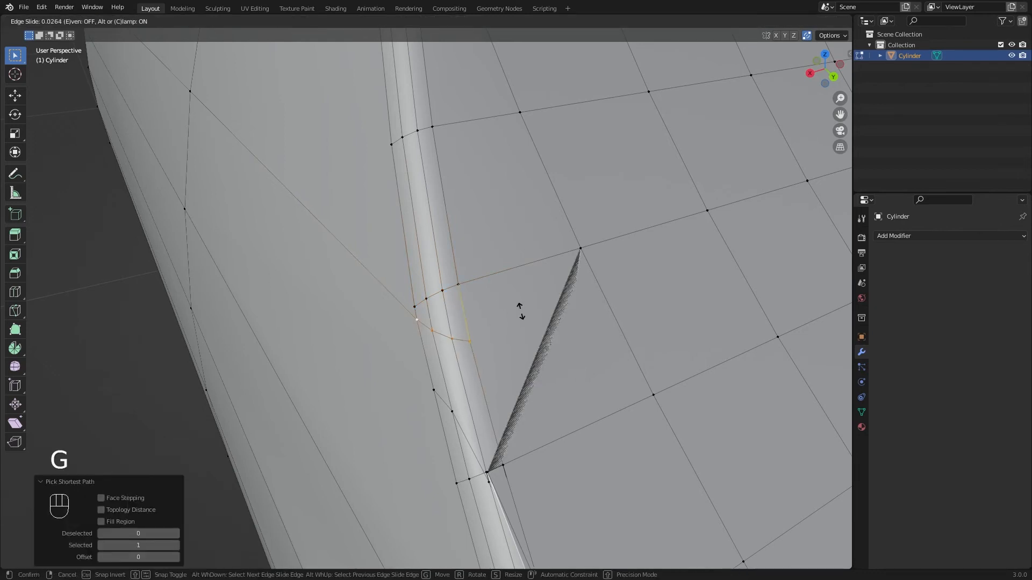
pyautogui.click(524, 111)
# Step: Vertex-slide the overlapping inner-wall vertex at the junction below fully onto the adjacent bevel-edge vertex
pyautogui.keyDown('shift'); pyautogui.moveTo(559, 350); pyautogui.dragTo(506, 272, button='middle'); pyautogui.keyUp('shift')
pyautogui.press('g')
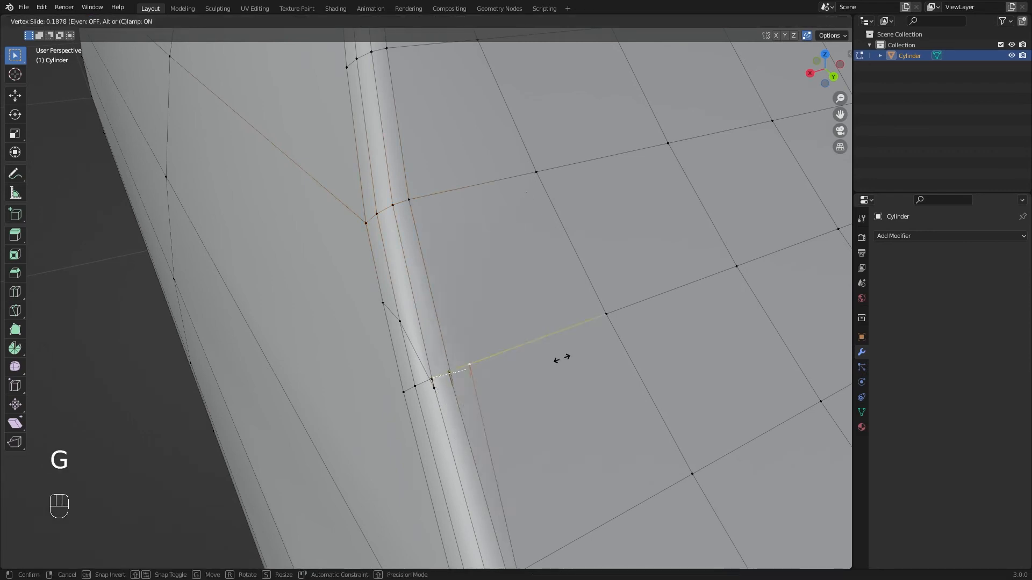
pyautogui.rightClick(532, 385)
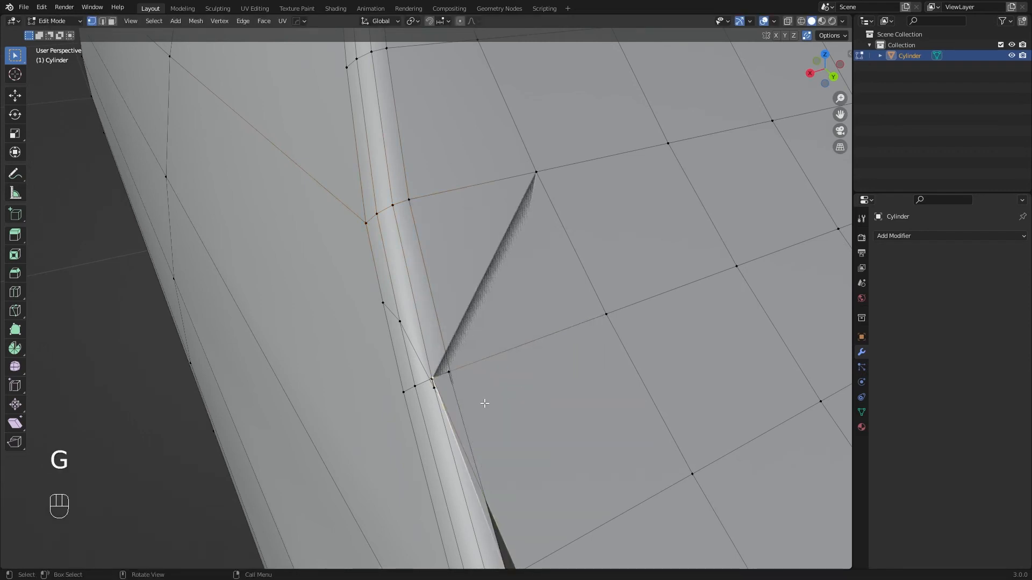
pyautogui.press('g')
pyautogui.press('g')
pyautogui.click(584, 361)
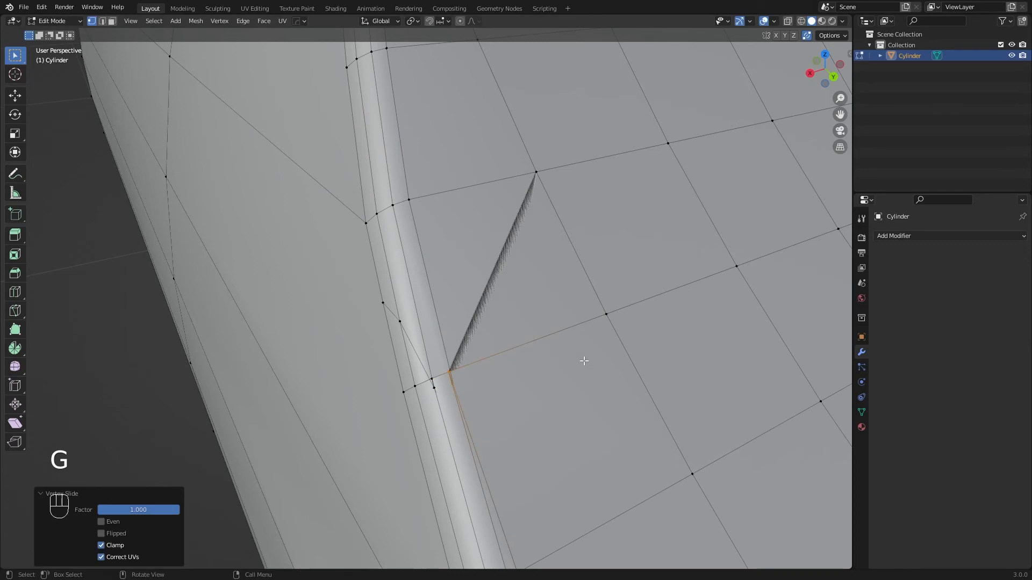
# Step: Try to vertex-slide the bevel-edge vertex outward along the inner-wall edge, and undo the slide
pyautogui.click(450, 372)
pyautogui.press('g')
pyautogui.press('g')
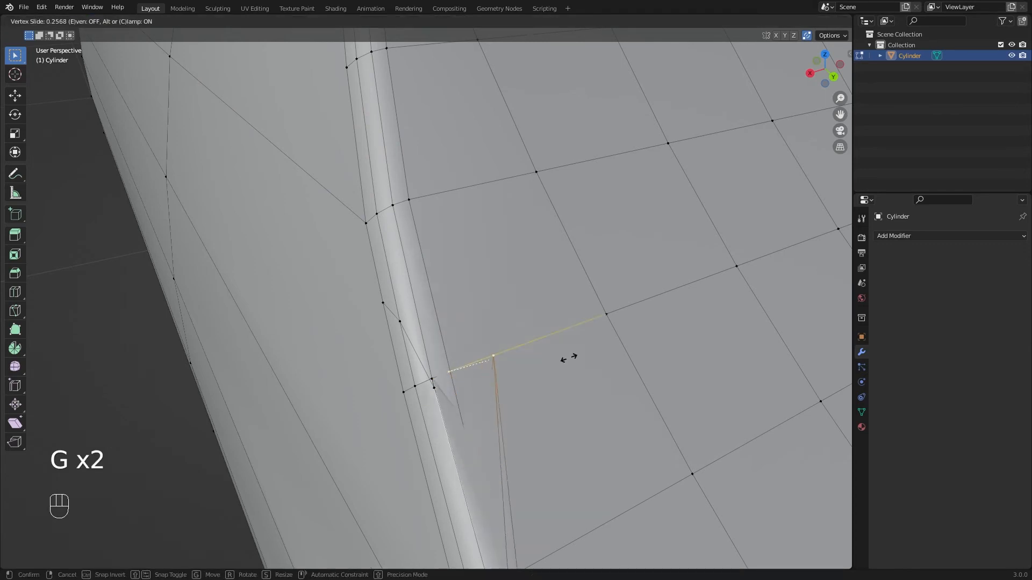
pyautogui.click(583, 362)
pyautogui.hotkey('ctrl', 'z')
# Step: Using wireframe shading, select the angled column's overlapping wall-side end vertex and vertex-slide it up the bevel by a factor of about 0.45
pyautogui.scroll(-5, 583, 363)
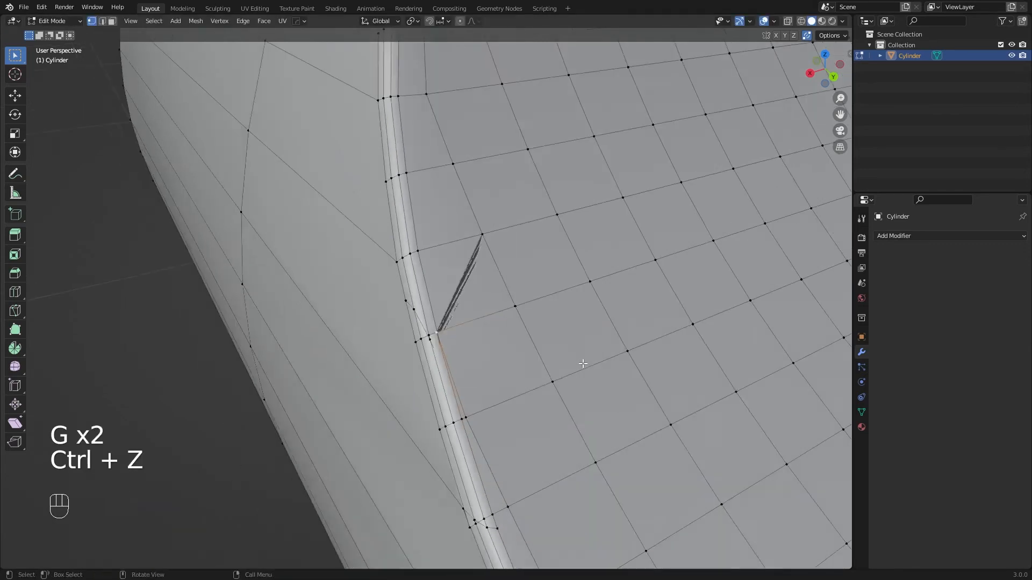
pyautogui.moveTo(583, 363); pyautogui.dragTo(490, 388, button='middle')
pyautogui.keyDown('shift'); pyautogui.moveTo(391, 298); pyautogui.dragTo(428, 305, button='middle'); pyautogui.keyUp('shift')
pyautogui.scroll(5, 428, 305)
pyautogui.keyDown('shift'); pyautogui.moveTo(566, 380); pyautogui.dragTo(516, 302, button='middle'); pyautogui.keyUp('shift')
pyautogui.moveTo(465, 325); pyautogui.dragTo(533, 342, button='middle')
pyautogui.scroll(2, 566, 276)
pyautogui.keyDown('shift'); pyautogui.moveTo(566, 276); pyautogui.dragTo(500, 355, button='middle'); pyautogui.keyUp('shift')
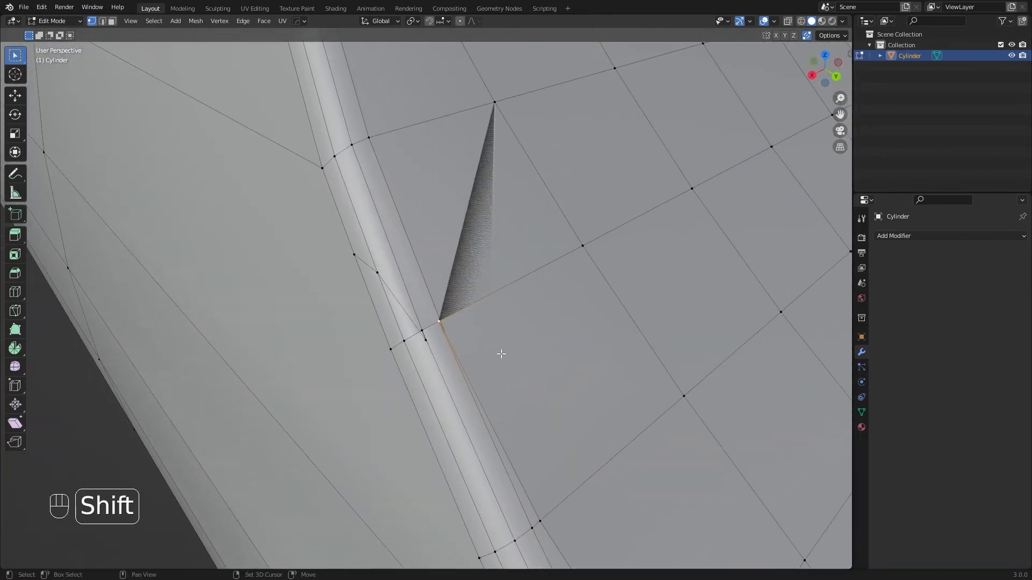
pyautogui.press('z')
pyautogui.click(433, 353)
pyautogui.moveTo(544, 320); pyautogui.dragTo(538, 334, button='middle')
pyautogui.click(478, 446)
pyautogui.press('z')
pyautogui.click(599, 382)
pyautogui.press('g')
pyautogui.press('g')
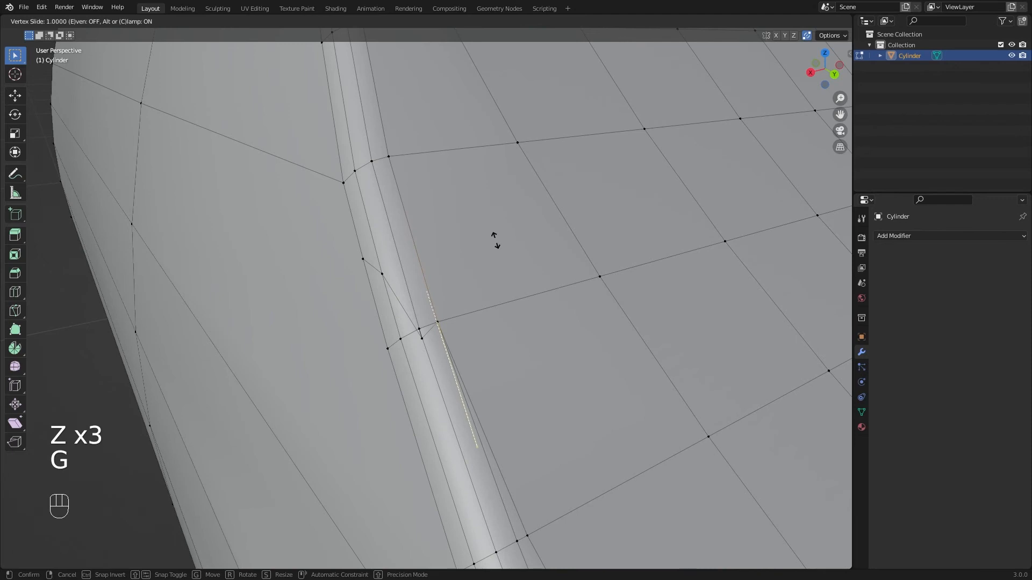
pyautogui.click(507, 277)
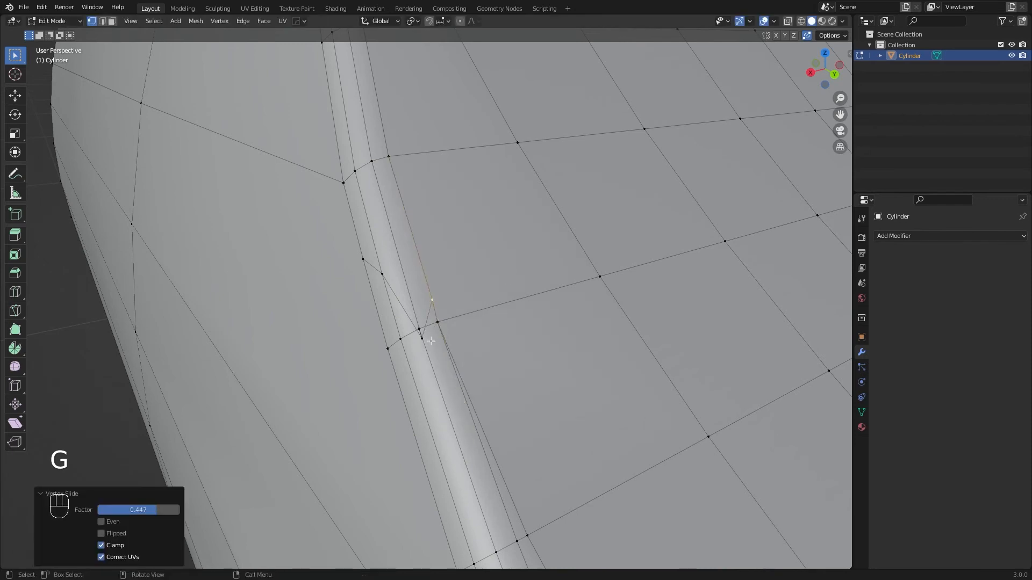
# Step: Vertex-slide the angled column's neighbouring overlapping vertex up the bevel by a factor of about 0.25, undoing the first attempt
pyautogui.press('g')
pyautogui.press('g')
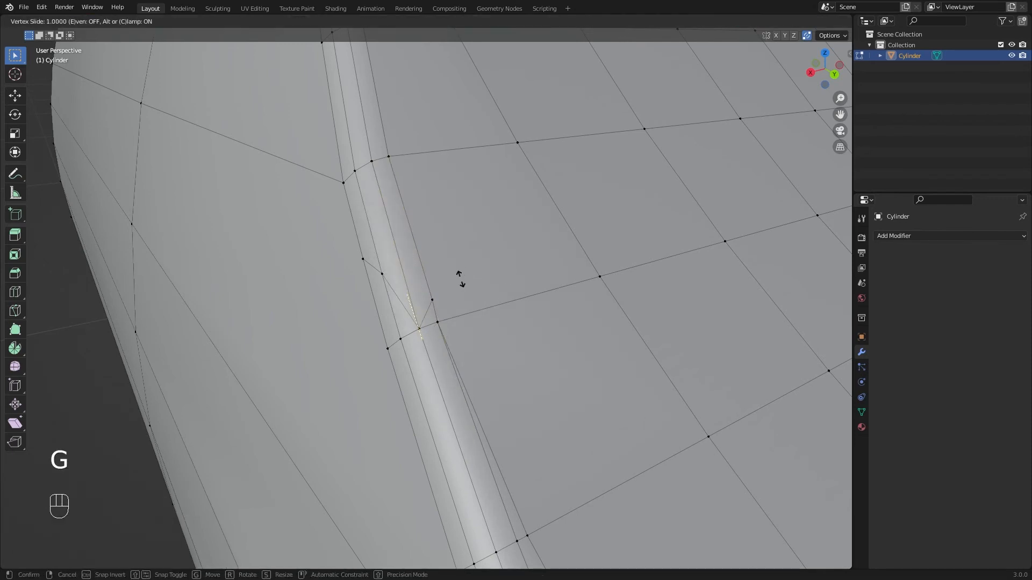
pyautogui.click(460, 279)
pyautogui.hotkey('ctrl', 'z')
pyautogui.press('g')
pyautogui.press('g')
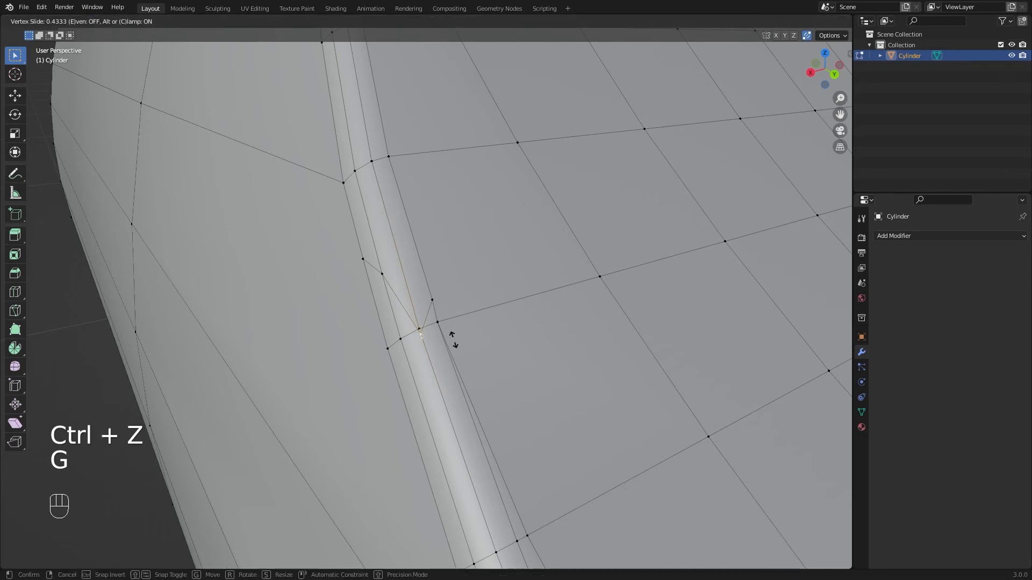
pyautogui.click(445, 299)
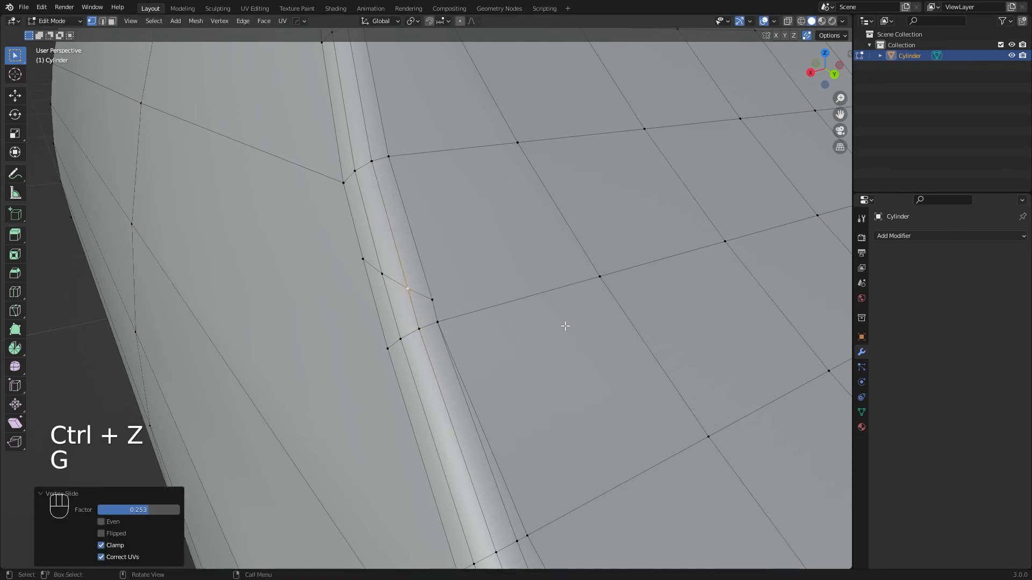
# Step: Select the separated angled cross-bevel column and dissolve its edges, leaving the horizontal column below
pyautogui.press('z')
pyautogui.moveTo(534, 341)
pyautogui.mouseDown(button='middle')
pyautogui.moveTo(527, 322)
pyautogui.moveTo(497, 318)
pyautogui.mouseUp(button='middle')
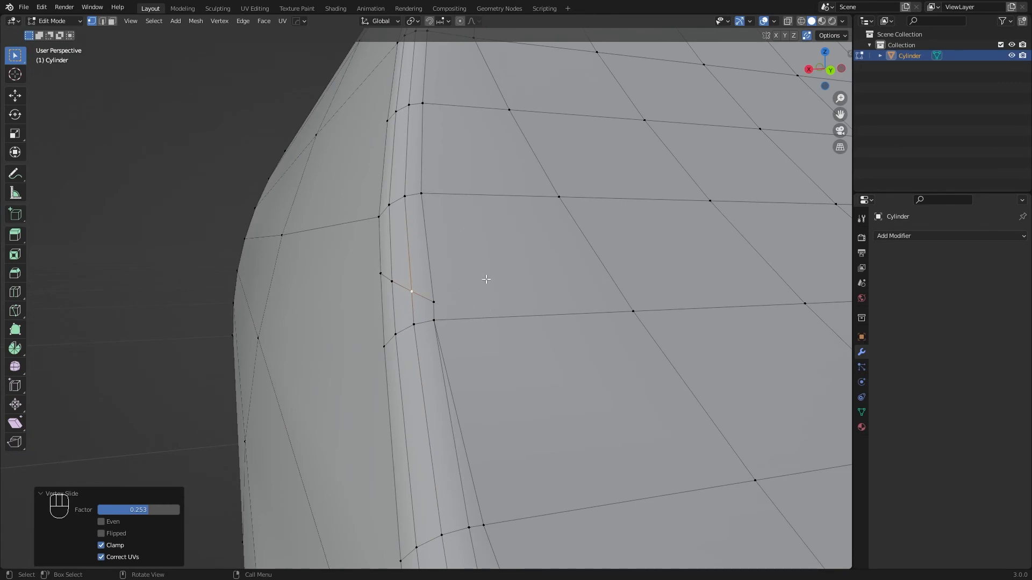
pyautogui.press('z')
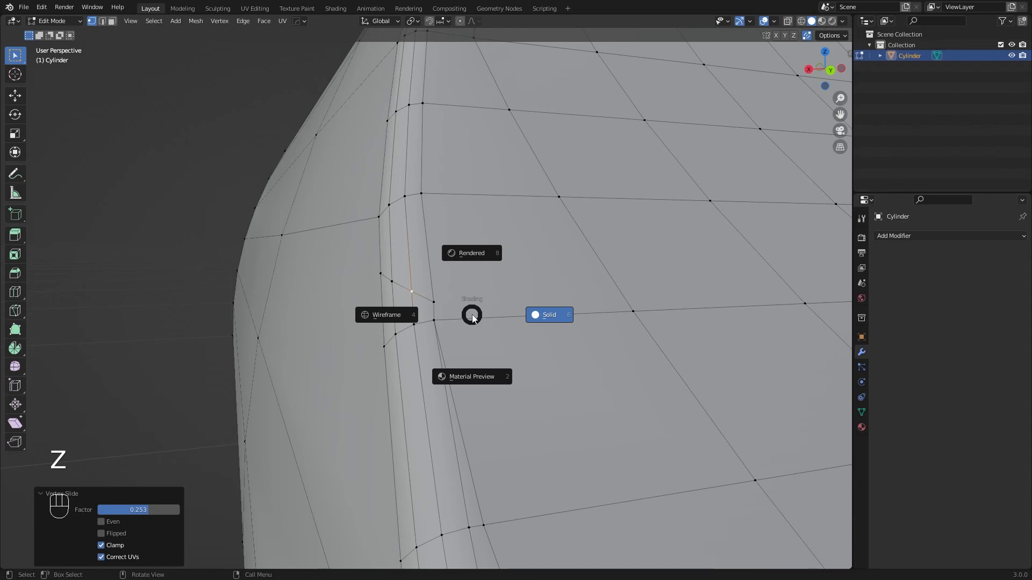
pyautogui.press('z')
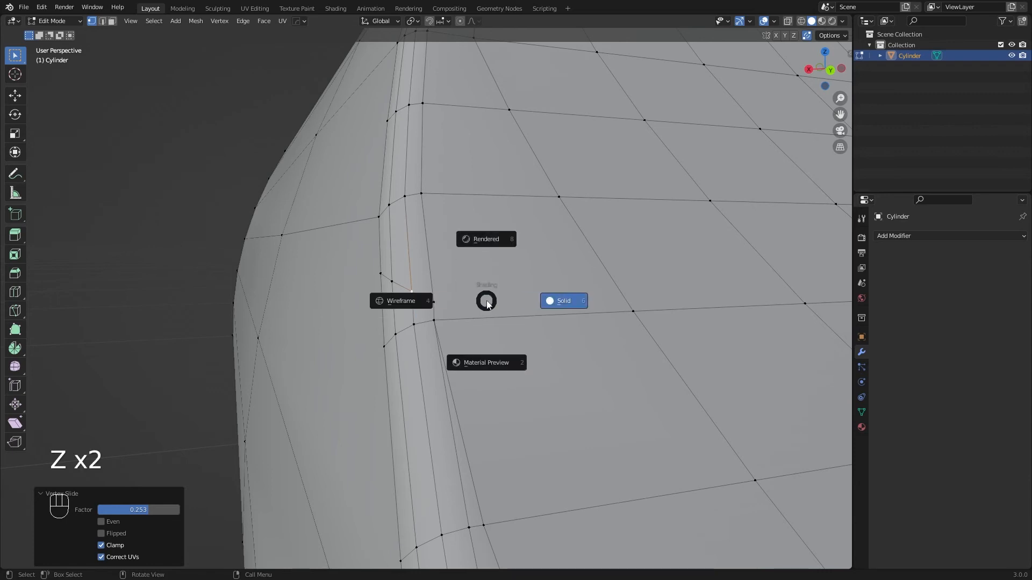
pyautogui.click(416, 313)
pyautogui.moveTo(558, 378)
pyautogui.mouseDown(button='middle')
pyautogui.moveTo(590, 348)
pyautogui.moveTo(542, 373)
pyautogui.moveTo(548, 345)
pyautogui.moveTo(479, 362)
pyautogui.moveTo(482, 383)
pyautogui.moveTo(502, 366)
pyautogui.moveTo(505, 336)
pyautogui.moveTo(507, 382)
pyautogui.moveTo(471, 399)
pyautogui.mouseUp(button='middle')
pyautogui.press('z')
pyautogui.click(527, 393)
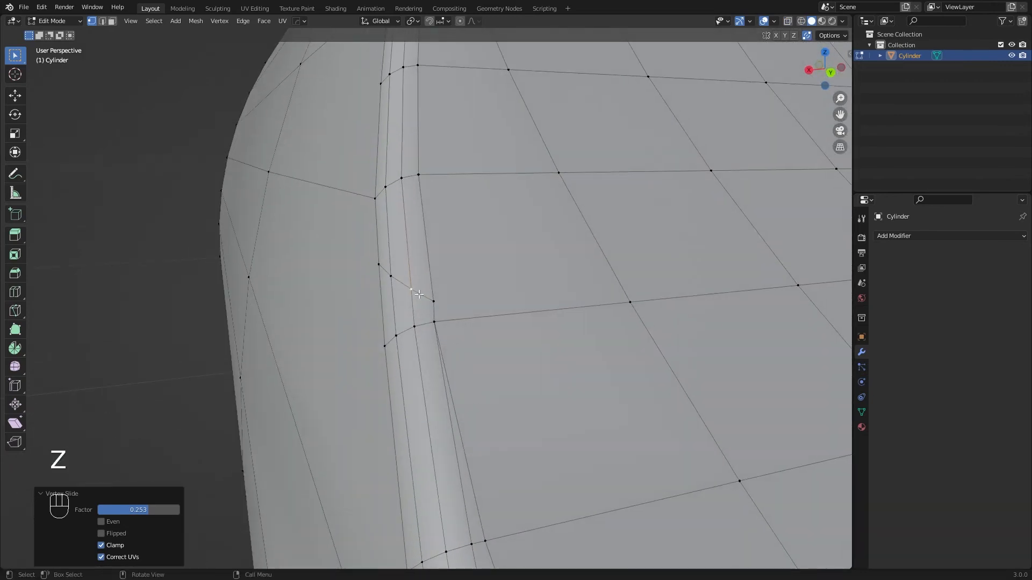
pyautogui.moveTo(422, 285); pyautogui.dragTo(457, 306)
pyautogui.press('x')
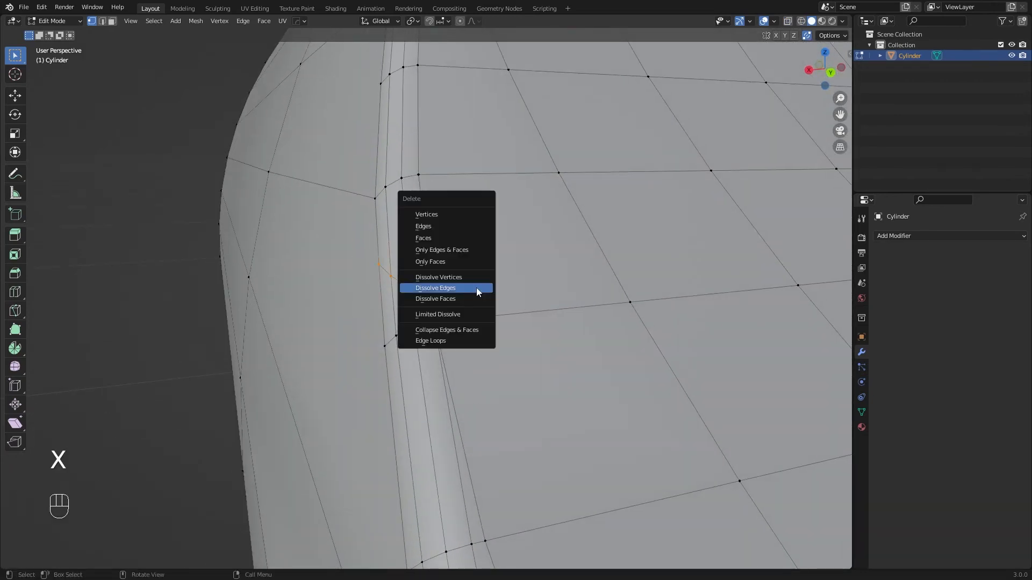
pyautogui.click(476, 288)
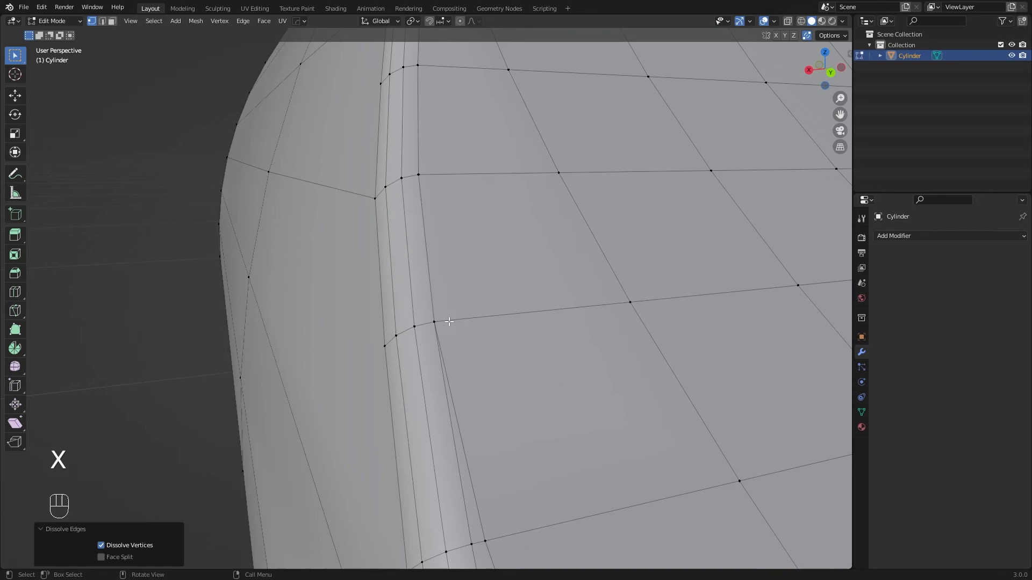
# Step: Select the next overlapping cross-bevel column and slide it up the bevel, undoing a first slide of only its outer-surface end vertex
pyautogui.scroll(-3, 479, 350)
pyautogui.scroll(-3, 526, 371)
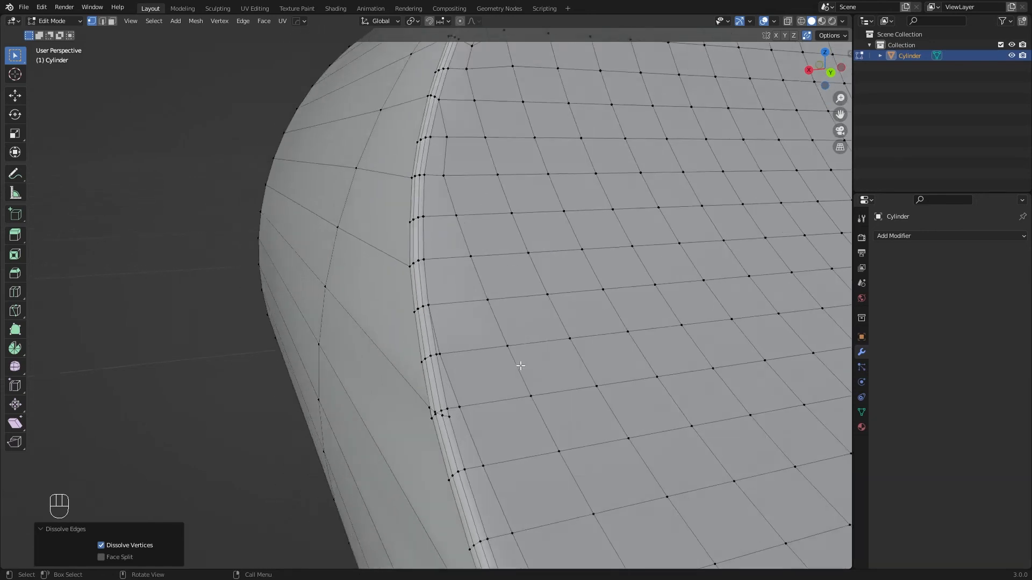
pyautogui.scroll(3, 503, 360)
pyautogui.scroll(2, 467, 364)
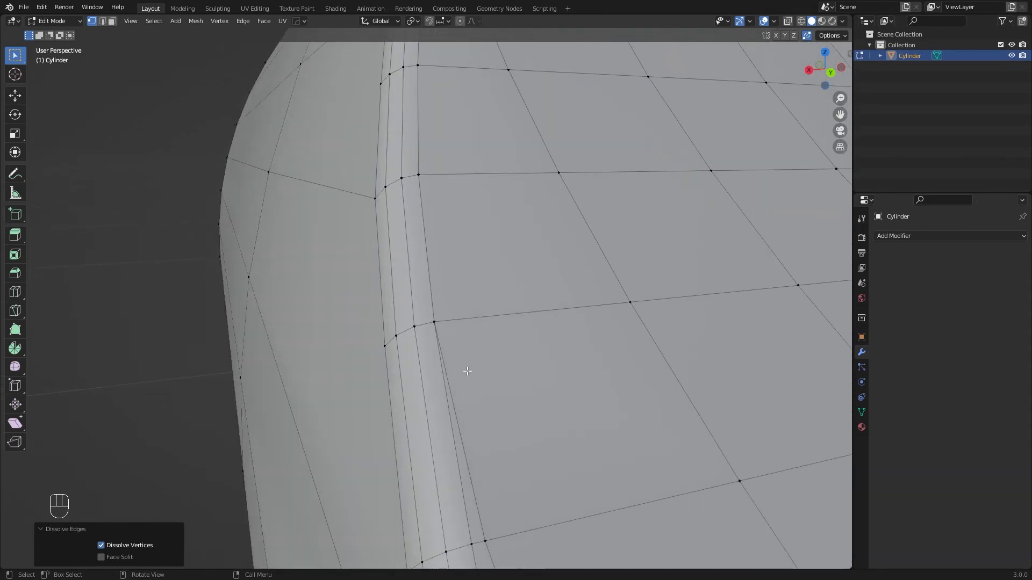
pyautogui.scroll(-3, 613, 450)
pyautogui.keyDown('shift'); pyautogui.moveTo(617, 484); pyautogui.dragTo(477, 392, button='middle'); pyautogui.keyUp('shift')
pyautogui.scroll(2, 473, 402)
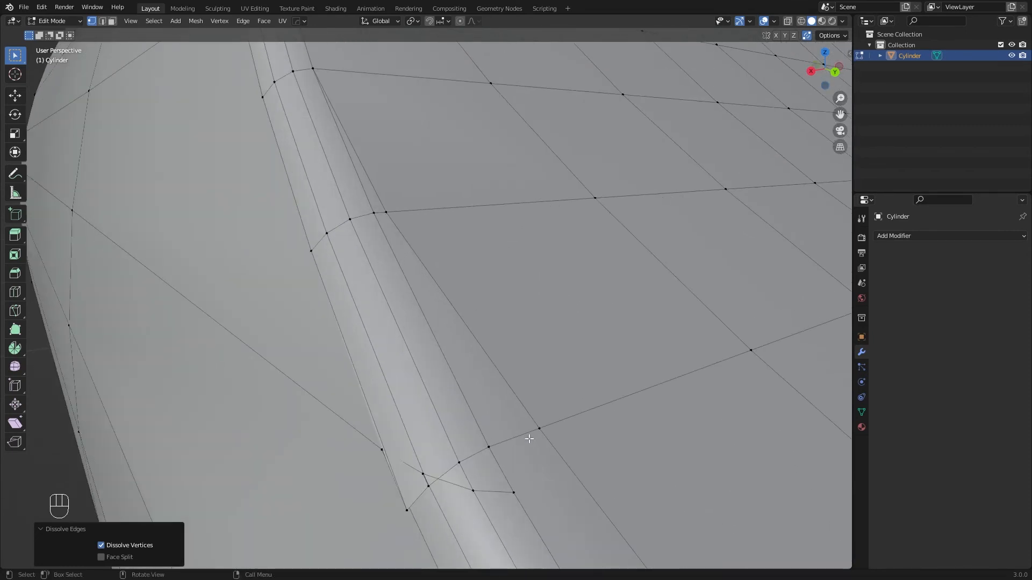
pyautogui.keyDown('shift'); pyautogui.moveTo(529, 439); pyautogui.dragTo(517, 397, button='middle'); pyautogui.keyUp('shift')
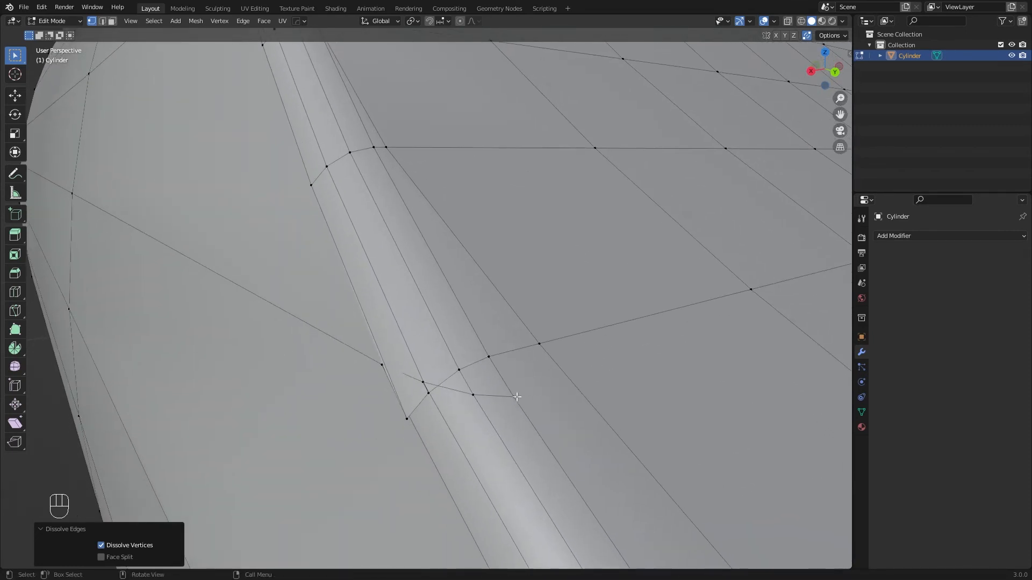
pyautogui.click(413, 419)
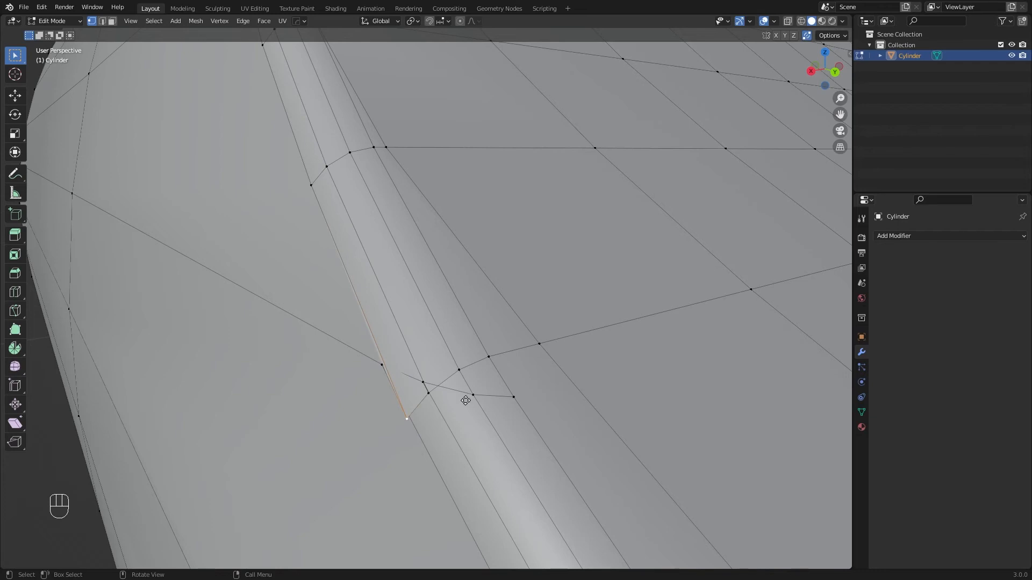
pyautogui.press('g')
pyautogui.press('g')
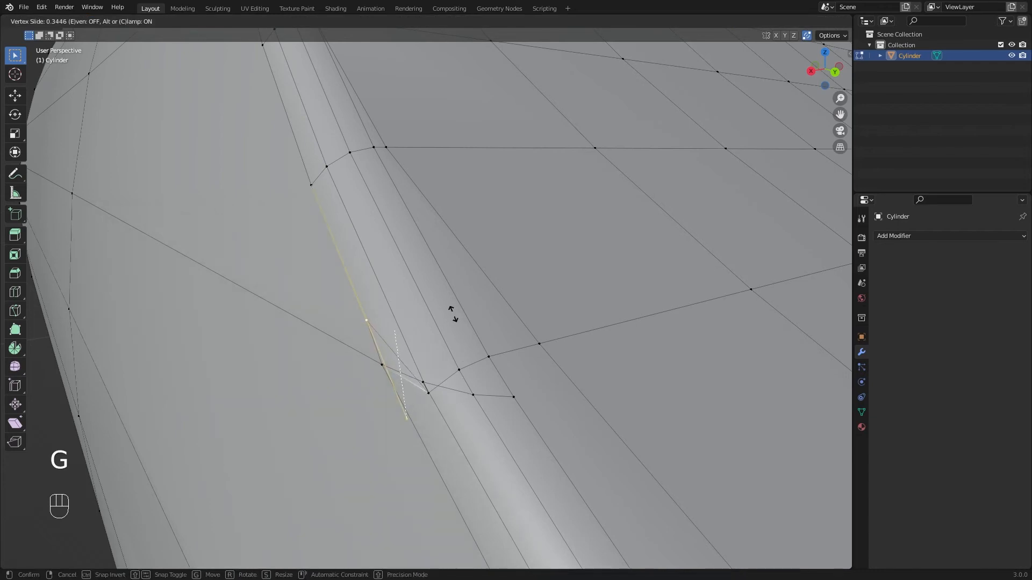
pyautogui.click(457, 342)
pyautogui.hotkey('ctrl', 'z')
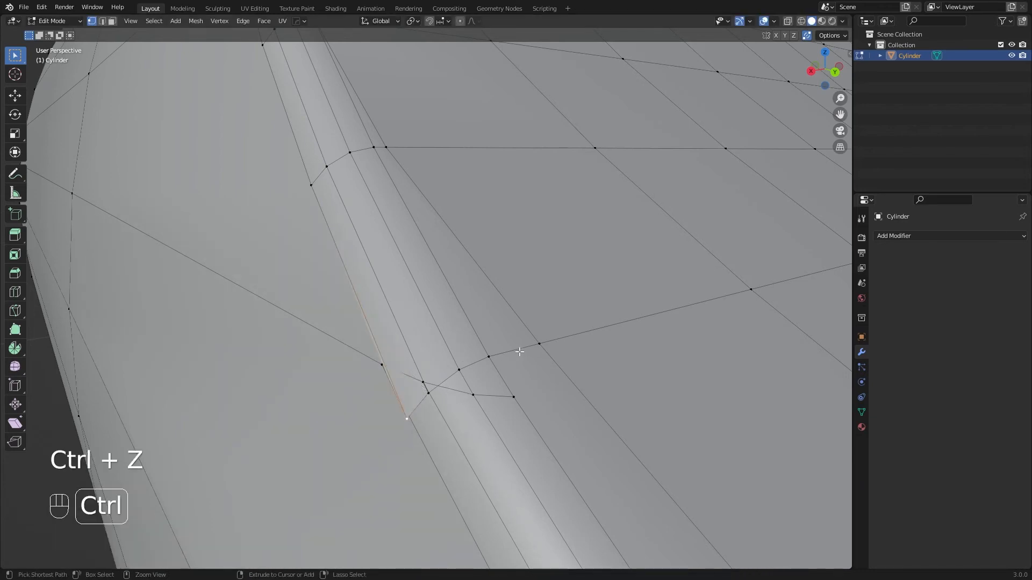
pyautogui.keyDown('ctrl'); pyautogui.click(489, 356); pyautogui.keyUp('ctrl')
pyautogui.press('g')
pyautogui.press('g')
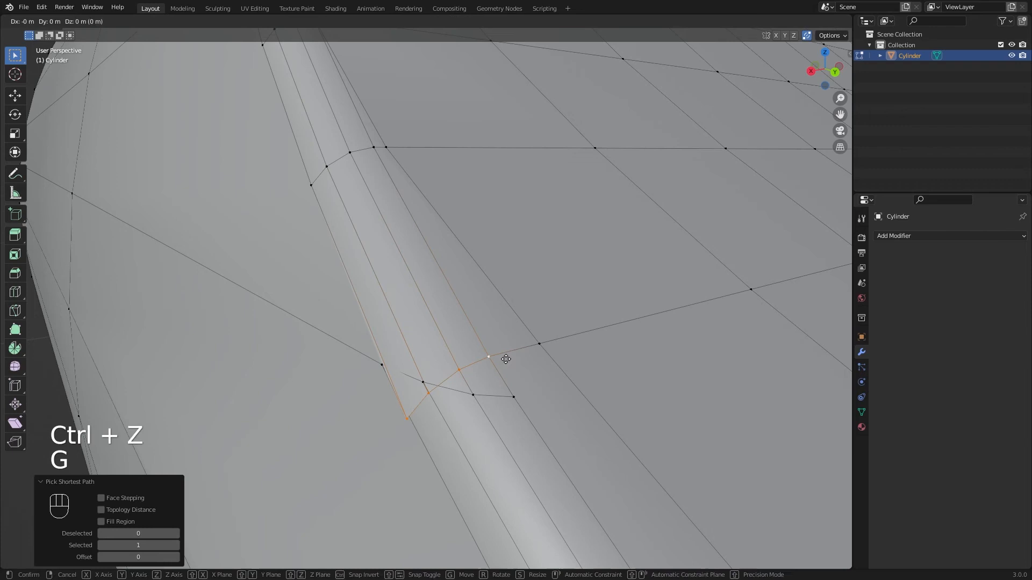
pyautogui.click(489, 311)
pyautogui.press('a')
pyautogui.press('a')
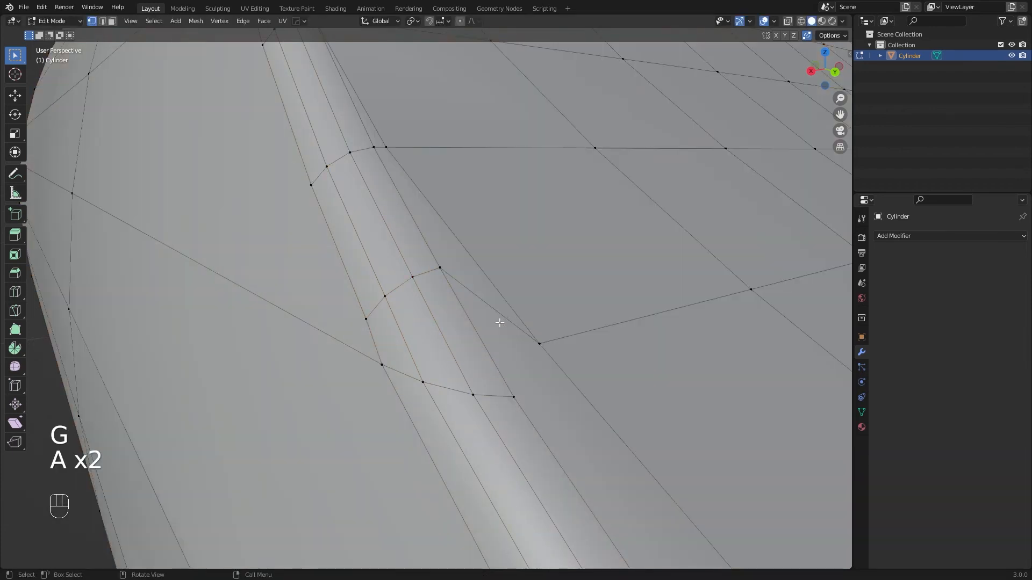
# Step: Edge-slide the lower angled column's three free vertices up the bevel to straighten it, and slide the separated column down onto it
pyautogui.moveTo(352, 268); pyautogui.dragTo(491, 318)
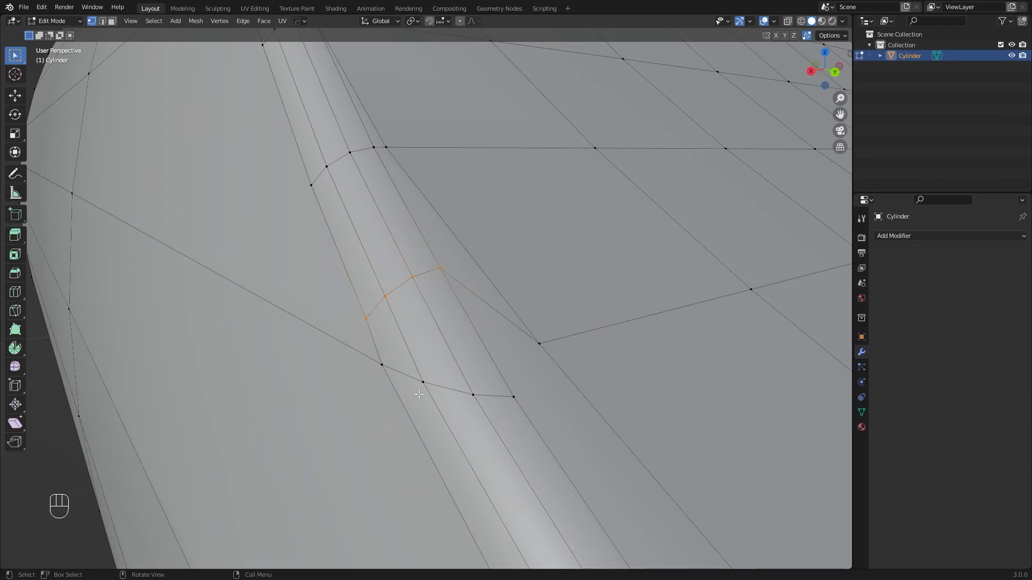
pyautogui.press('g')
pyautogui.press('g')
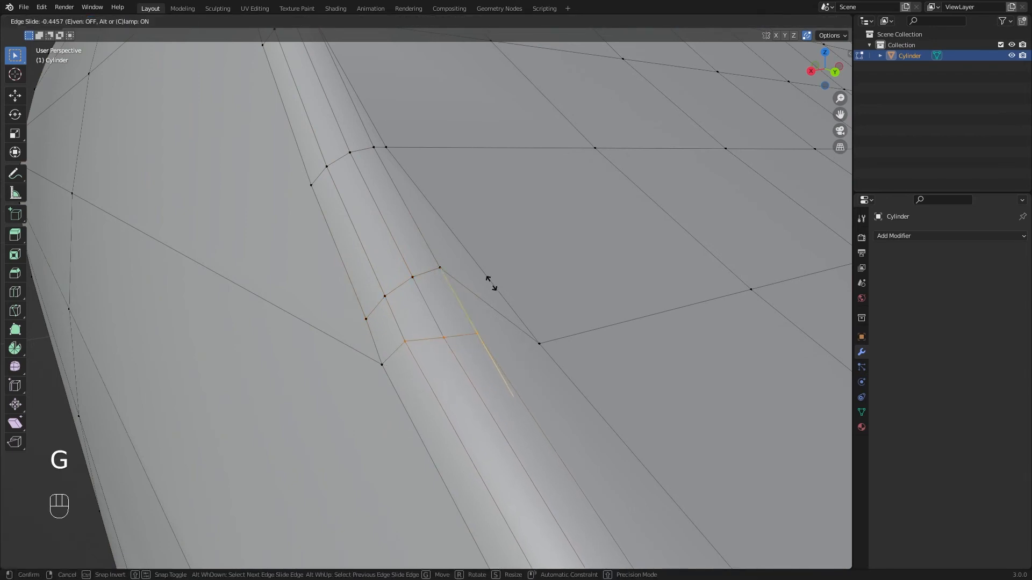
pyautogui.click(489, 299)
pyautogui.press('g')
pyautogui.press('g')
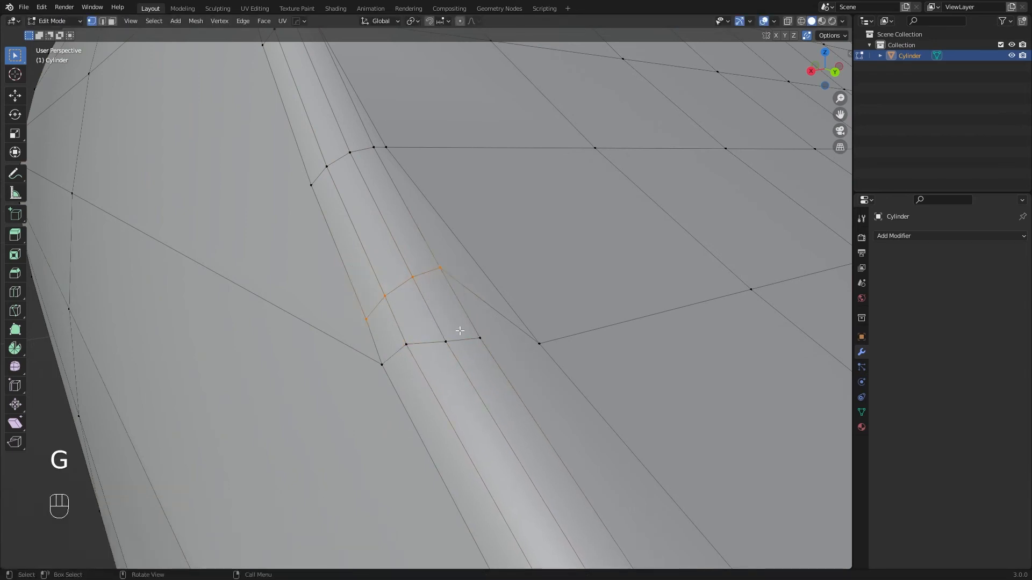
pyautogui.click(529, 431)
# Step: At the next overlap along the cutout, select the three-vertex cross-bevel column and slide it up the bevel clear of the angled column
pyautogui.scroll(-5, 518, 387)
pyautogui.press('Tab')
pyautogui.scroll(-2, 517, 388)
pyautogui.moveTo(517, 388); pyautogui.dragTo(479, 375, button='middle')
pyautogui.press('Tab')
pyautogui.press('Tab')
pyautogui.press('Tab')
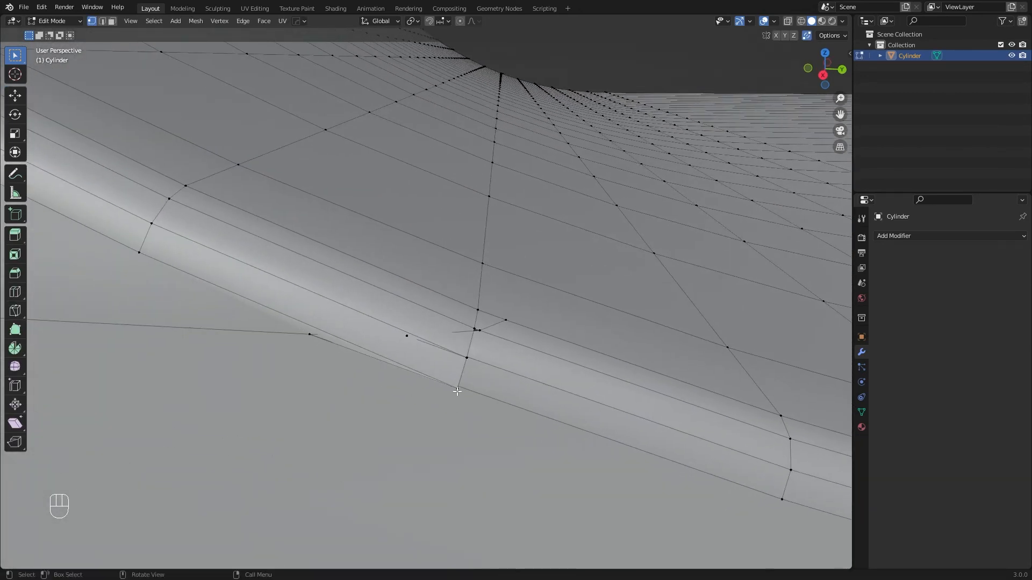
pyautogui.press('z')
pyautogui.moveTo(551, 375)
pyautogui.mouseDown(button='middle')
pyautogui.moveTo(557, 338)
pyautogui.moveTo(555, 360)
pyautogui.mouseUp(button='middle')
pyautogui.press('z')
pyautogui.click(611, 363)
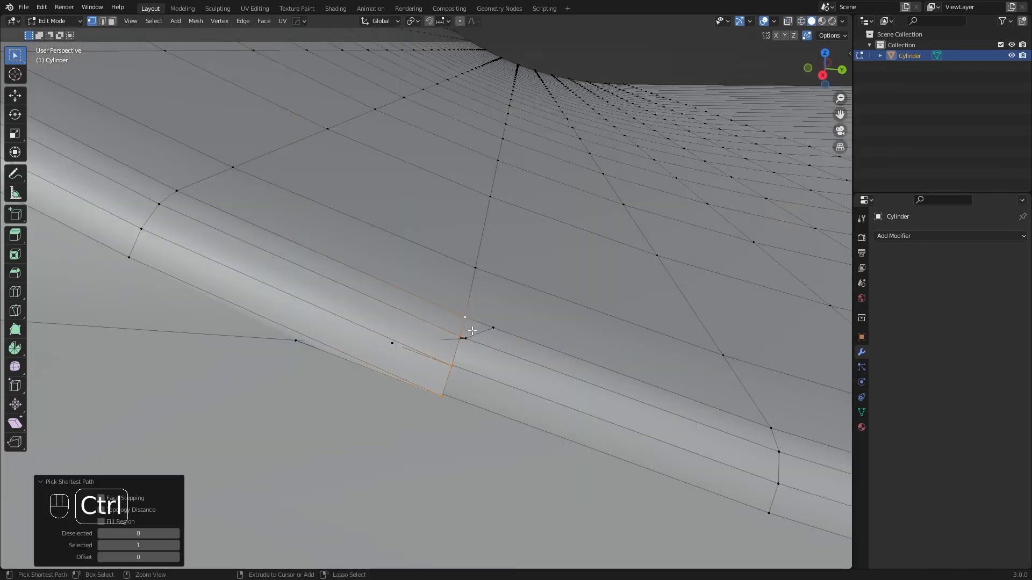
pyautogui.click(447, 395)
pyautogui.keyDown('ctrl'); pyautogui.click(456, 336); pyautogui.keyUp('ctrl')
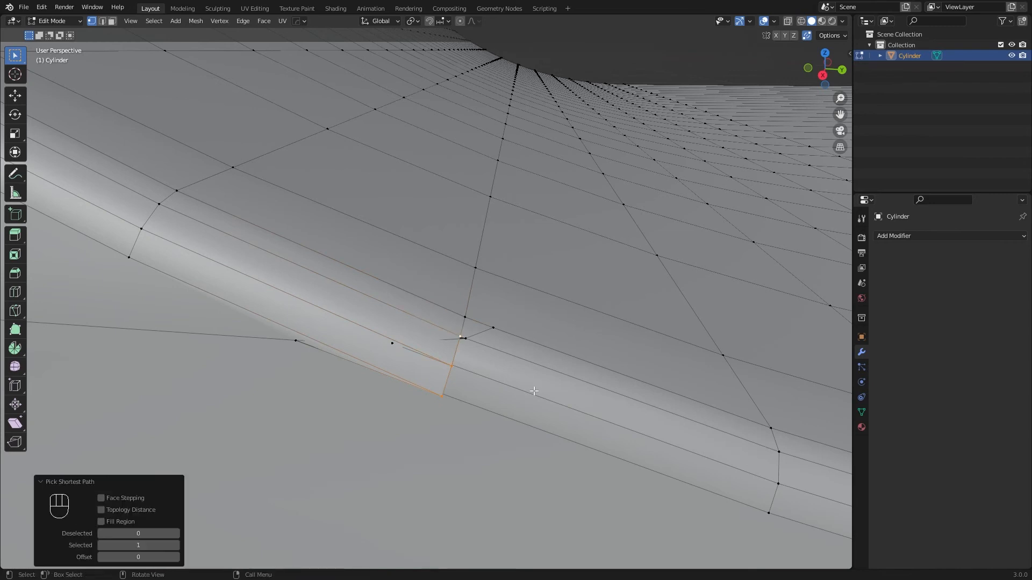
pyautogui.press('g')
pyautogui.click(428, 357)
pyautogui.press('a')
pyautogui.press('a')
# Step: Vertex-slide the angled column's end vertex on the cut-face side along the bevel edge onto the neighbouring grid-line vertex
pyautogui.moveTo(491, 350); pyautogui.dragTo(502, 369, button='middle')
pyautogui.click(503, 379)
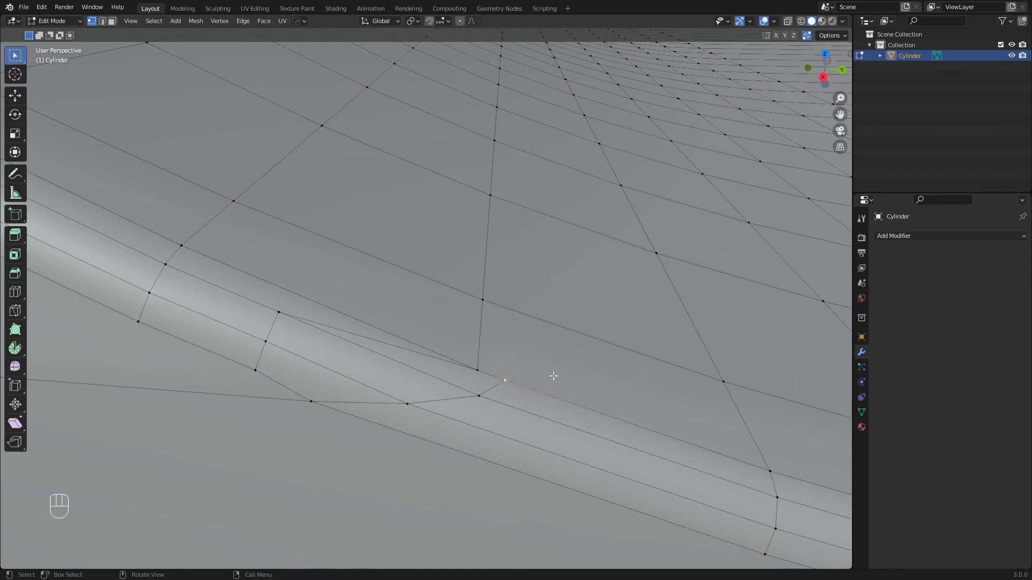
pyautogui.press('g')
pyautogui.press('g')
pyautogui.click(455, 351)
# Step: Edge-slide the angled column's two outer-side vertices by a factor of 0.161, and vertex-slide its outer-surface end vertex by about 0.19
pyautogui.click(411, 405)
pyautogui.keyDown('ctrl'); pyautogui.click(479, 396); pyautogui.keyUp('ctrl')
pyautogui.press('g')
pyautogui.press('g')
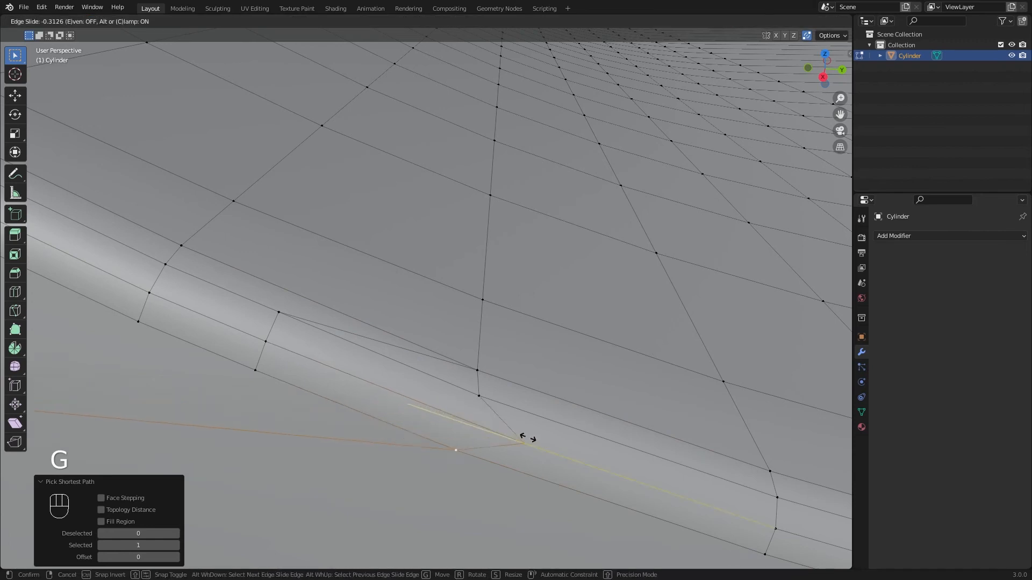
pyautogui.click(480, 425)
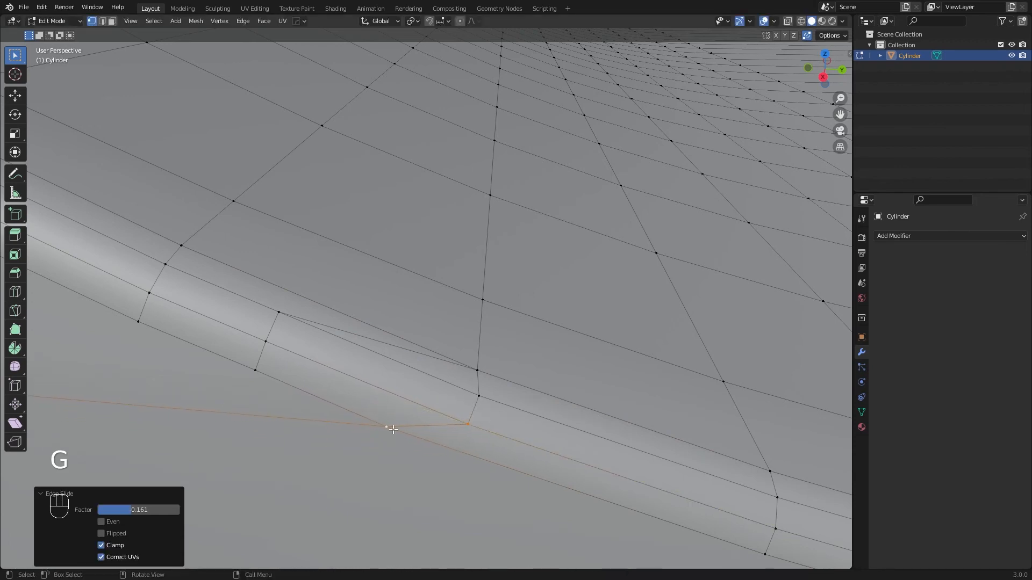
pyautogui.click(393, 430)
pyautogui.press('g')
pyautogui.press('g')
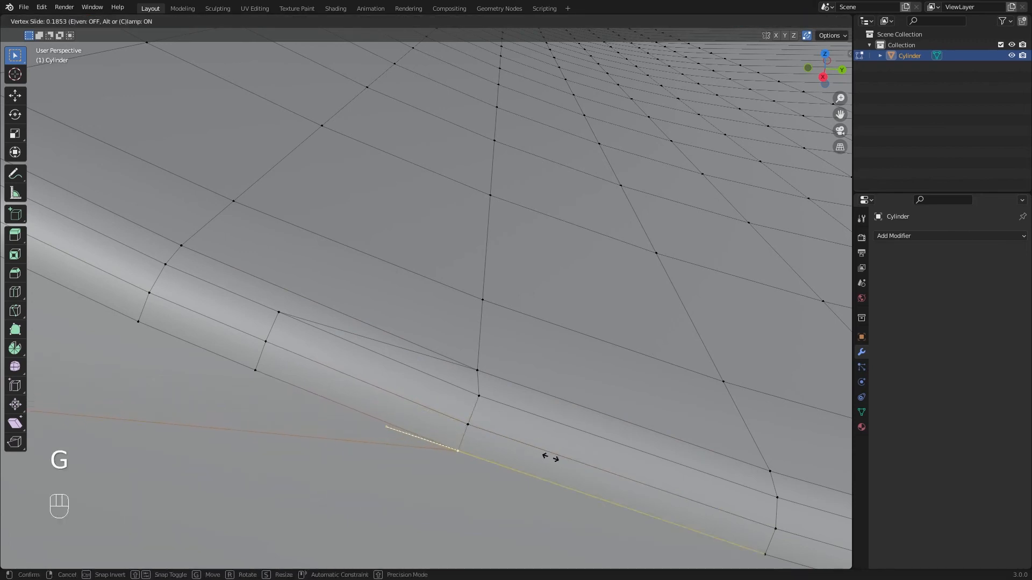
pyautogui.click(556, 459)
# Step: Select the separated three-vertex column and edge-slide it by a factor of -1.000 onto the straightened column
pyautogui.moveTo(254, 307); pyautogui.dragTo(303, 397)
pyautogui.press('g')
pyautogui.press('g')
pyautogui.click(633, 449)
# Step: Deselect everything and examine the curved cutout's bevel in both Object Mode shading and the Edit Mode mesh
pyautogui.scroll(-4, 601, 401)
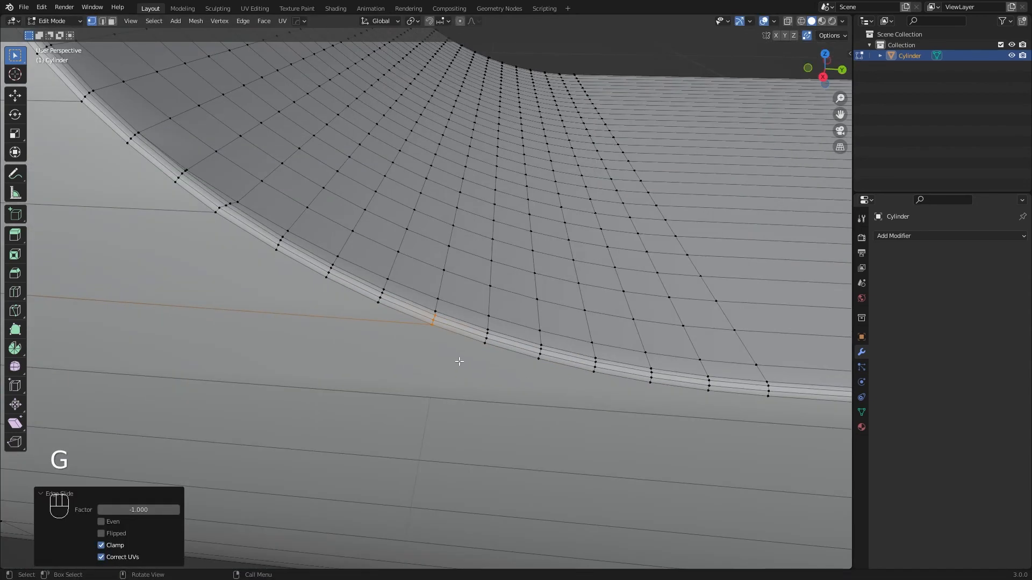
pyautogui.press('Tab')
pyautogui.moveTo(459, 361); pyautogui.dragTo(454, 322, button='middle')
pyautogui.press('Tab')
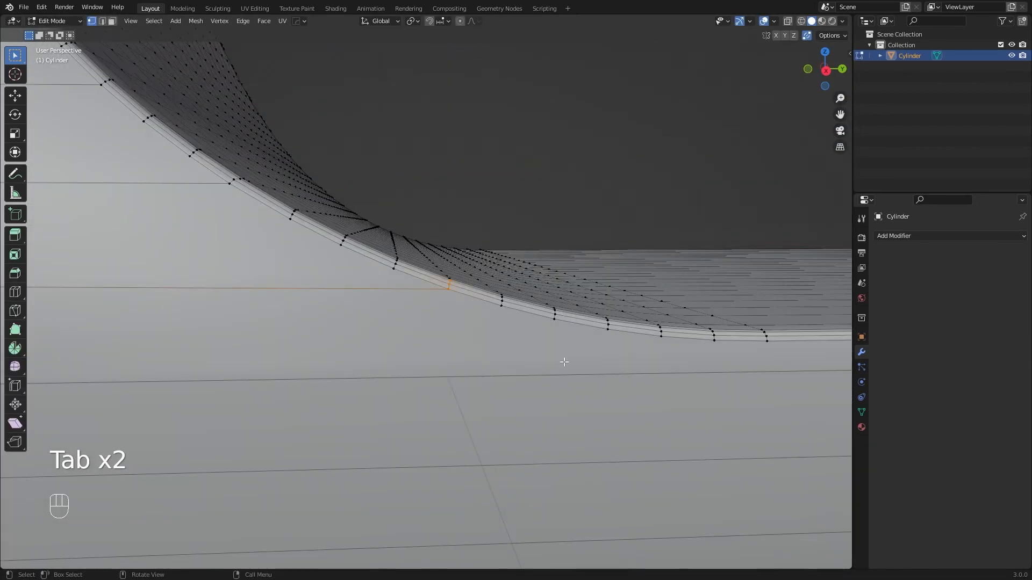
pyautogui.moveTo(564, 362); pyautogui.dragTo(539, 389, button='middle')
pyautogui.press('a')
pyautogui.press('a')
pyautogui.scroll(-3, 540, 391)
pyautogui.moveTo(487, 366); pyautogui.dragTo(419, 320, button='middle')
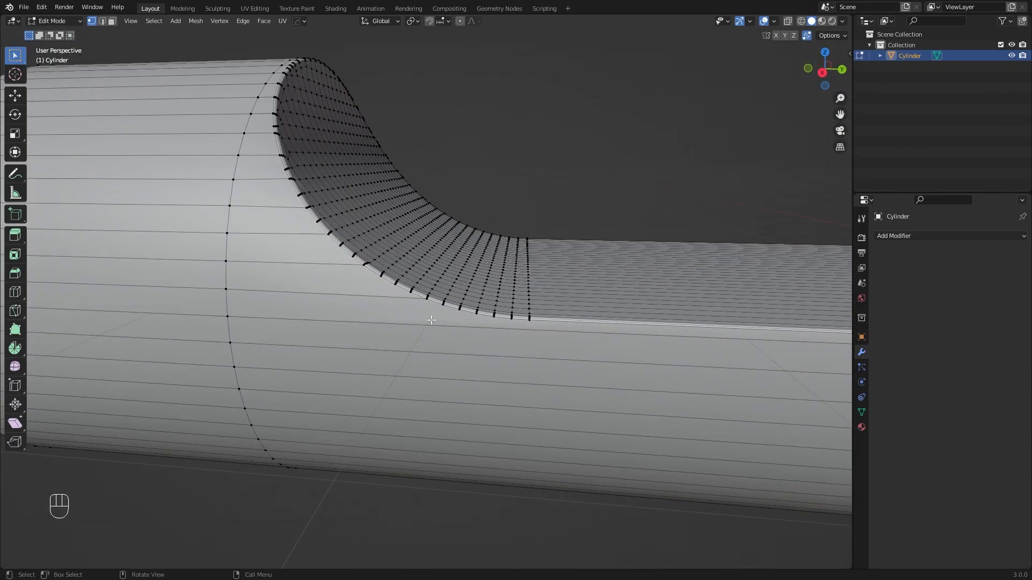
pyautogui.scroll(3, 532, 327)
pyautogui.press('Tab')
pyautogui.scroll(-6, 563, 334)
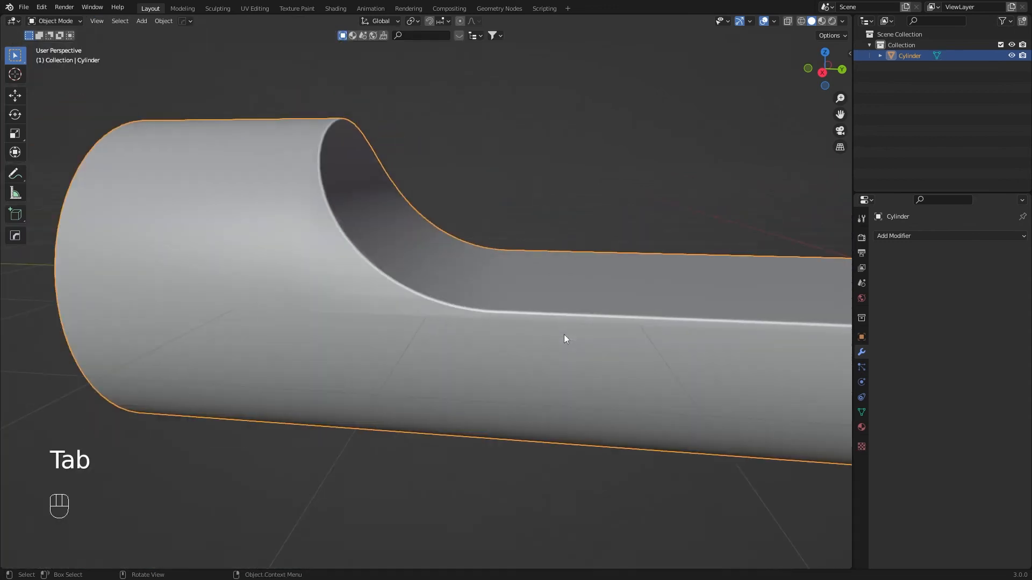
pyautogui.moveTo(563, 335); pyautogui.dragTo(534, 304, button='middle')
# Step: Examine the cross-bevel columns in Edit Mode along the curve, up to the start of the straight section
pyautogui.press('Tab')
pyautogui.scroll(5, 567, 327)
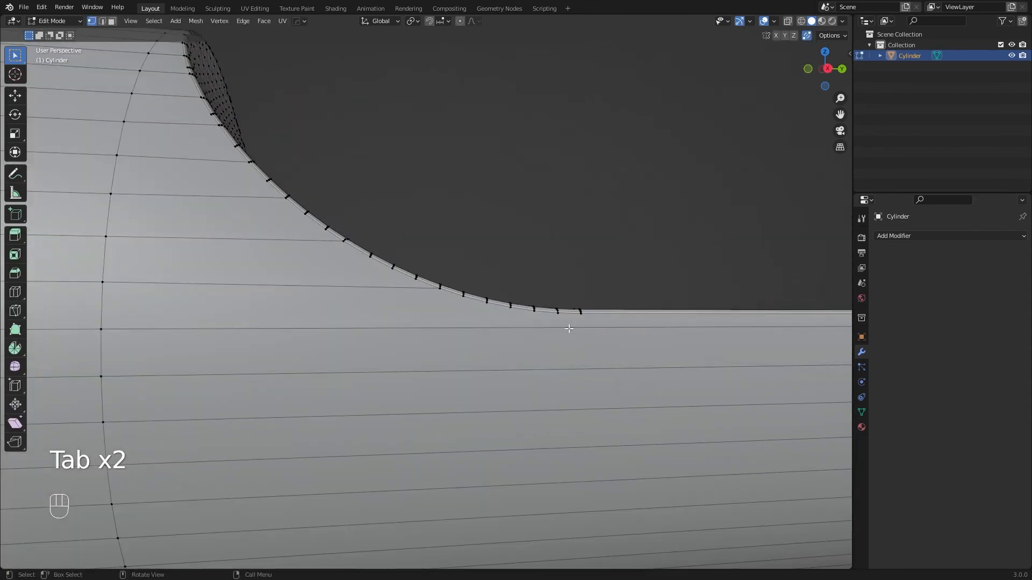
pyautogui.moveTo(556, 338); pyautogui.dragTo(491, 363, button='middle')
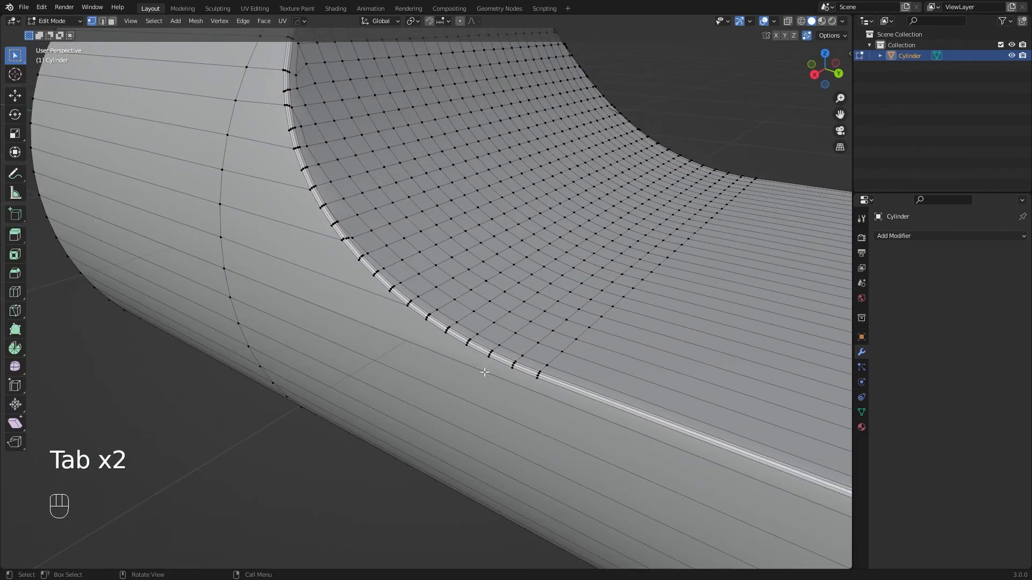
pyautogui.scroll(2, 464, 378)
pyautogui.scroll(2, 464, 378)
pyautogui.keyDown('shift'); pyautogui.scroll(-3, 468, 373); pyautogui.keyUp('shift')
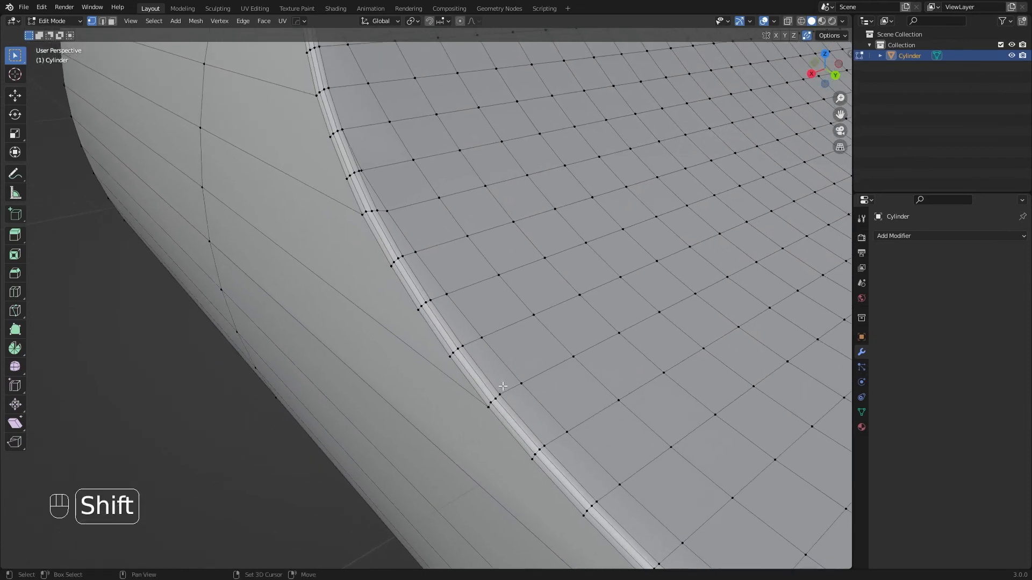
pyautogui.moveTo(473, 368); pyautogui.dragTo(575, 349, button='middle')
pyautogui.scroll(6, 581, 350)
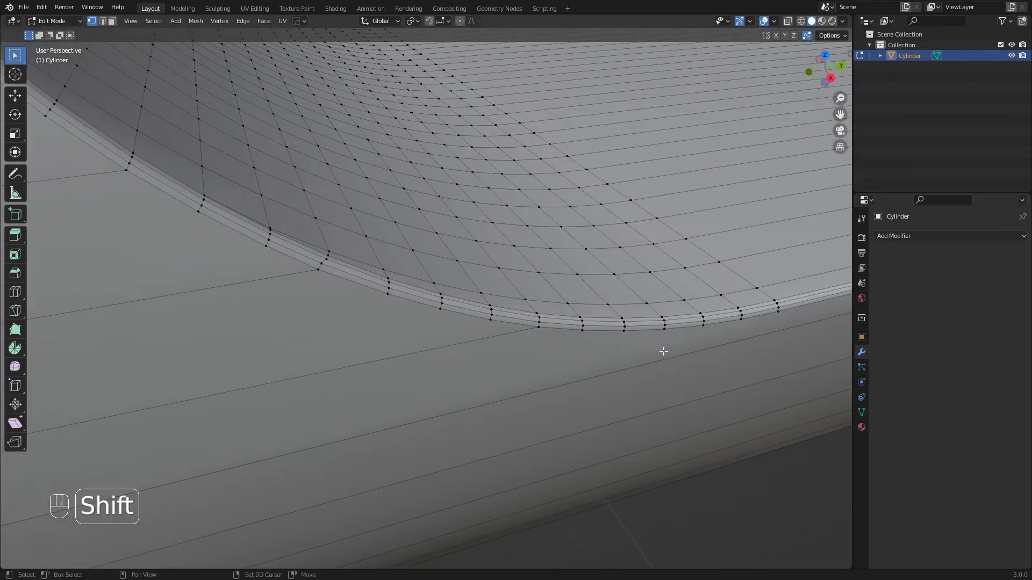
pyautogui.keyDown('shift'); pyautogui.moveTo(664, 350); pyautogui.dragTo(360, 339, button='middle'); pyautogui.keyUp('shift')
pyautogui.scroll(4, 361, 340)
pyautogui.scroll(-3, 640, 300)
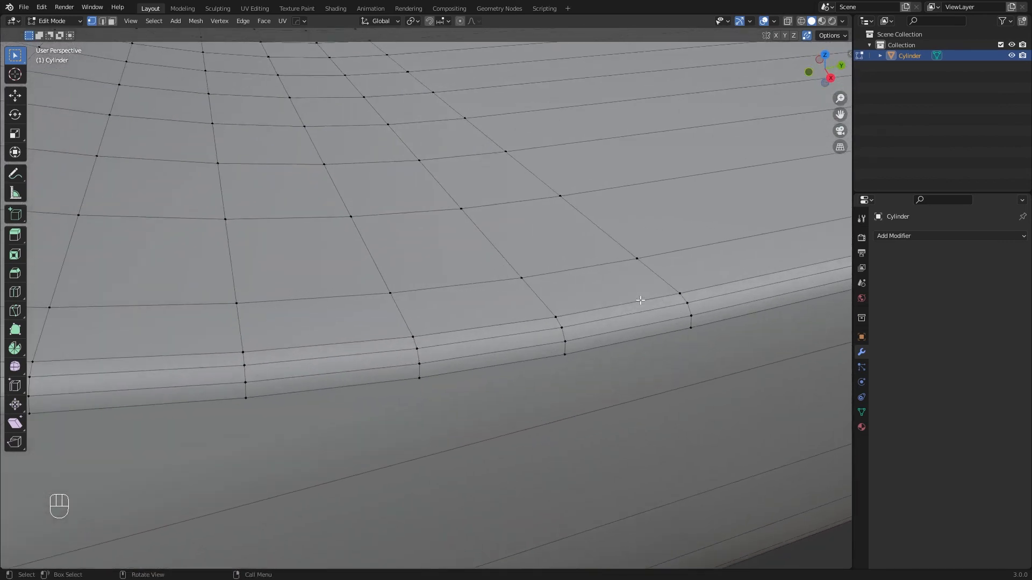
# Step: Check the bevel's shading where the curve meets the straight section, and compare it with the surrounding mesh
pyautogui.press('Tab')
pyautogui.scroll(-6, 640, 300)
pyautogui.moveTo(640, 304); pyautogui.dragTo(473, 269, button='middle')
pyautogui.scroll(5, 378, 295)
pyautogui.scroll(6, 377, 297)
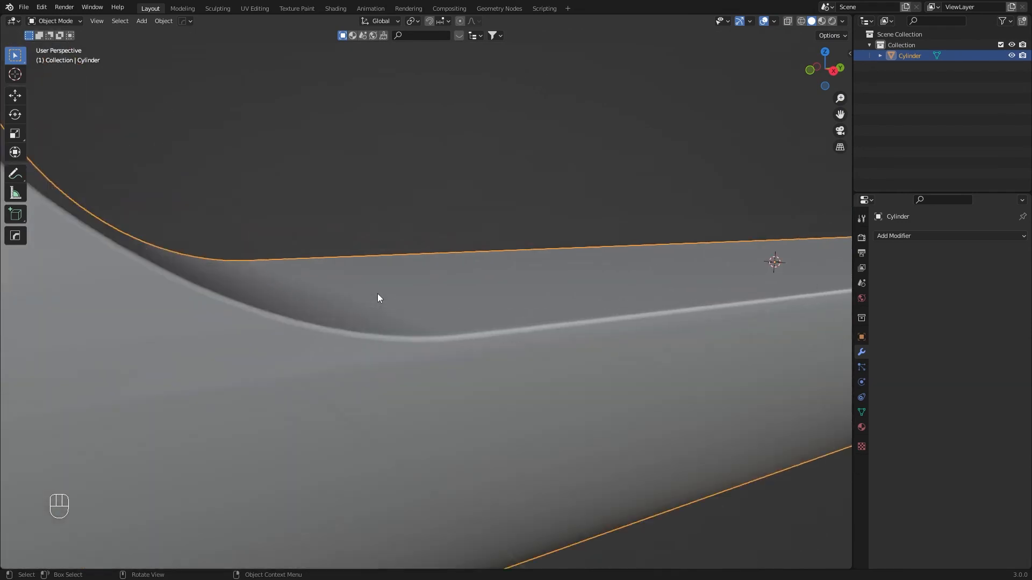
pyautogui.press('Tab')
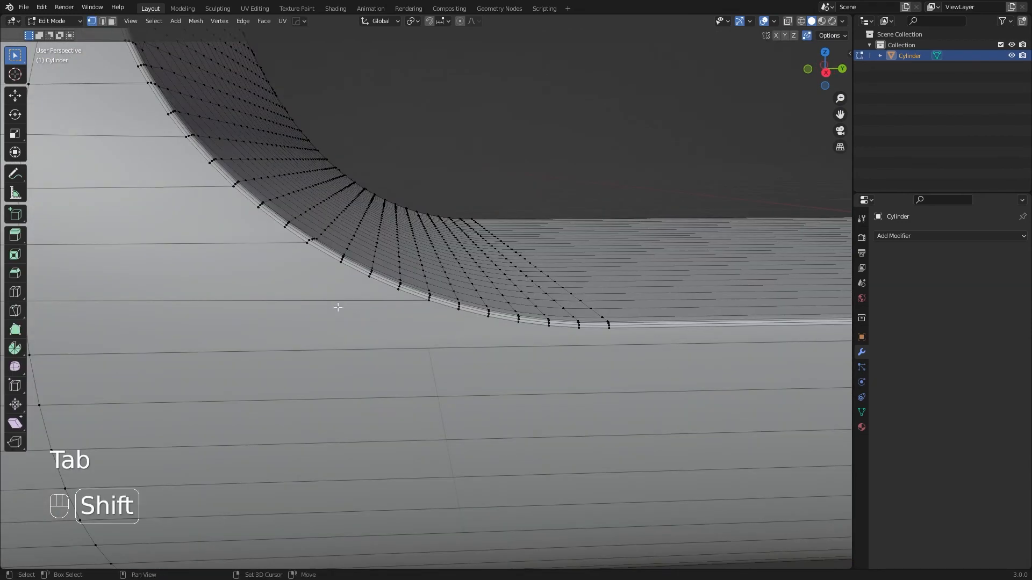
pyautogui.moveTo(380, 317); pyautogui.dragTo(459, 342, button='middle')
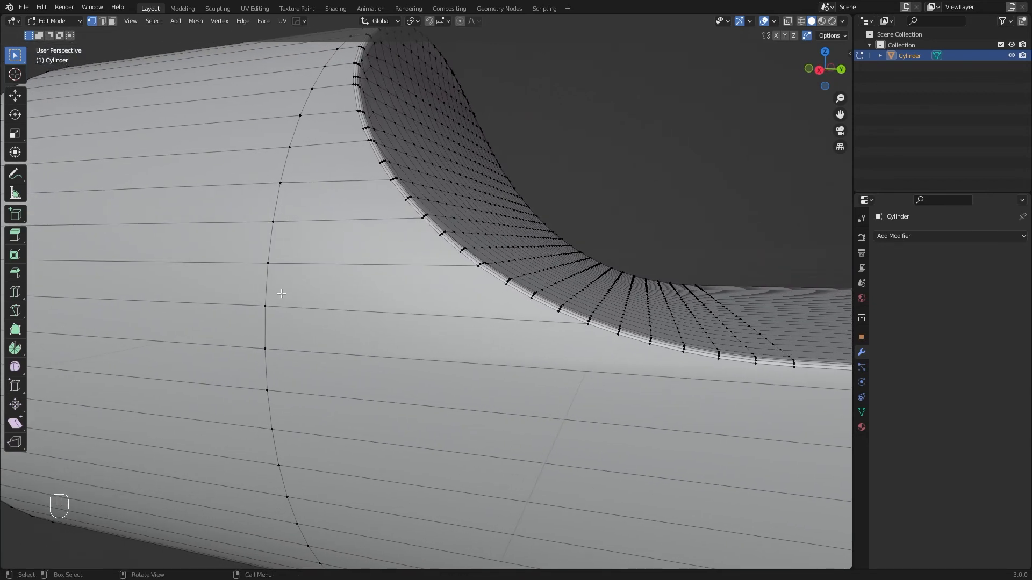
# Step: Examine the outer surface's shading and long faces beside the cutout in Object Mode and Edit Mode
pyautogui.press('k')
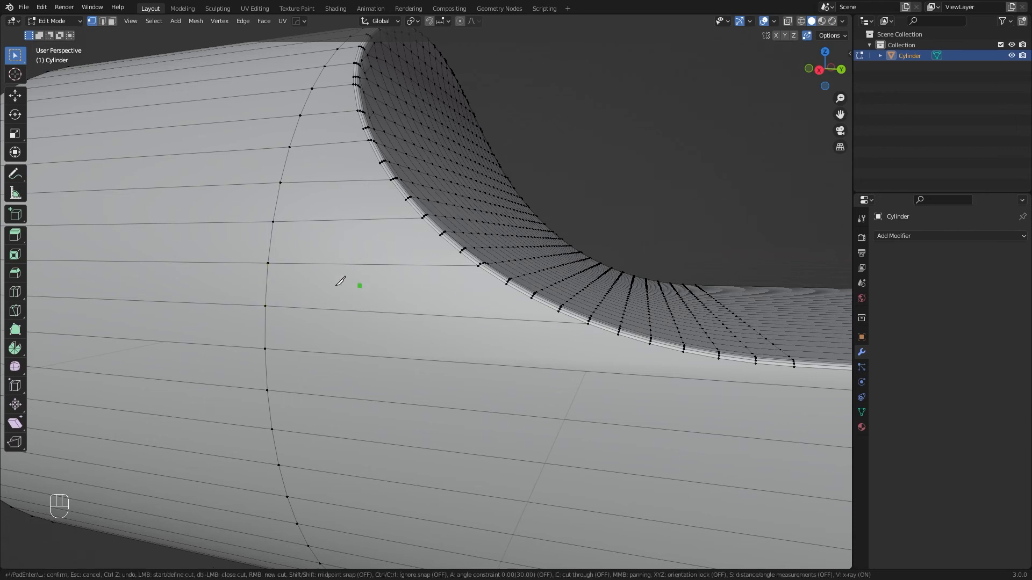
pyautogui.press('Tab')
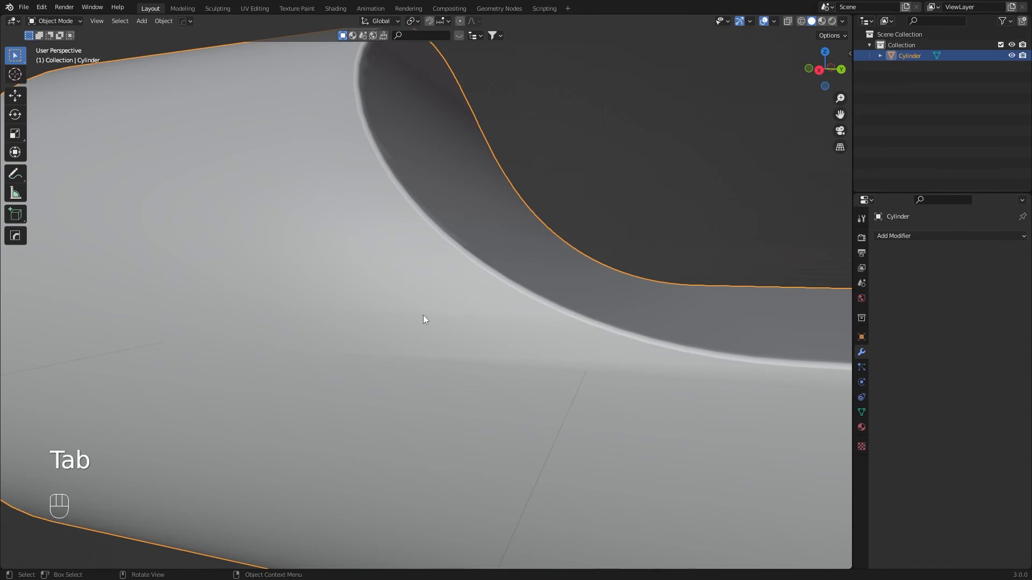
pyautogui.scroll(2, 515, 337)
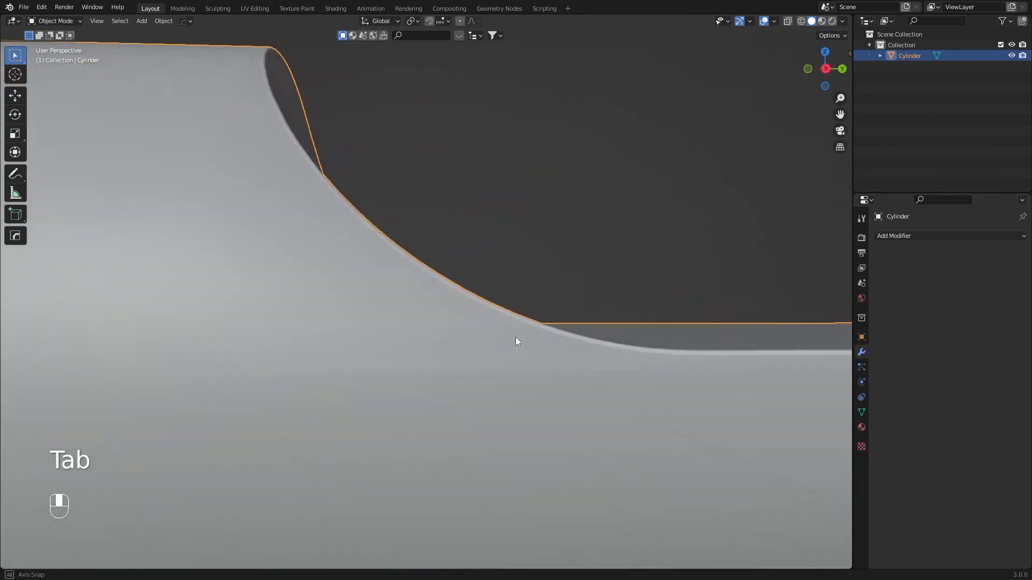
pyautogui.press('Tab')
pyautogui.keyDown('shift'); pyautogui.moveTo(509, 355); pyautogui.dragTo(555, 341, button='middle'); pyautogui.keyUp('shift')
pyautogui.moveTo(424, 330); pyautogui.dragTo(410, 329, button='middle')
pyautogui.keyDown('shift'); pyautogui.moveTo(541, 347); pyautogui.dragTo(511, 338, button='middle'); pyautogui.keyUp('shift')
pyautogui.scroll(-5, 419, 341)
pyautogui.moveTo(417, 337); pyautogui.dragTo(446, 343, button='middle')
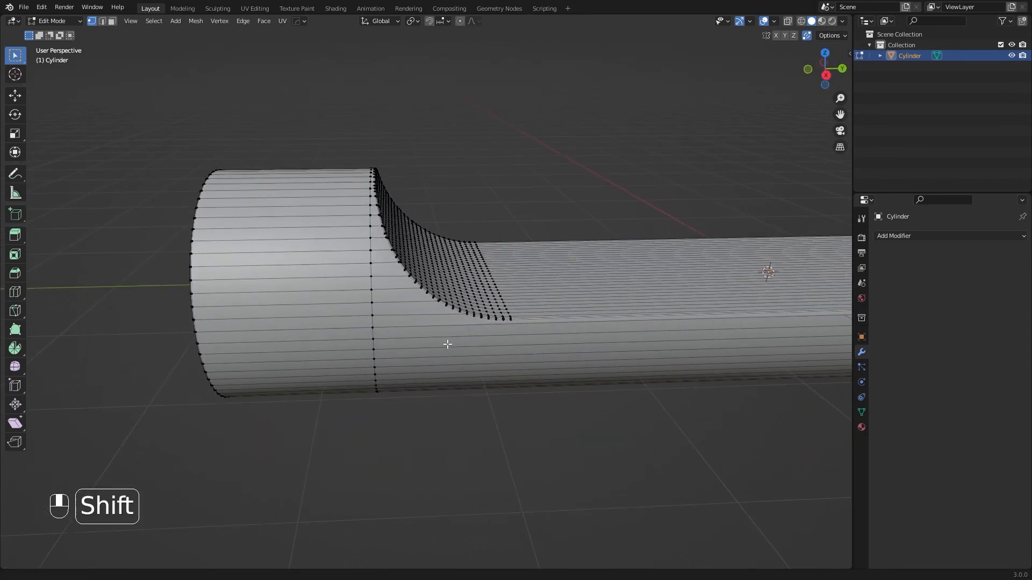
# Step: Compare the outer surface and bevel of the curved cutout in Edit Mode topology and Object Mode shading
pyautogui.scroll(3, 498, 335)
pyautogui.scroll(-5, 522, 337)
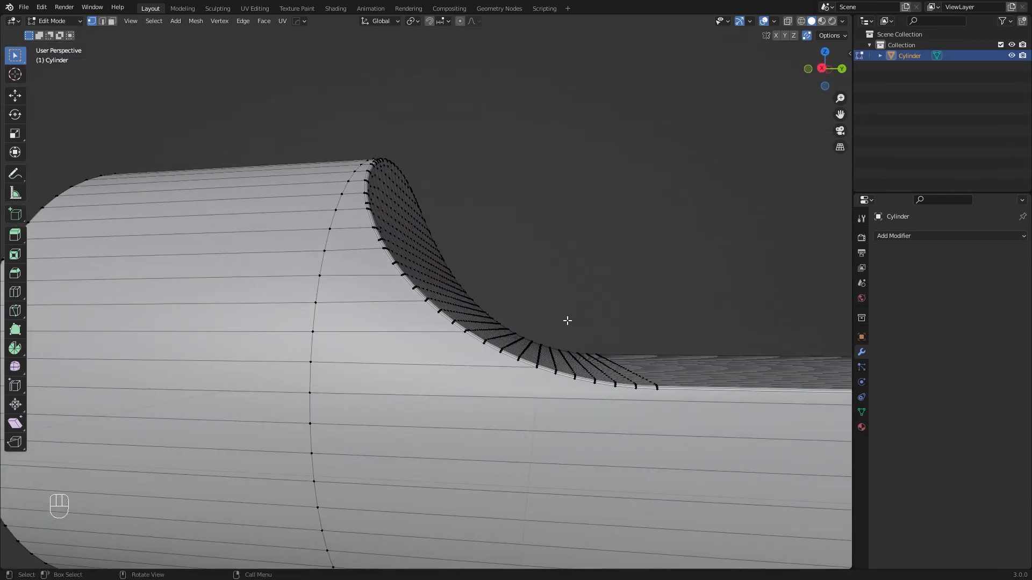
pyautogui.press('Tab')
pyautogui.moveTo(355, 329); pyautogui.dragTo(420, 344, button='middle')
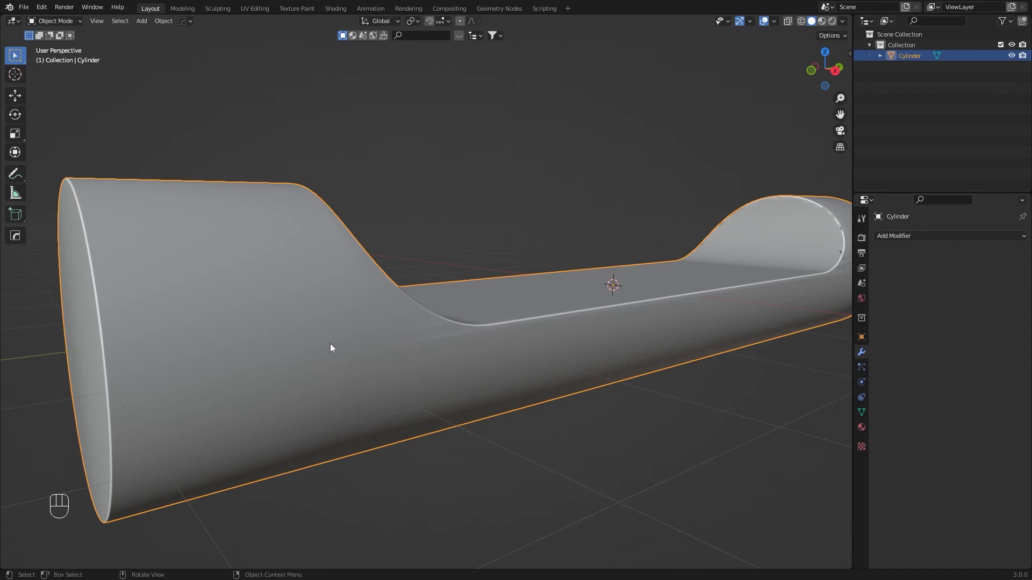
pyautogui.moveTo(595, 375); pyautogui.dragTo(520, 385, button='middle')
pyautogui.scroll(2, 521, 386)
pyautogui.press('Tab')
pyautogui.scroll(2, 527, 355)
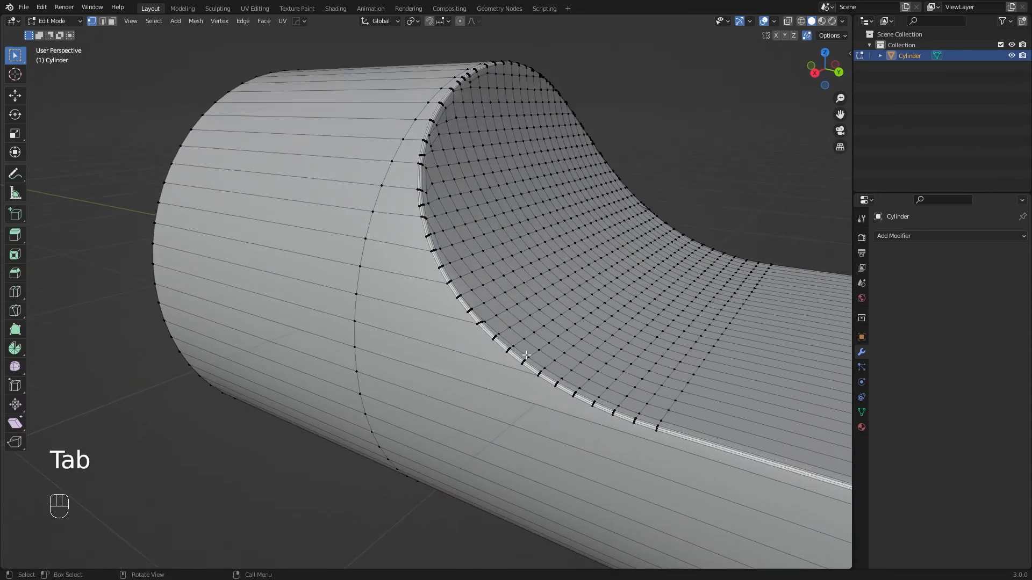
pyautogui.press('a')
pyautogui.press('a')
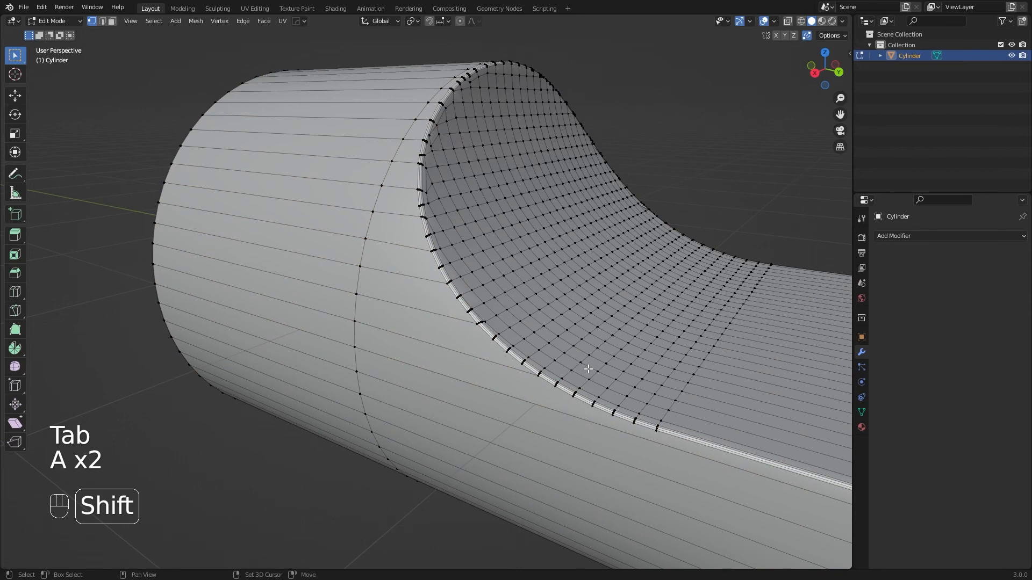
pyautogui.moveTo(589, 369); pyautogui.dragTo(503, 359, button='middle')
pyautogui.press('Tab')
pyautogui.moveTo(390, 346); pyautogui.dragTo(458, 334, button='middle')
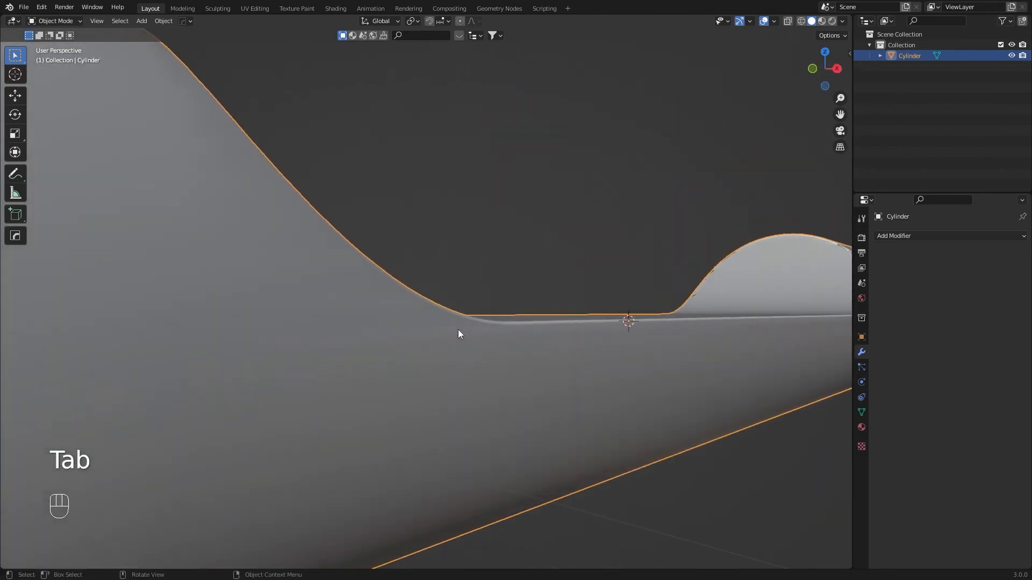
pyautogui.moveTo(361, 319); pyautogui.dragTo(337, 343, button='middle')
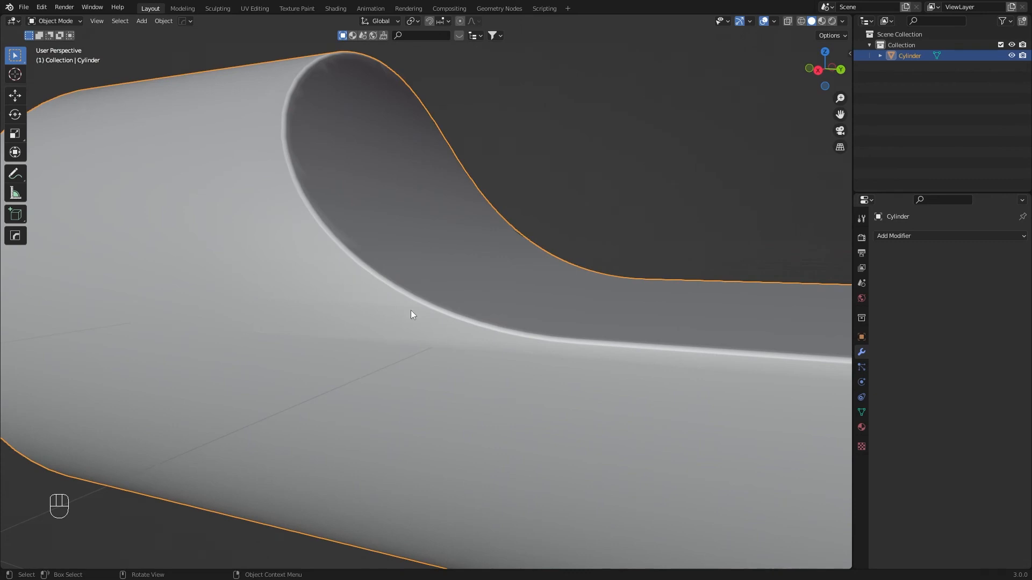
# Step: Examine the bevel columns on both sides of the curve and the mesh at the cutout's opposite end
pyautogui.press('Tab')
pyautogui.moveTo(462, 365); pyautogui.dragTo(521, 362, button='middle')
pyautogui.press('Tab')
pyautogui.press('Tab')
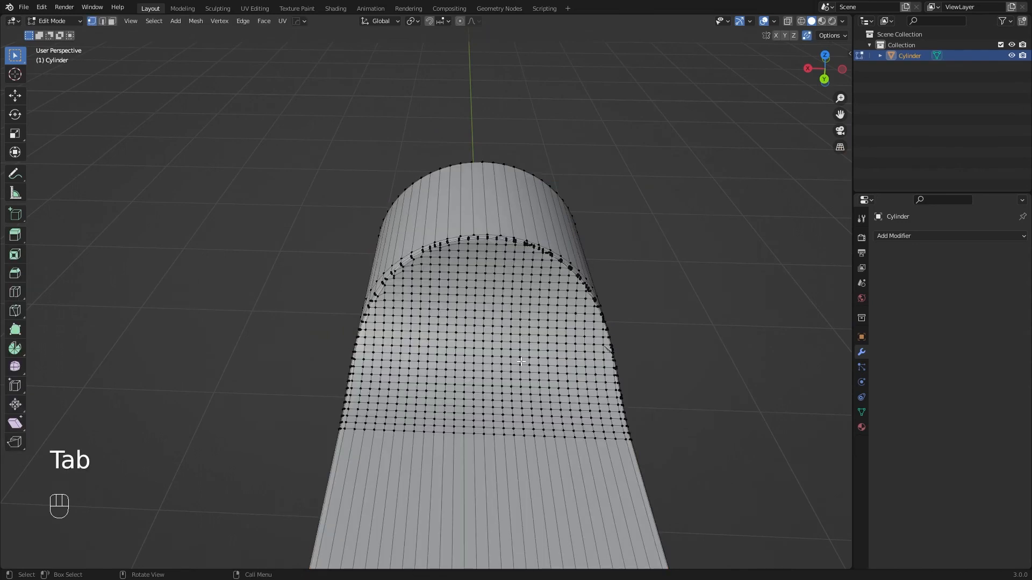
pyautogui.scroll(3, 521, 366)
pyautogui.keyDown('shift'); pyautogui.moveTo(521, 365); pyautogui.dragTo(570, 163, button='middle'); pyautogui.keyUp('shift')
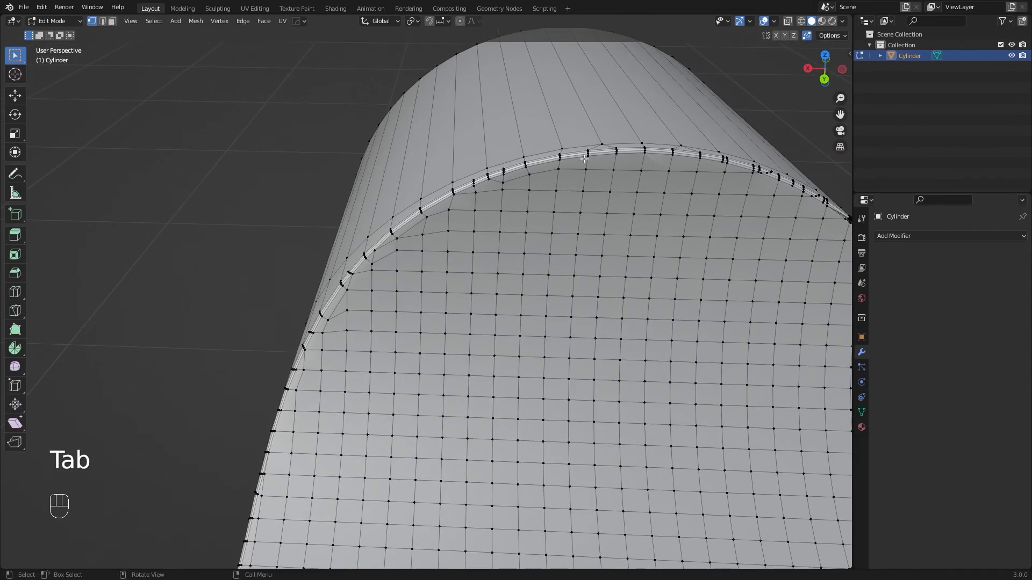
pyautogui.scroll(-3, 357, 295)
pyautogui.keyDown('shift'); pyautogui.moveTo(510, 242); pyautogui.dragTo(518, 205, button='middle'); pyautogui.keyUp('shift')
pyautogui.moveTo(580, 313); pyautogui.dragTo(808, 314, button='middle')
pyautogui.keyDown('shift'); pyautogui.moveTo(675, 171); pyautogui.dragTo(672, 293, button='middle'); pyautogui.keyUp('shift')
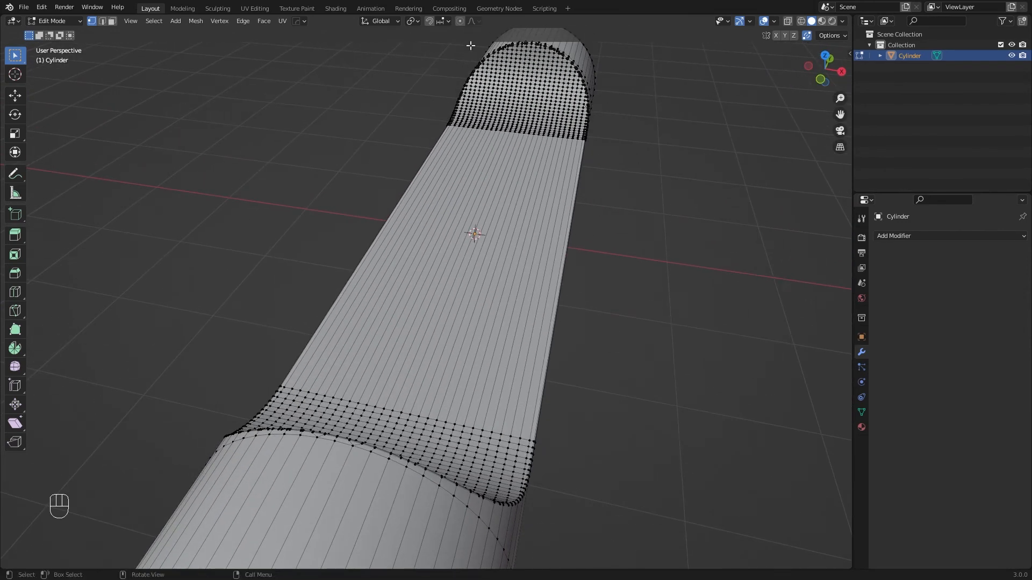
pyautogui.moveTo(628, 222); pyautogui.dragTo(435, 235, button='middle')
pyautogui.keyDown('shift'); pyautogui.moveTo(435, 326); pyautogui.dragTo(464, 260, button='middle'); pyautogui.keyUp('shift')
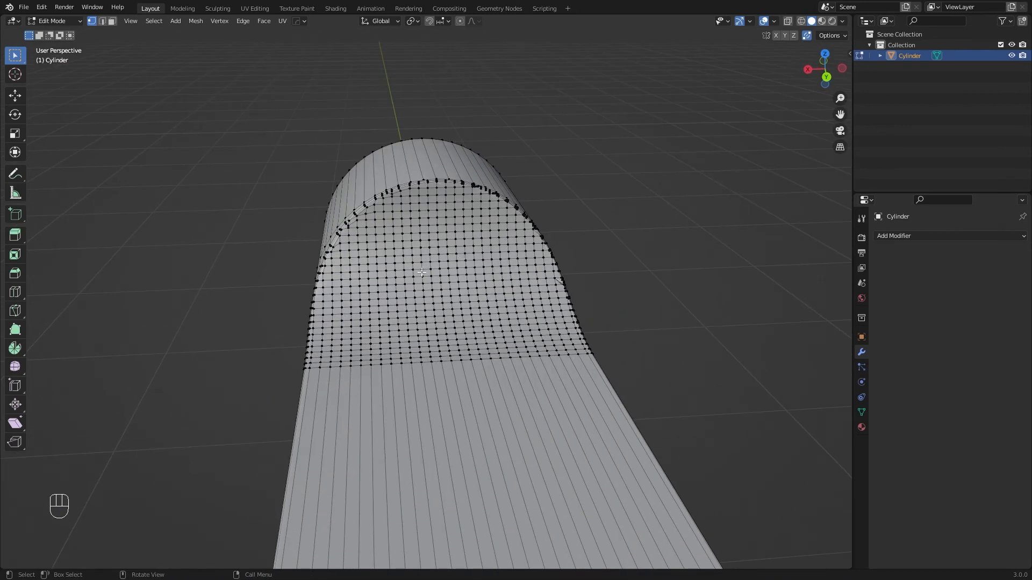
# Step: Apply the cylinder's rotation and scale in Object Mode
pyautogui.press('Tab')
pyautogui.moveTo(434, 240); pyautogui.dragTo(474, 247, button='middle')
pyautogui.hotkey('ctrl', 'a')
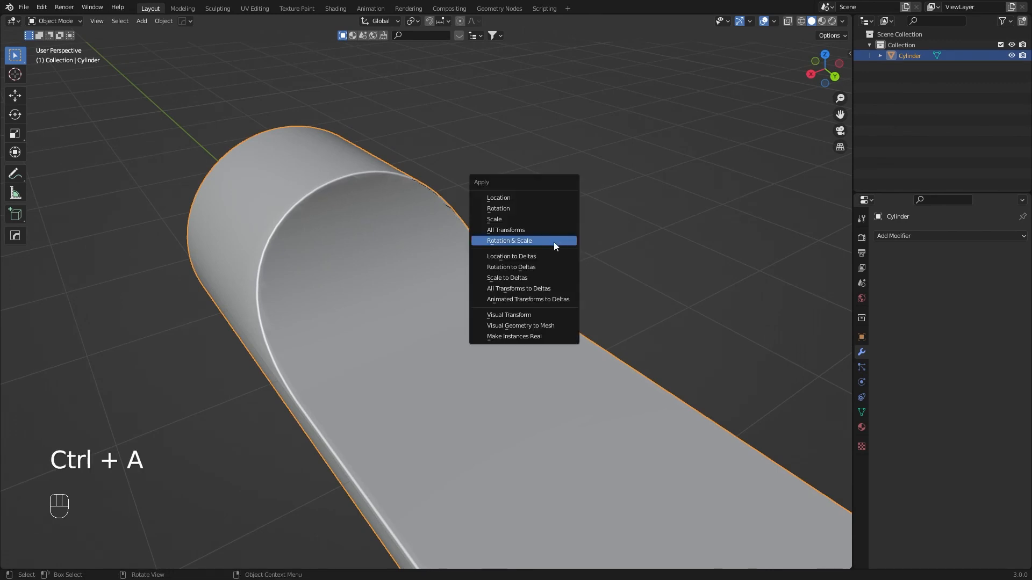
pyautogui.click(555, 240)
# Step: Select the whole cylinder mesh in Edit Mode and frame the cleaned end of the cutout from the top view
pyautogui.press('Tab')
pyautogui.moveTo(440, 248); pyautogui.dragTo(578, 270, button='middle')
pyautogui.scroll(-4, 578, 270)
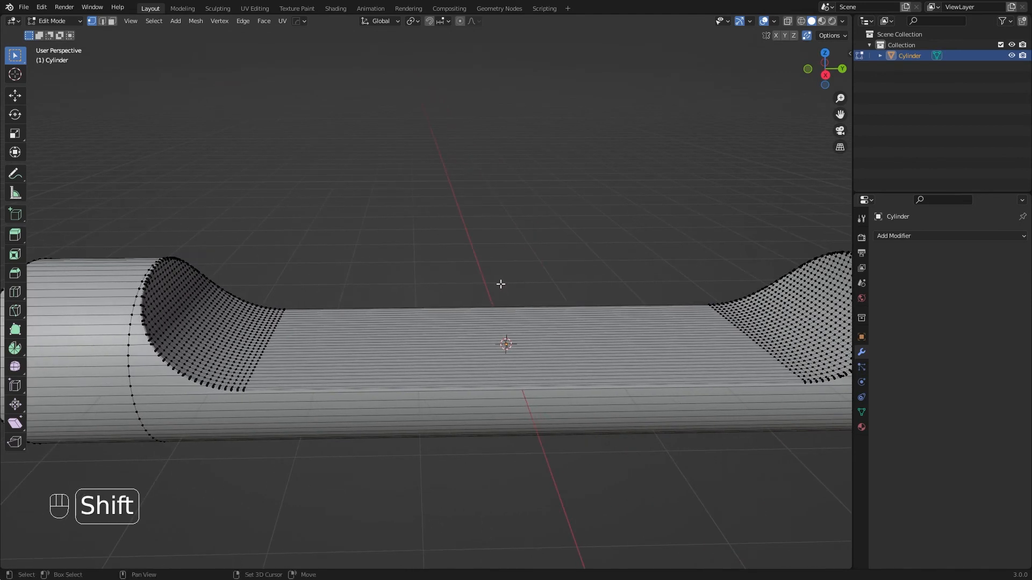
pyautogui.press('a')
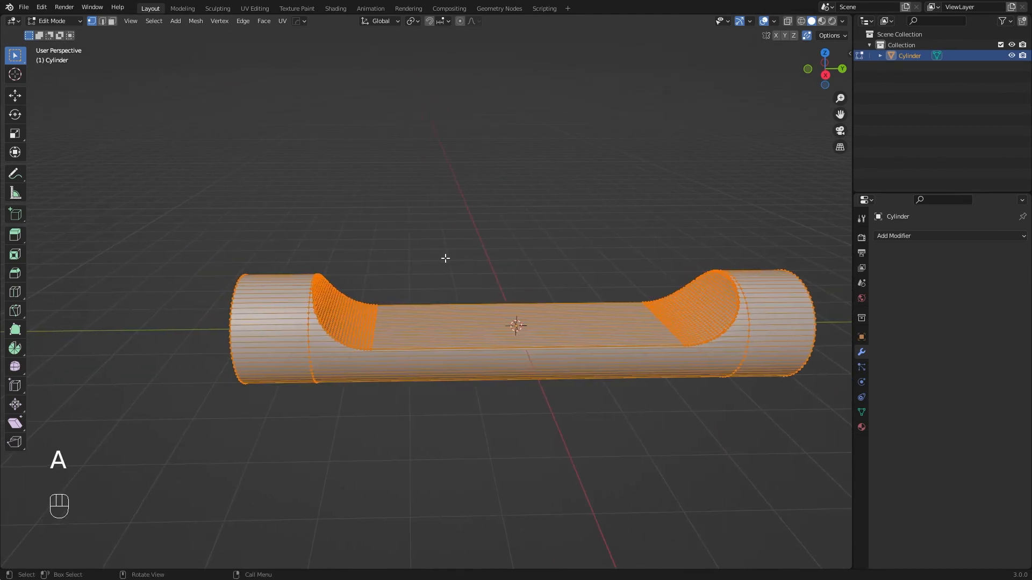
pyautogui.press('KP_7')
pyautogui.keyDown('shift'); pyautogui.moveTo(485, 375); pyautogui.dragTo(511, 290, button='middle'); pyautogui.keyUp('shift')
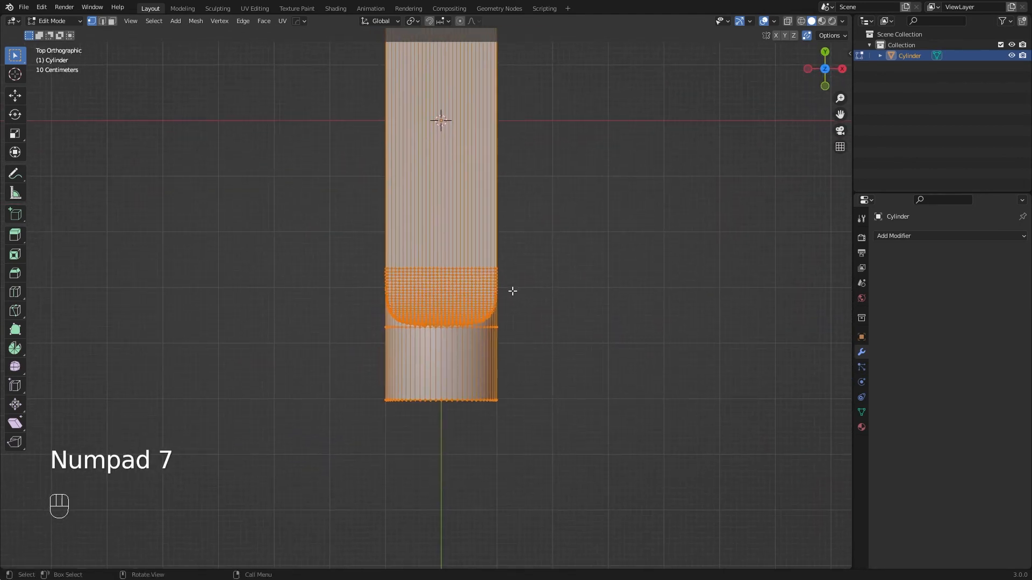
pyautogui.scroll(7, 479, 336)
pyautogui.keyDown('shift'); pyautogui.moveTo(646, 383); pyautogui.dragTo(619, 340, button='middle'); pyautogui.keyUp('shift')
pyautogui.scroll(4, 535, 351)
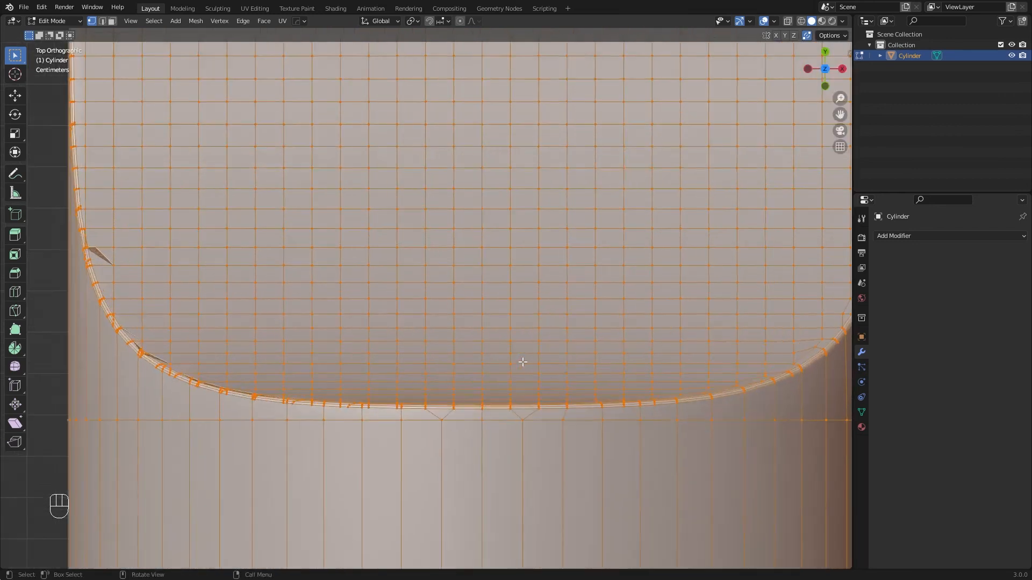
pyautogui.scroll(-3, 524, 358)
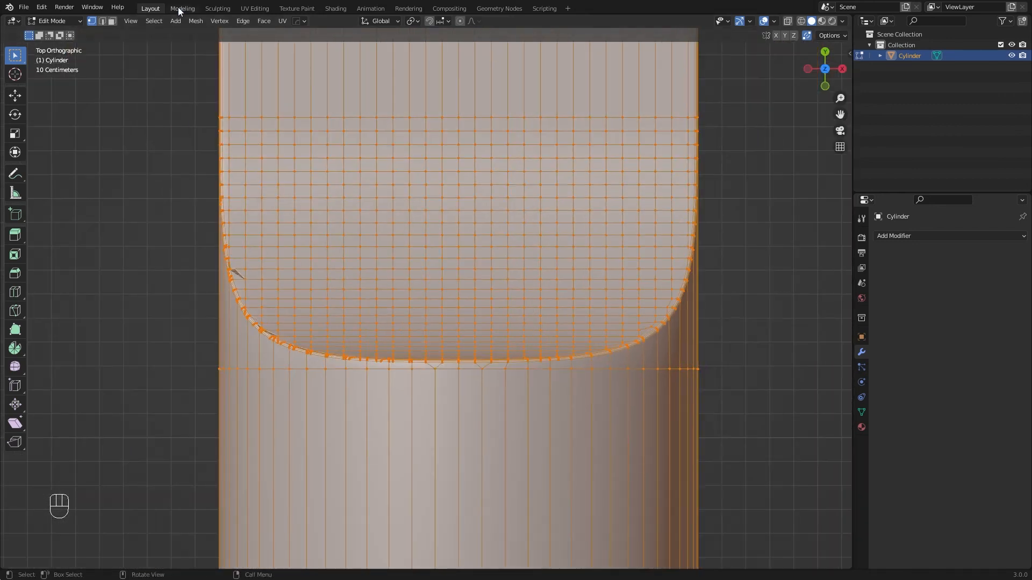
# Step: Try to symmetrize the cylinder mesh with all of its vertices deselected
pyautogui.click(154, 22)
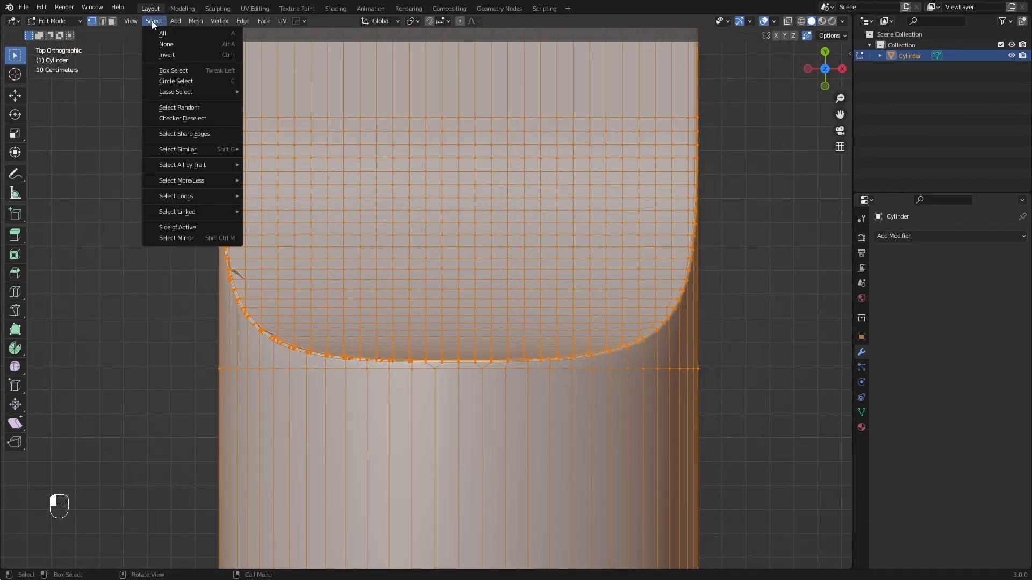
pyautogui.moveTo(192, 20)
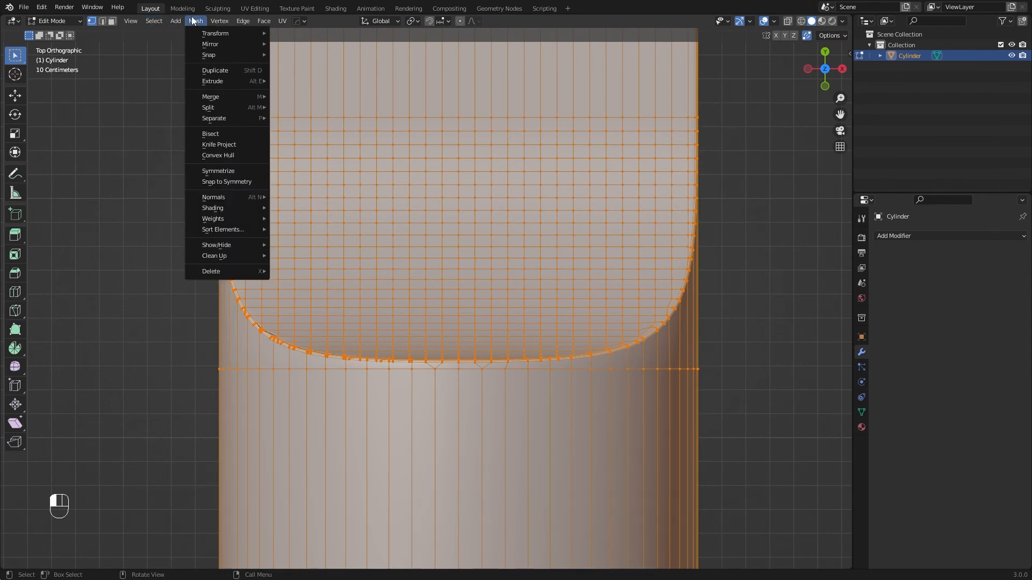
pyautogui.click(224, 171)
pyautogui.press('Tab')
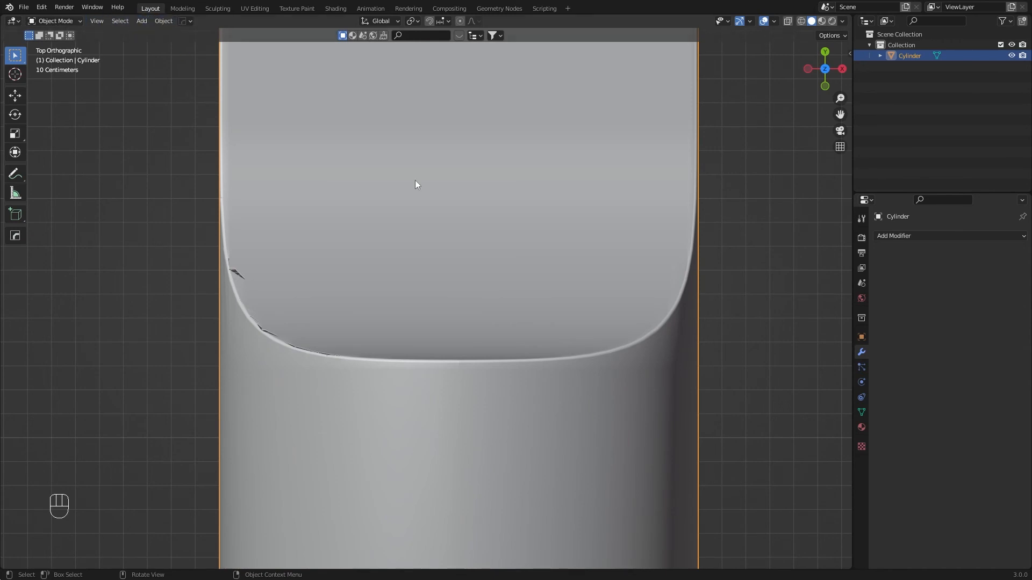
pyautogui.press('Tab')
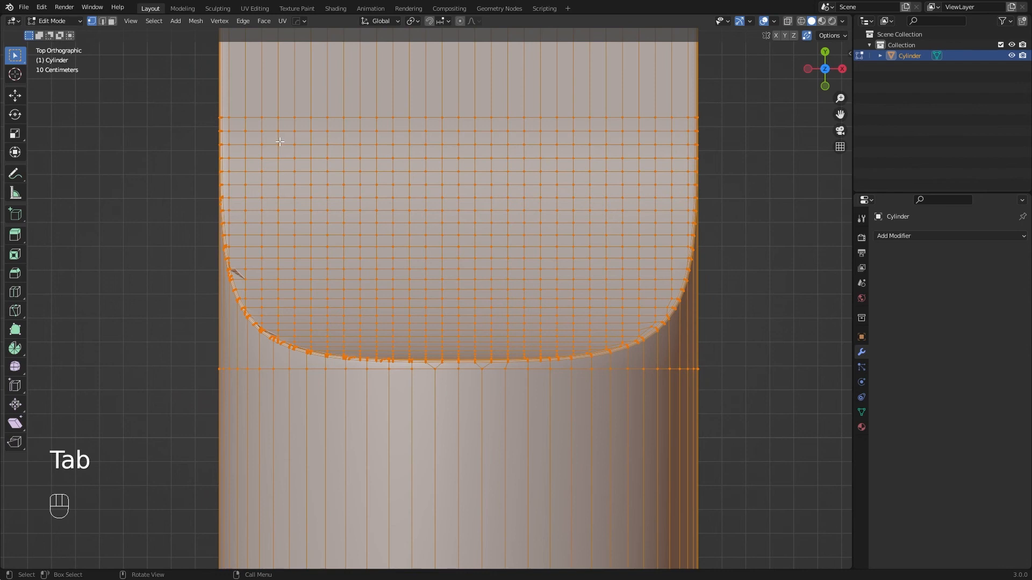
pyautogui.press('a')
pyautogui.press('a')
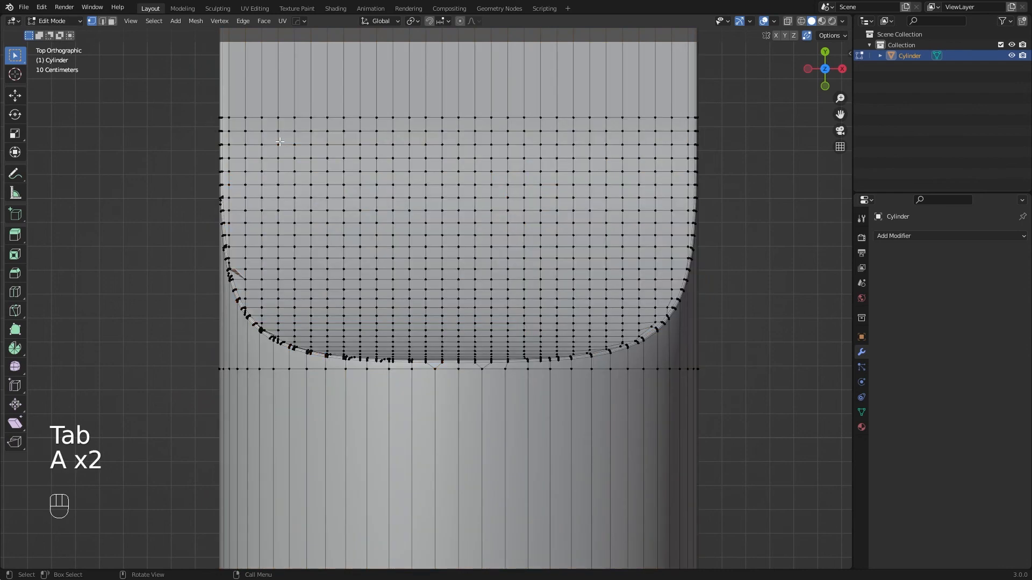
pyautogui.click(196, 22)
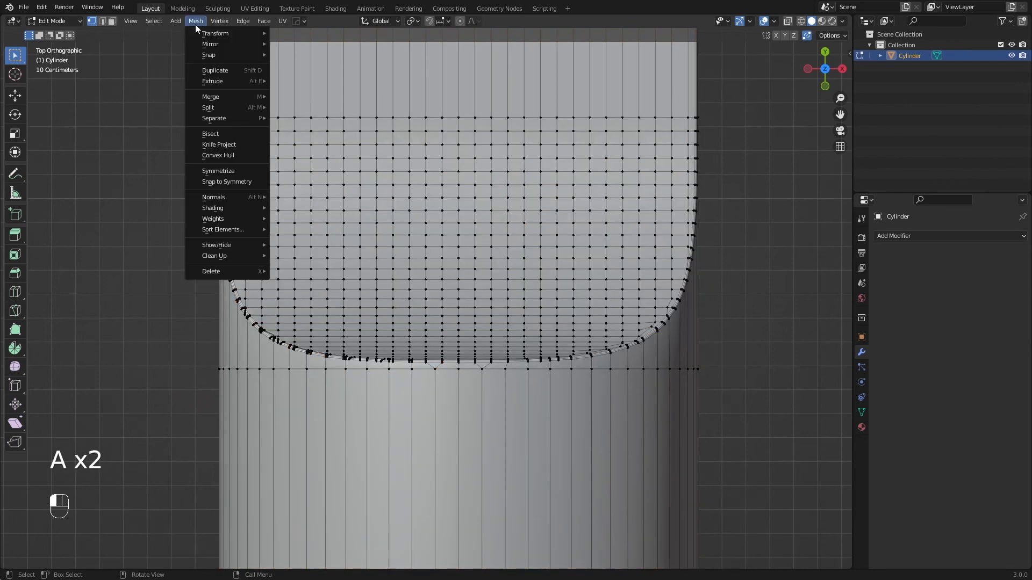
pyautogui.click(269, 171)
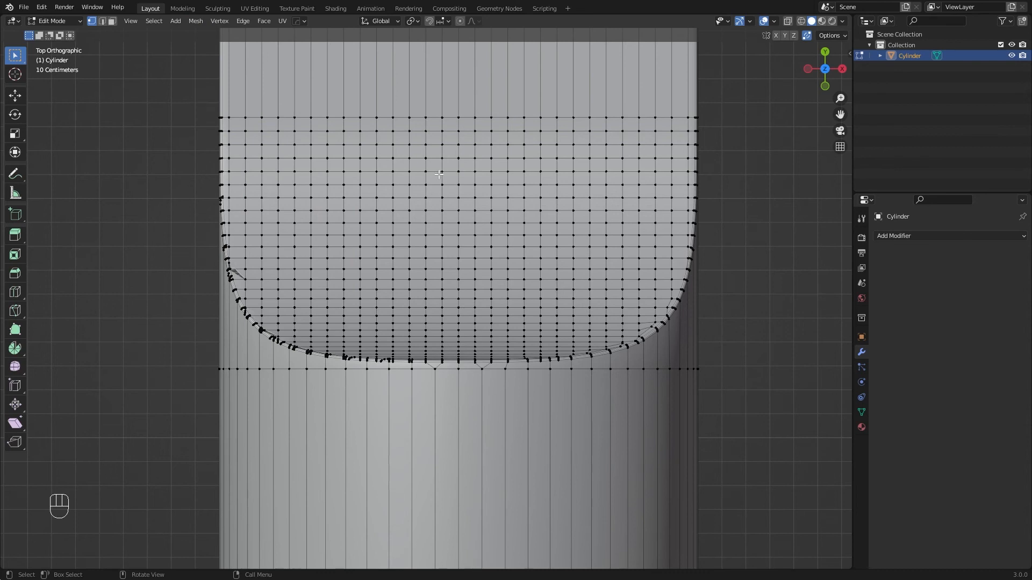
# Step: Select the whole mesh and symmetrize it with the direction set to +X to -X
pyautogui.press('a')
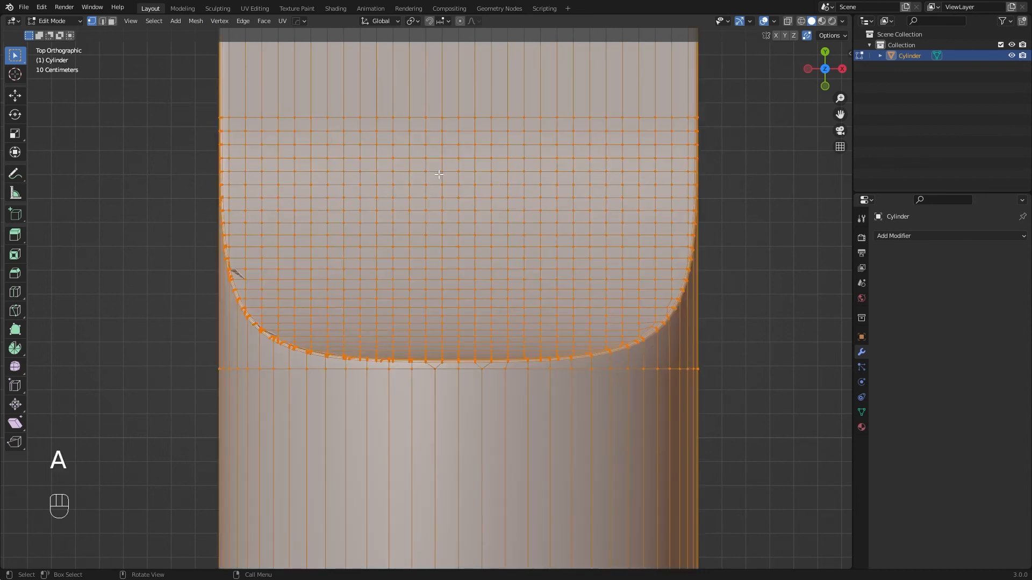
pyautogui.click(196, 21)
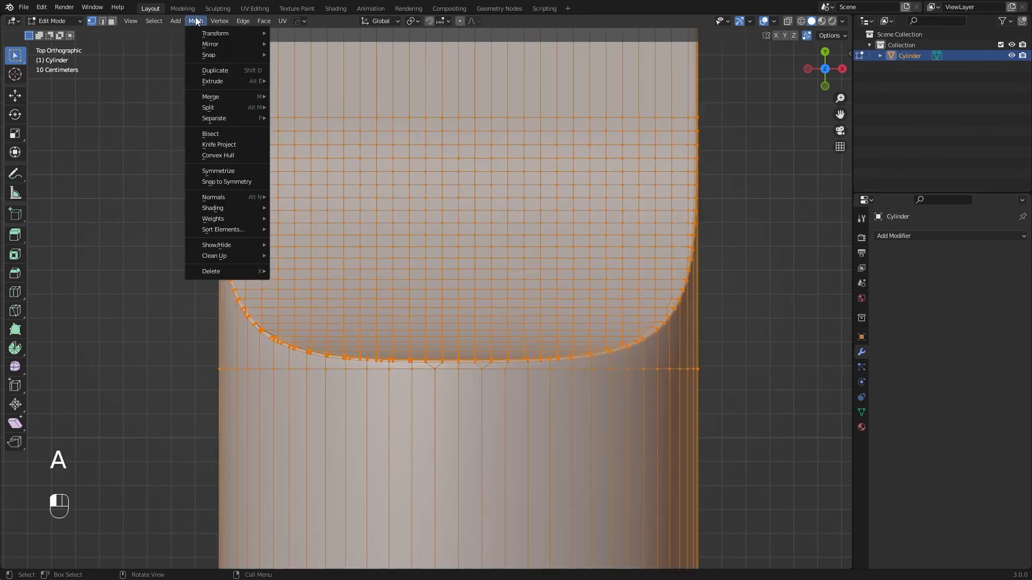
pyautogui.click(238, 173)
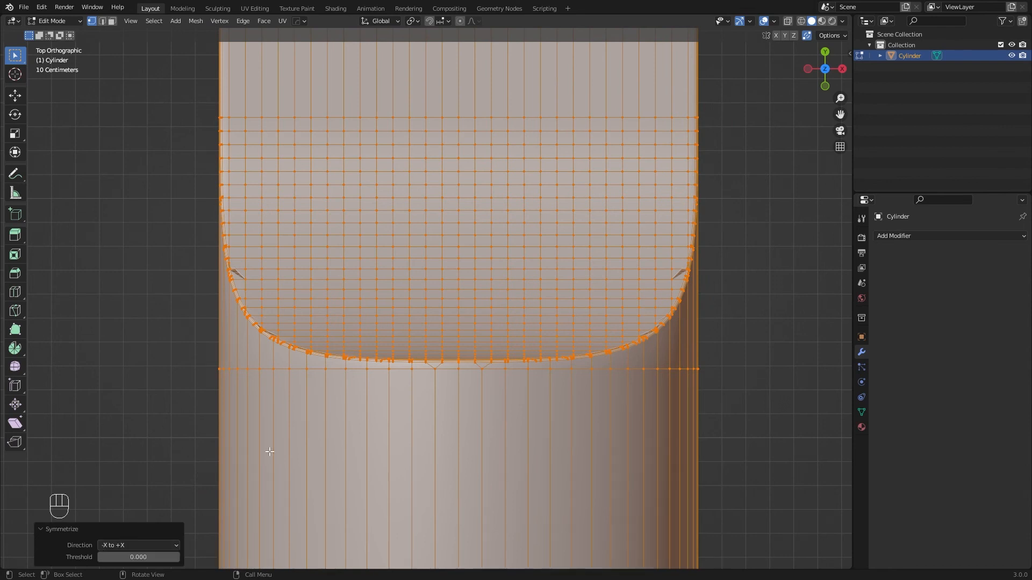
pyautogui.scroll(-8, 539, 285)
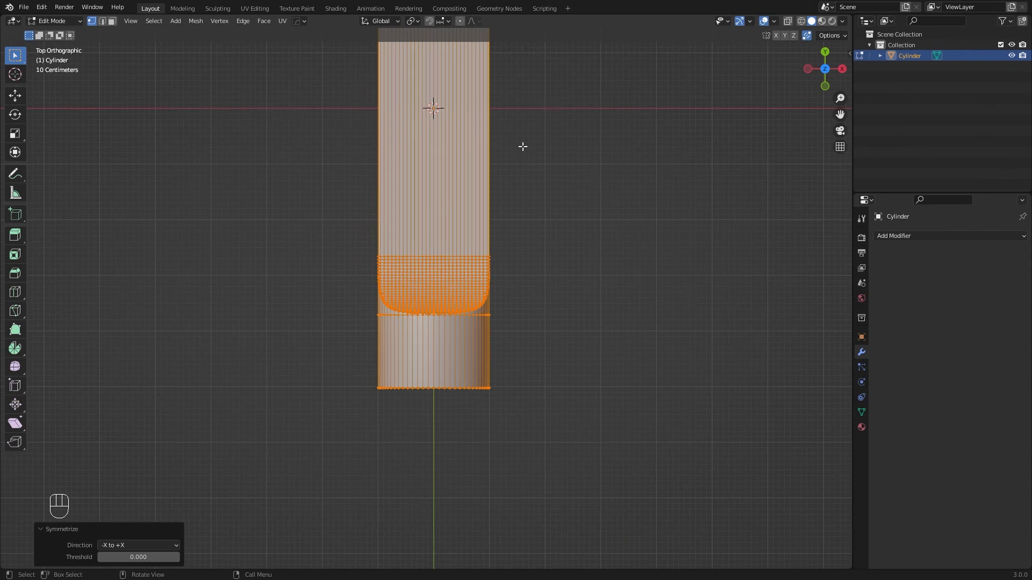
pyautogui.scroll(8, 480, 276)
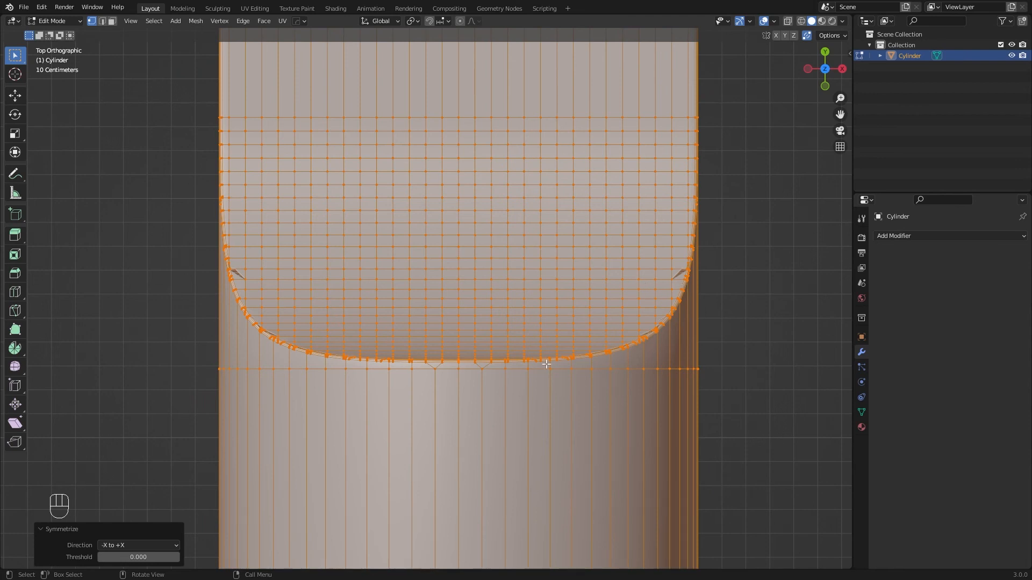
pyautogui.scroll(2, 495, 383)
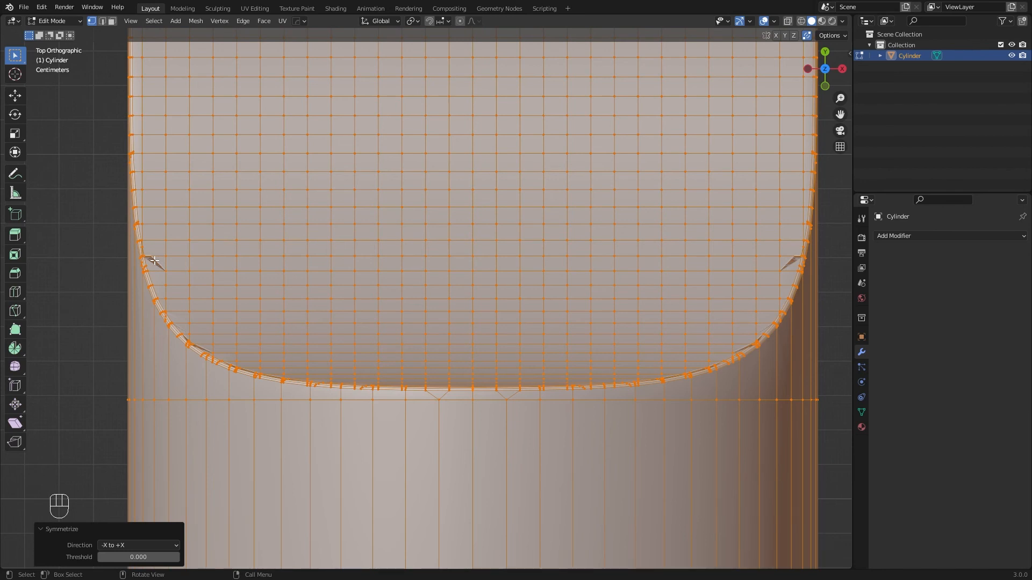
pyautogui.click(121, 545)
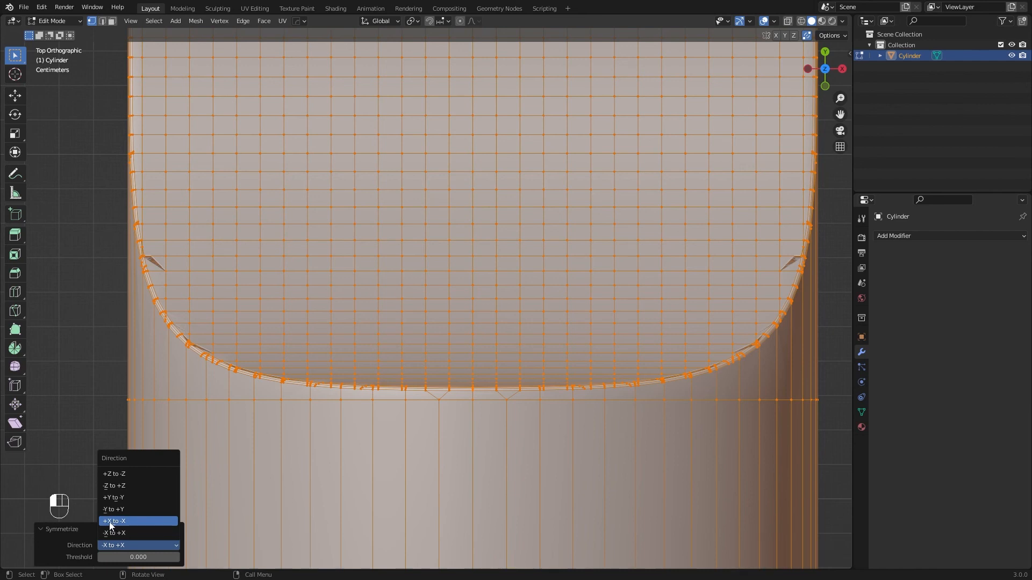
pyautogui.click(111, 522)
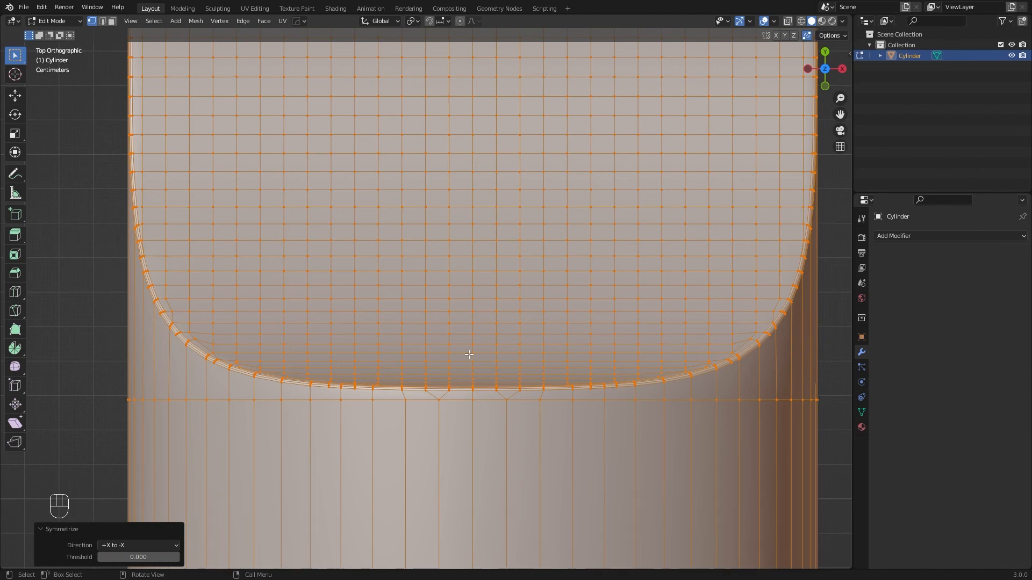
# Step: Check the mirrored bevel's shading in Object Mode, compare it with the cutout's opposite end, and return to the top view
pyautogui.press('Tab')
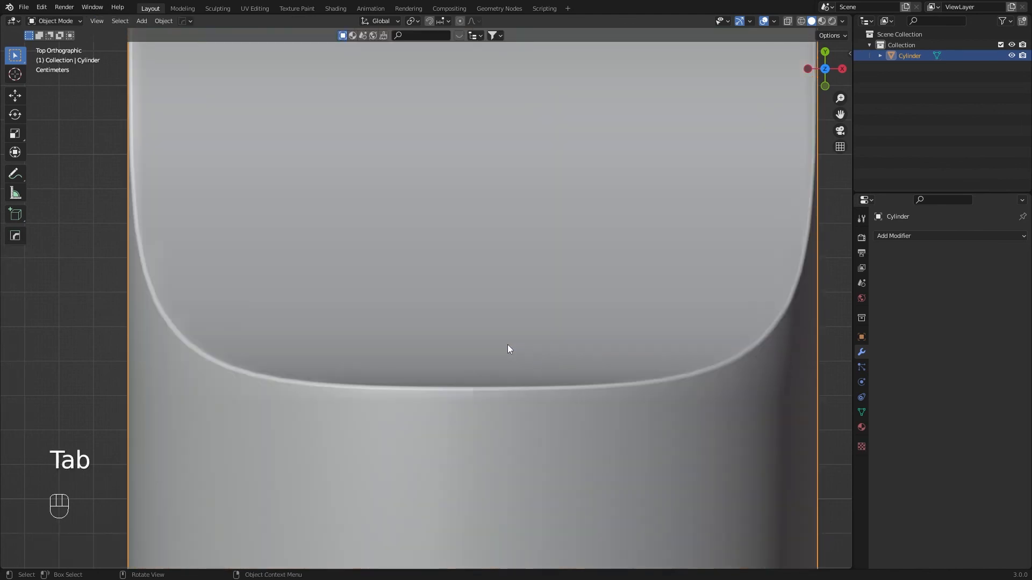
pyautogui.moveTo(270, 357); pyautogui.dragTo(463, 240, button='middle')
pyautogui.scroll(-5, 667, 384)
pyautogui.keyDown('shift'); pyautogui.moveTo(565, 402); pyautogui.dragTo(571, 357, button='middle'); pyautogui.keyUp('shift')
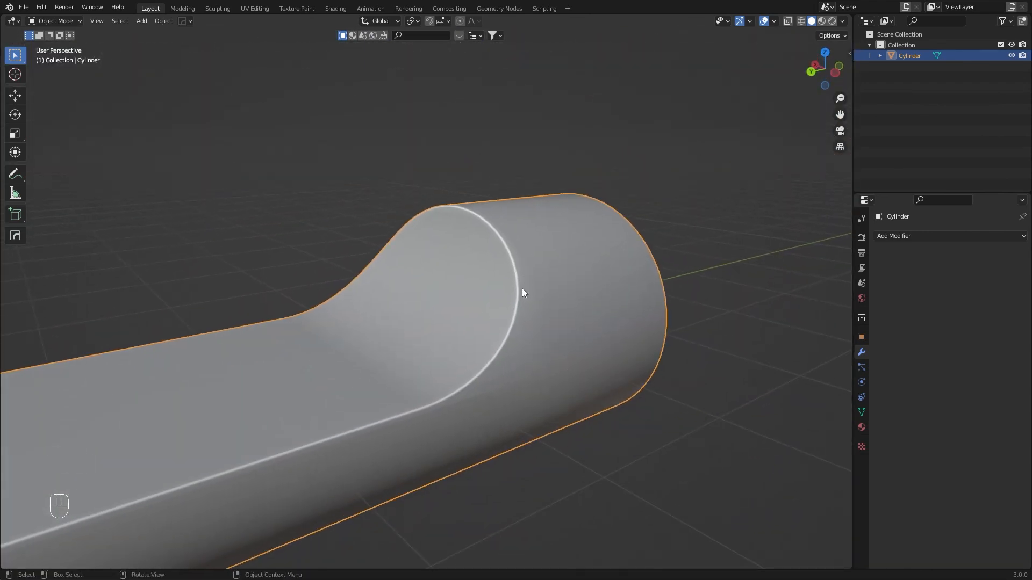
pyautogui.moveTo(439, 294); pyautogui.dragTo(628, 364, button='middle')
pyautogui.scroll(-3, 627, 360)
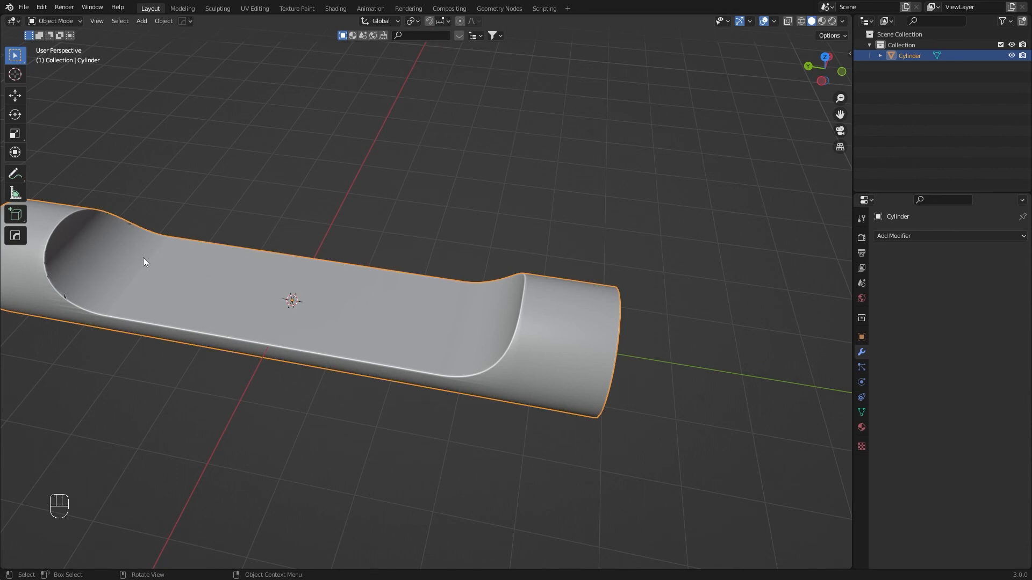
pyautogui.press('KP_7')
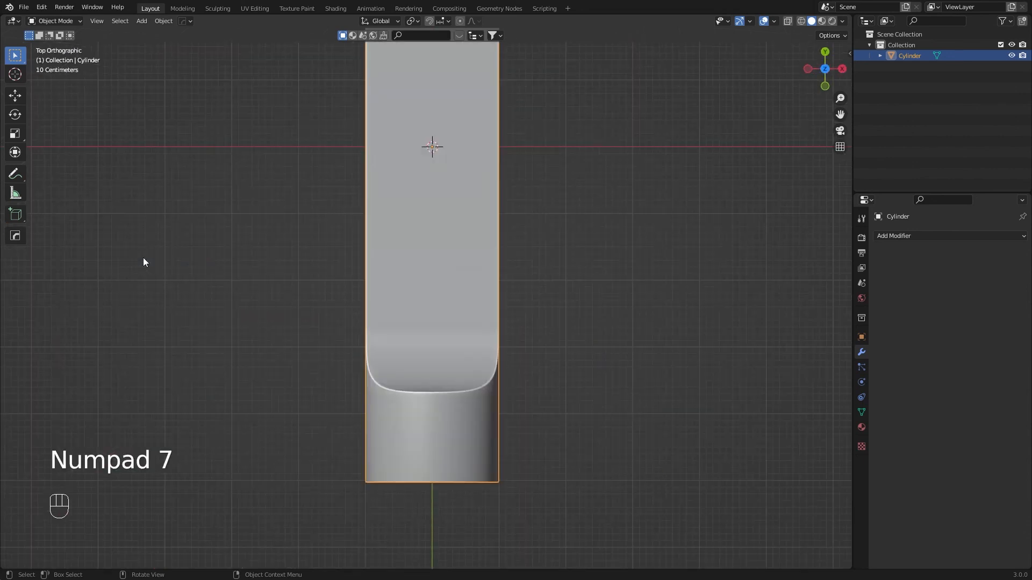
# Step: Symmetrize the whole cylinder mesh in Edit Mode with the direction set to -Y to +Y
pyautogui.keyDown('shift'); pyautogui.moveTo(463, 250); pyautogui.dragTo(439, 301, button='middle'); pyautogui.keyUp('shift')
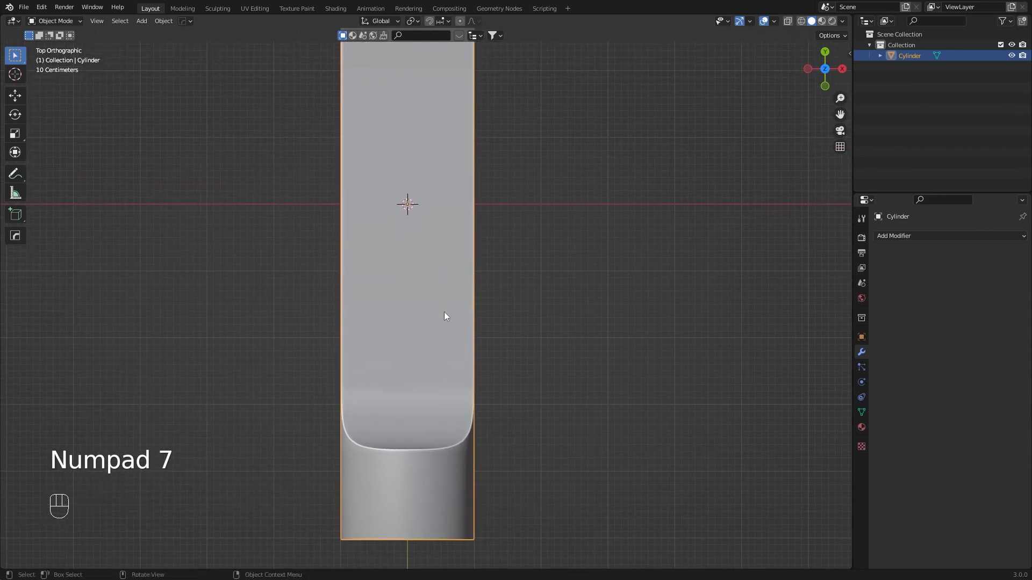
pyautogui.press('Tab')
pyautogui.keyDown('shift'); pyautogui.moveTo(472, 258); pyautogui.dragTo(475, 410, button='middle'); pyautogui.keyUp('shift')
pyautogui.scroll(6, 482, 156)
pyautogui.keyDown('shift'); pyautogui.moveTo(566, 116); pyautogui.dragTo(574, 457, button='middle'); pyautogui.keyUp('shift')
pyautogui.scroll(2, 581, 257)
pyautogui.keyDown('shift'); pyautogui.moveTo(513, 237); pyautogui.dragTo(484, 255, button='middle'); pyautogui.keyUp('shift')
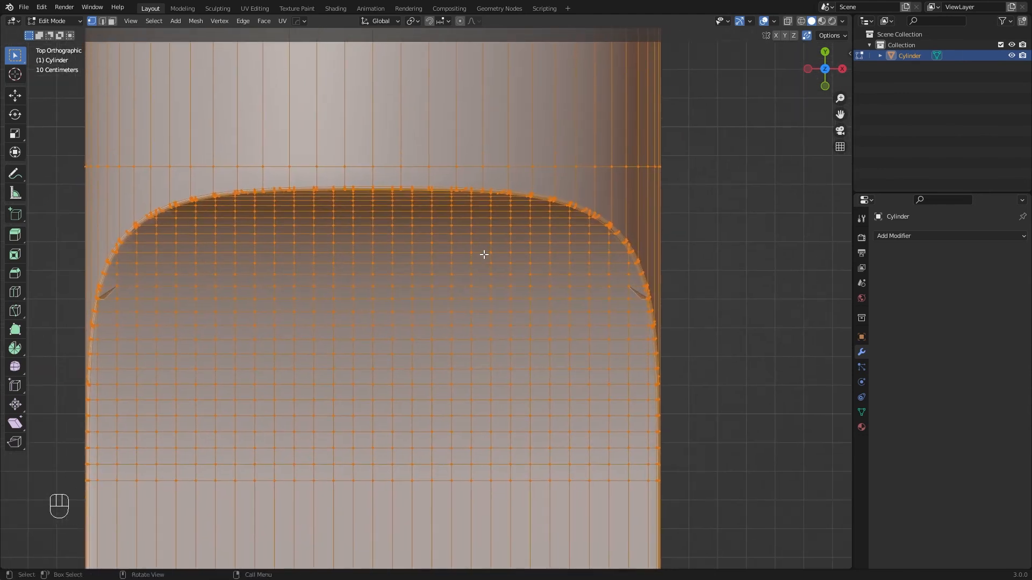
pyautogui.click(196, 20)
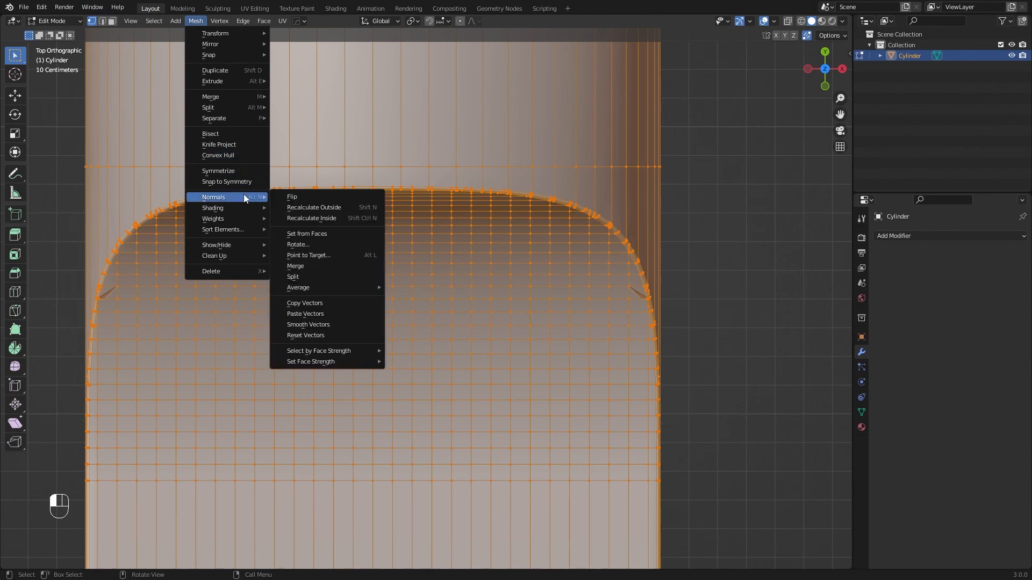
pyautogui.click(241, 170)
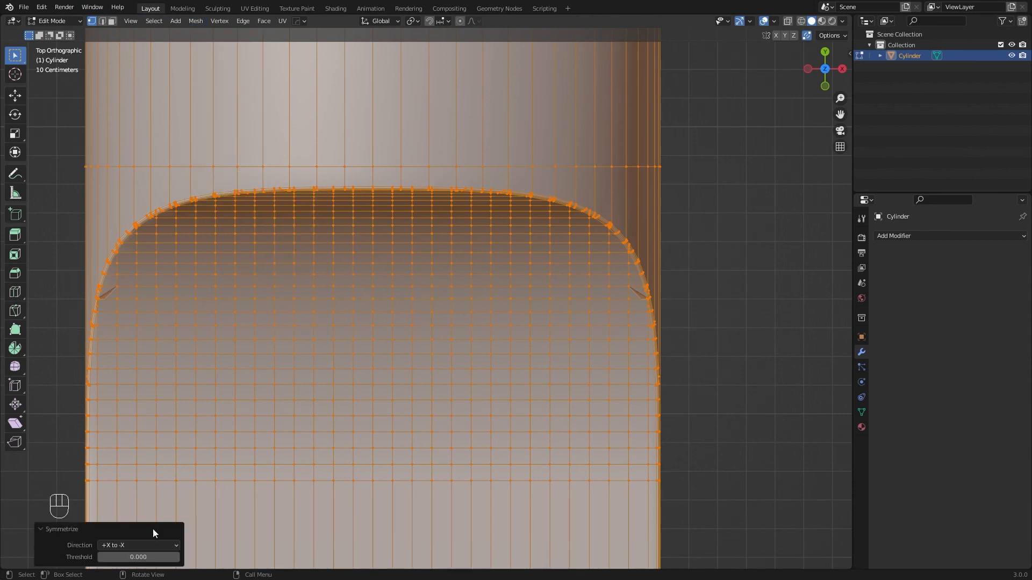
pyautogui.click(139, 543)
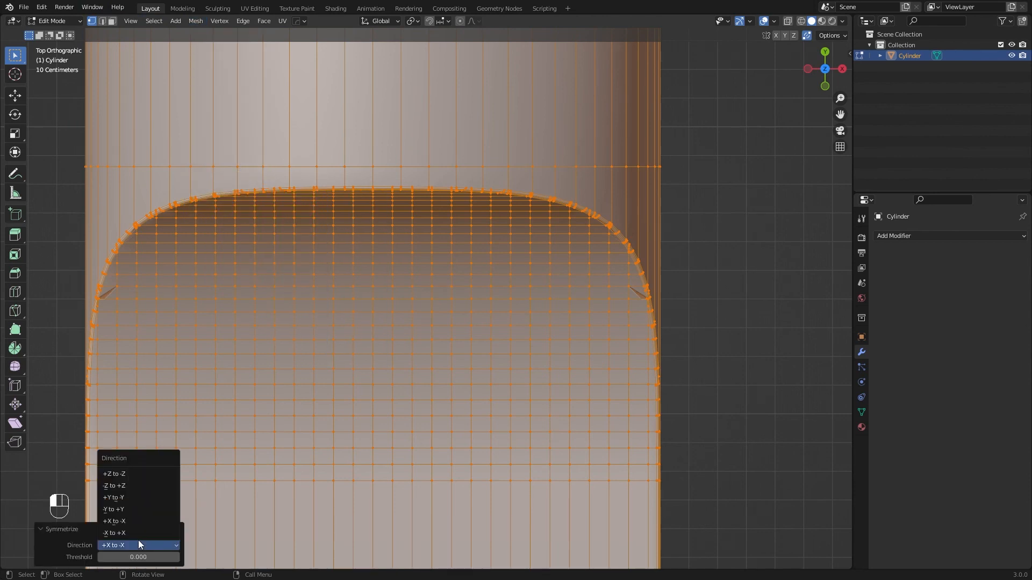
pyautogui.click(134, 510)
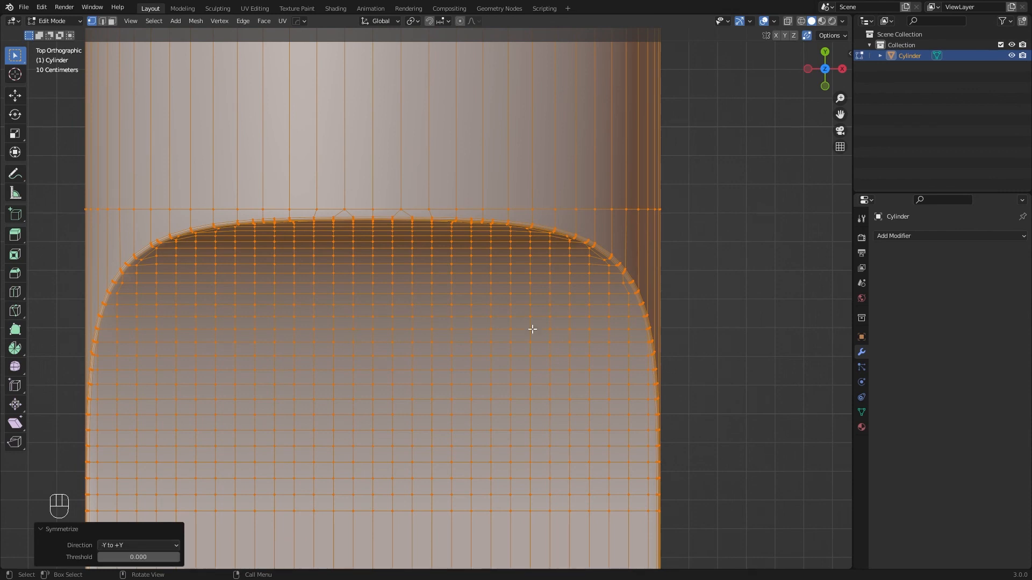
# Step: Examine the symmetrized mesh from several angles, then check the bevel's shading at both cutout ends in Object Mode
pyautogui.scroll(-5, 593, 286)
pyautogui.moveTo(498, 315); pyautogui.dragTo(604, 265, button='middle')
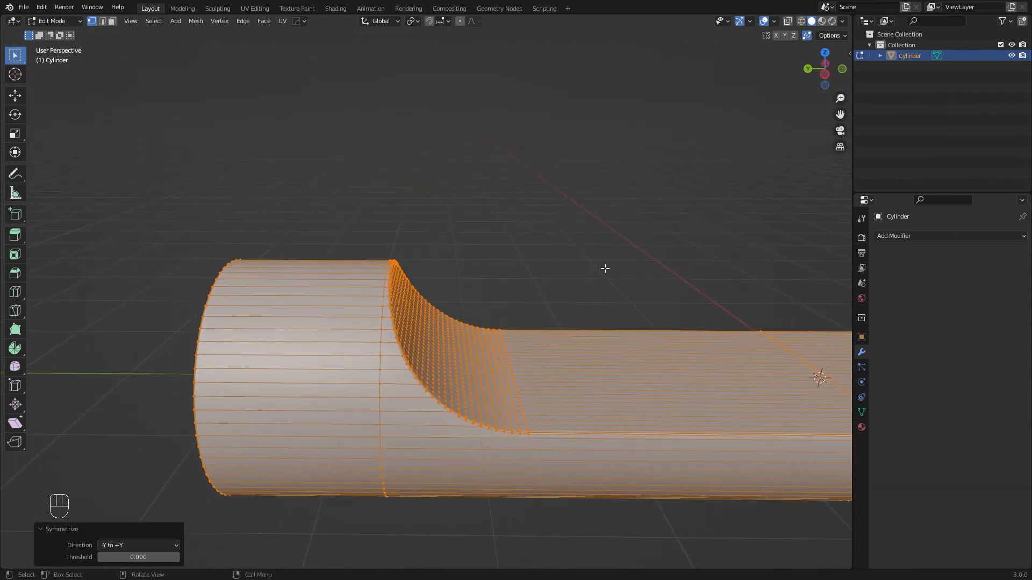
pyautogui.hotkey('shift', 'c')
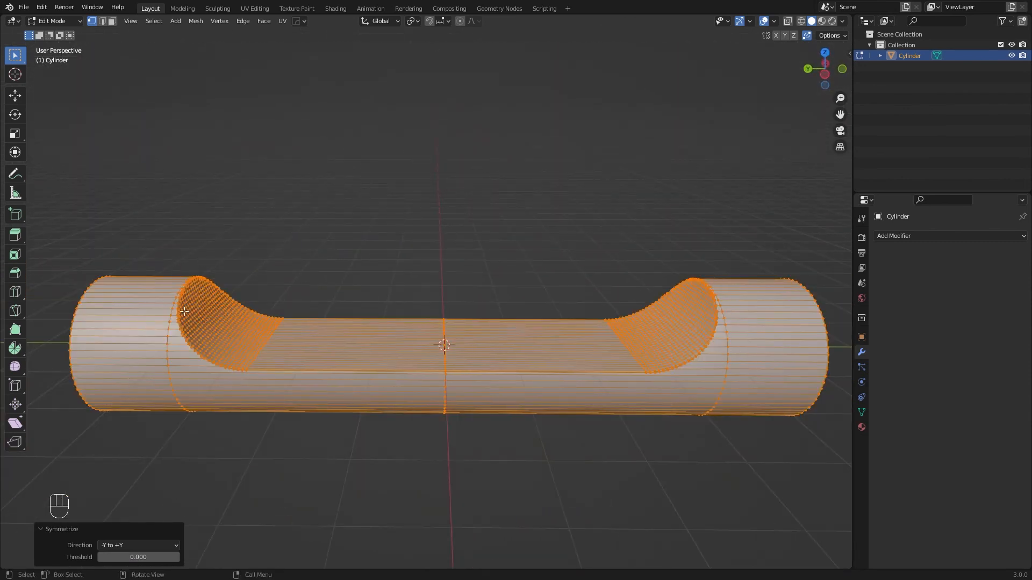
pyautogui.moveTo(608, 260); pyautogui.dragTo(548, 273, button='middle')
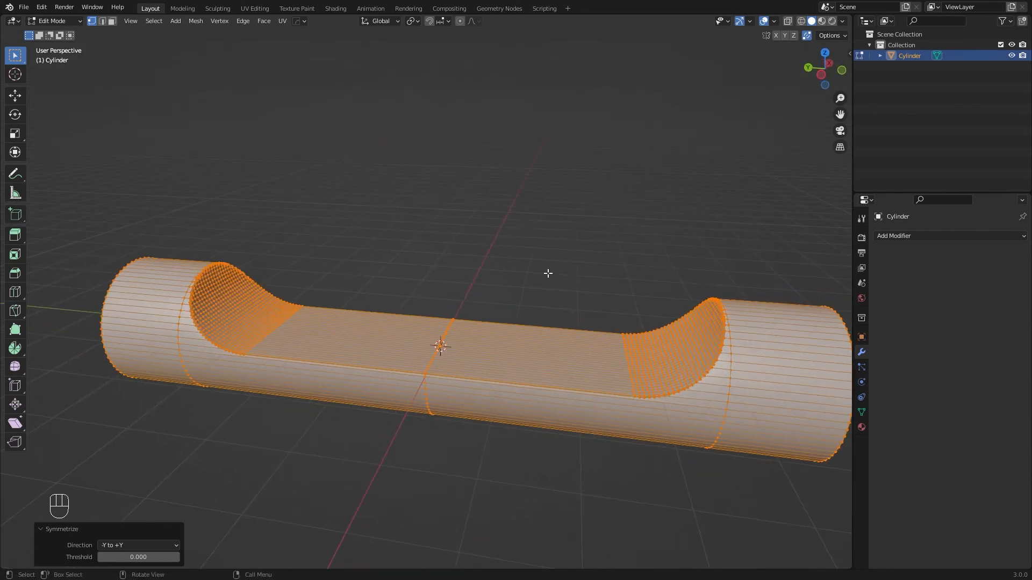
pyautogui.press('Tab')
pyautogui.moveTo(454, 268); pyautogui.dragTo(508, 267, button='middle')
pyautogui.scroll(2, 742, 250)
pyautogui.scroll(2, 824, 266)
pyautogui.scroll(2, 824, 267)
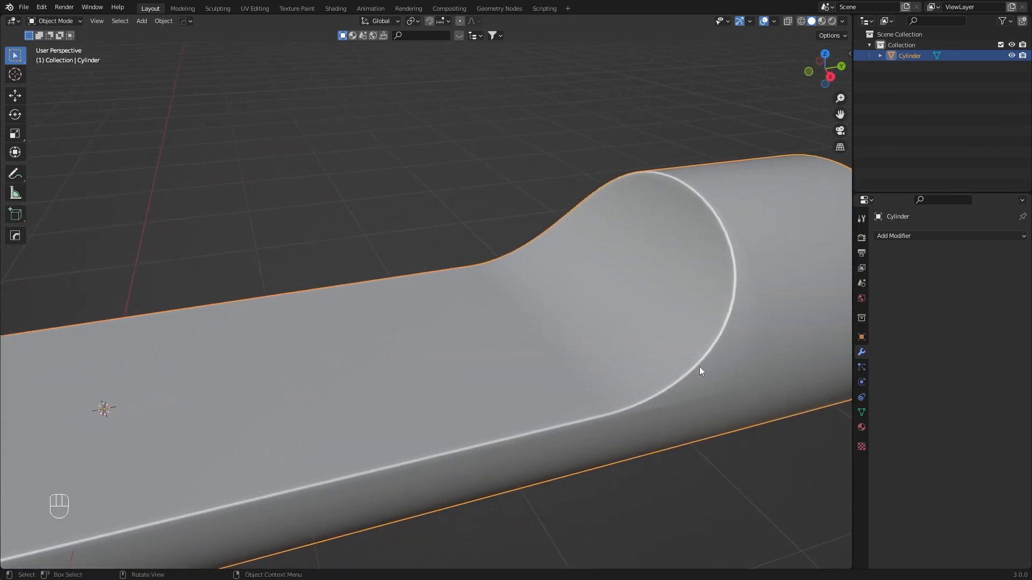
pyautogui.keyDown('shift'); pyautogui.moveTo(426, 244); pyautogui.dragTo(683, 161, button='middle'); pyautogui.keyUp('shift')
pyautogui.moveTo(414, 198); pyautogui.dragTo(372, 201, button='middle')
pyautogui.keyDown('shift'); pyautogui.moveTo(208, 229); pyautogui.dragTo(608, 304, button='middle'); pyautogui.keyUp('shift')
pyautogui.moveTo(486, 272); pyautogui.dragTo(355, 250, button='middle')
pyautogui.keyDown('shift'); pyautogui.moveTo(667, 302); pyautogui.dragTo(515, 264, button='middle'); pyautogui.keyUp('shift')
pyautogui.scroll(-3, 515, 260)
pyautogui.keyDown('shift'); pyautogui.moveTo(627, 236); pyautogui.dragTo(570, 287, button='middle'); pyautogui.keyUp('shift')
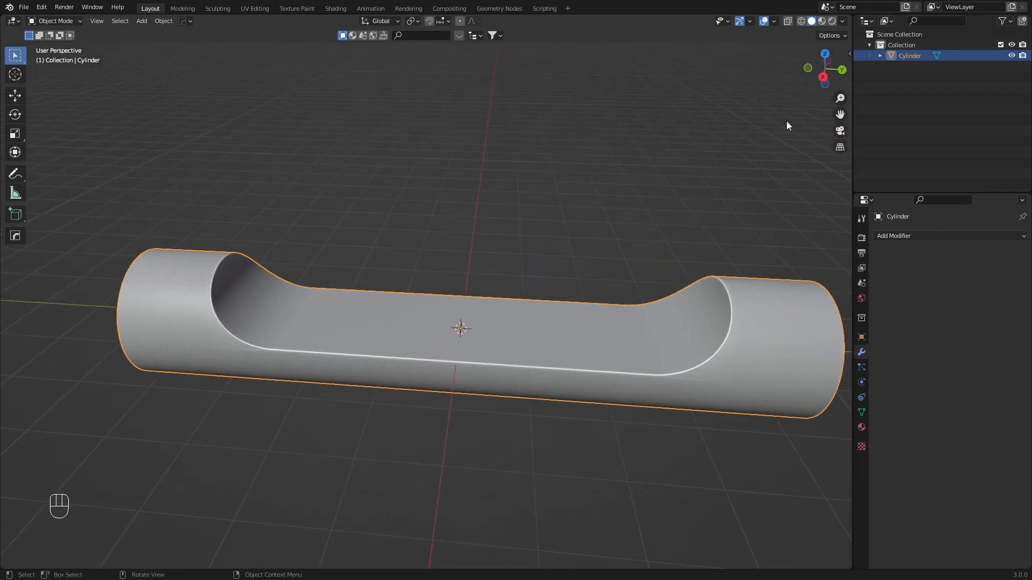
# Step: Set the viewport lighting to MatCap with the glossy red material sphere
pyautogui.click(843, 21)
pyautogui.click(833, 74)
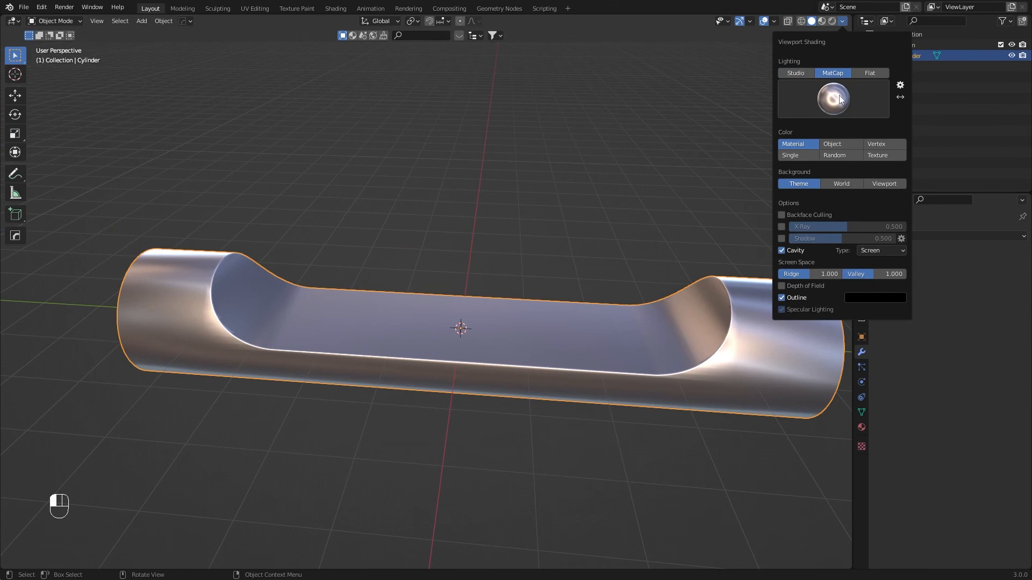
pyautogui.click(840, 100)
pyautogui.click(834, 170)
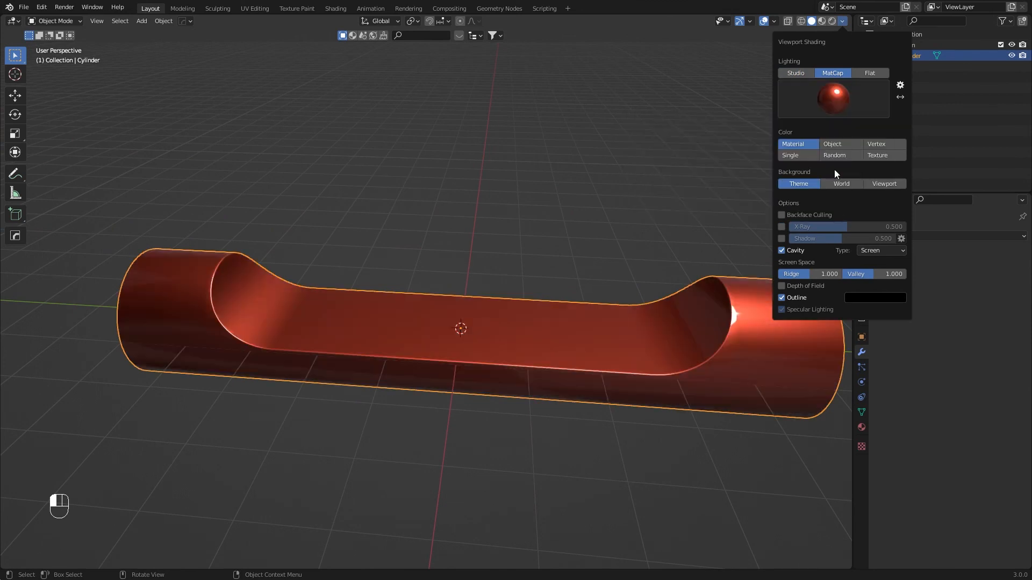
# Step: Inspect the topology at one cutout end in Edit Mode with edge selection, and return to Object Mode
pyautogui.moveTo(429, 282)
pyautogui.mouseDown(button='middle')
pyautogui.moveTo(525, 241)
pyautogui.moveTo(378, 260)
pyautogui.moveTo(401, 279)
pyautogui.moveTo(603, 318)
pyautogui.moveTo(604, 299)
pyautogui.moveTo(493, 336)
pyautogui.moveTo(629, 292)
pyautogui.moveTo(631, 281)
pyautogui.moveTo(438, 314)
pyautogui.moveTo(634, 276)
pyautogui.moveTo(544, 265)
pyautogui.moveTo(582, 292)
pyautogui.mouseUp(button='middle')
pyautogui.scroll(4, 565, 279)
pyautogui.press('Tab')
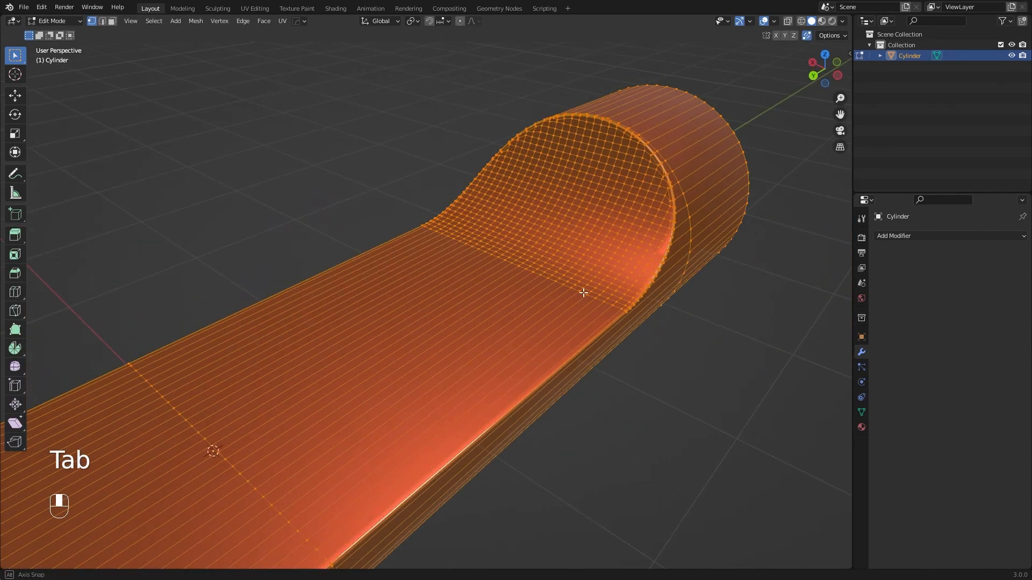
pyautogui.press('a')
pyautogui.press('a')
pyautogui.press('2')
pyautogui.keyDown('shift'); pyautogui.moveTo(610, 258); pyautogui.dragTo(582, 287, button='middle'); pyautogui.keyUp('shift')
pyautogui.press('Tab')
pyautogui.scroll(-5, 443, 300)
pyautogui.keyDown('shift'); pyautogui.moveTo(389, 291); pyautogui.dragTo(561, 312, button='middle'); pyautogui.keyUp('shift')
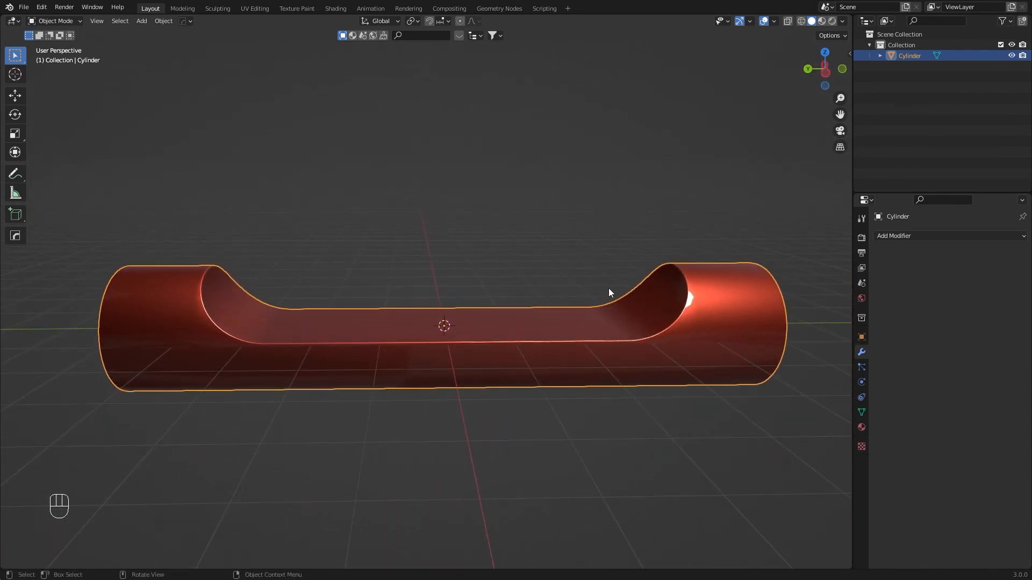
# Step: Examine the red reflections along the cutout and both curved ends, finishing in the right orthographic view
pyautogui.moveTo(609, 289); pyautogui.dragTo(463, 287, button='middle')
pyautogui.scroll(3, 554, 292)
pyautogui.keyDown('shift'); pyautogui.moveTo(679, 281); pyautogui.dragTo(442, 289, button='middle'); pyautogui.keyUp('shift')
pyautogui.scroll(-3, 450, 311)
pyautogui.scroll(3, 515, 298)
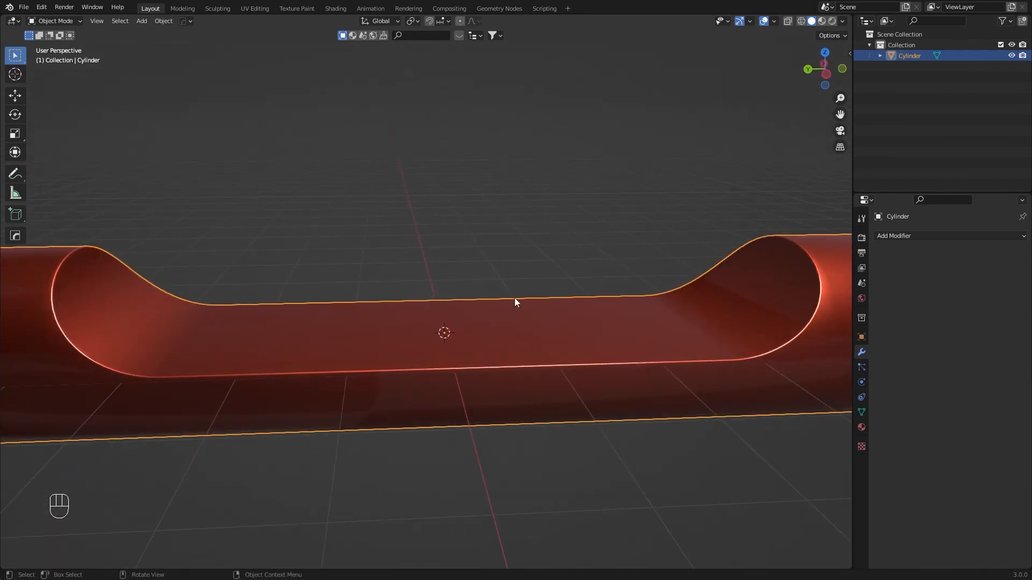
pyautogui.keyDown('shift'); pyautogui.moveTo(601, 291); pyautogui.dragTo(564, 329, button='middle'); pyautogui.keyUp('shift')
pyautogui.scroll(-2, 493, 329)
pyautogui.moveTo(493, 323); pyautogui.dragTo(412, 298, button='middle')
pyautogui.press('KP_3')
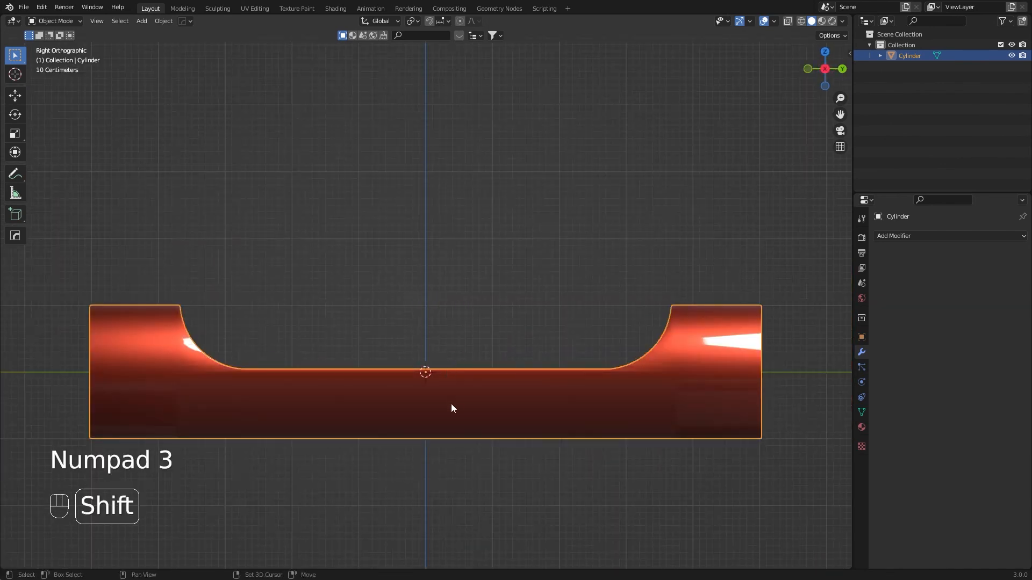
pyautogui.keyDown('shift'); pyautogui.moveTo(451, 409); pyautogui.dragTo(479, 324, button='middle'); pyautogui.keyUp('shift')
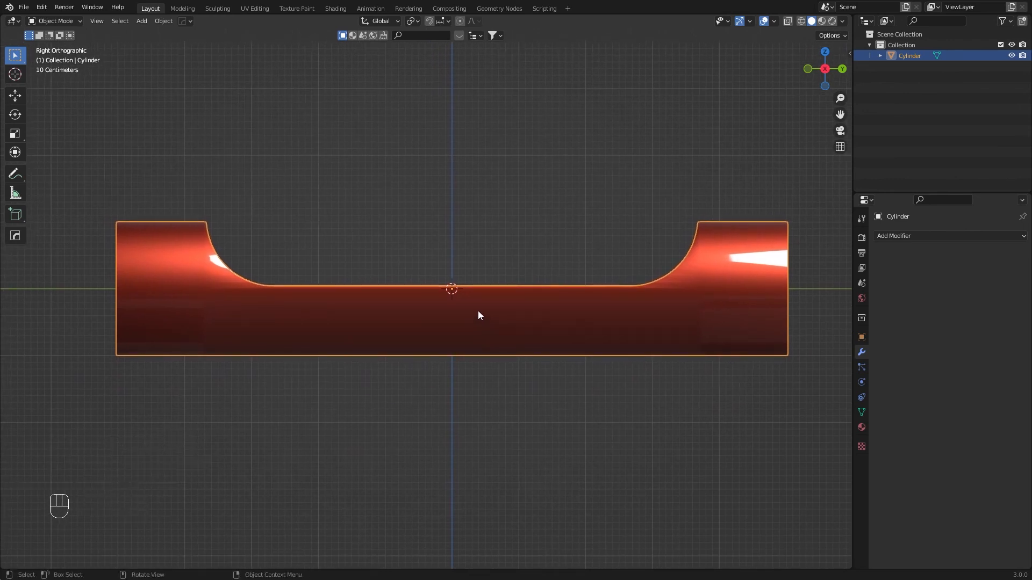